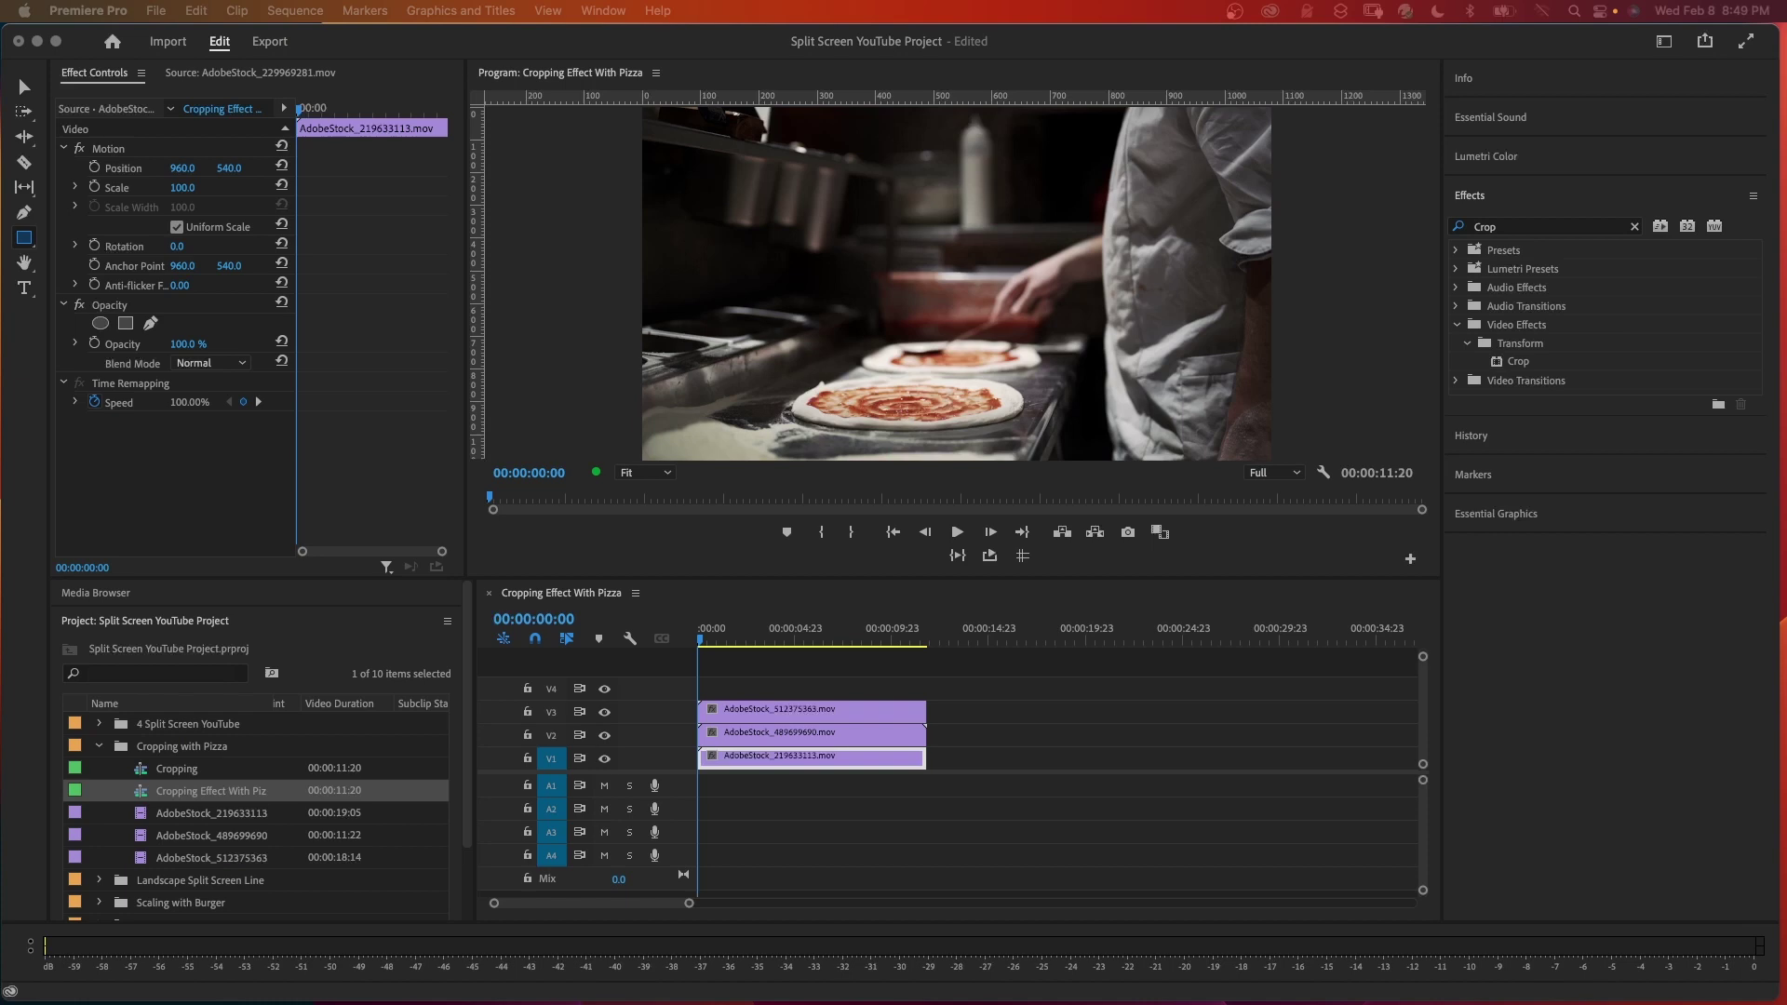
- Apply the Crop effect to all three stacked pizza clips on V1, V2 and V3
{"action": "left_click_drag", "start_coordinate": [847, 681], "coordinate": [887, 773]}
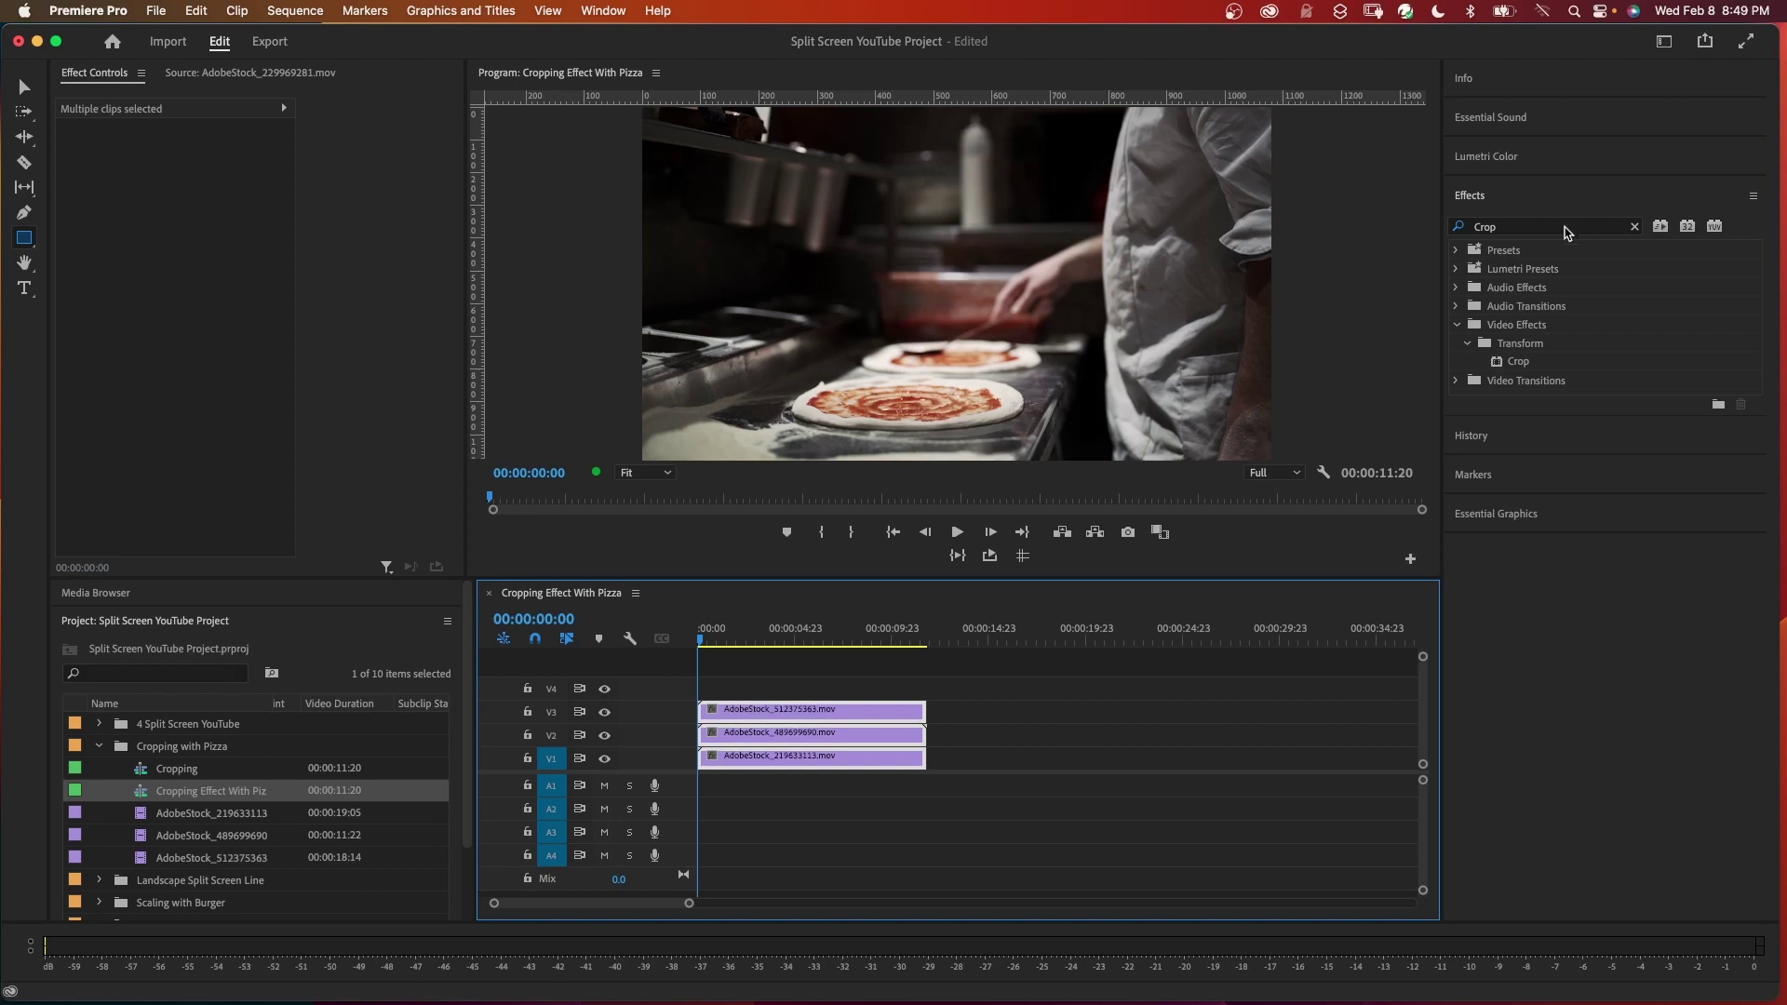
{"action": "left_click_drag", "start_coordinate": [1521, 361], "coordinate": [867, 717]}
- Crop the V3 clip by 25% on all four sides and move it into the upper-left quarter of the frame
{"action": "left_click", "coordinate": [868, 717]}
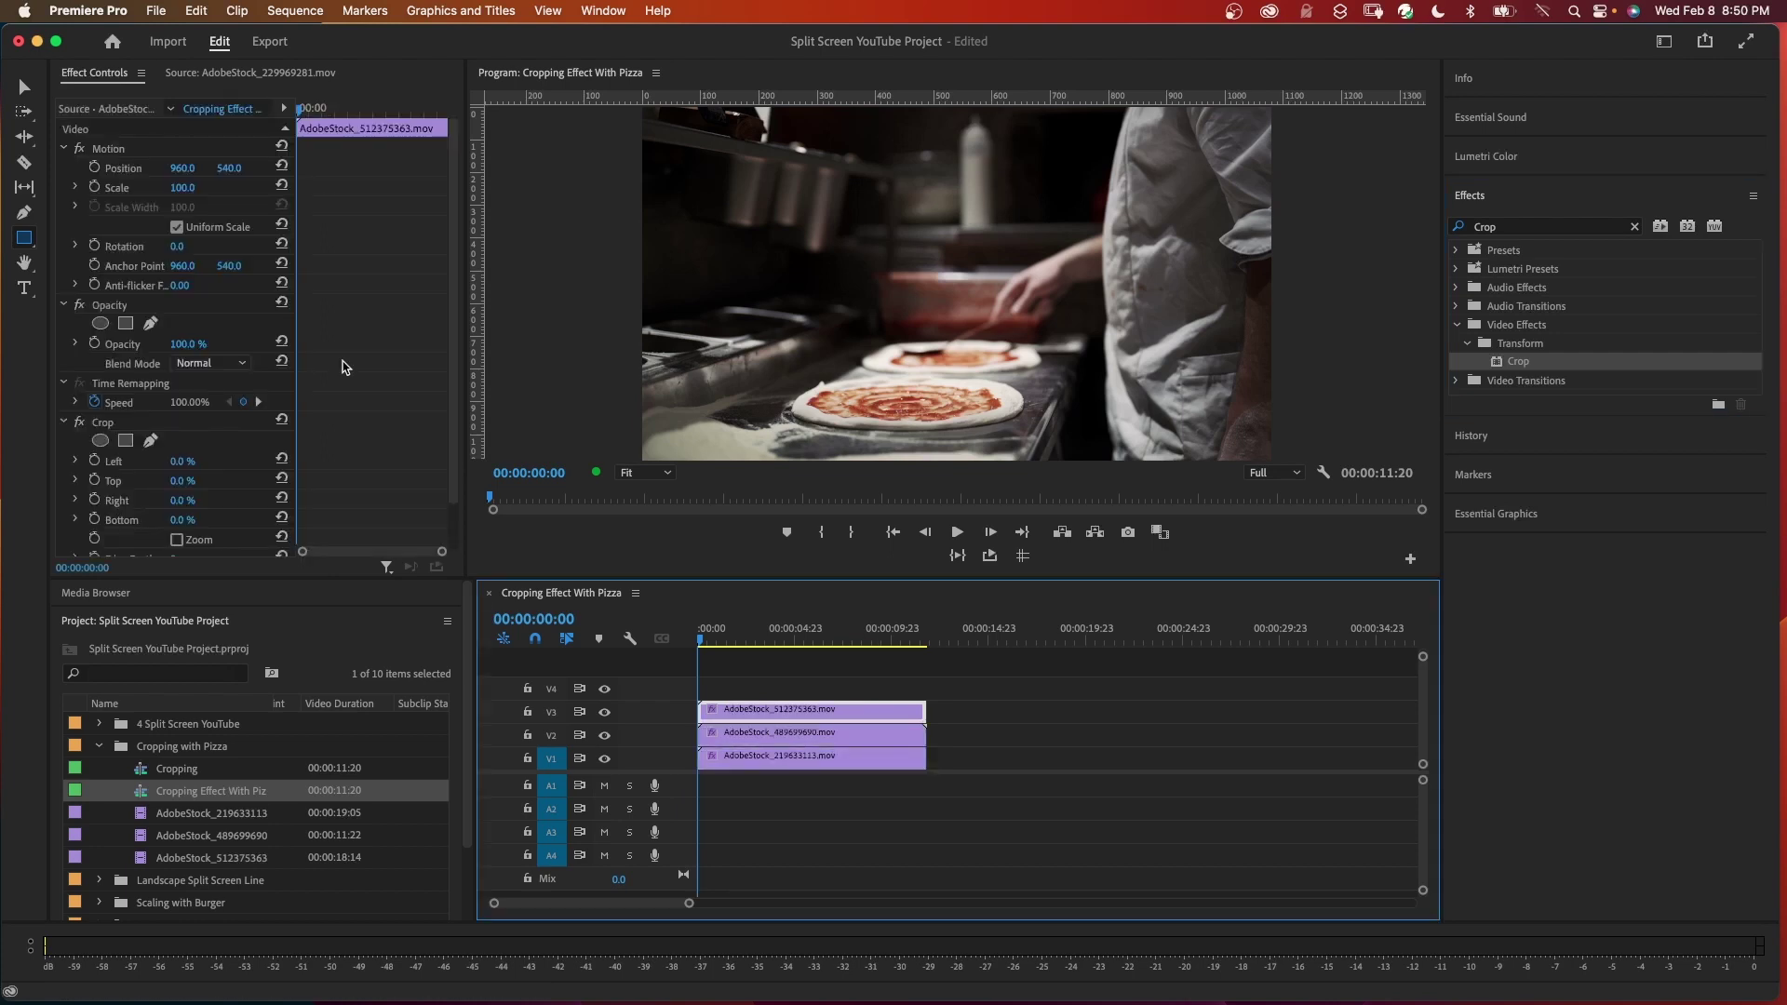
{"action": "type", "text": "2"}
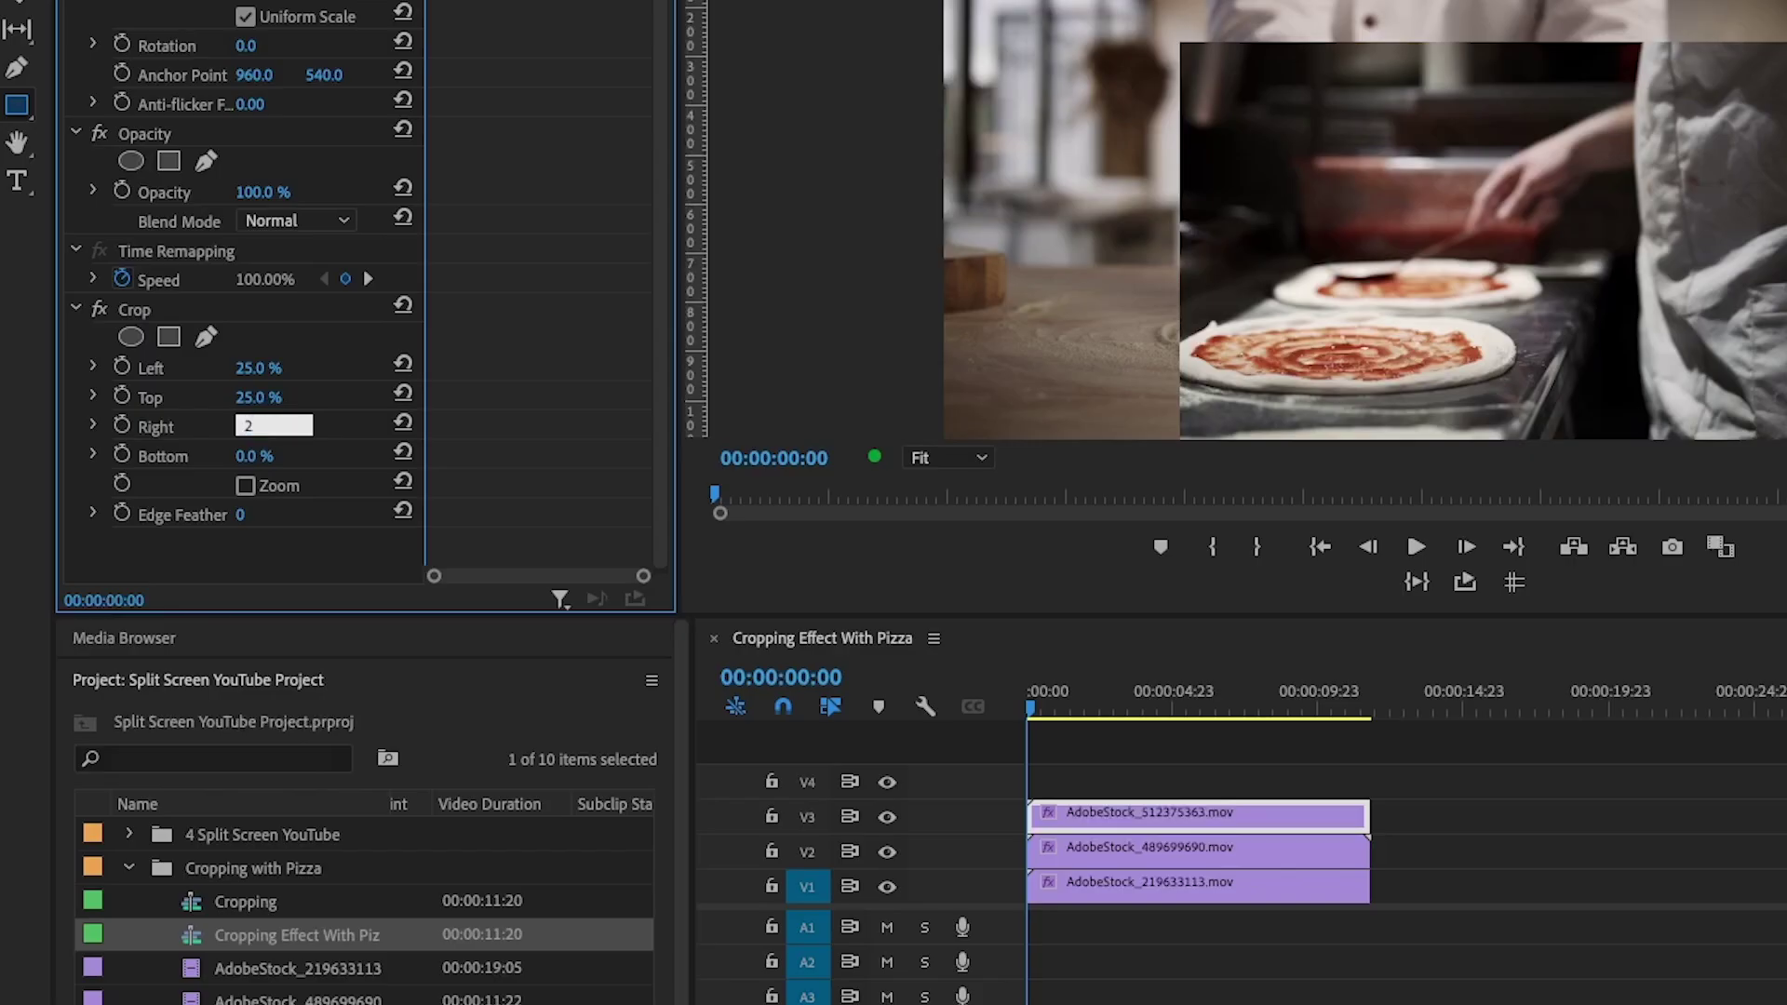
{"action": "type", "text": "5"}
{"action": "left_click", "coordinate": [275, 454]}
{"action": "type", "text": "25"}
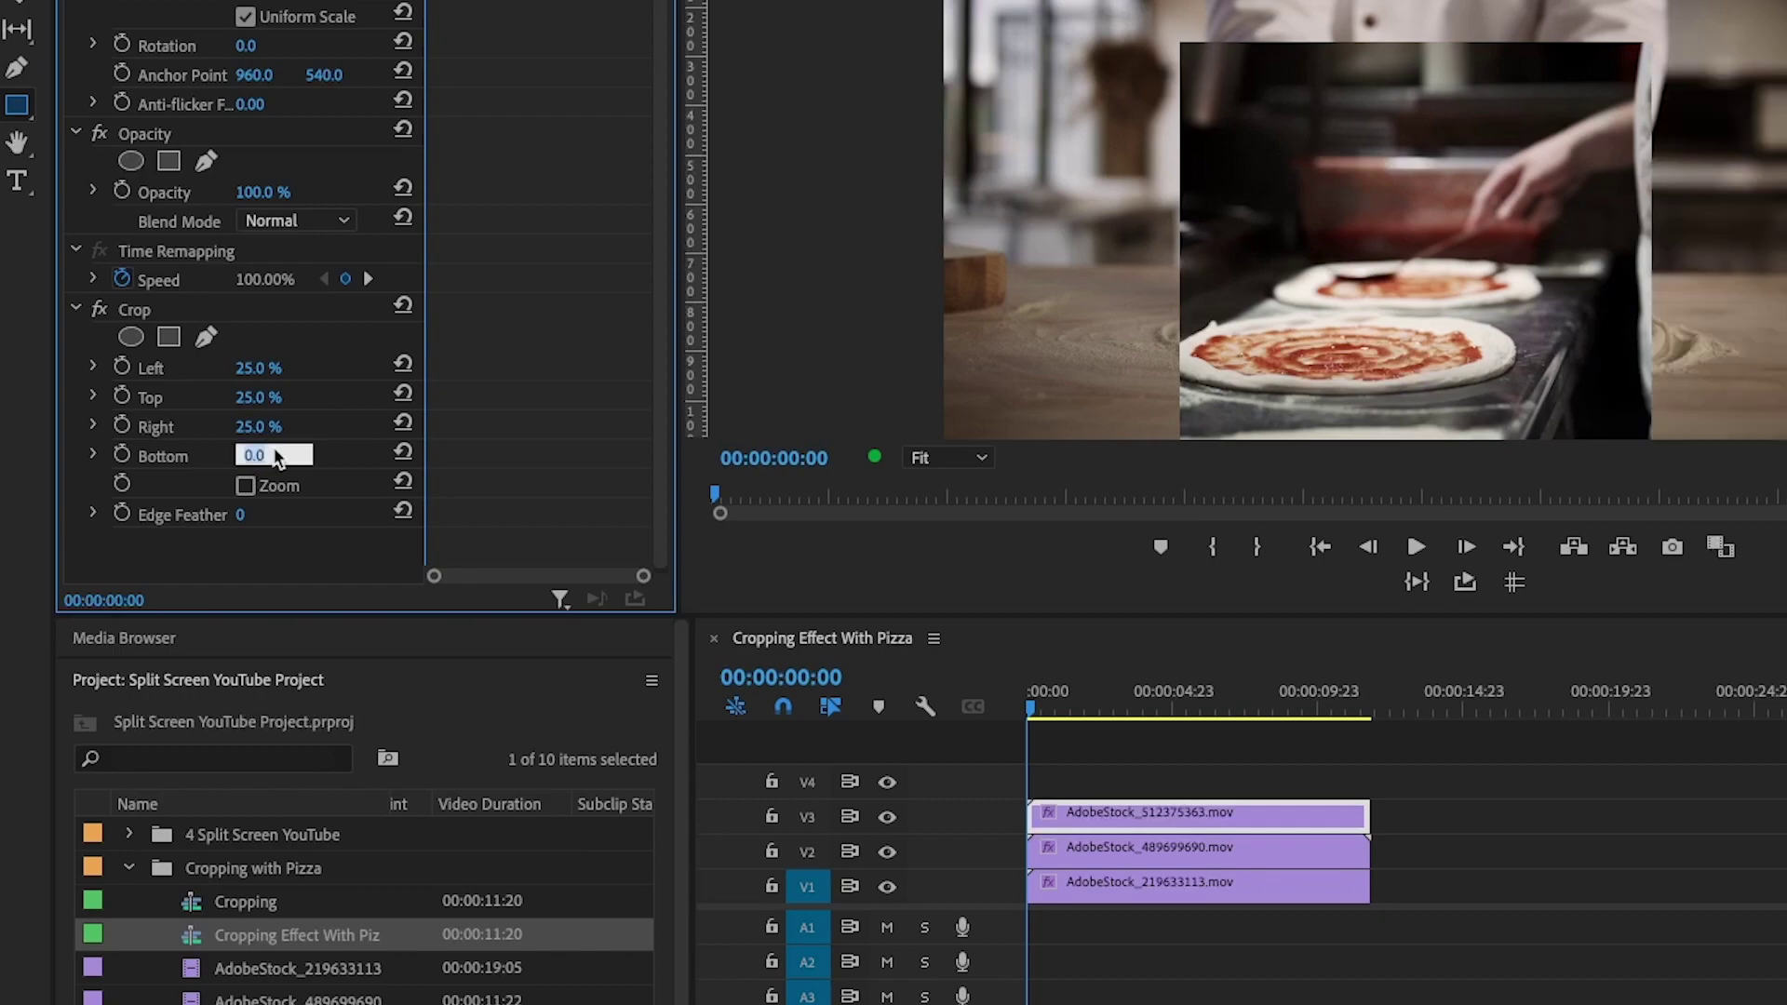
{"action": "key", "text": "Return"}
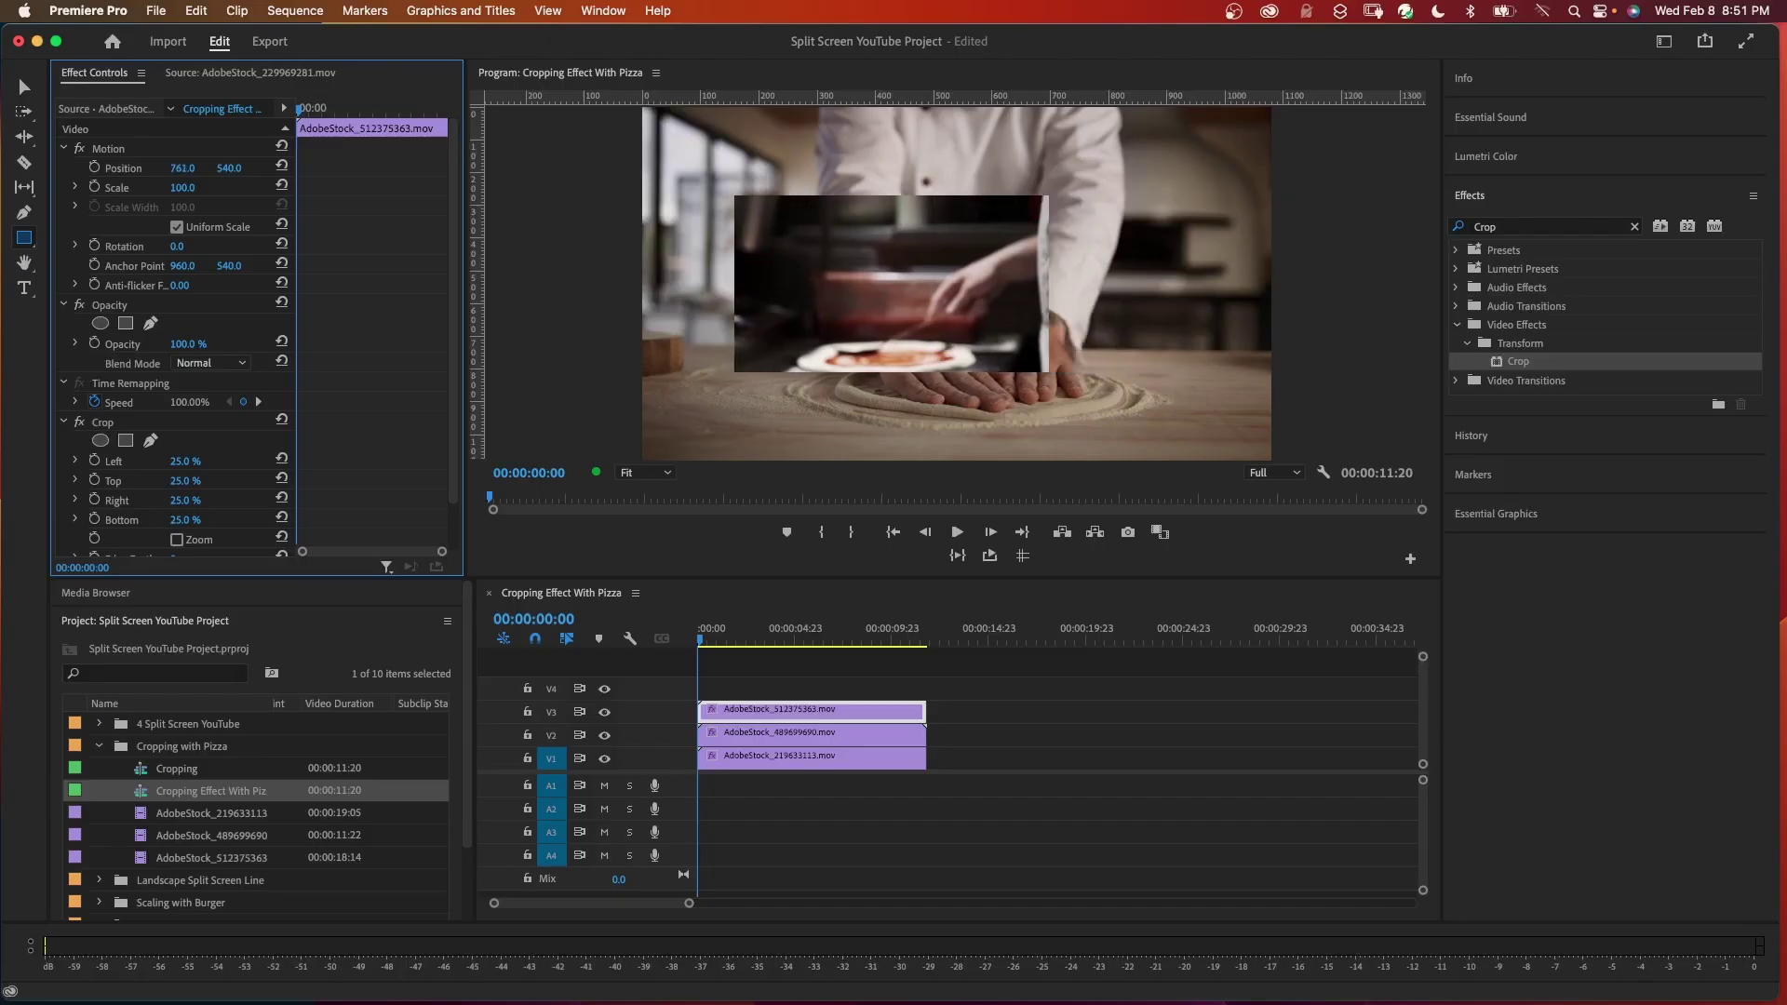
{"action": "left_click_drag", "start_coordinate": [892, 284], "coordinate": [798, 193]}
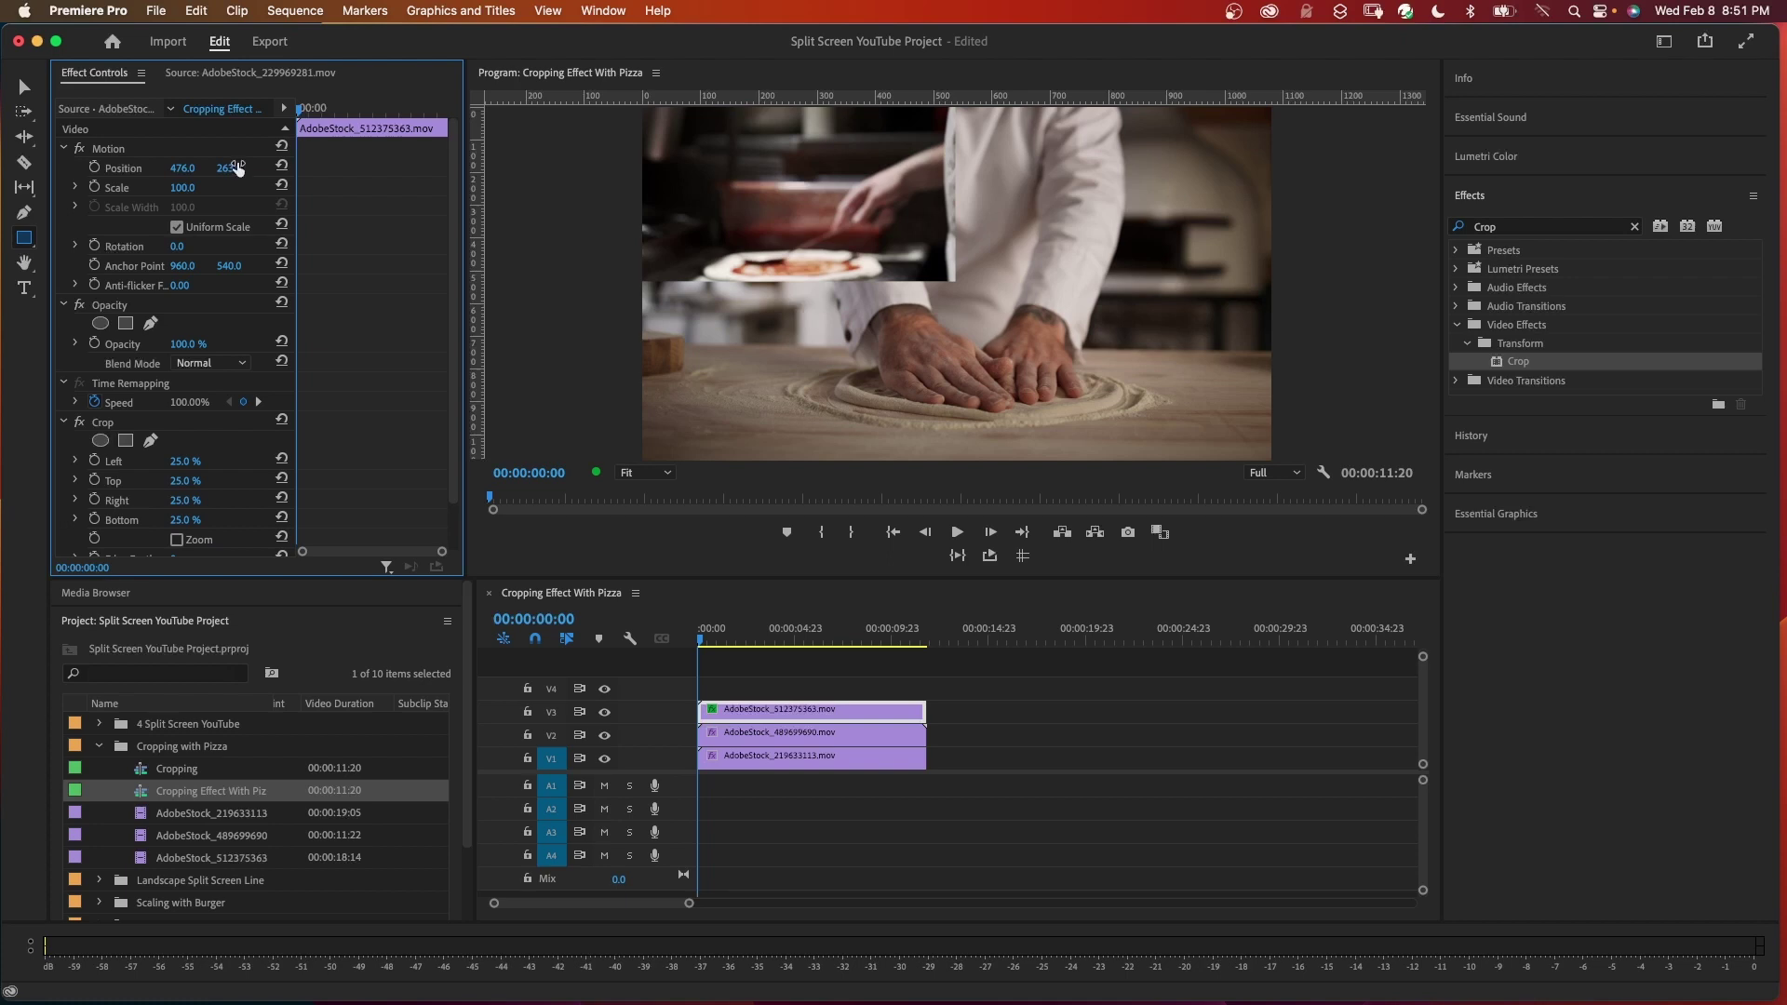
- Crop the V2 clip by 11% left, 31% top, 39% right and 19% bottom
{"action": "left_click", "coordinate": [750, 734]}
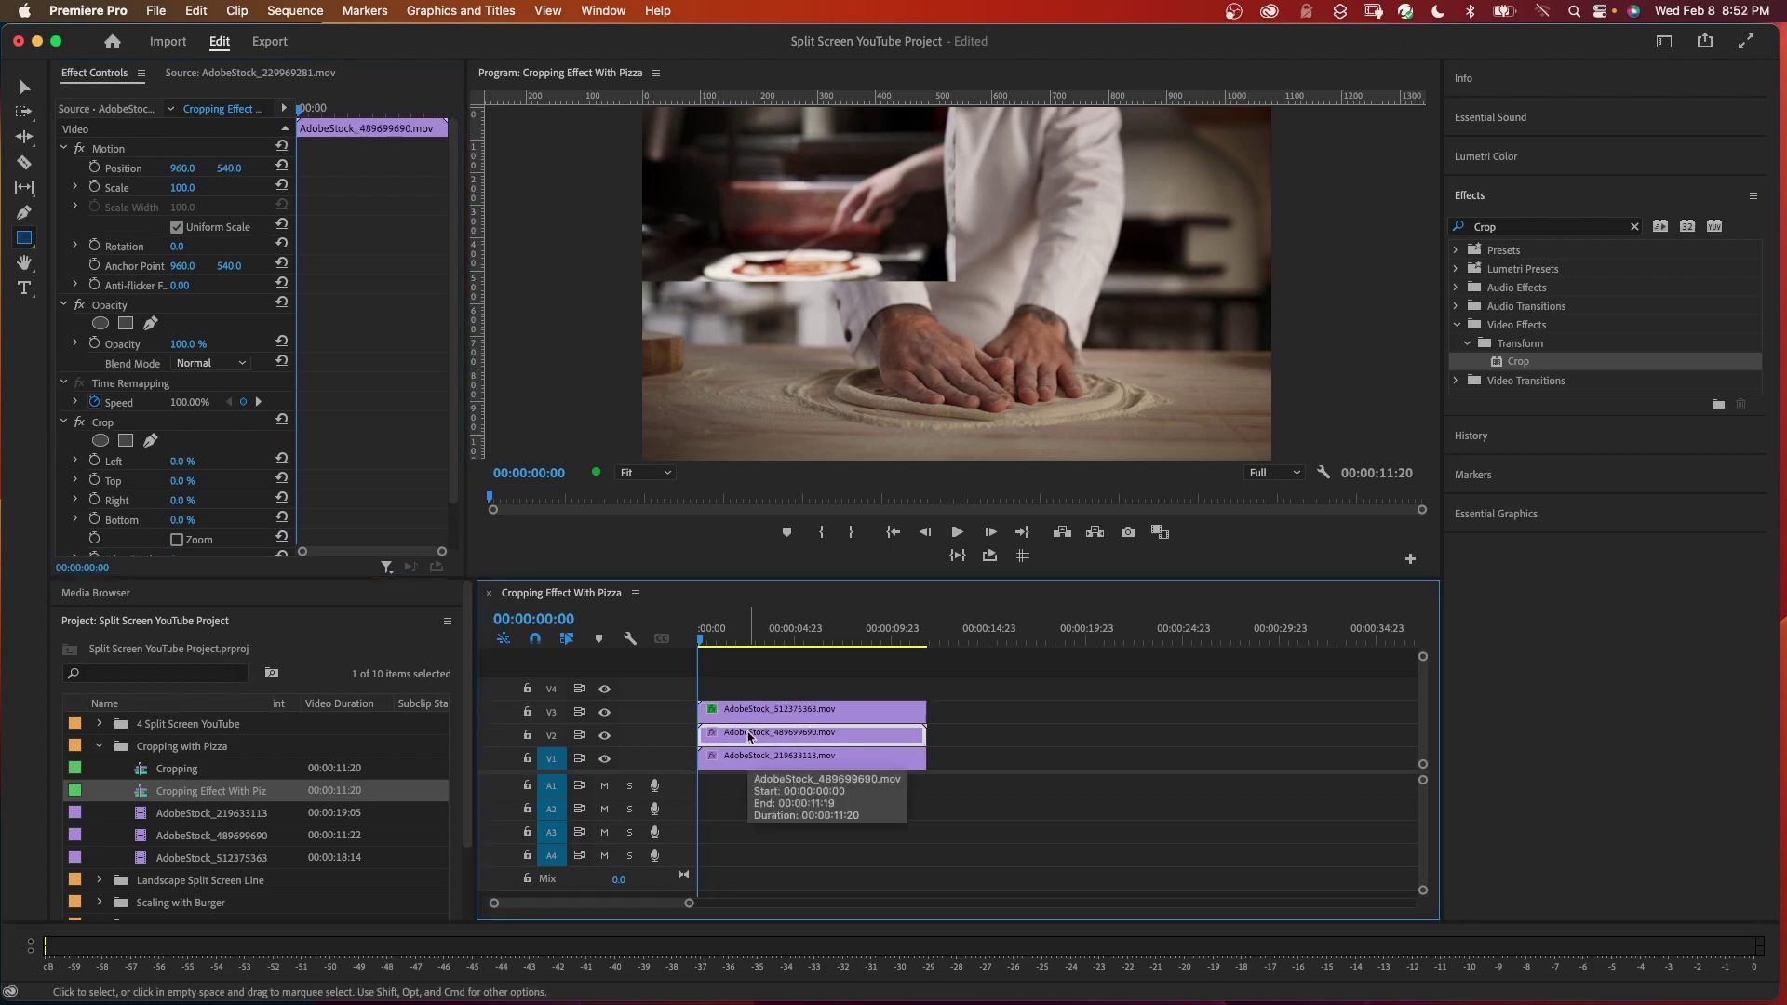
{"action": "left_click", "coordinate": [191, 461]}
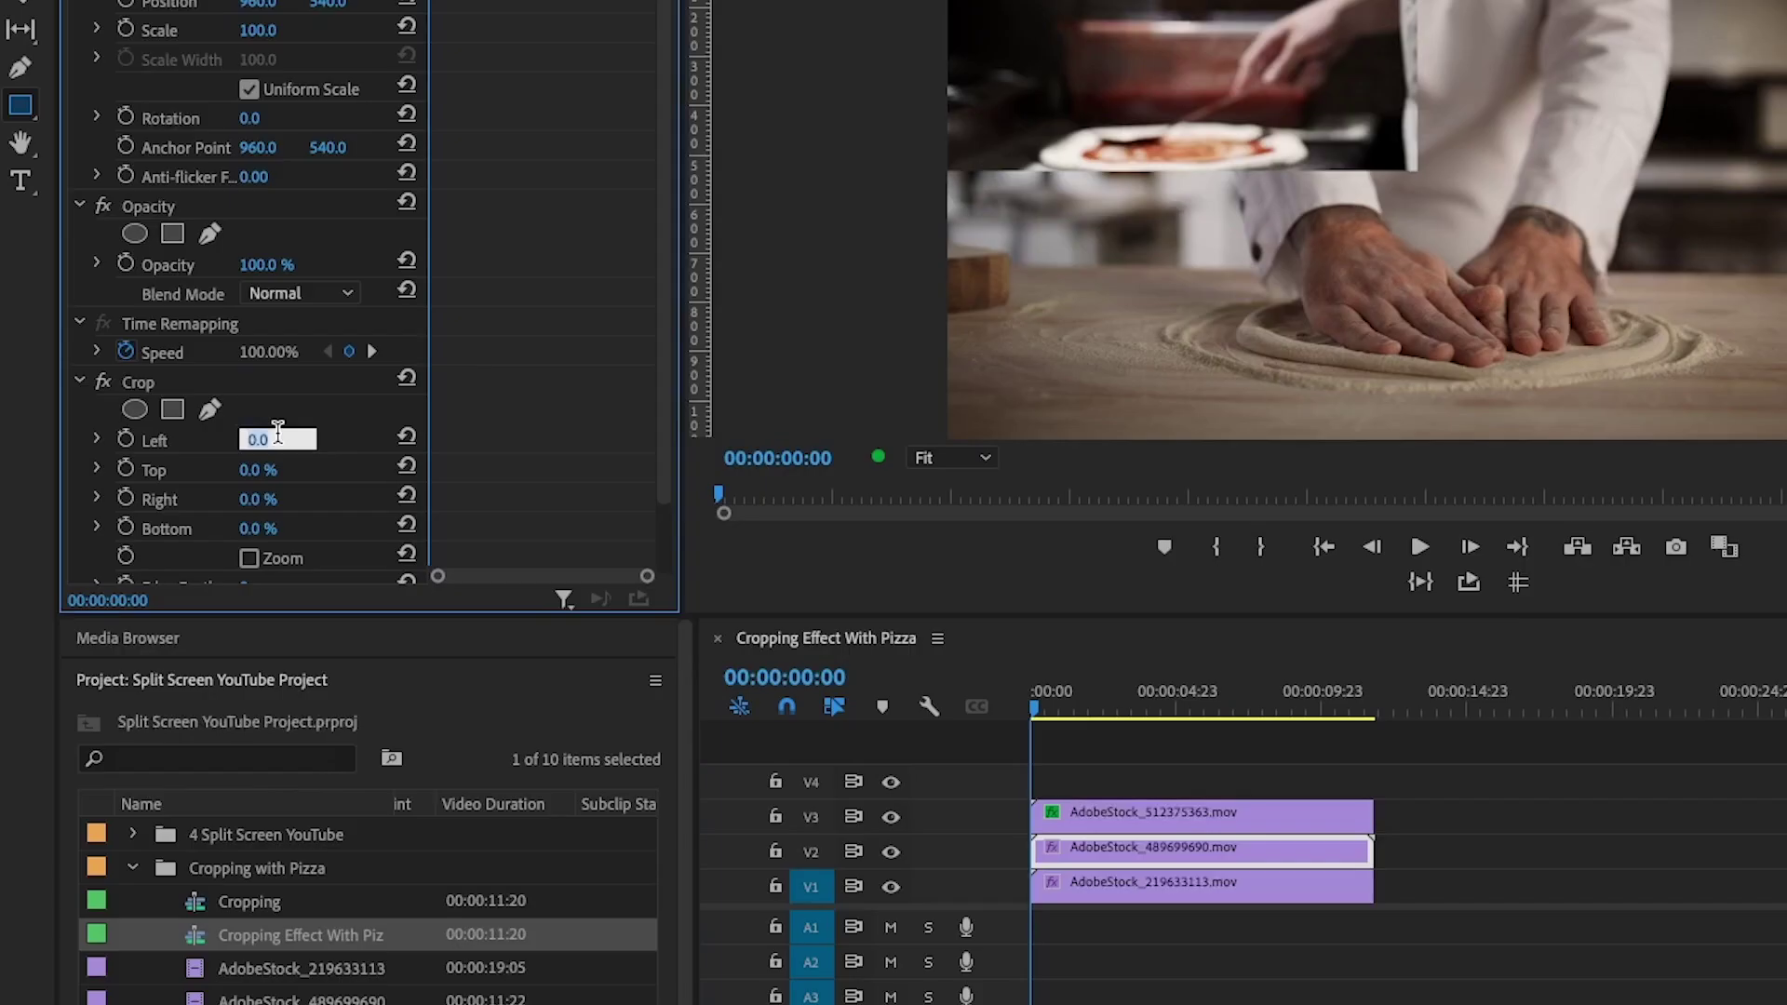
{"action": "type", "text": "11"}
{"action": "key", "text": "Return"}
{"action": "left_click", "coordinate": [258, 470]}
{"action": "type", "text": "31"}
{"action": "key", "text": "Return"}
{"action": "left_click", "coordinate": [257, 500]}
{"action": "type", "text": "39"}
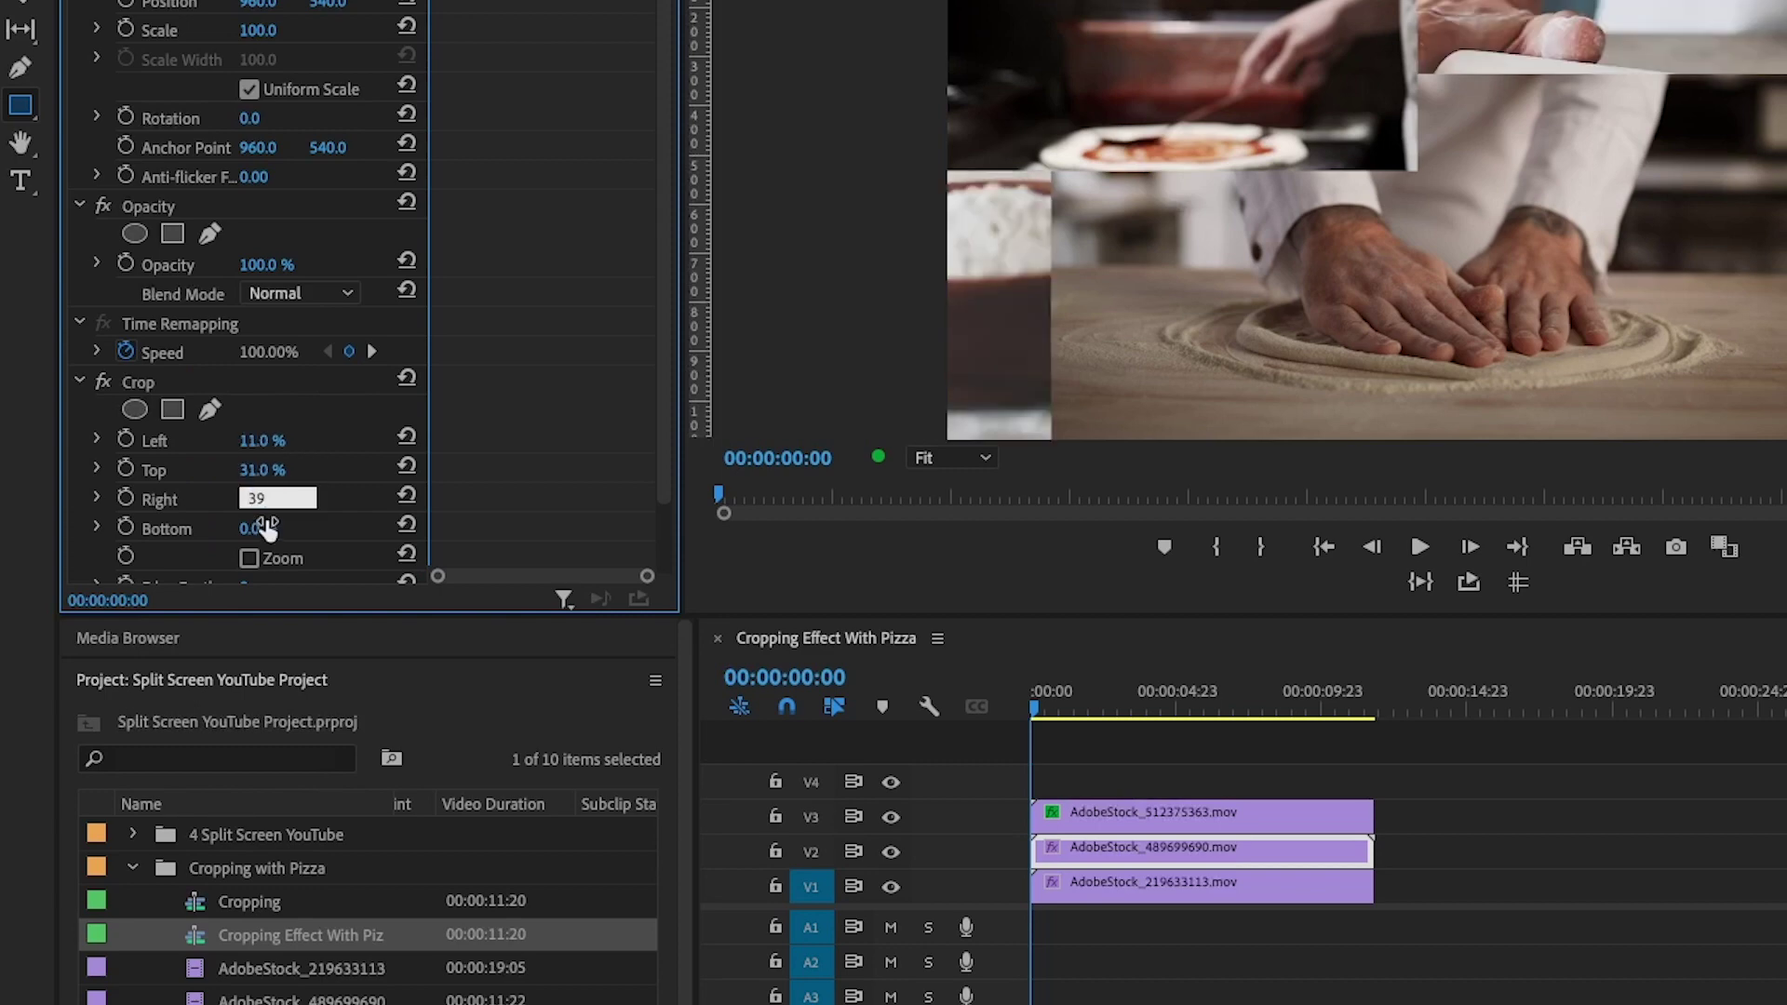
{"action": "key", "text": "Return"}
{"action": "left_click", "coordinate": [258, 528]}
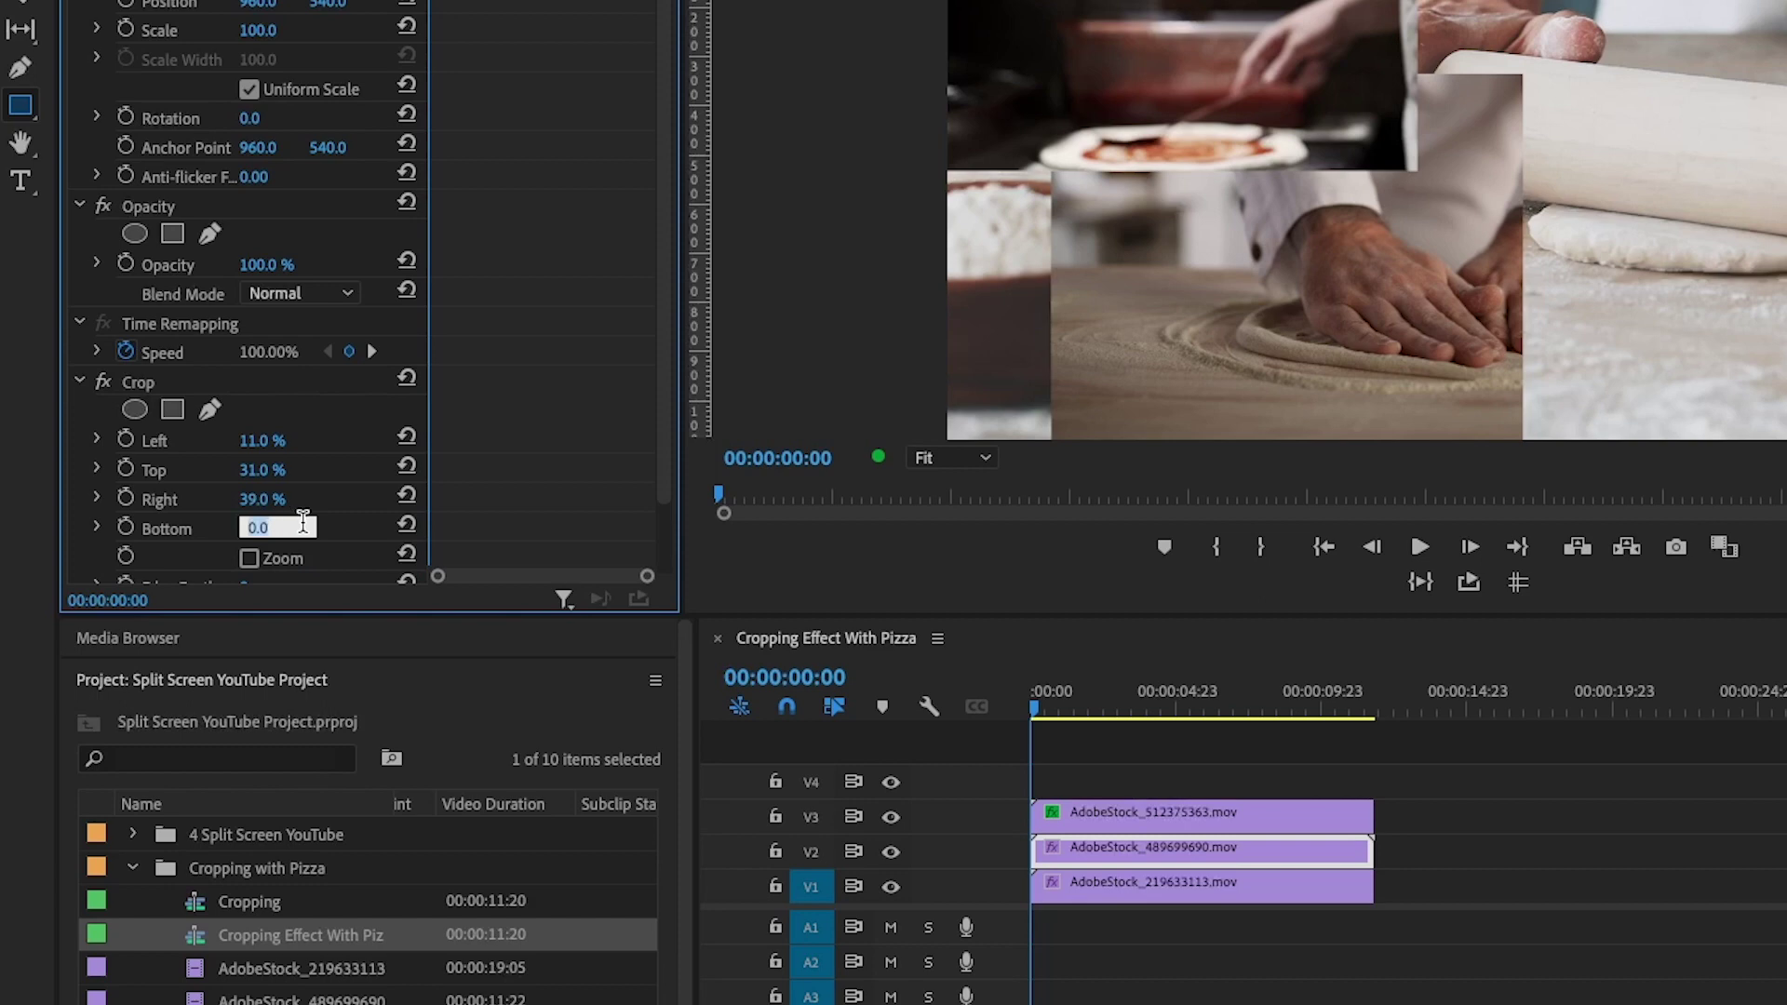
{"action": "type", "text": "19"}
{"action": "key", "text": "Return"}
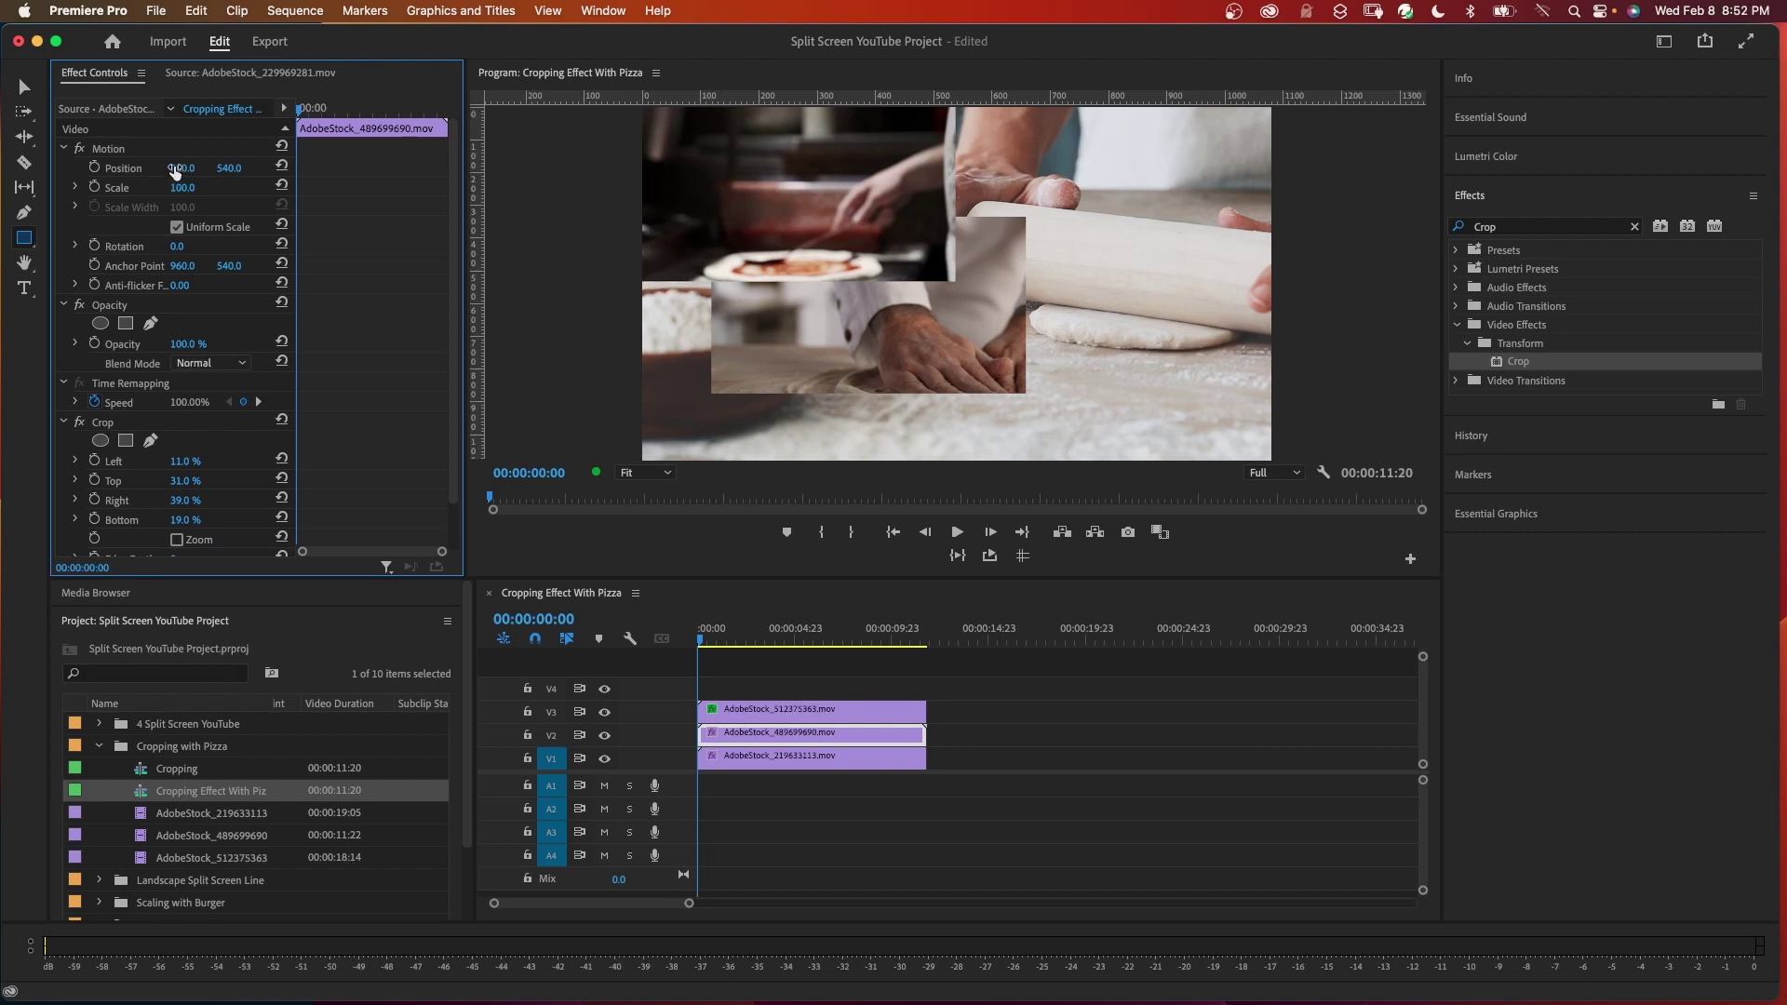
- Move the cropped V2 clip into the lower-left quarter of the frame, with a horizontal position of 747
{"action": "left_click_drag", "start_coordinate": [182, 169], "coordinate": [192, 169]}
{"action": "left_click_drag", "start_coordinate": [872, 305], "coordinate": [799, 371]}
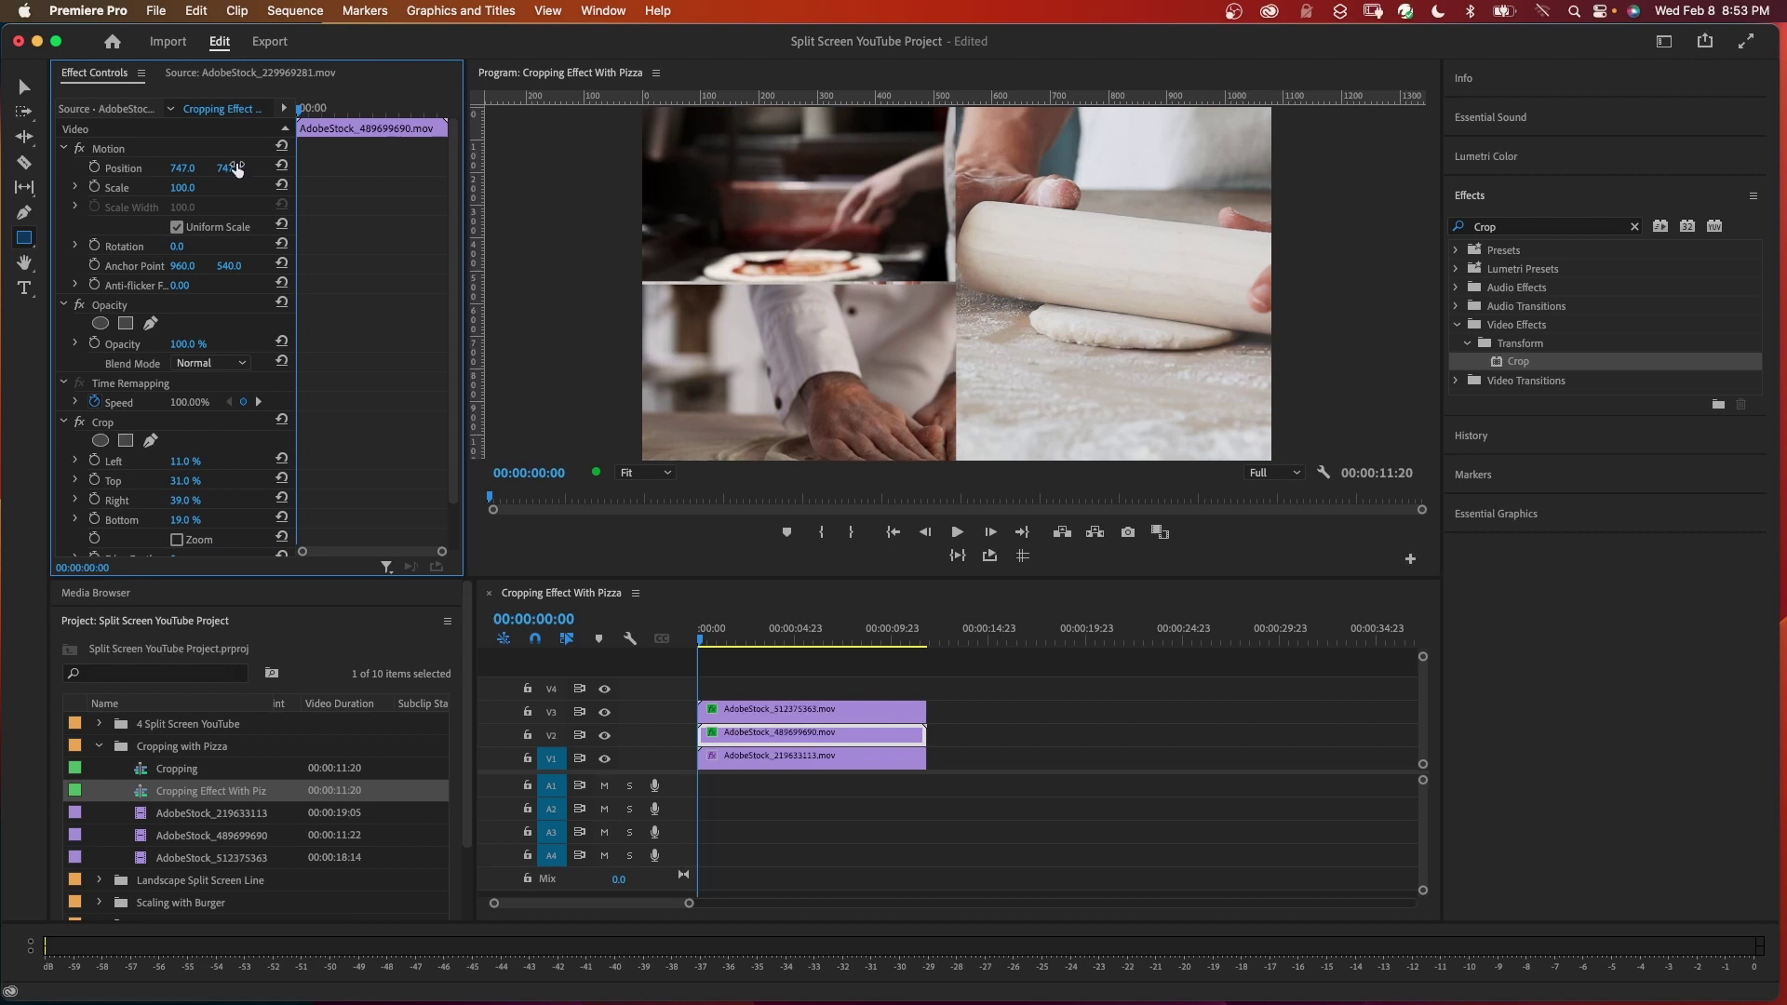
- Crop the V1 clip by 25% on the left and right and shift it toward the right half of the frame
{"action": "left_click", "coordinate": [740, 758]}
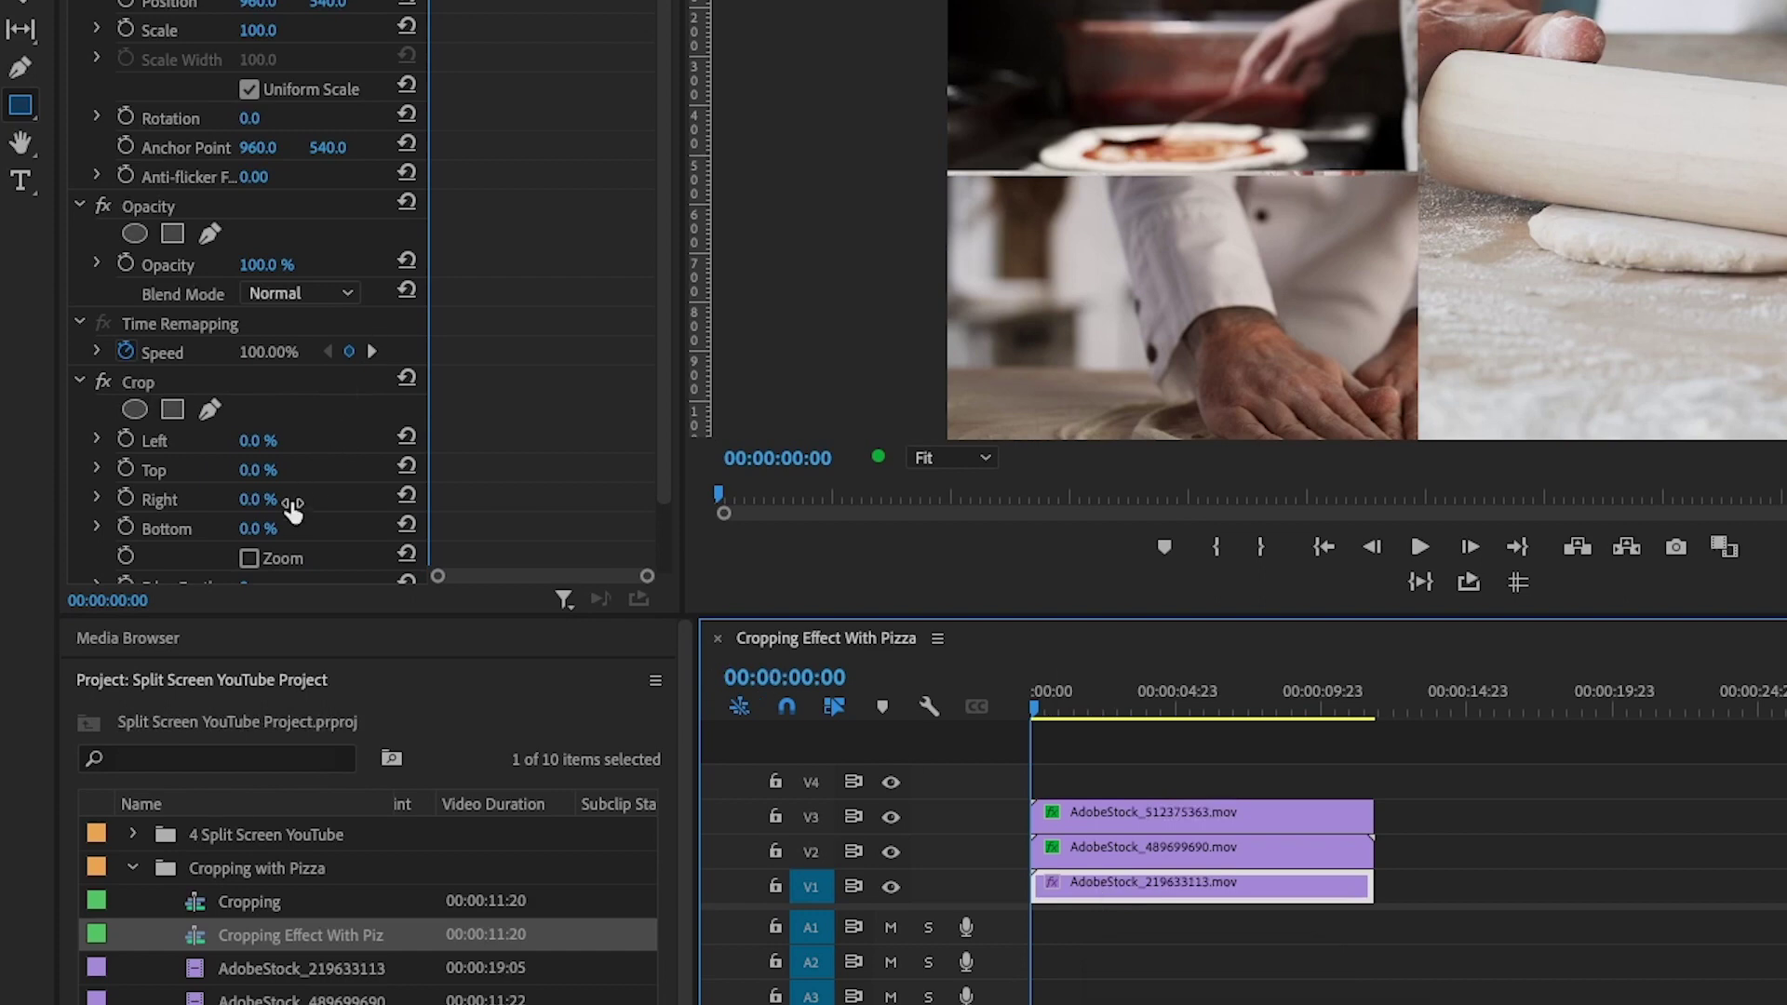
{"action": "left_click", "coordinate": [250, 440]}
{"action": "type", "text": "25"}
{"action": "left_click", "coordinate": [256, 499]}
{"action": "type", "text": "2"}
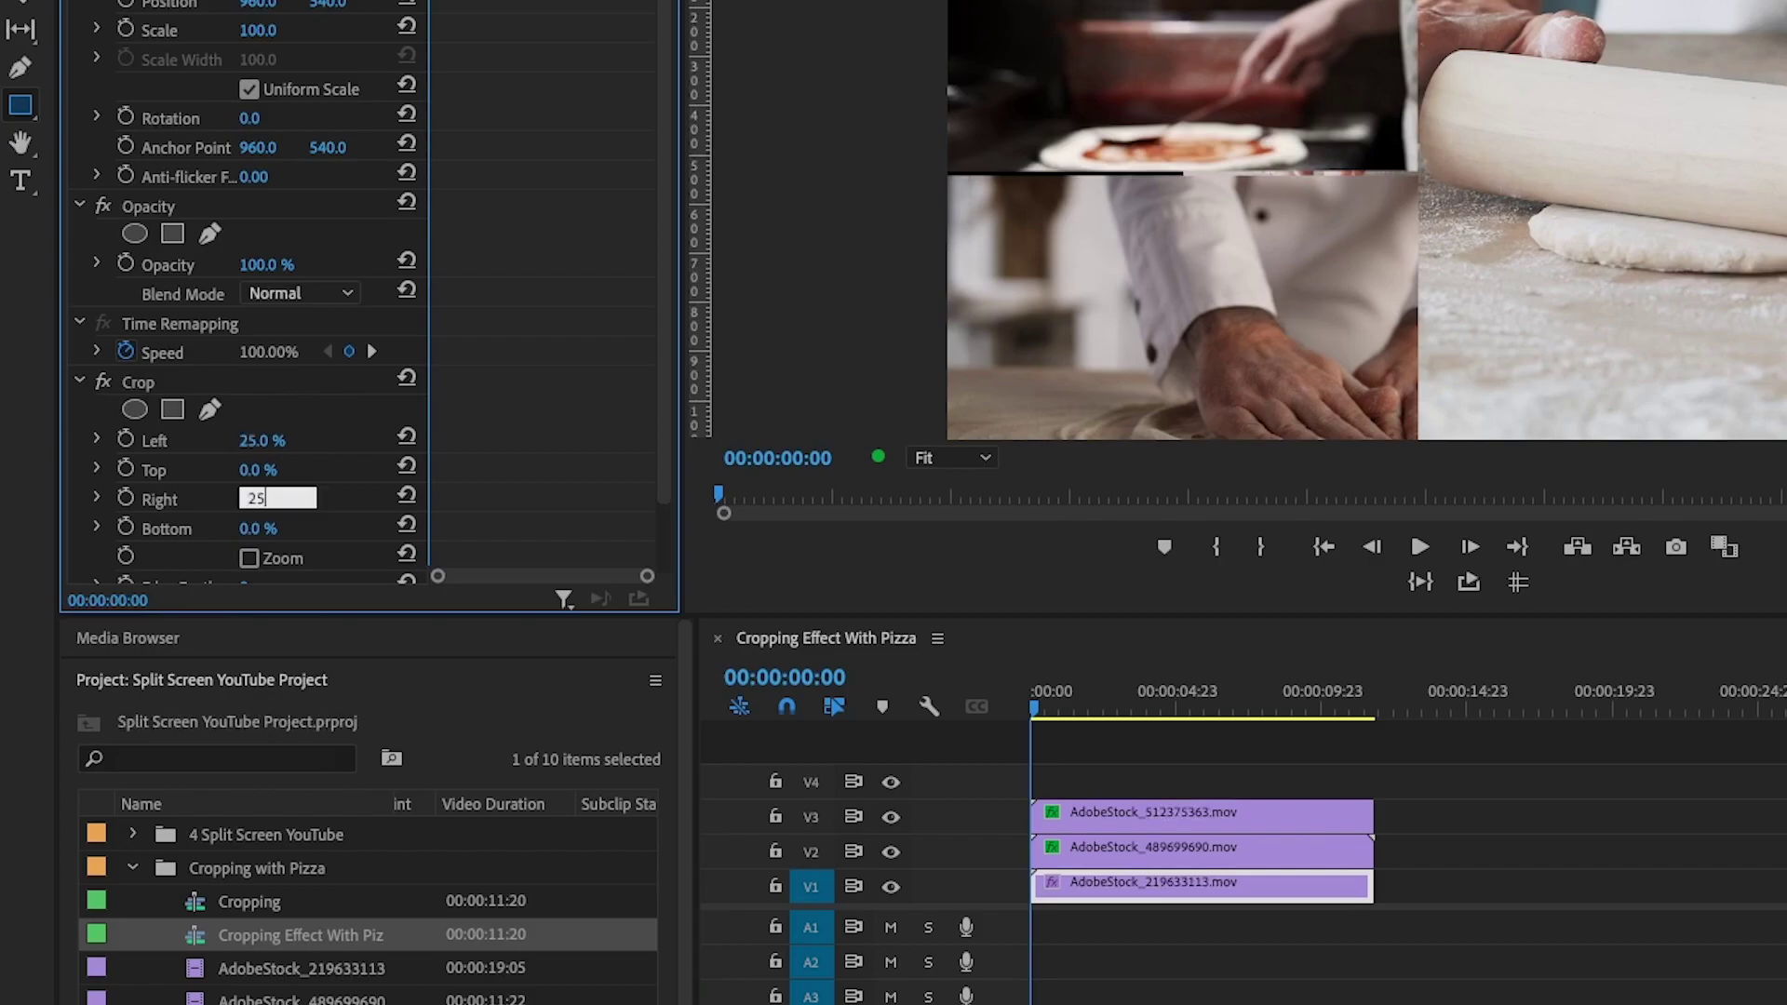
{"action": "type", "text": "5"}
{"action": "key", "text": "Tab"}
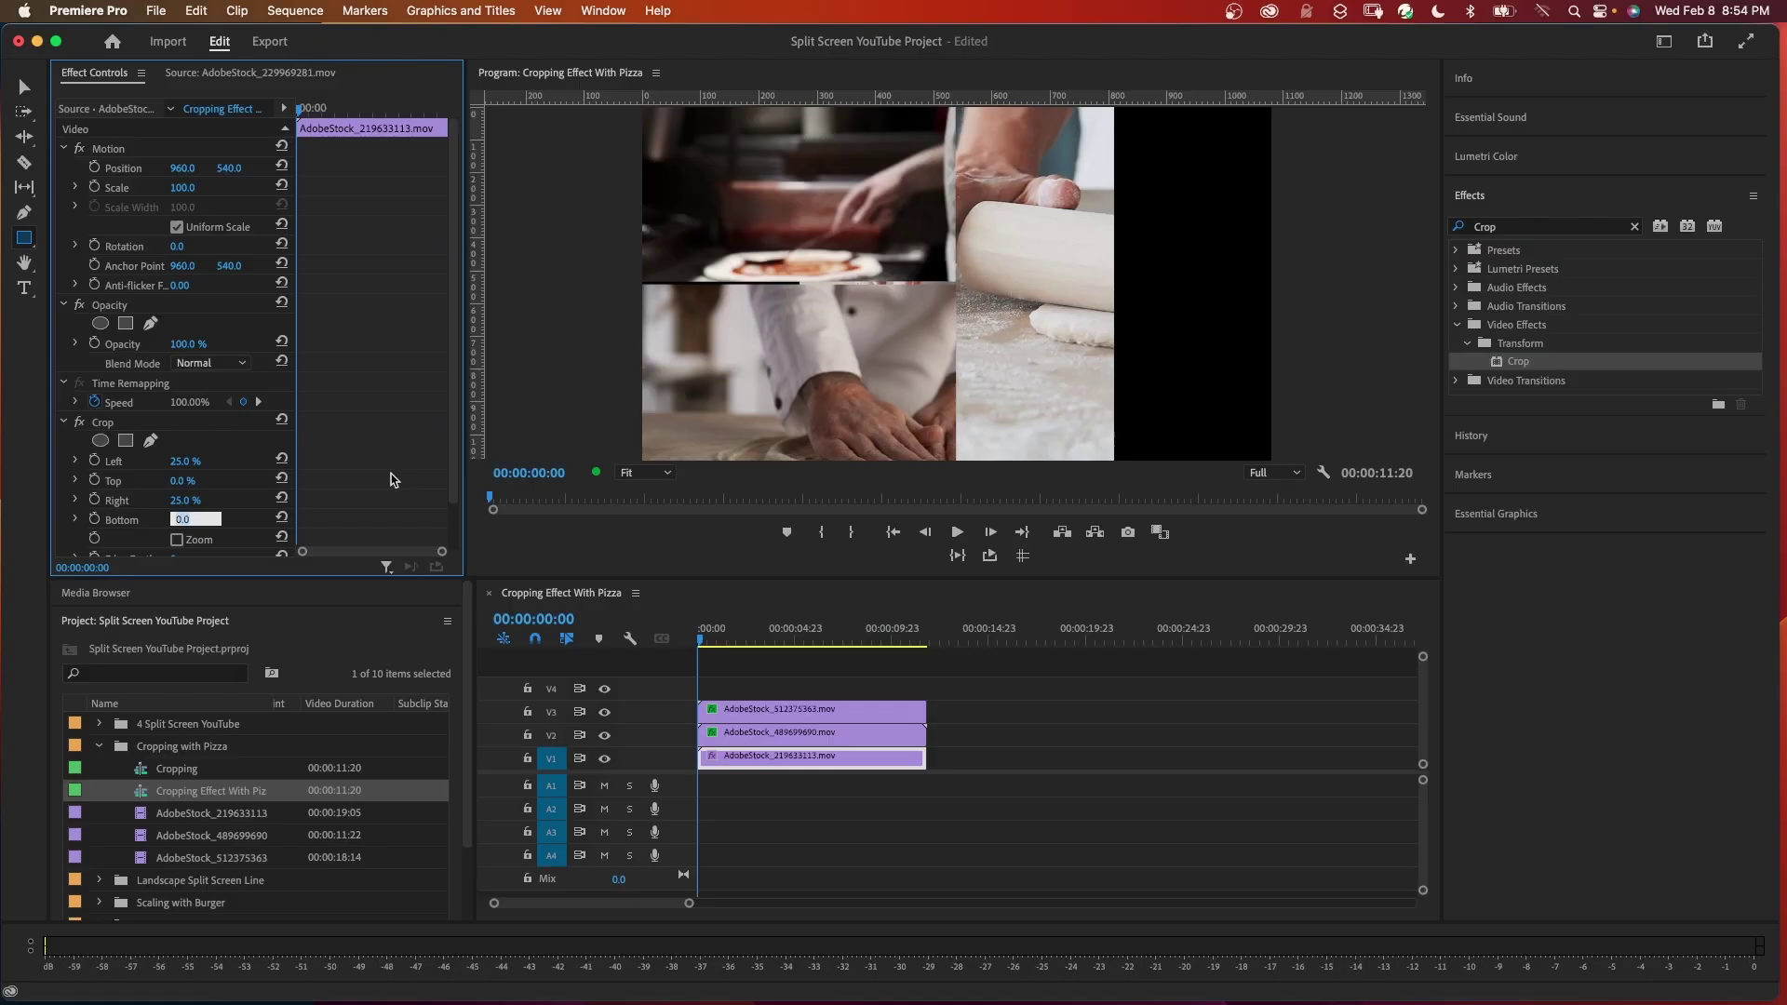
{"action": "left_click_drag", "start_coordinate": [183, 167], "coordinate": [488, 167]}
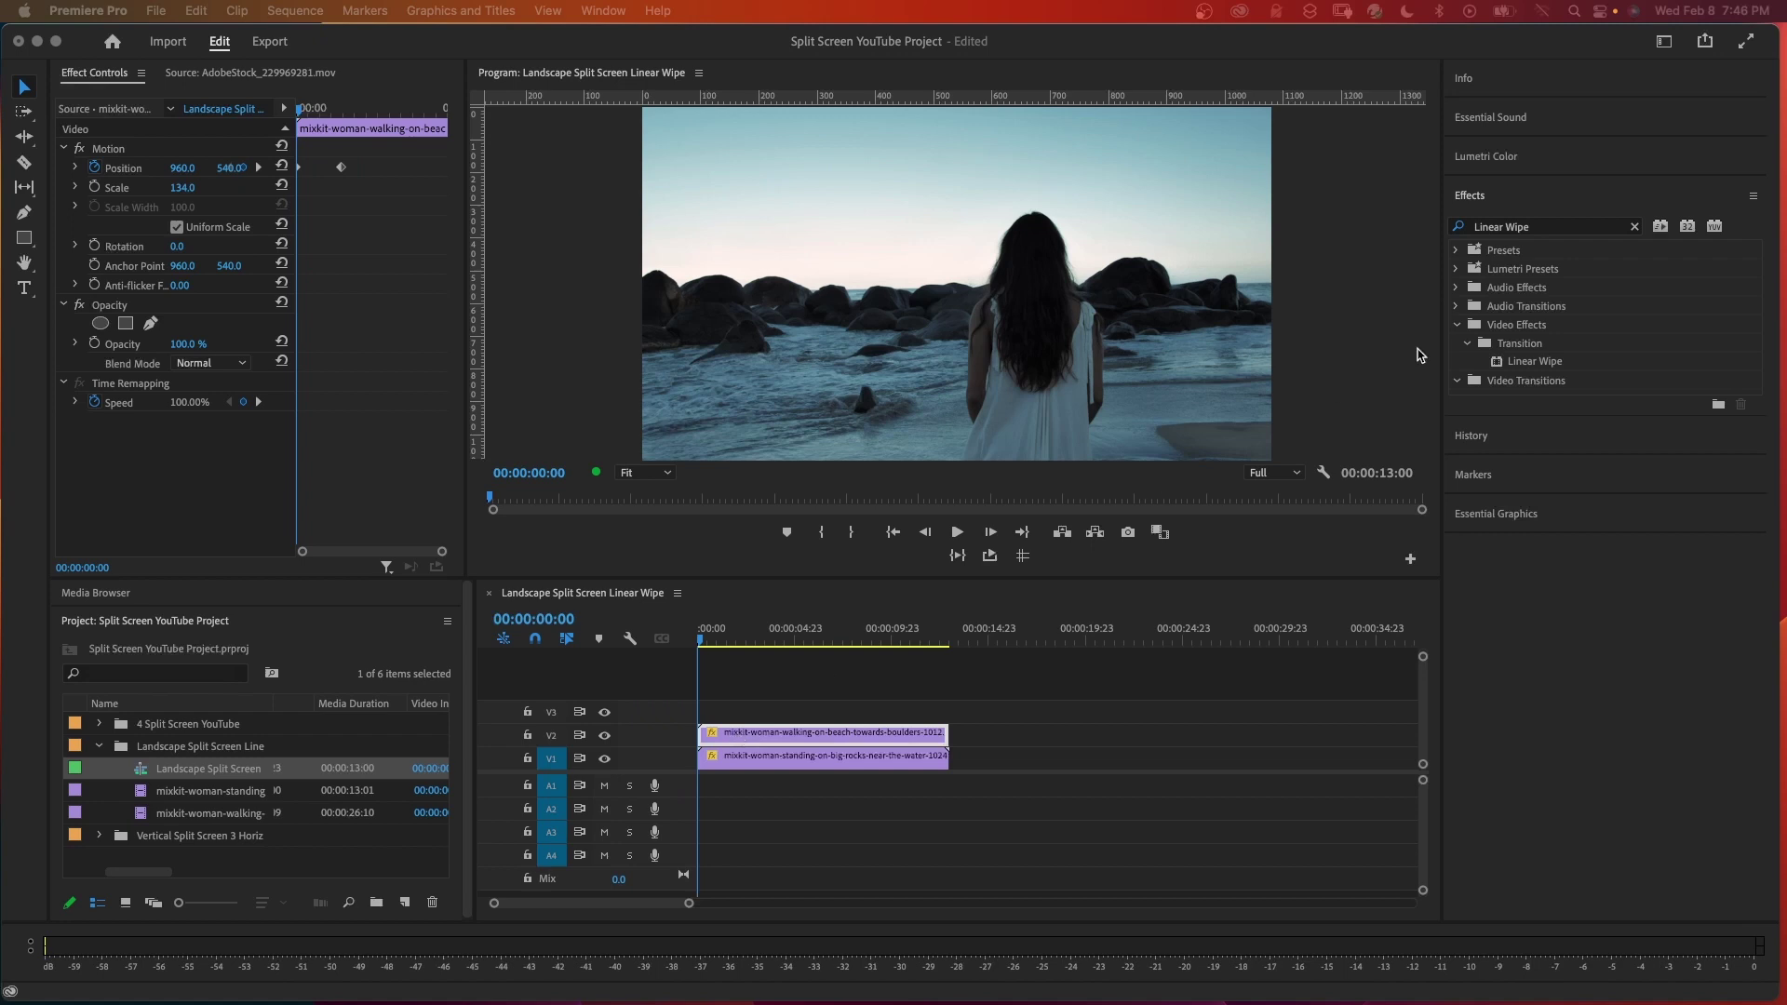
- Apply Linear Wipe to the V2 beach-walking clip with 50% transition completion and a 180° wipe angle
{"action": "left_click_drag", "start_coordinate": [1502, 359], "coordinate": [772, 742]}
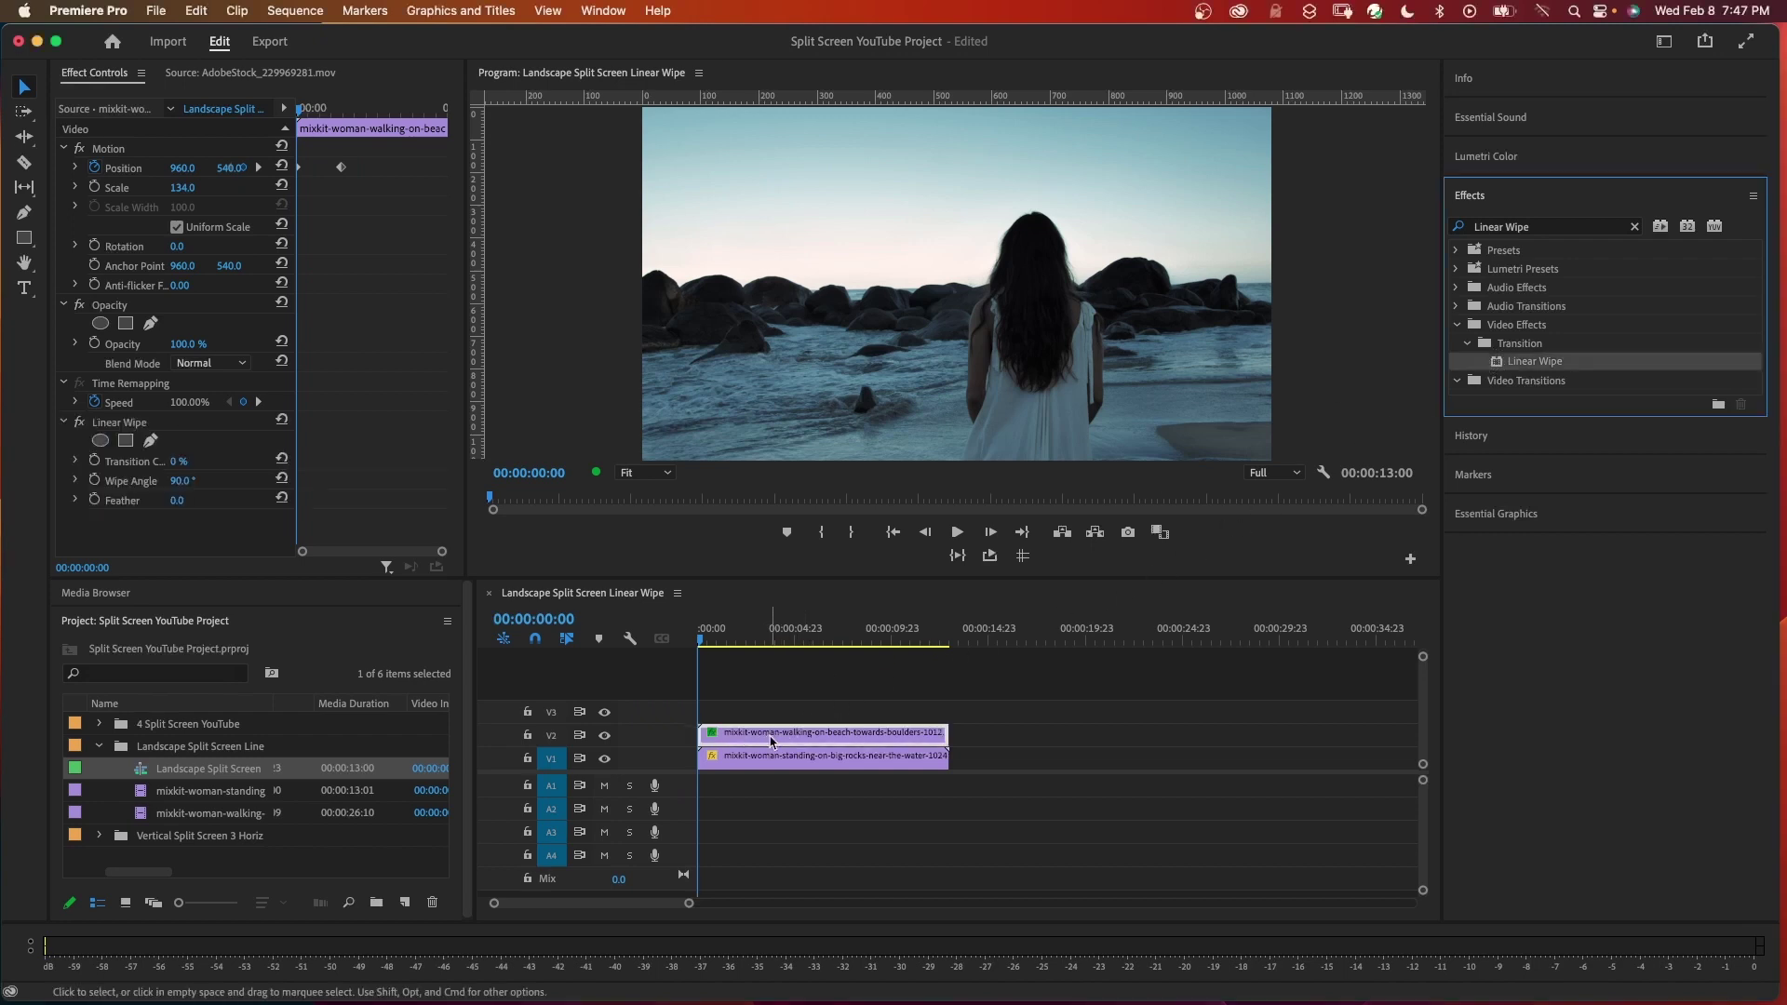
{"action": "left_click", "coordinate": [180, 462]}
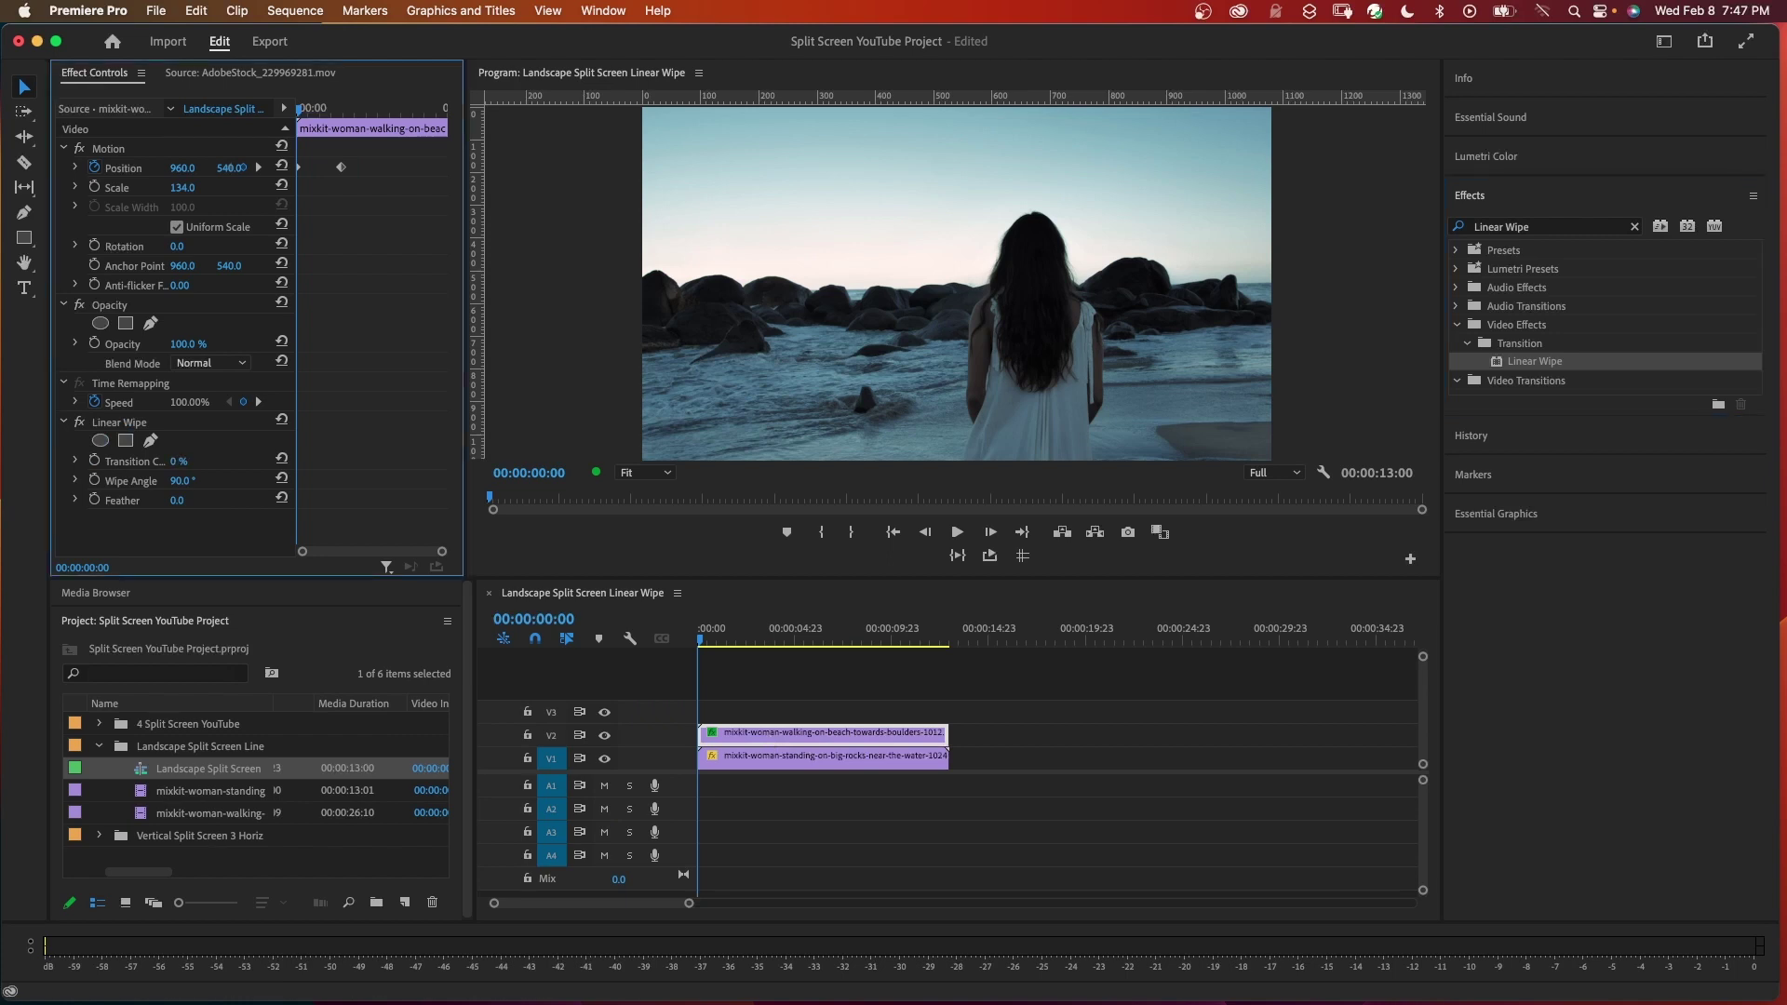
{"action": "type", "text": "50"}
{"action": "key", "text": "Tab"}
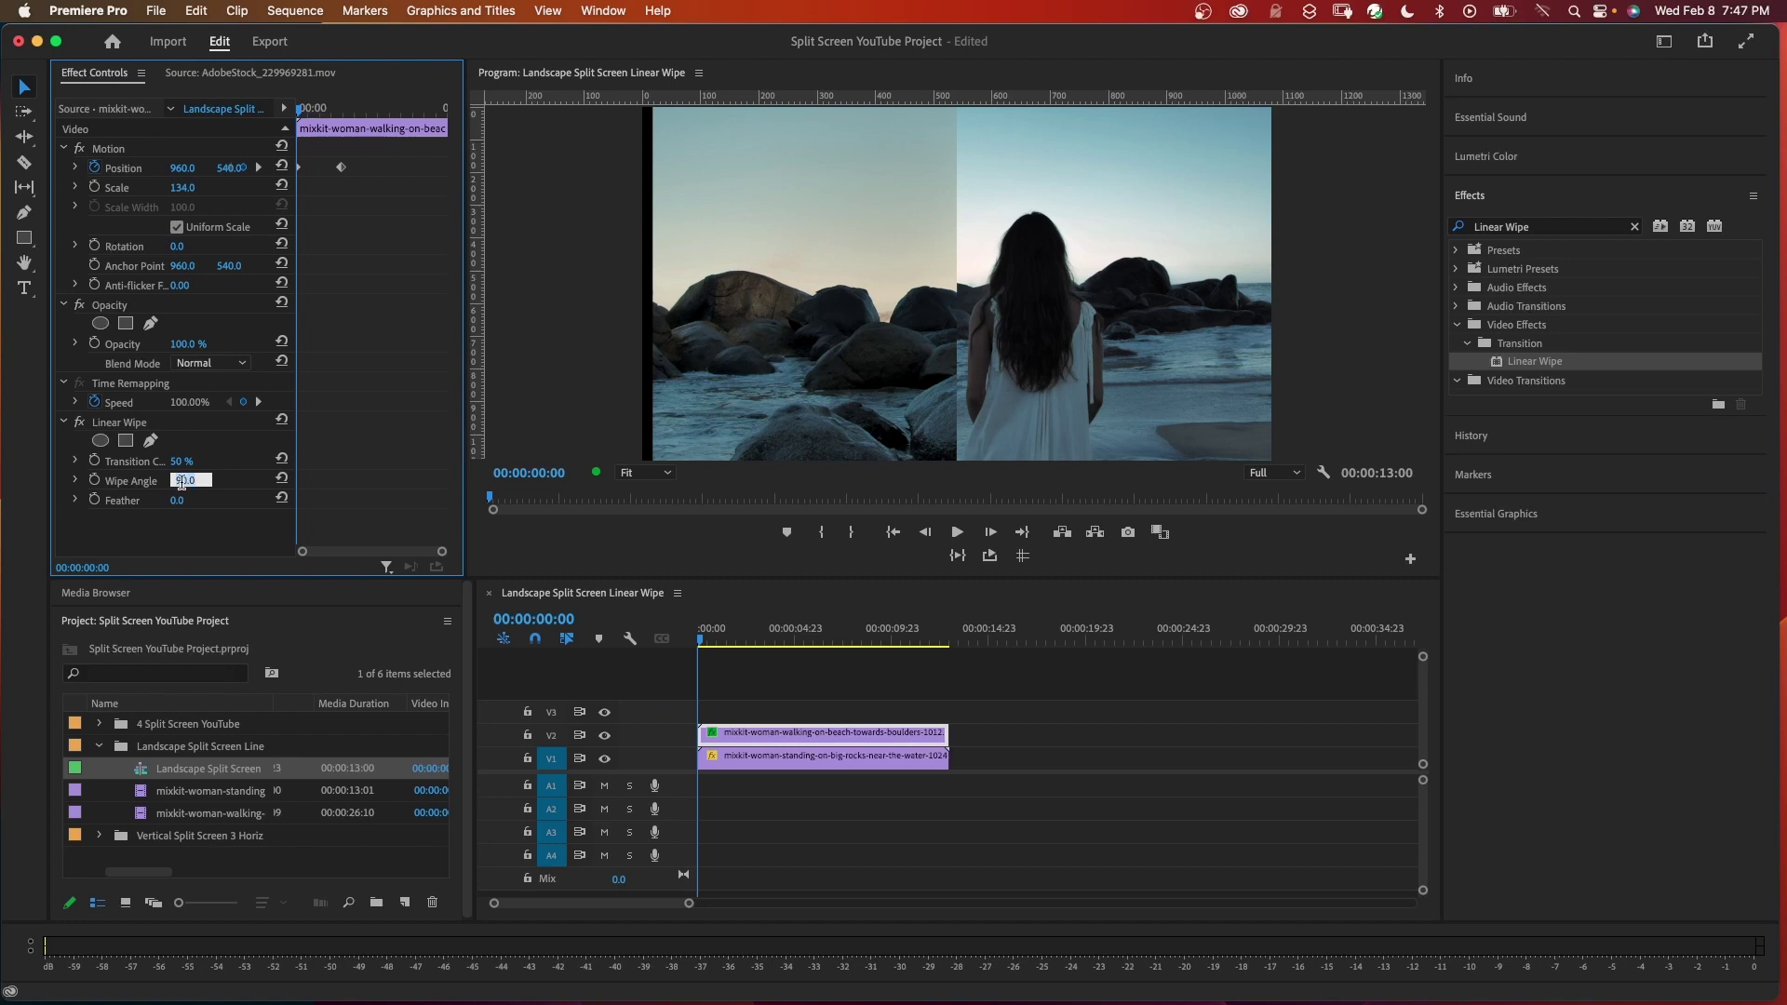
{"action": "type", "text": "180"}
{"action": "key", "text": "Tab"}
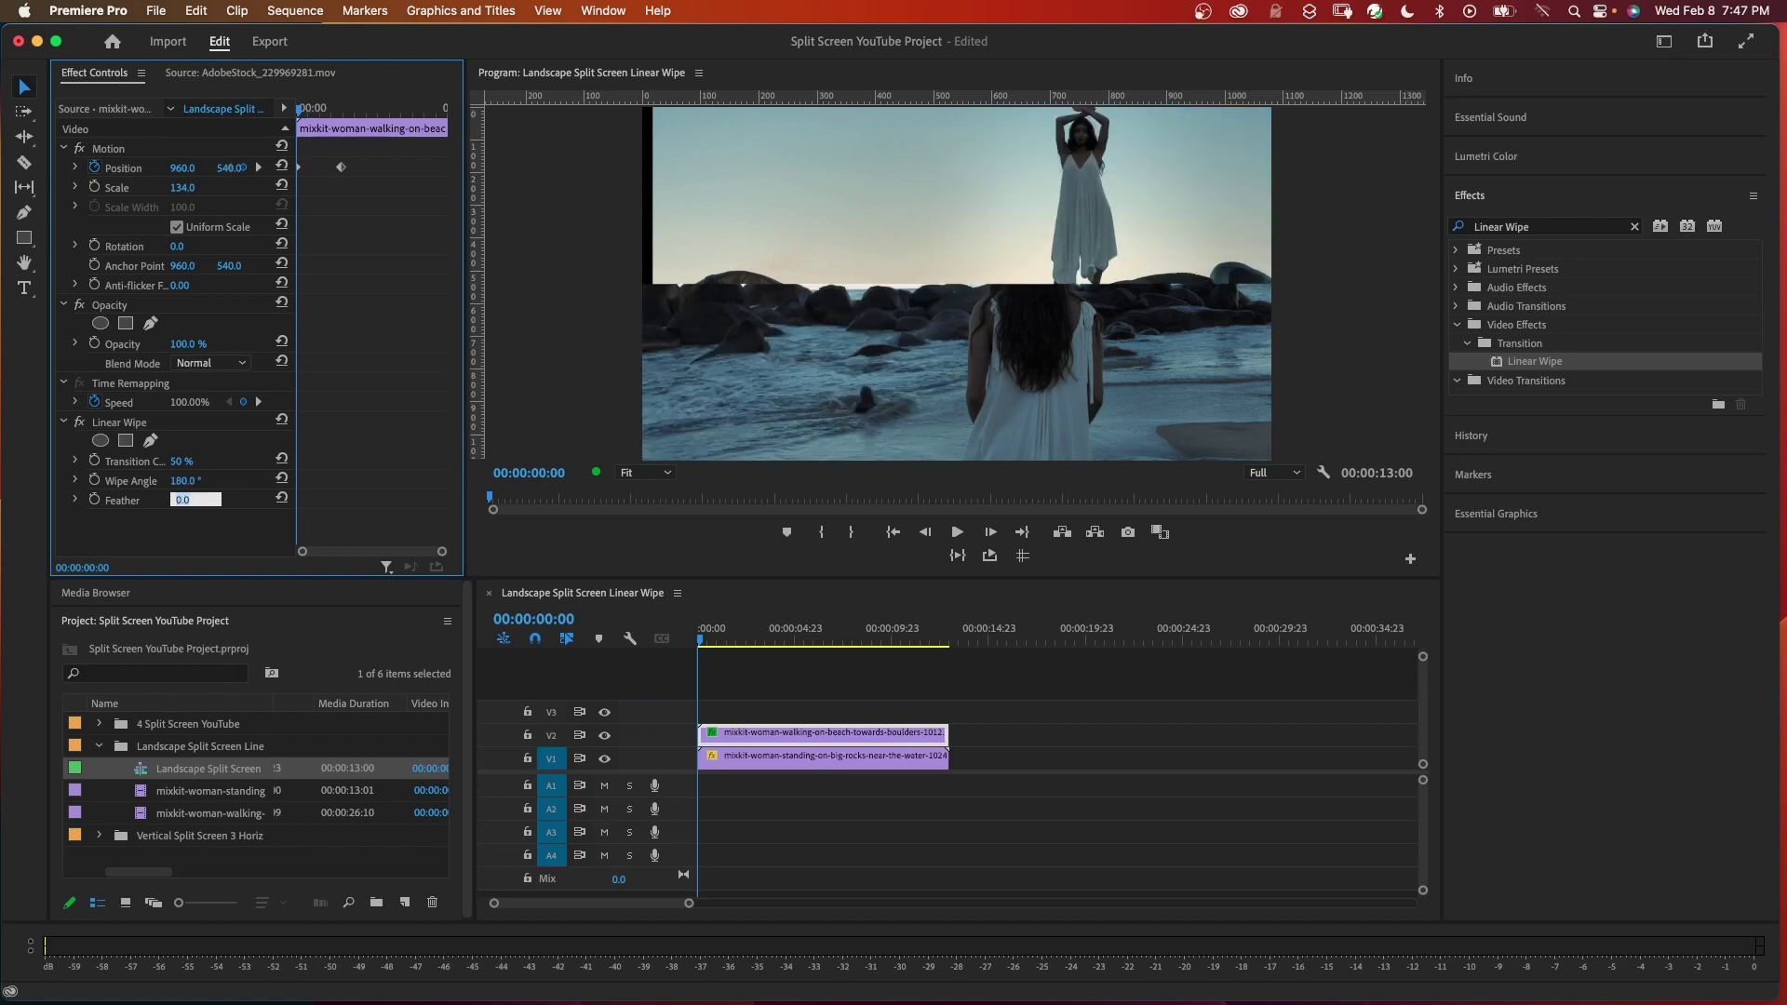
{"action": "key", "text": "Return"}
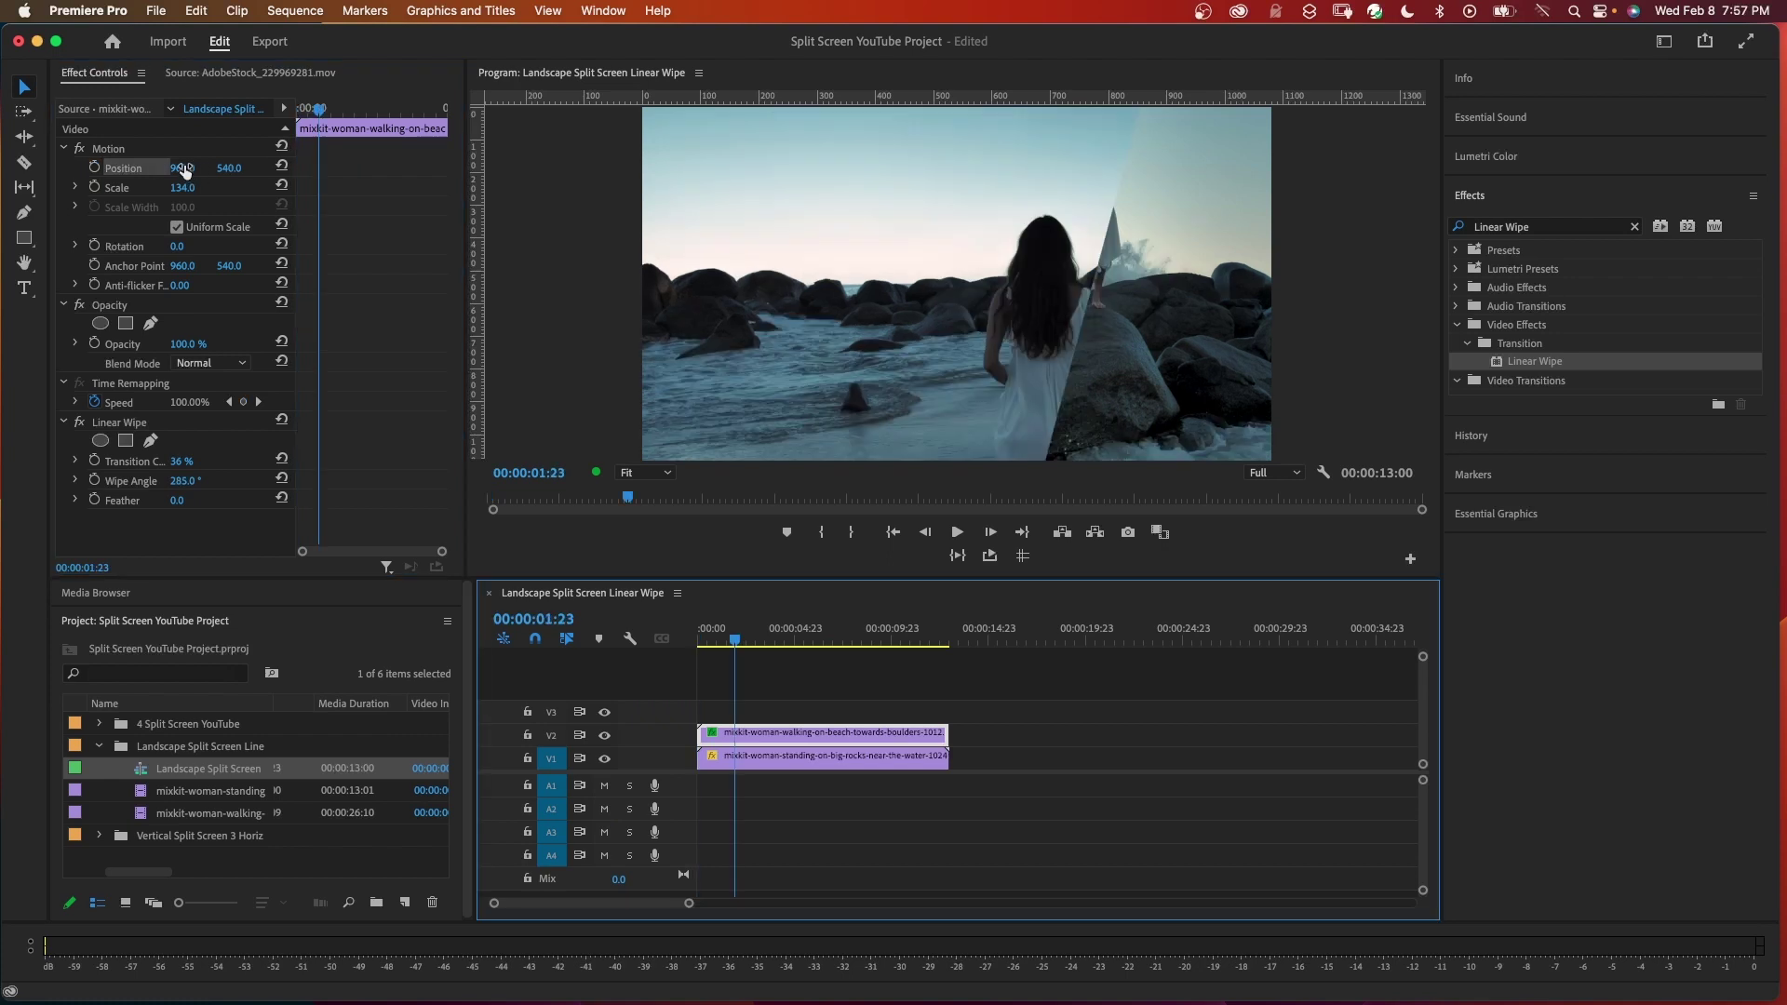
- Shift the V2 walking clip to the left and set the V1 standing clip's horizontal position to 1503
{"action": "left_click_drag", "start_coordinate": [185, 171], "coordinate": [44, 170]}
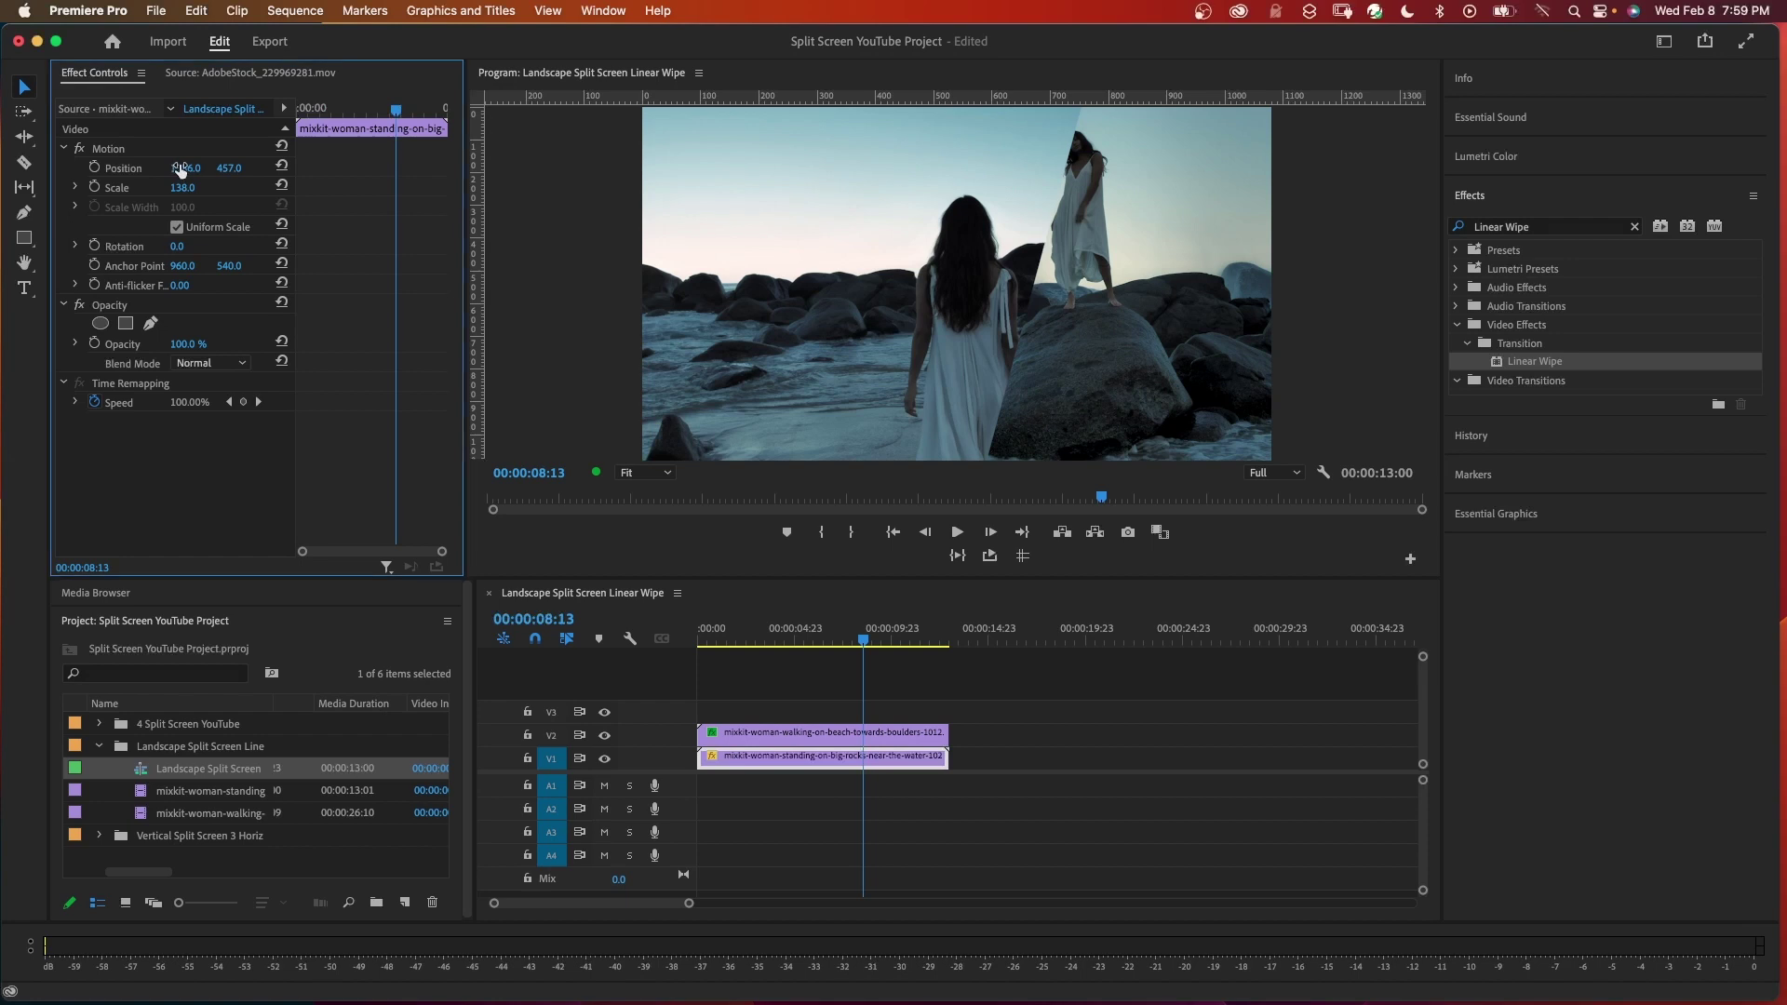
{"action": "left_click", "coordinate": [180, 171]}
{"action": "type", "text": "1500"}
{"action": "key", "text": "Return"}
- Play the Linear Wipe split screen from the start of the sequence
{"action": "left_click", "coordinate": [670, 637]}
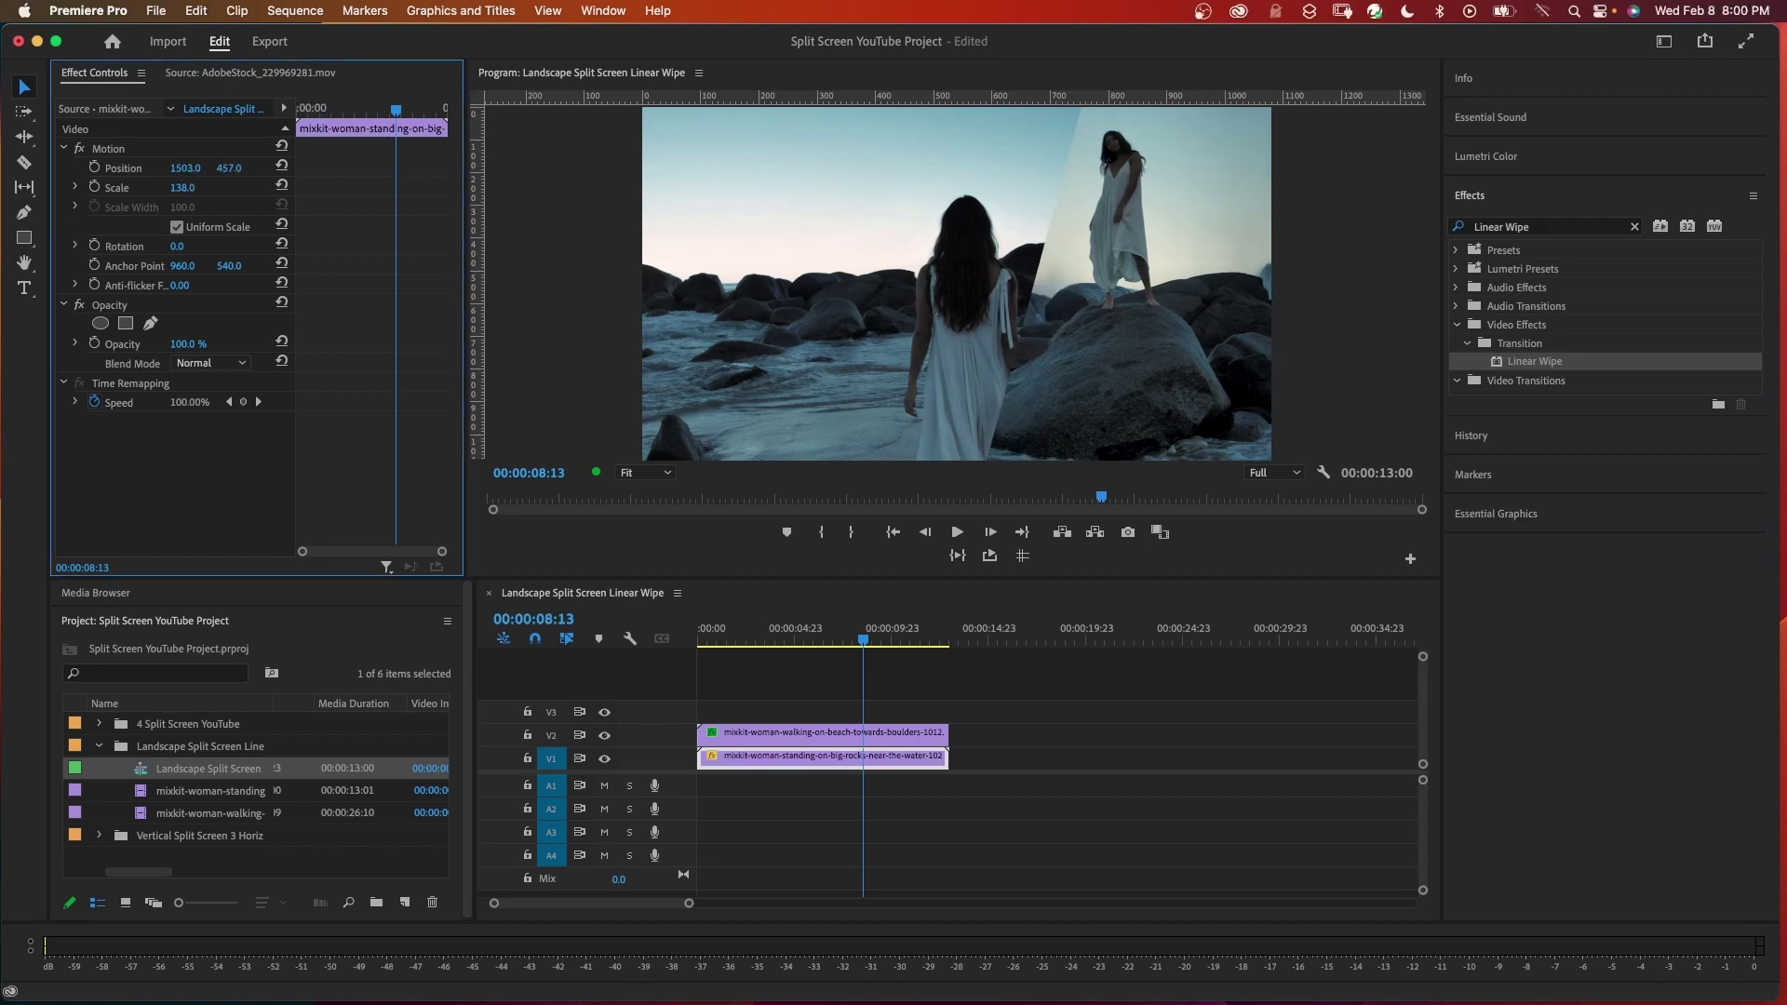
{"action": "key", "text": "Home"}
{"action": "key", "text": "space"}
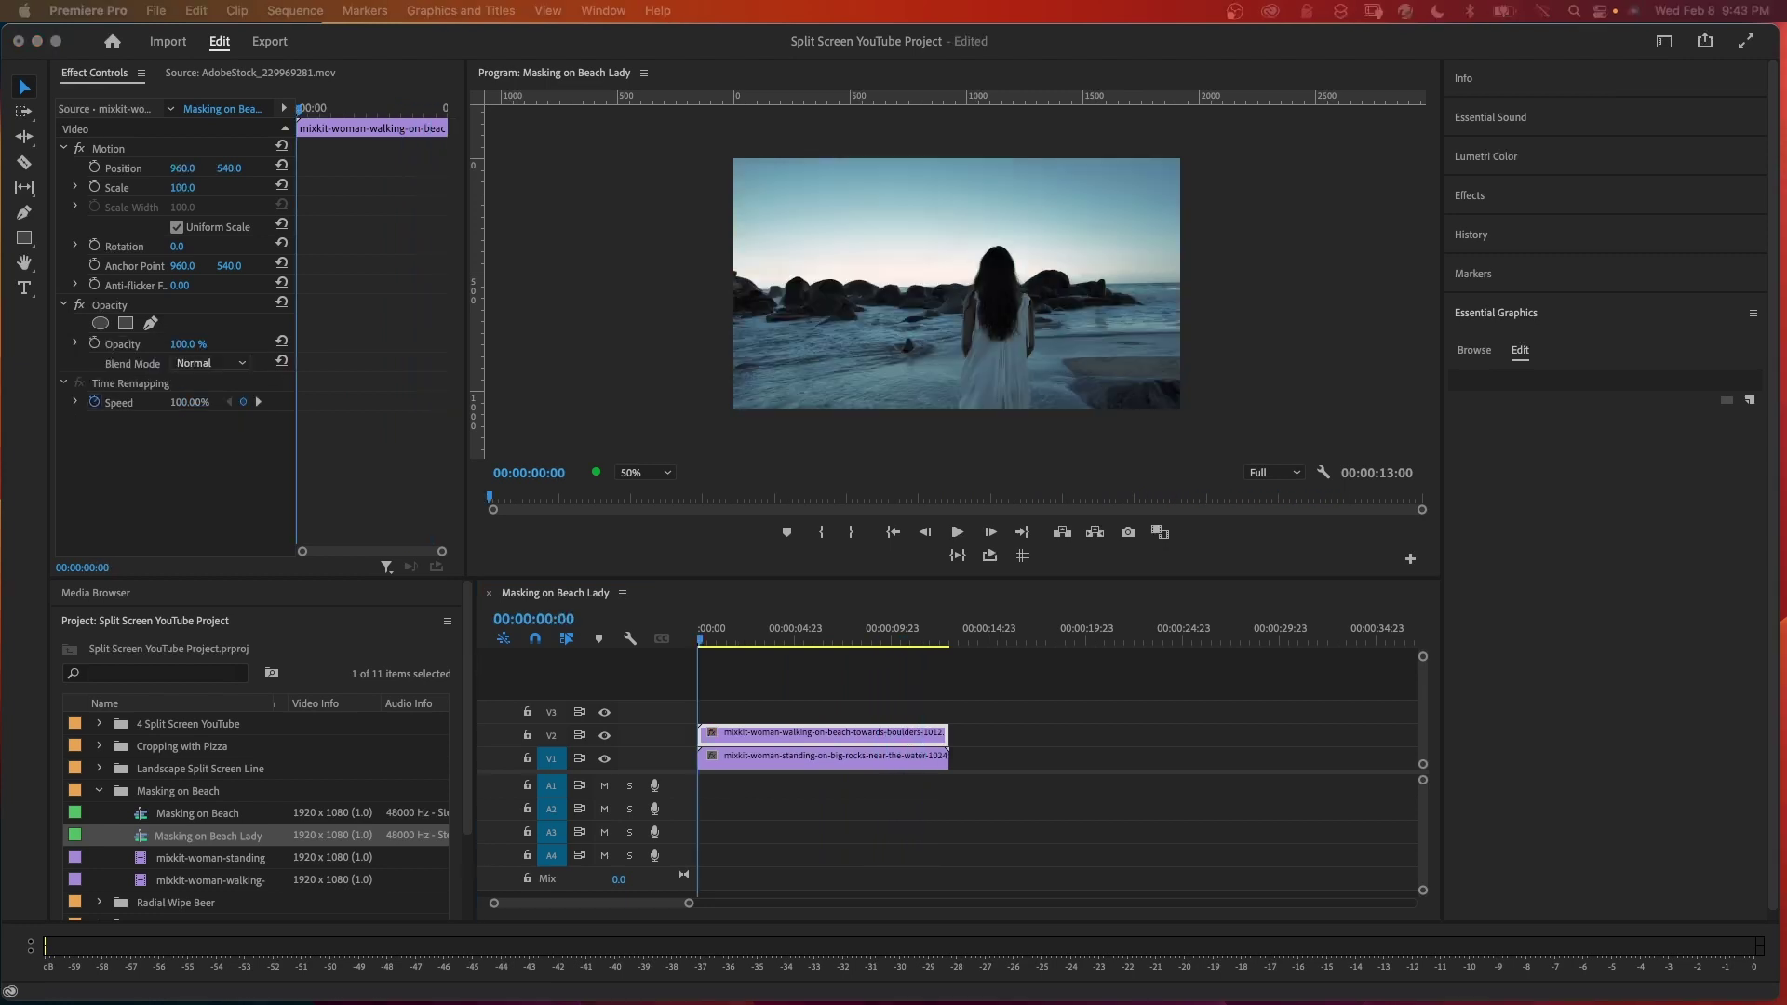
- Add an ellipse opacity mask to the V2 beach-walking clip and enlarge it around the woman to nearly the full frame height
{"action": "left_click", "coordinate": [761, 739]}
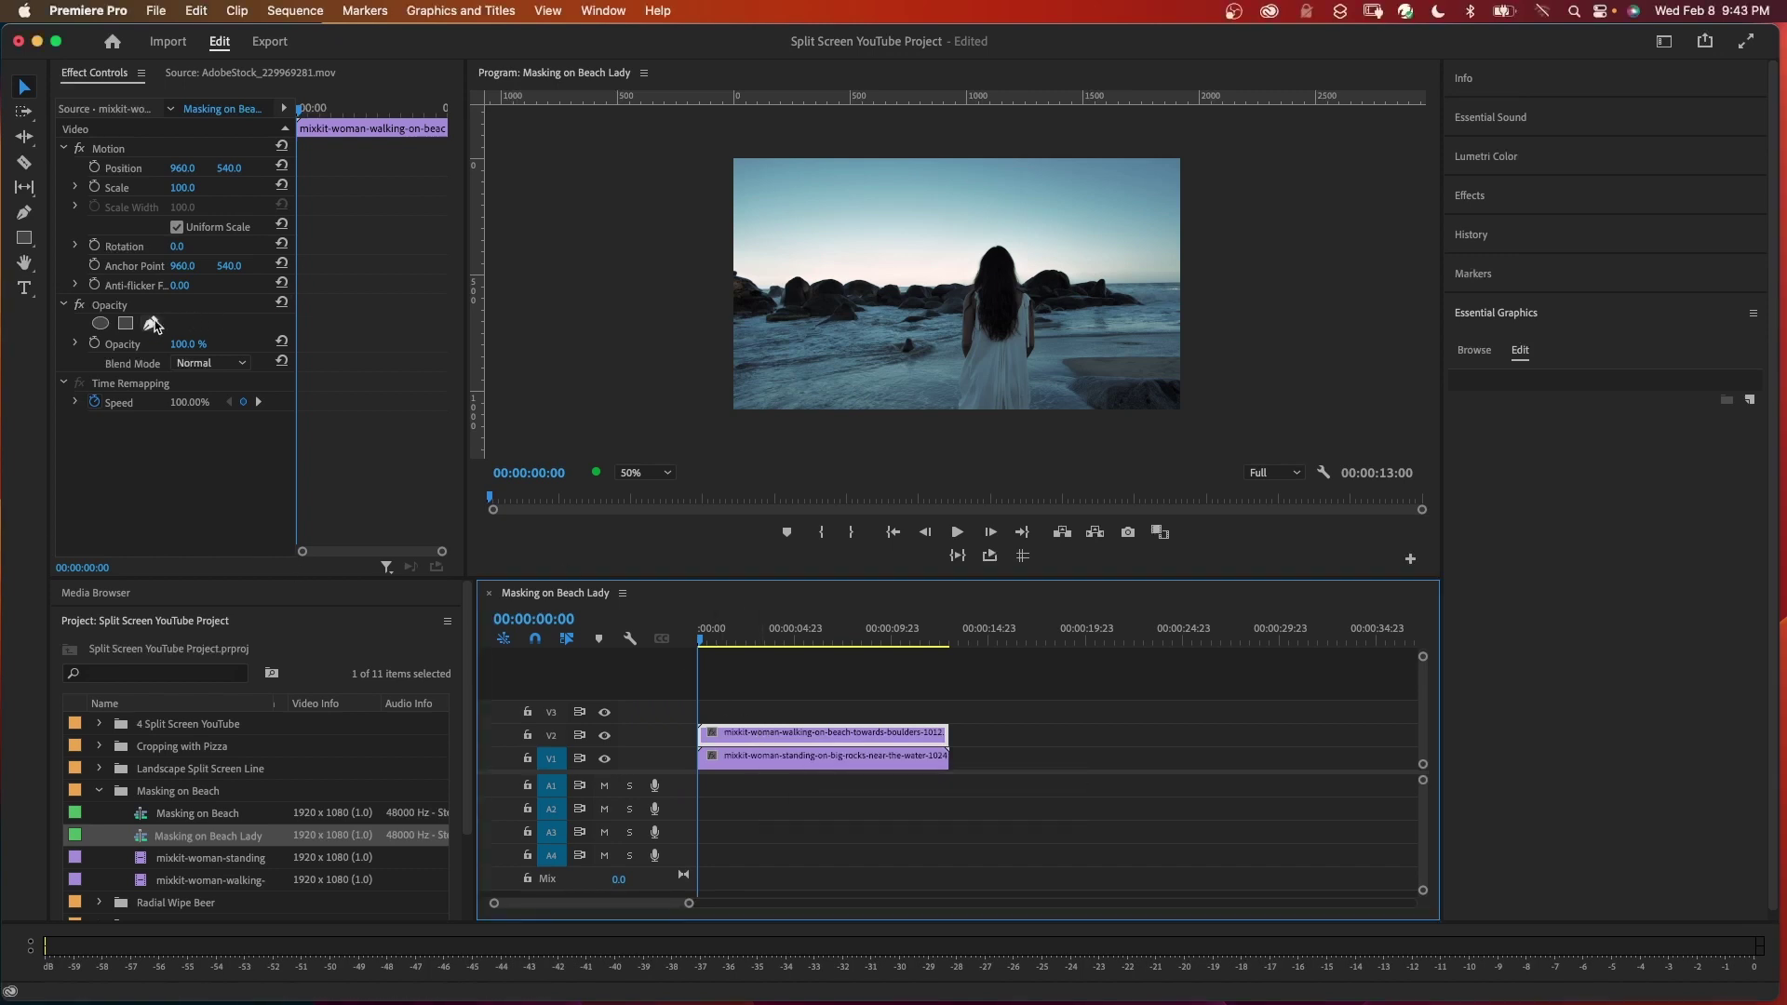
{"action": "left_click", "coordinate": [100, 322]}
{"action": "left_click_drag", "start_coordinate": [996, 367], "coordinate": [988, 418]}
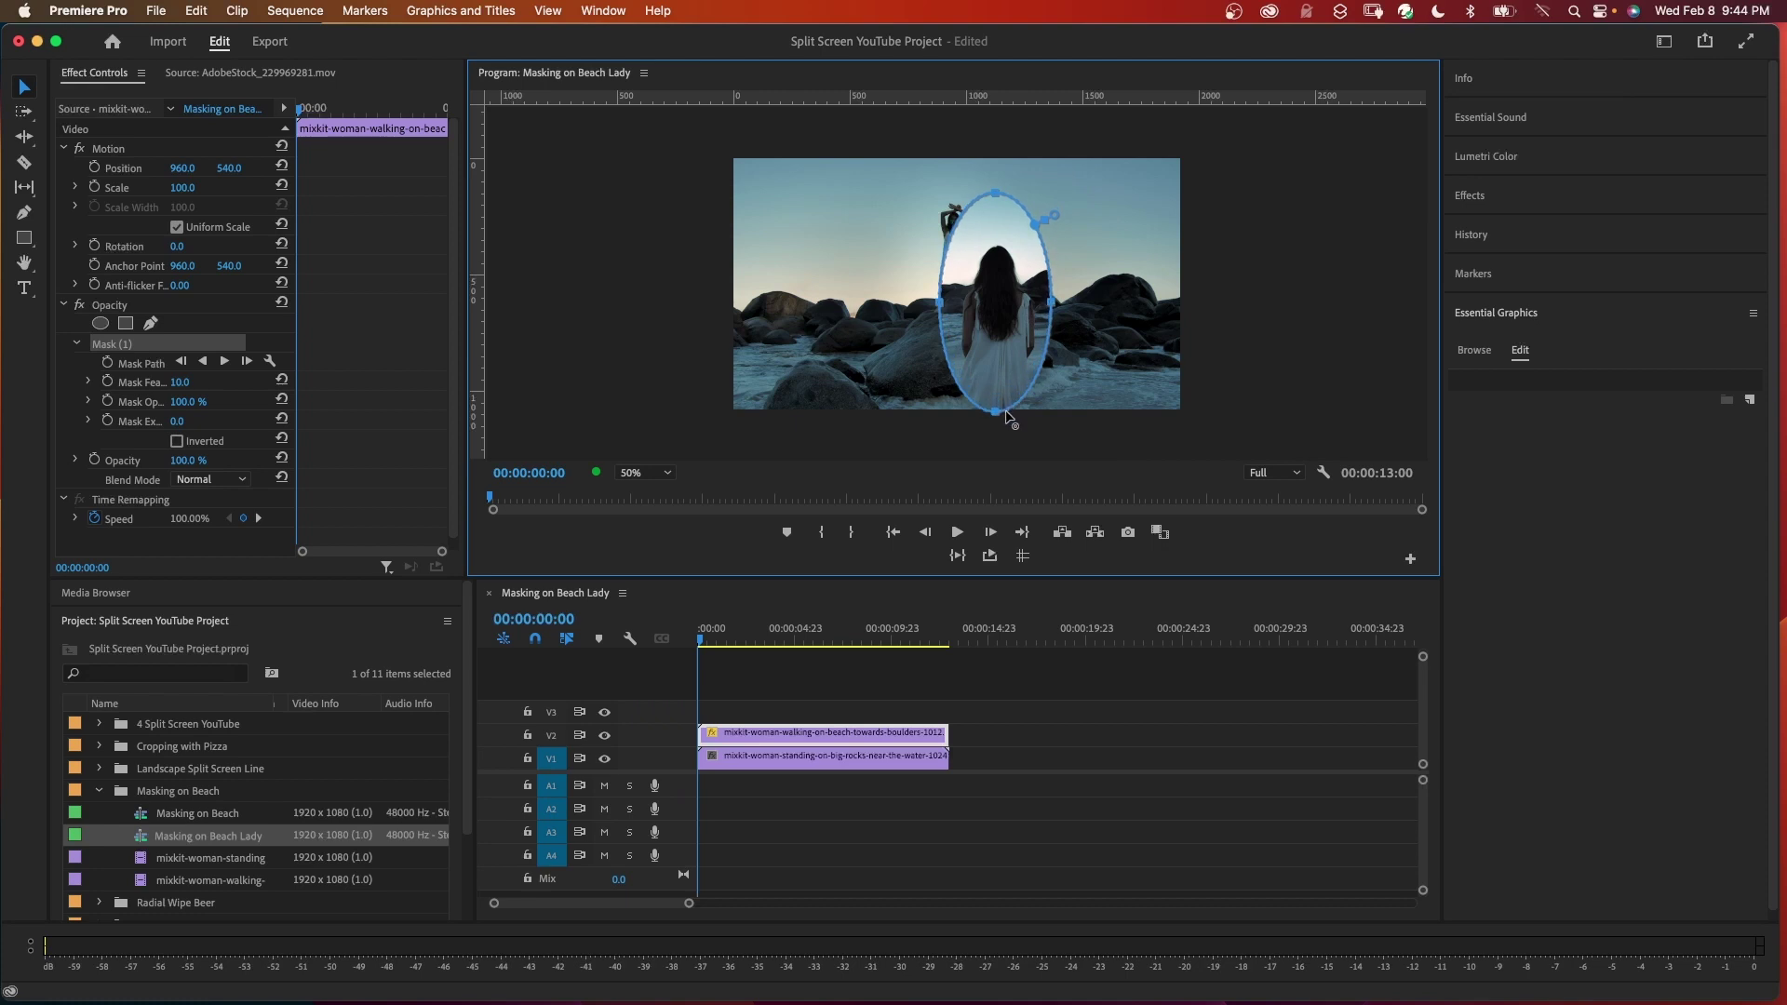
{"action": "left_click_drag", "start_coordinate": [996, 193], "coordinate": [986, 163]}
{"action": "left_click_drag", "start_coordinate": [939, 279], "coordinate": [921, 289]}
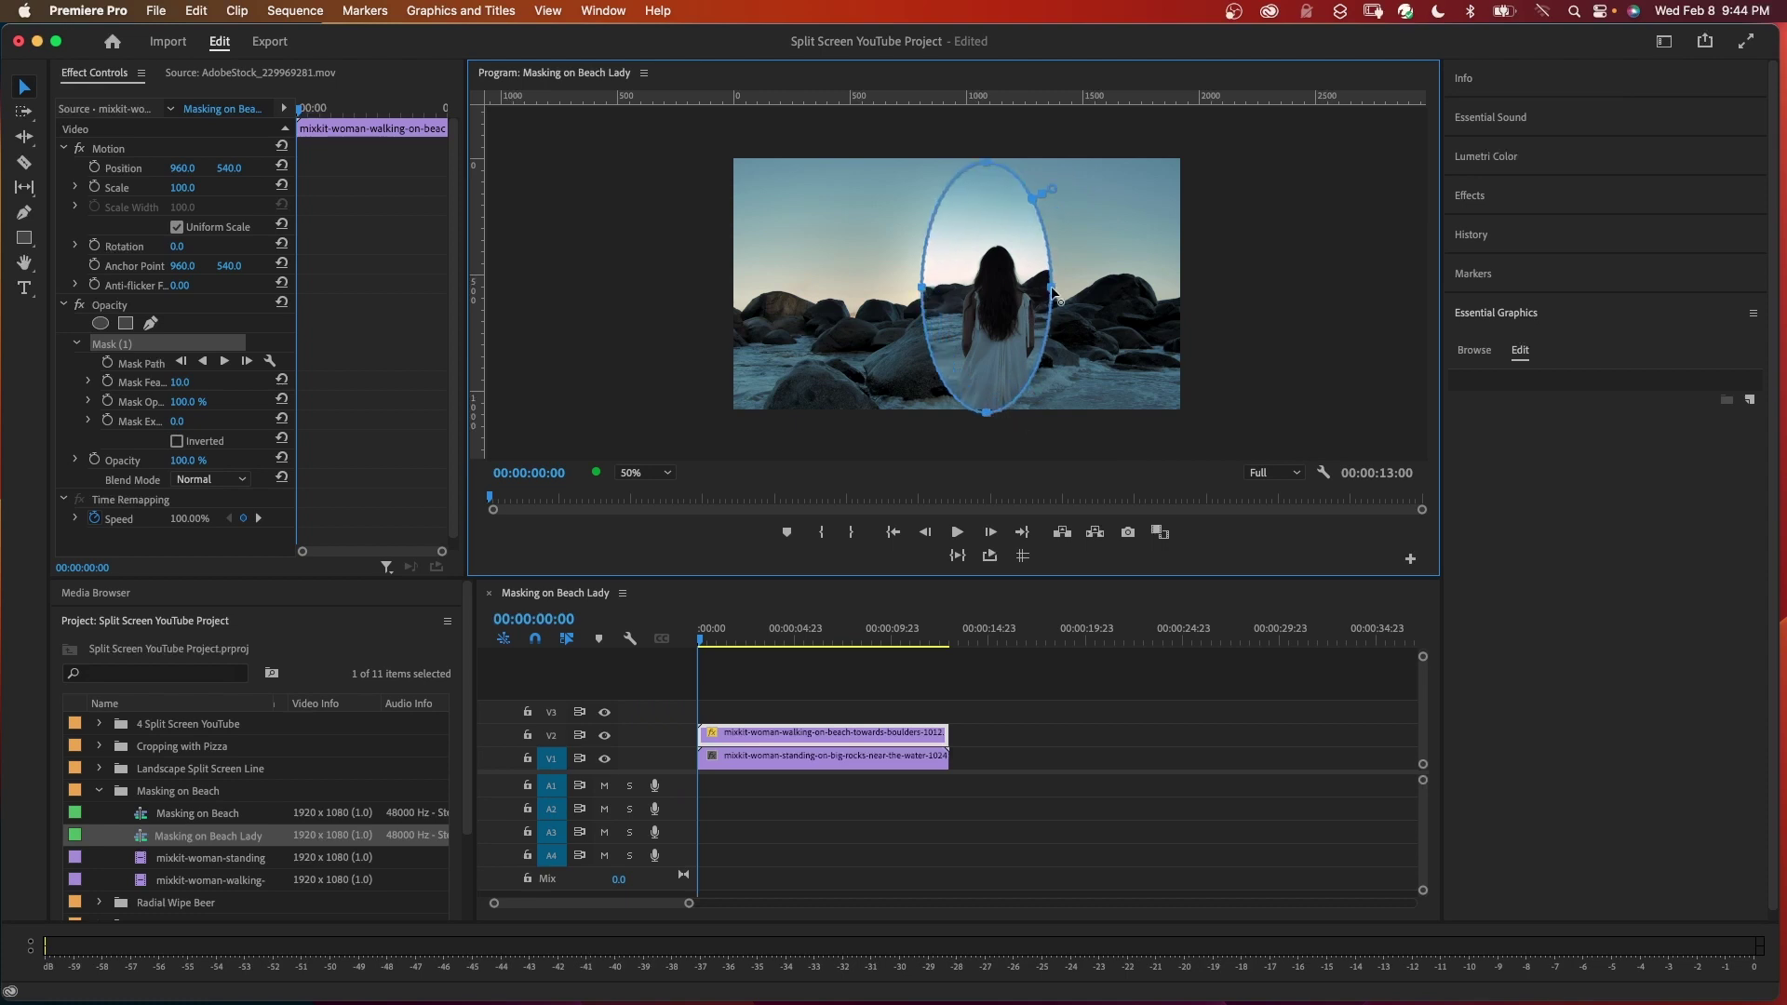
{"action": "left_click_drag", "start_coordinate": [1052, 288], "coordinate": [1069, 288]}
- Set the masked V2 clip's horizontal position to 1490 and its scale to 125
{"action": "left_click_drag", "start_coordinate": [176, 168], "coordinate": [671, 168]}
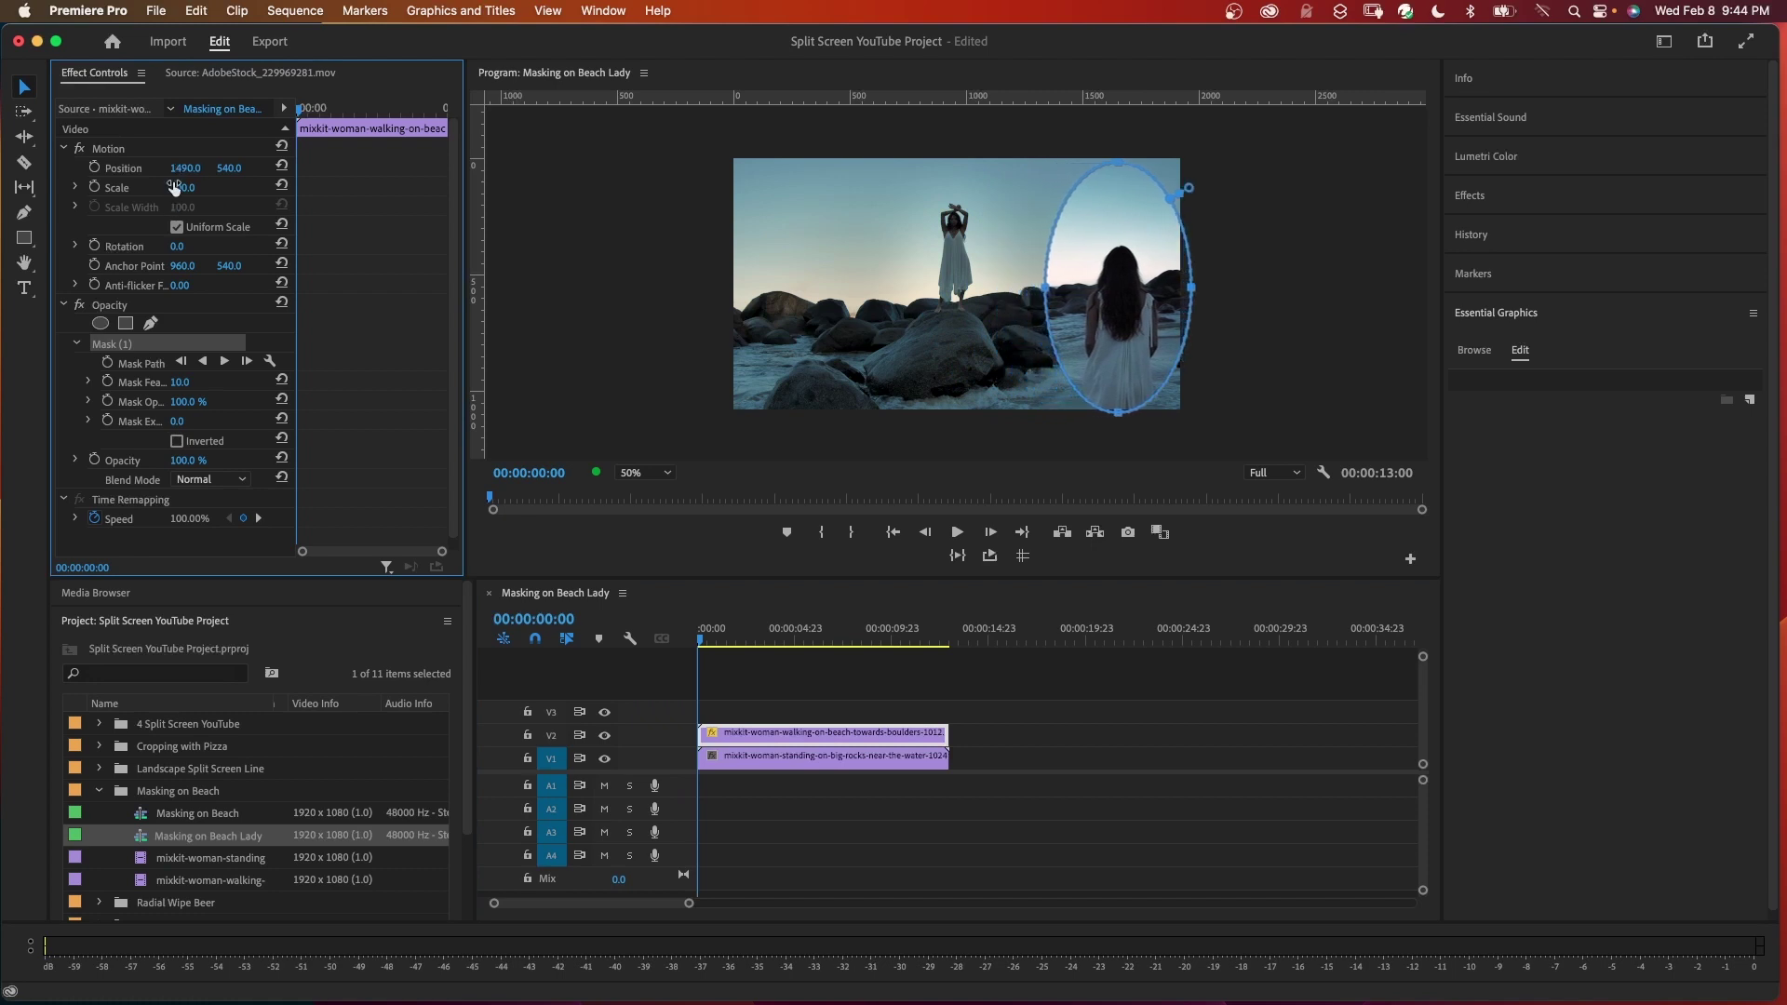
{"action": "left_click_drag", "start_coordinate": [177, 188], "coordinate": [1117, 242]}
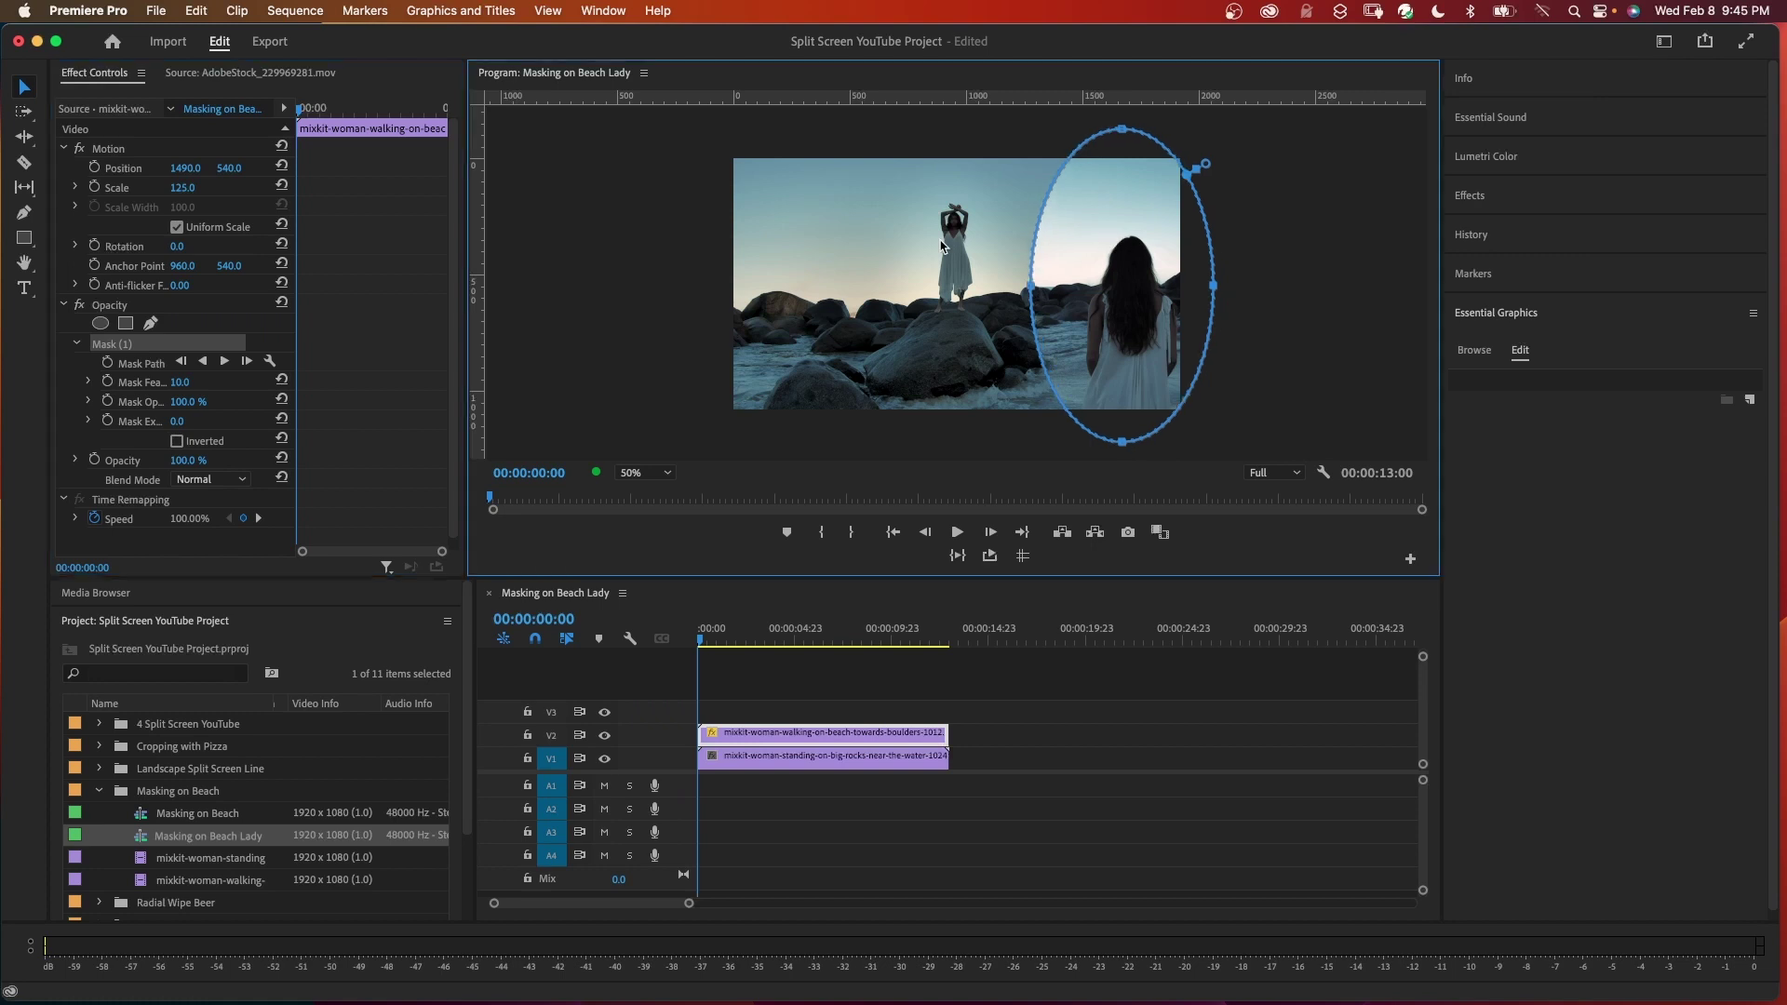
- Set the ellipse mask's feather to 0, deselect the clip and play back the masked split screen
{"action": "left_click", "coordinate": [125, 386]}
{"action": "left_click", "coordinate": [181, 383]}
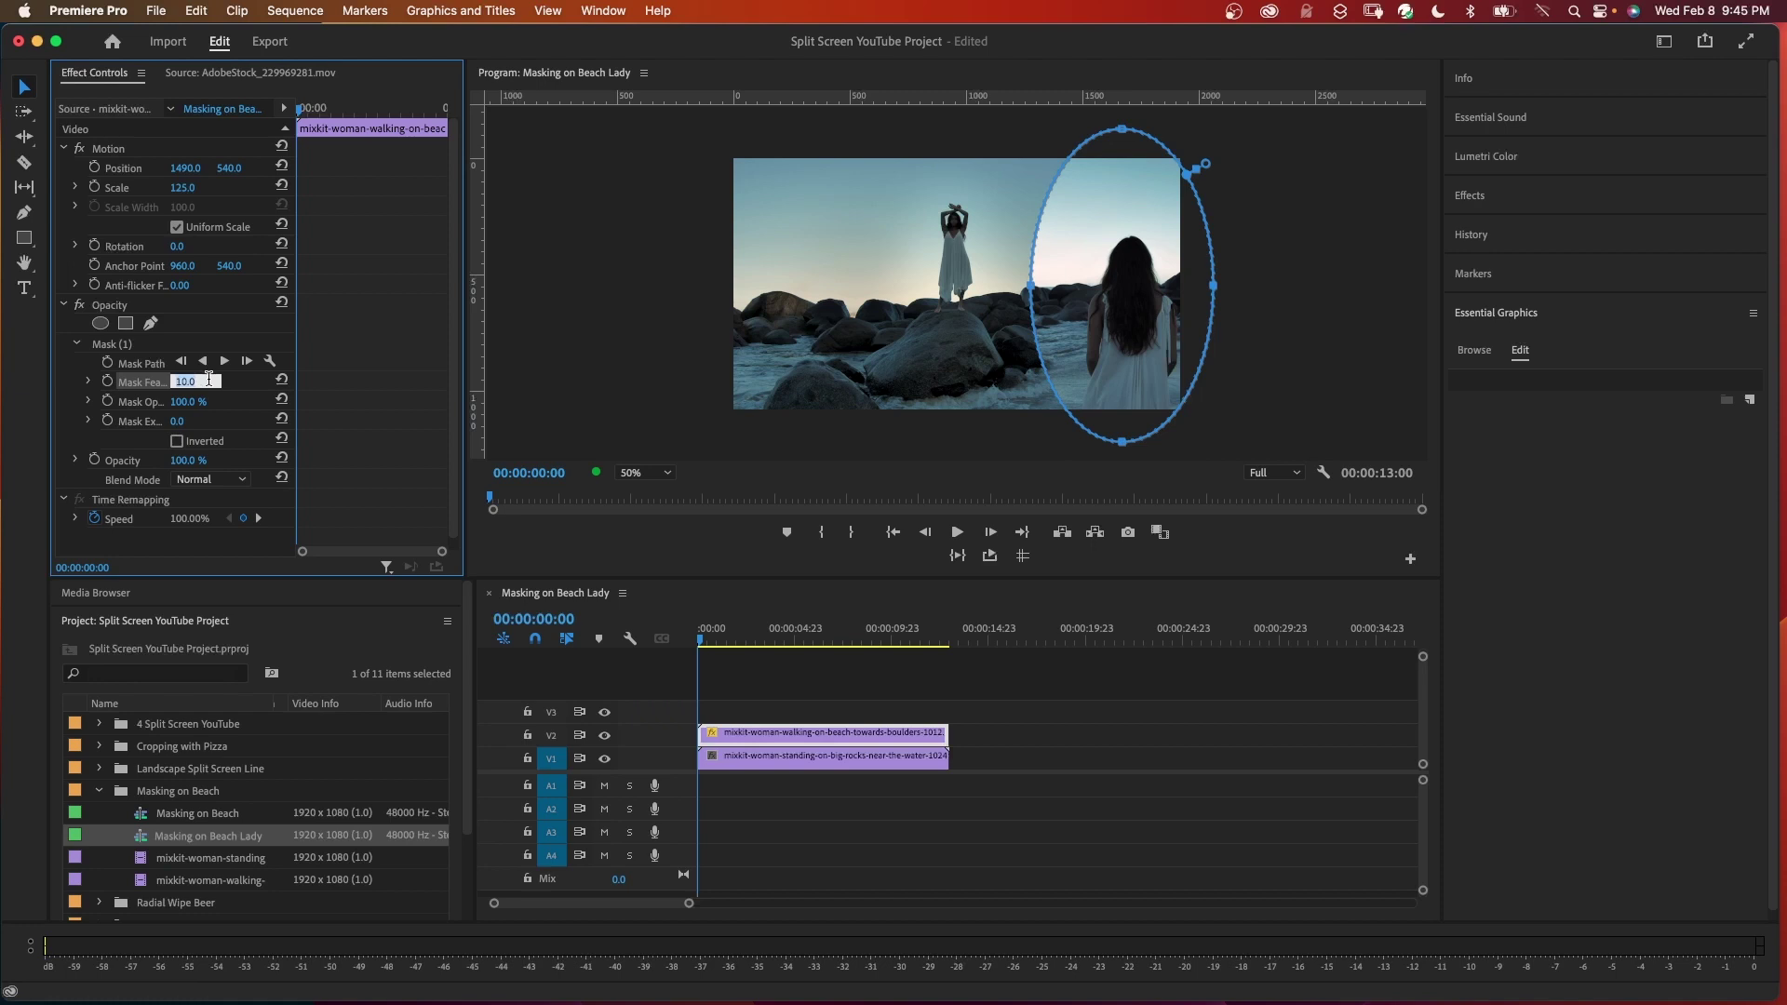
{"action": "type", "text": "0"}
{"action": "left_click", "coordinate": [765, 695]}
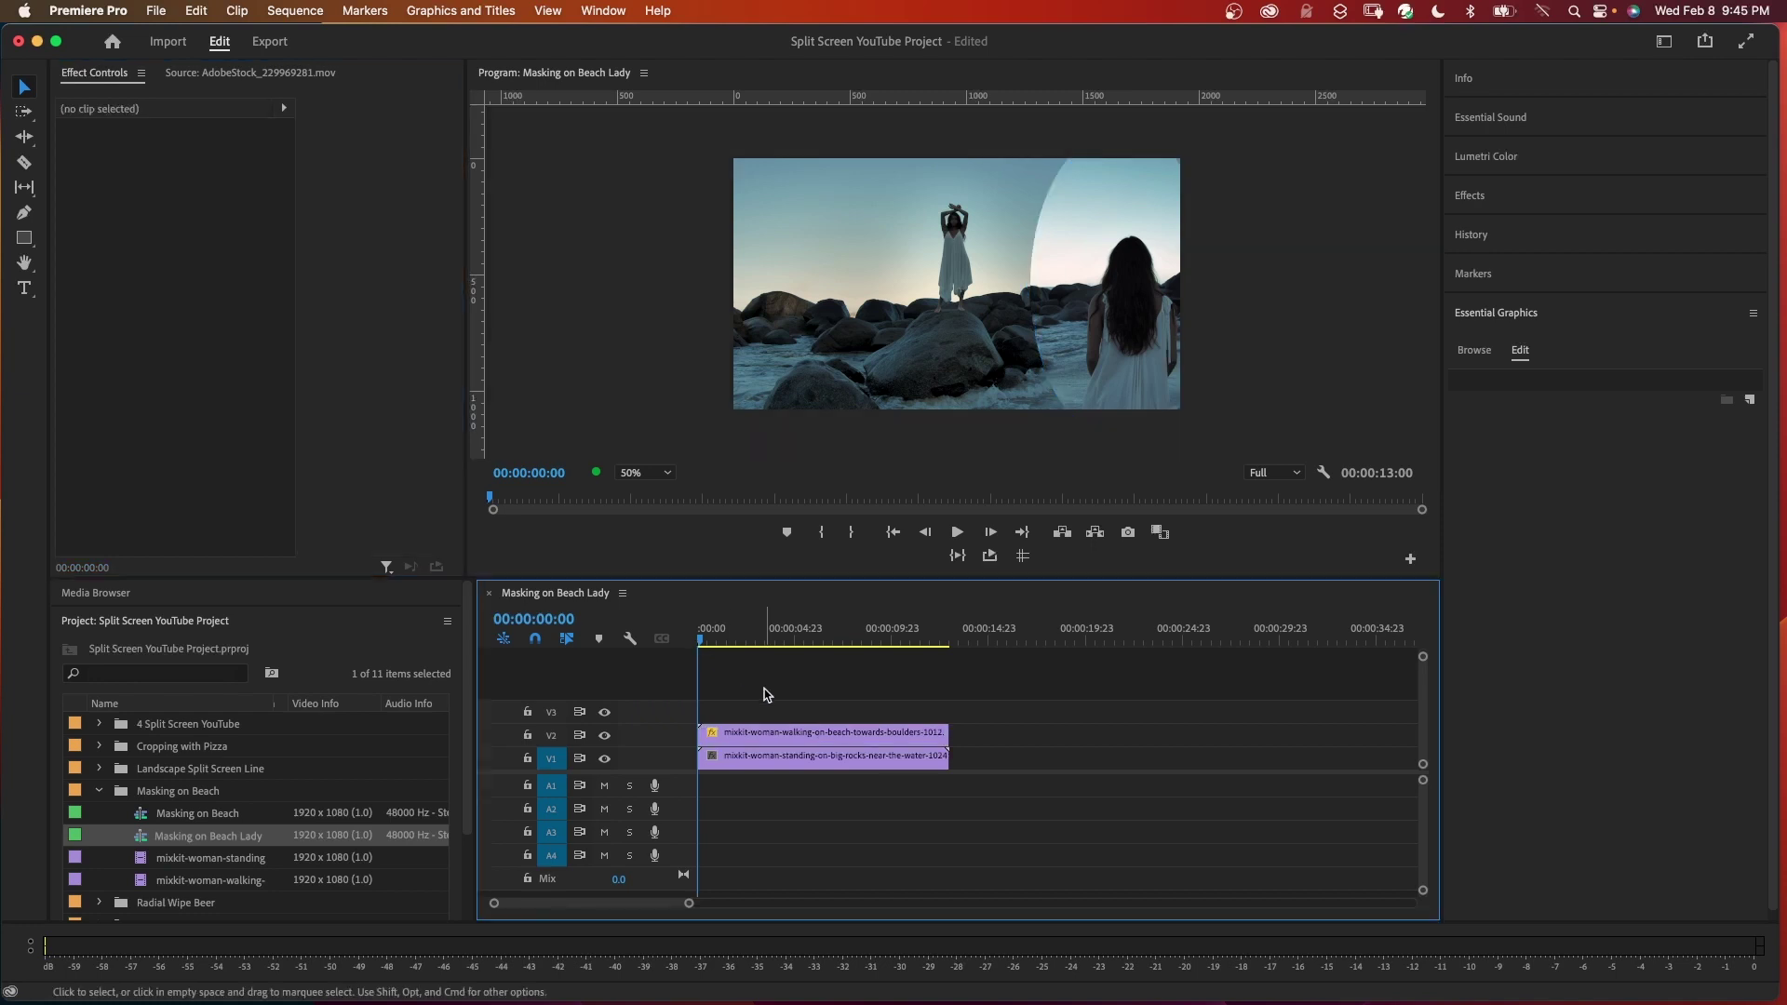
{"action": "key", "text": "space"}
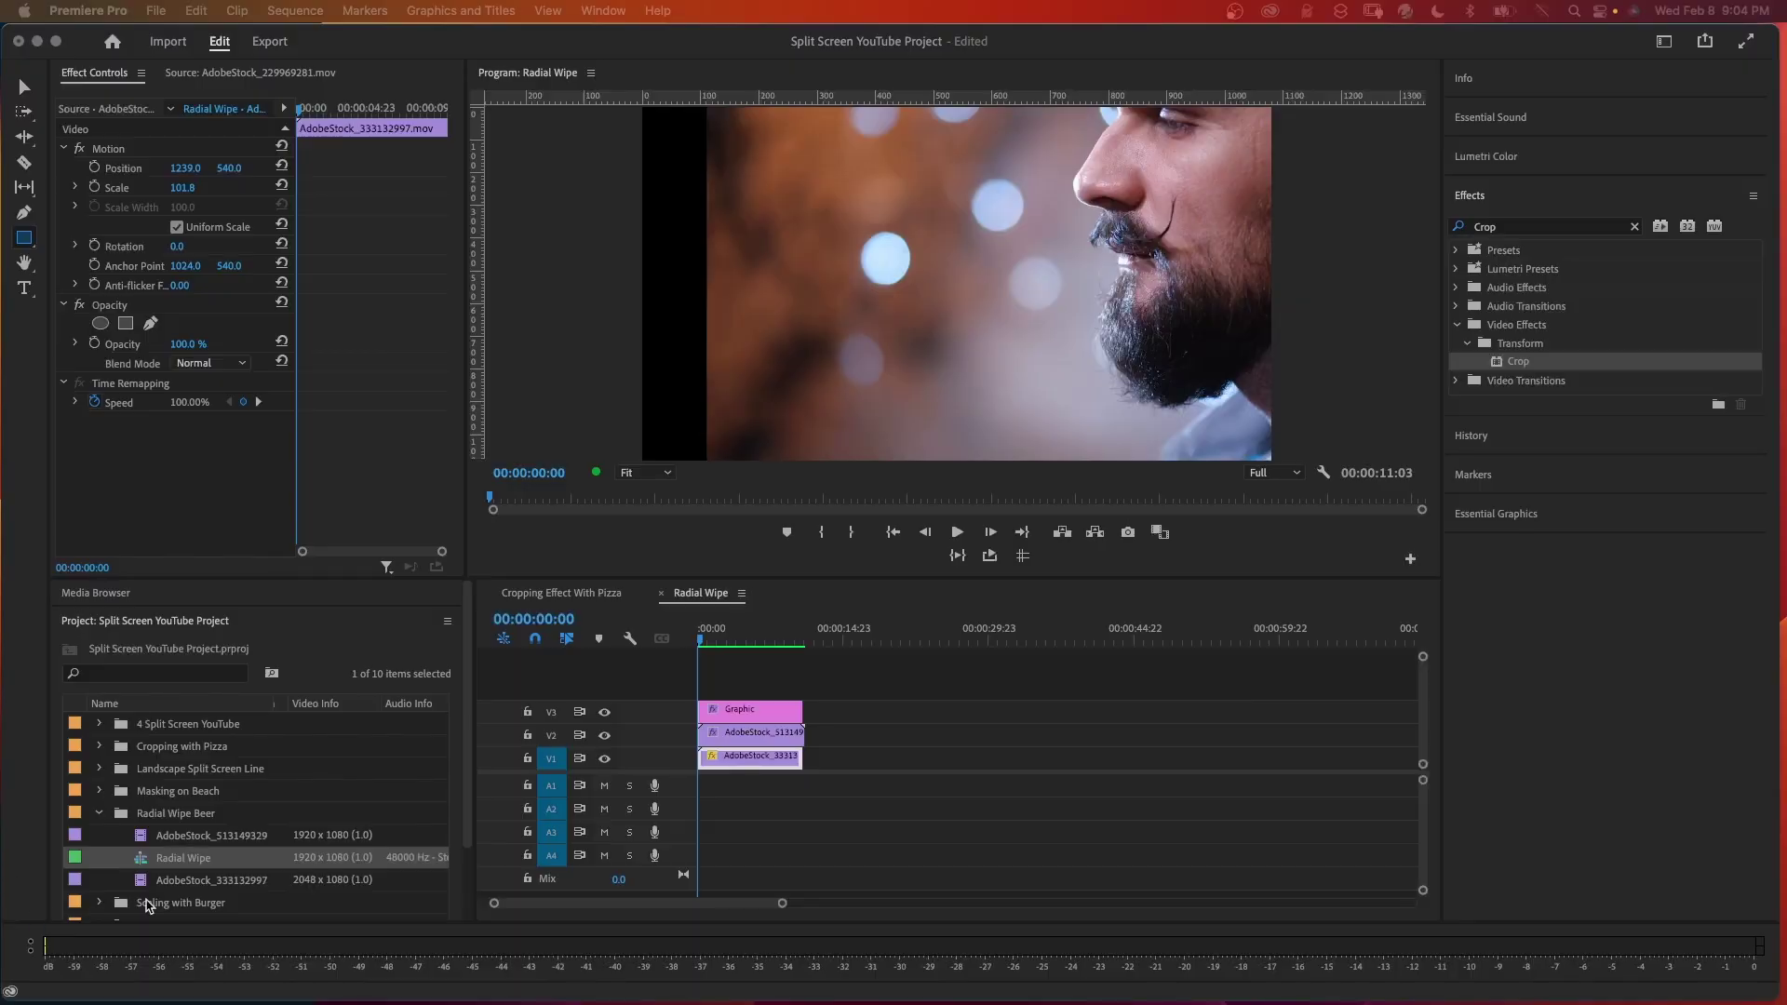
- Play back the Radial Wipe example sequence
{"action": "left_click", "coordinate": [185, 862]}
{"action": "key", "text": "space"}
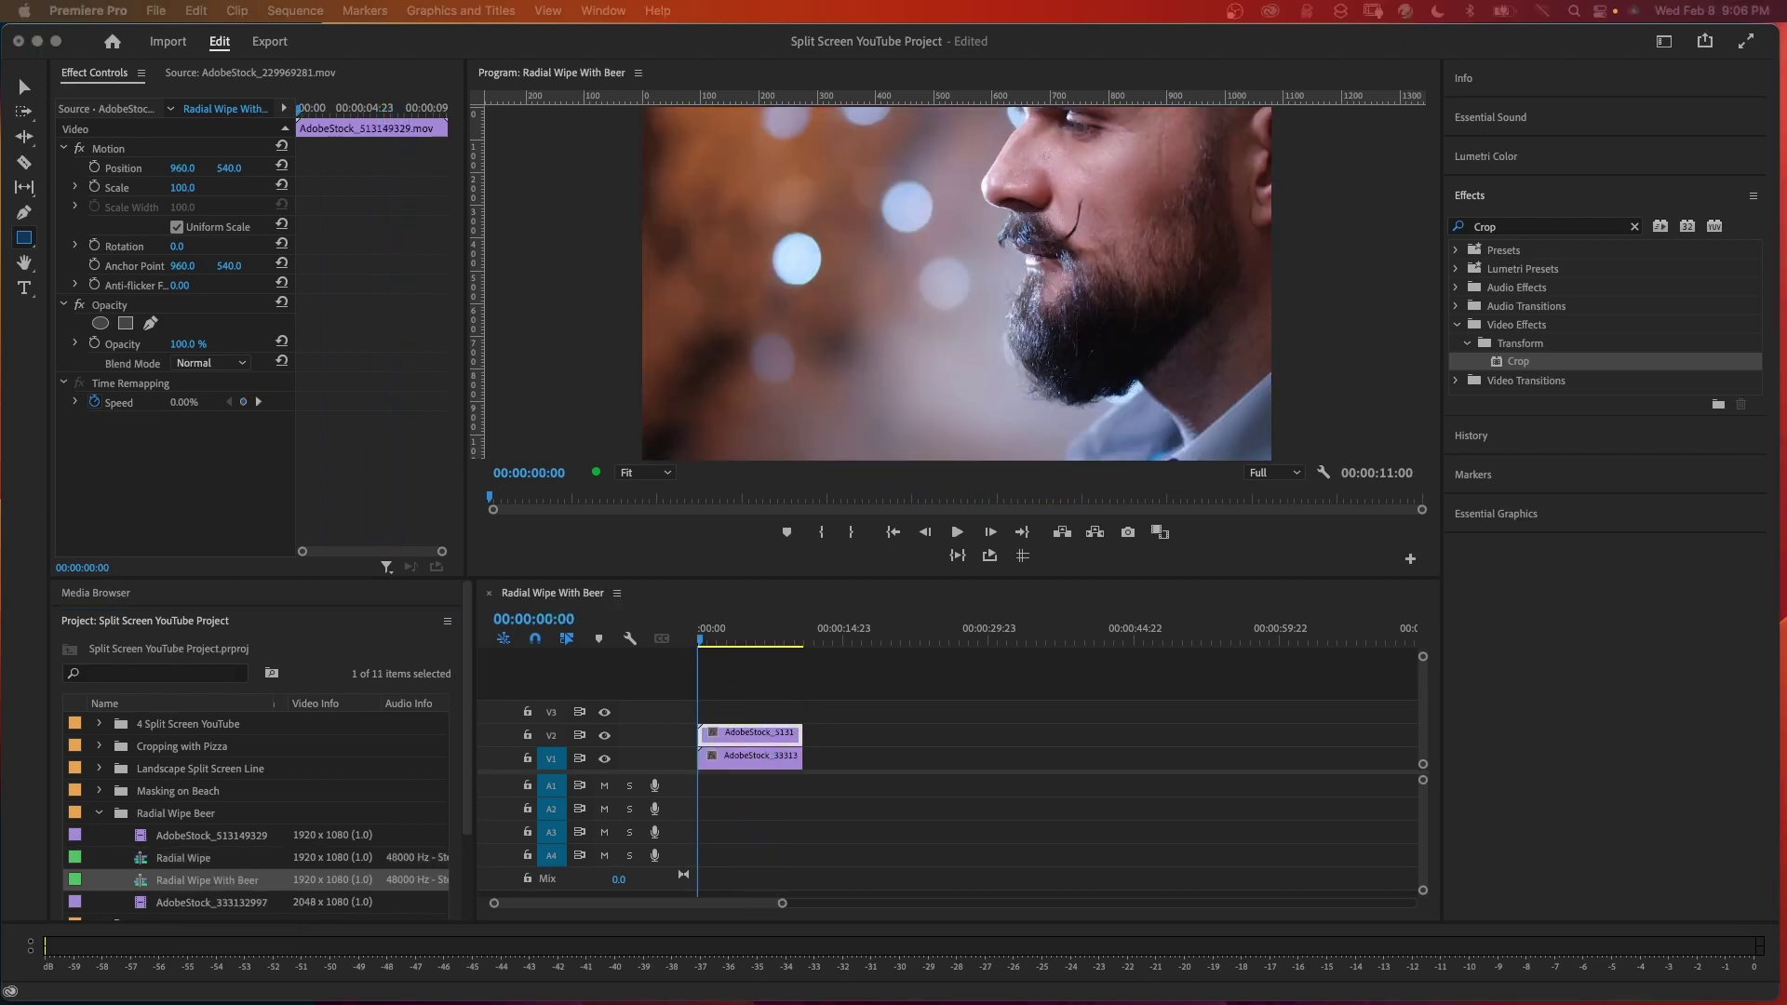
- Search for the Radial Wipe effect and apply it to the V2 clip of the bearded man
{"action": "left_click", "coordinate": [1494, 228]}
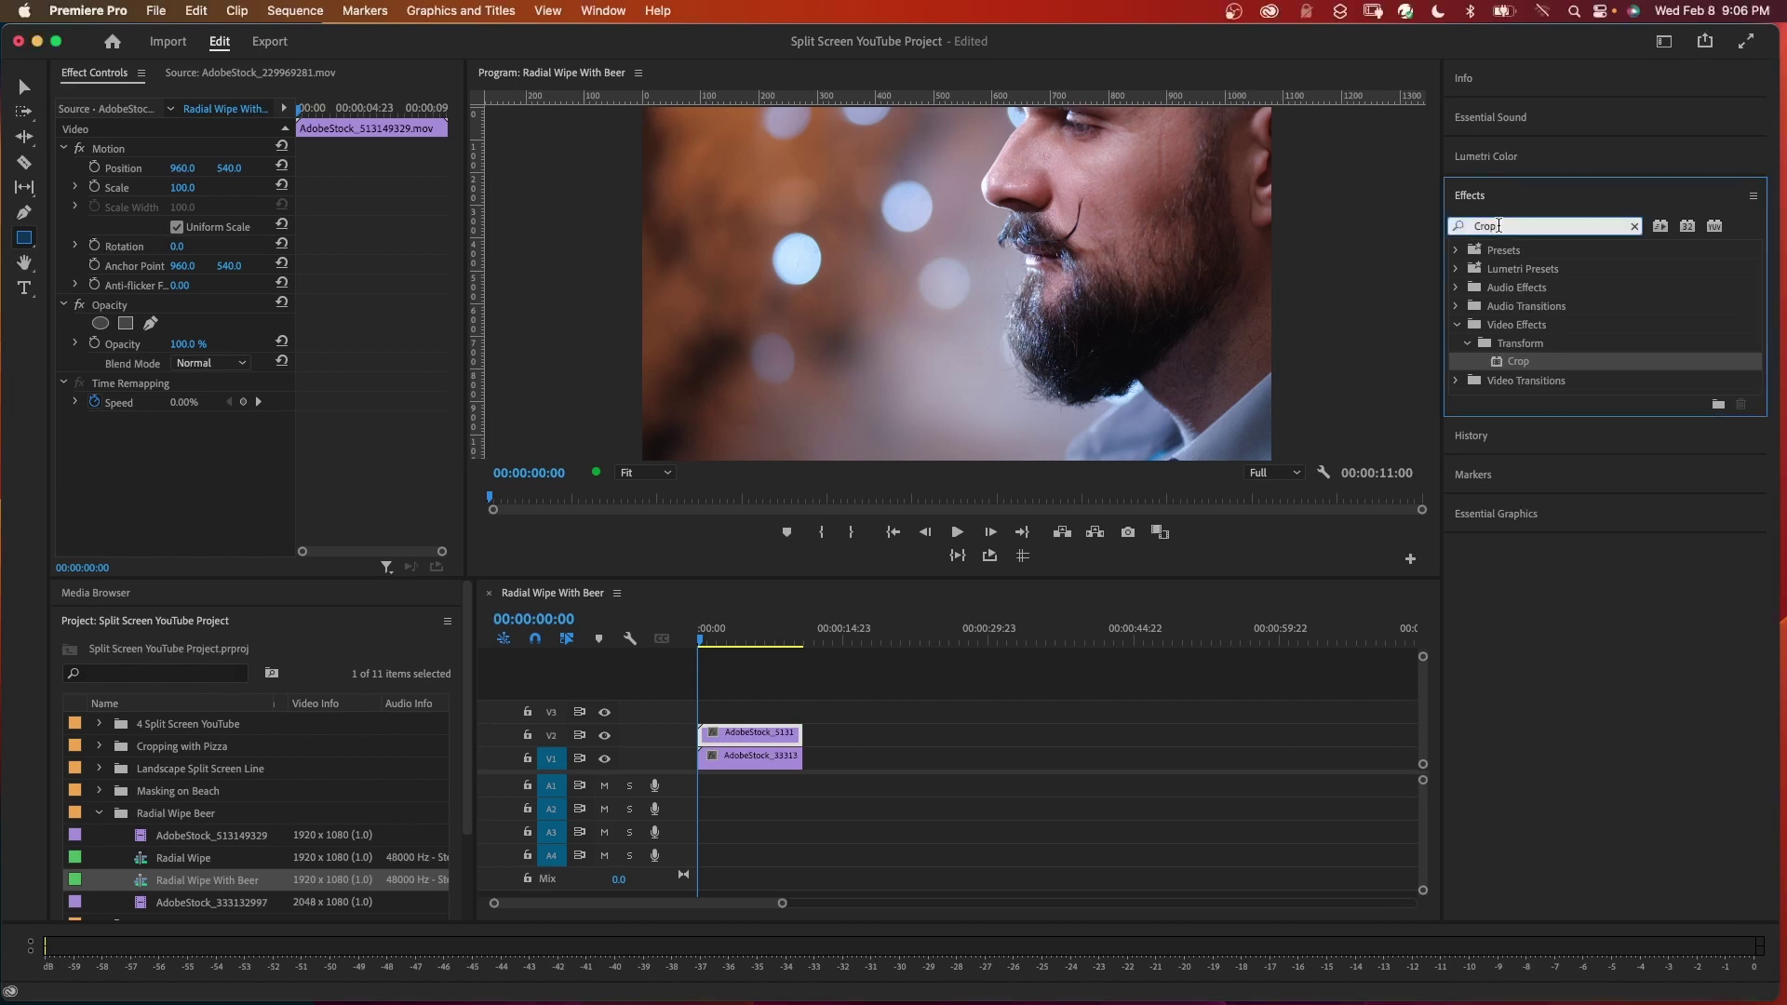
{"action": "type", "text": "Radial Wipe"}
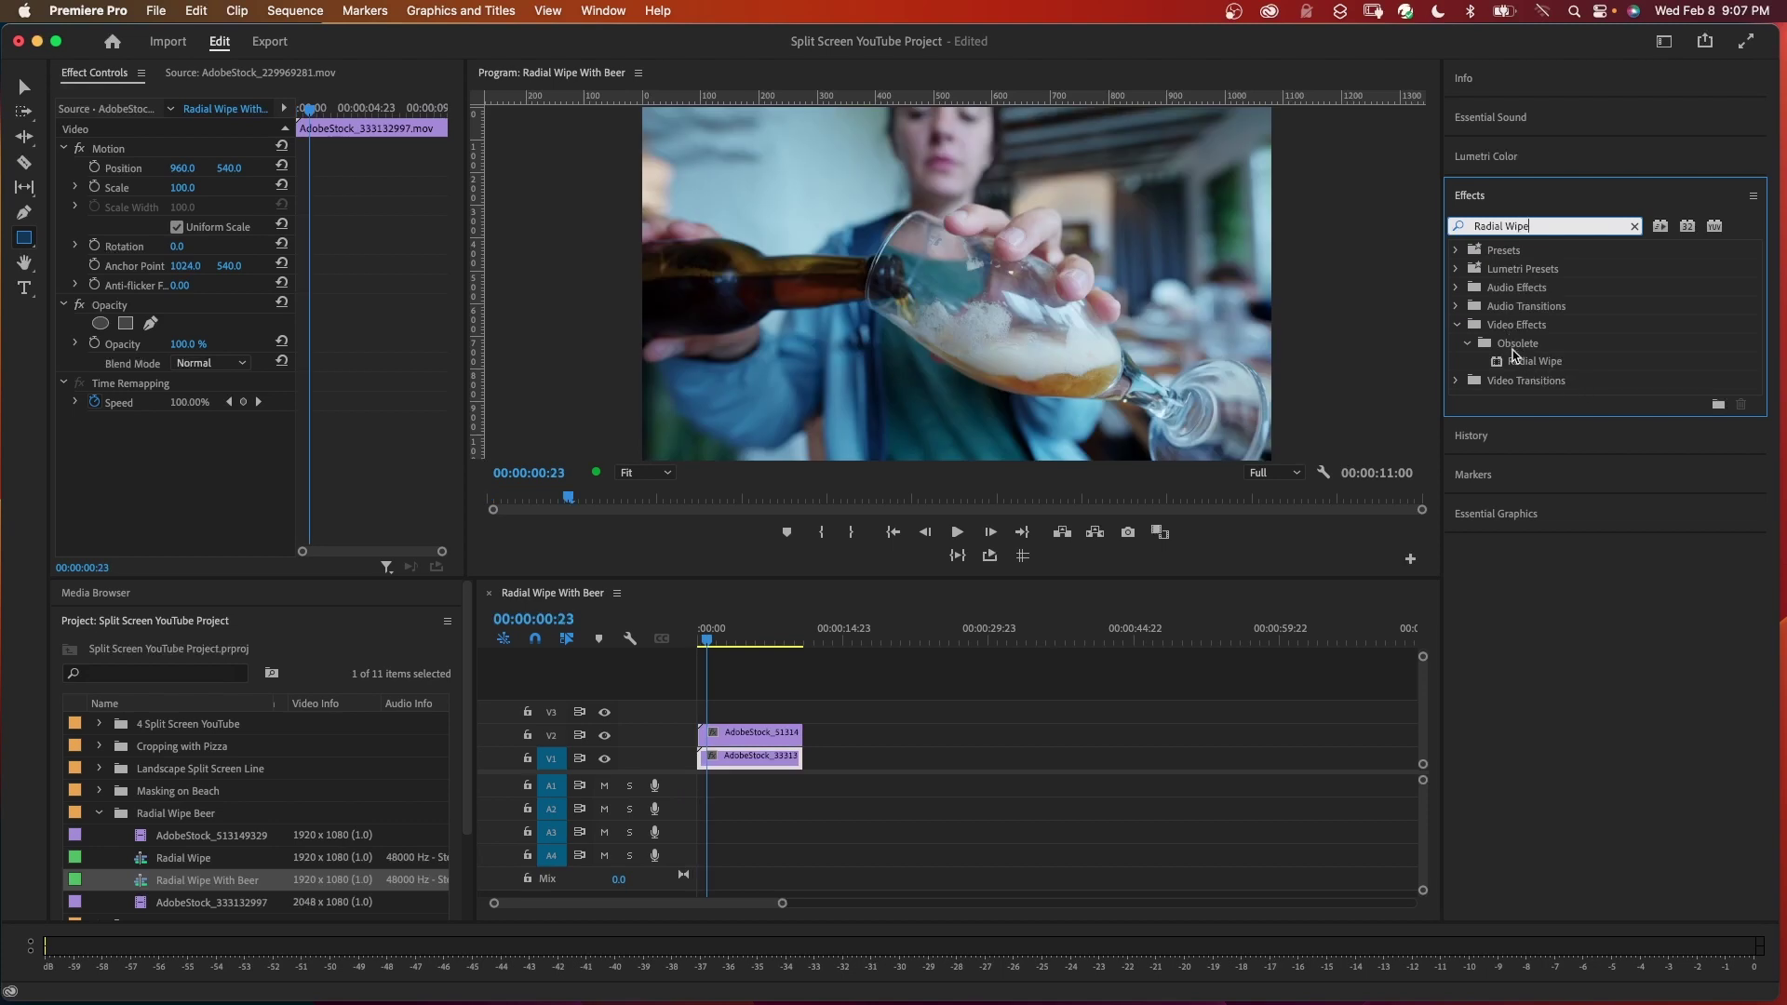
{"action": "left_click", "coordinate": [1521, 364]}
{"action": "left_click_drag", "start_coordinate": [1502, 366], "coordinate": [768, 742]}
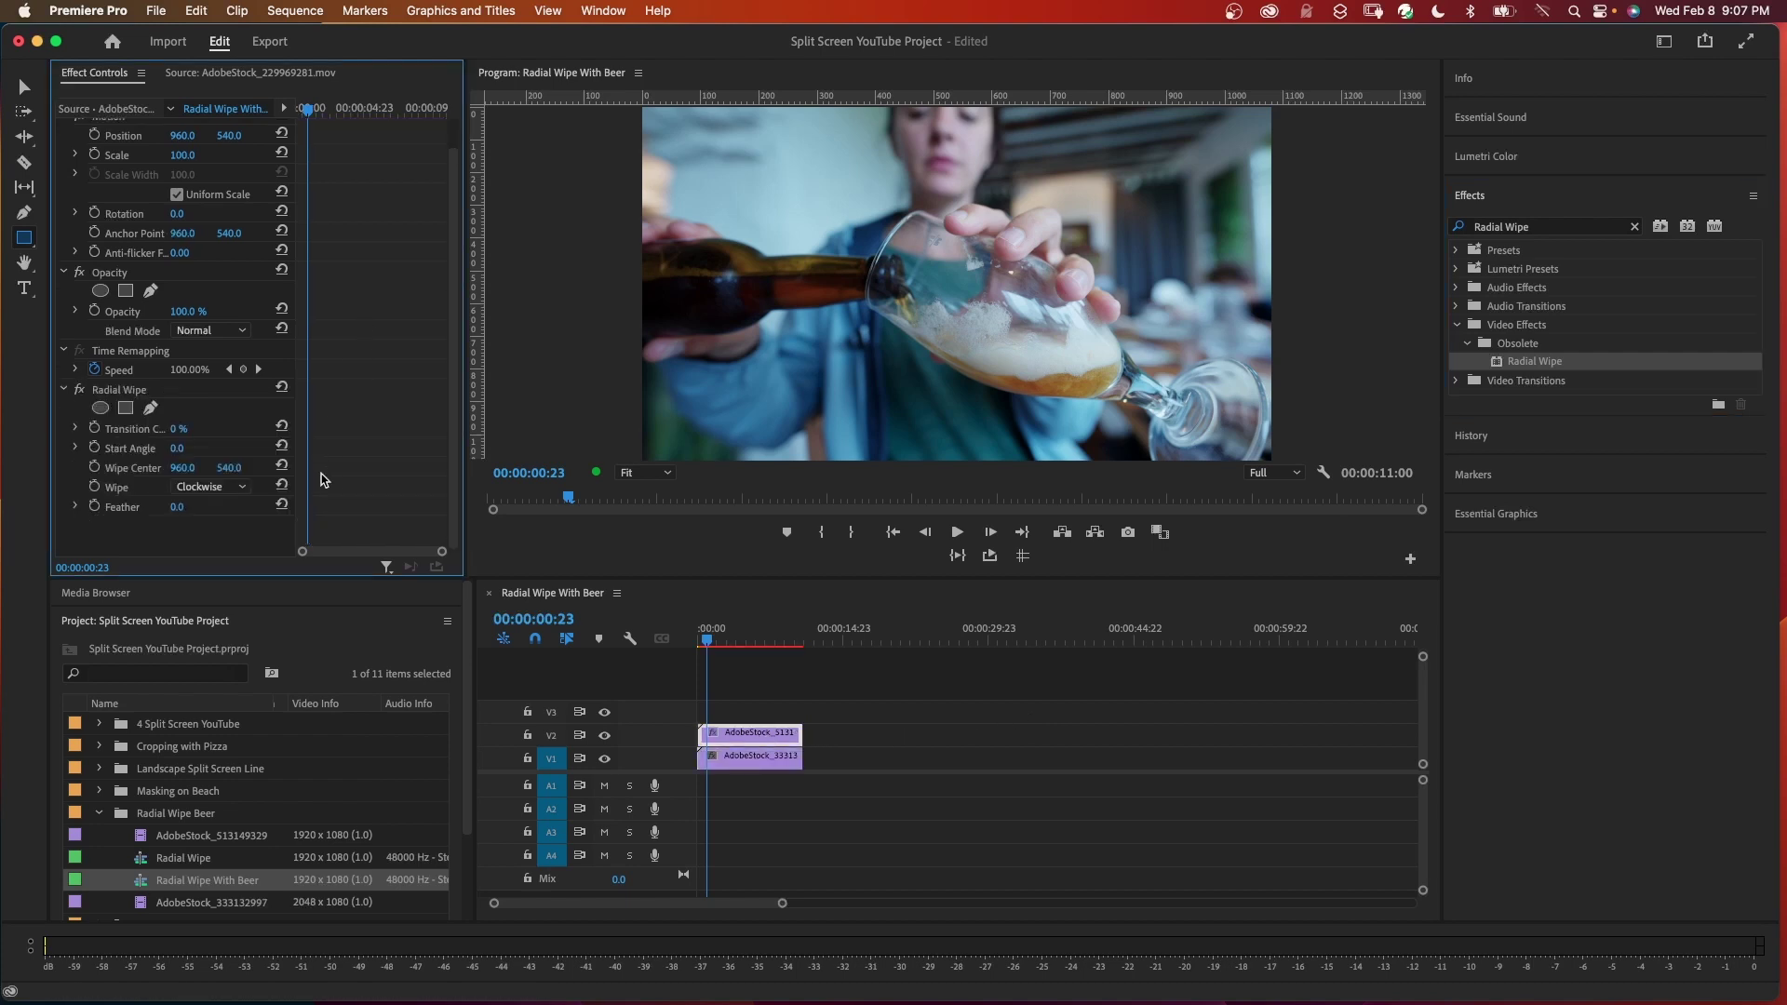
- Set the Radial Wipe's transition completion to 50%, its start angle to 35° and its wipe center's horizontal value to 814
{"action": "left_click", "coordinate": [177, 429]}
{"action": "key", "text": "Tab"}
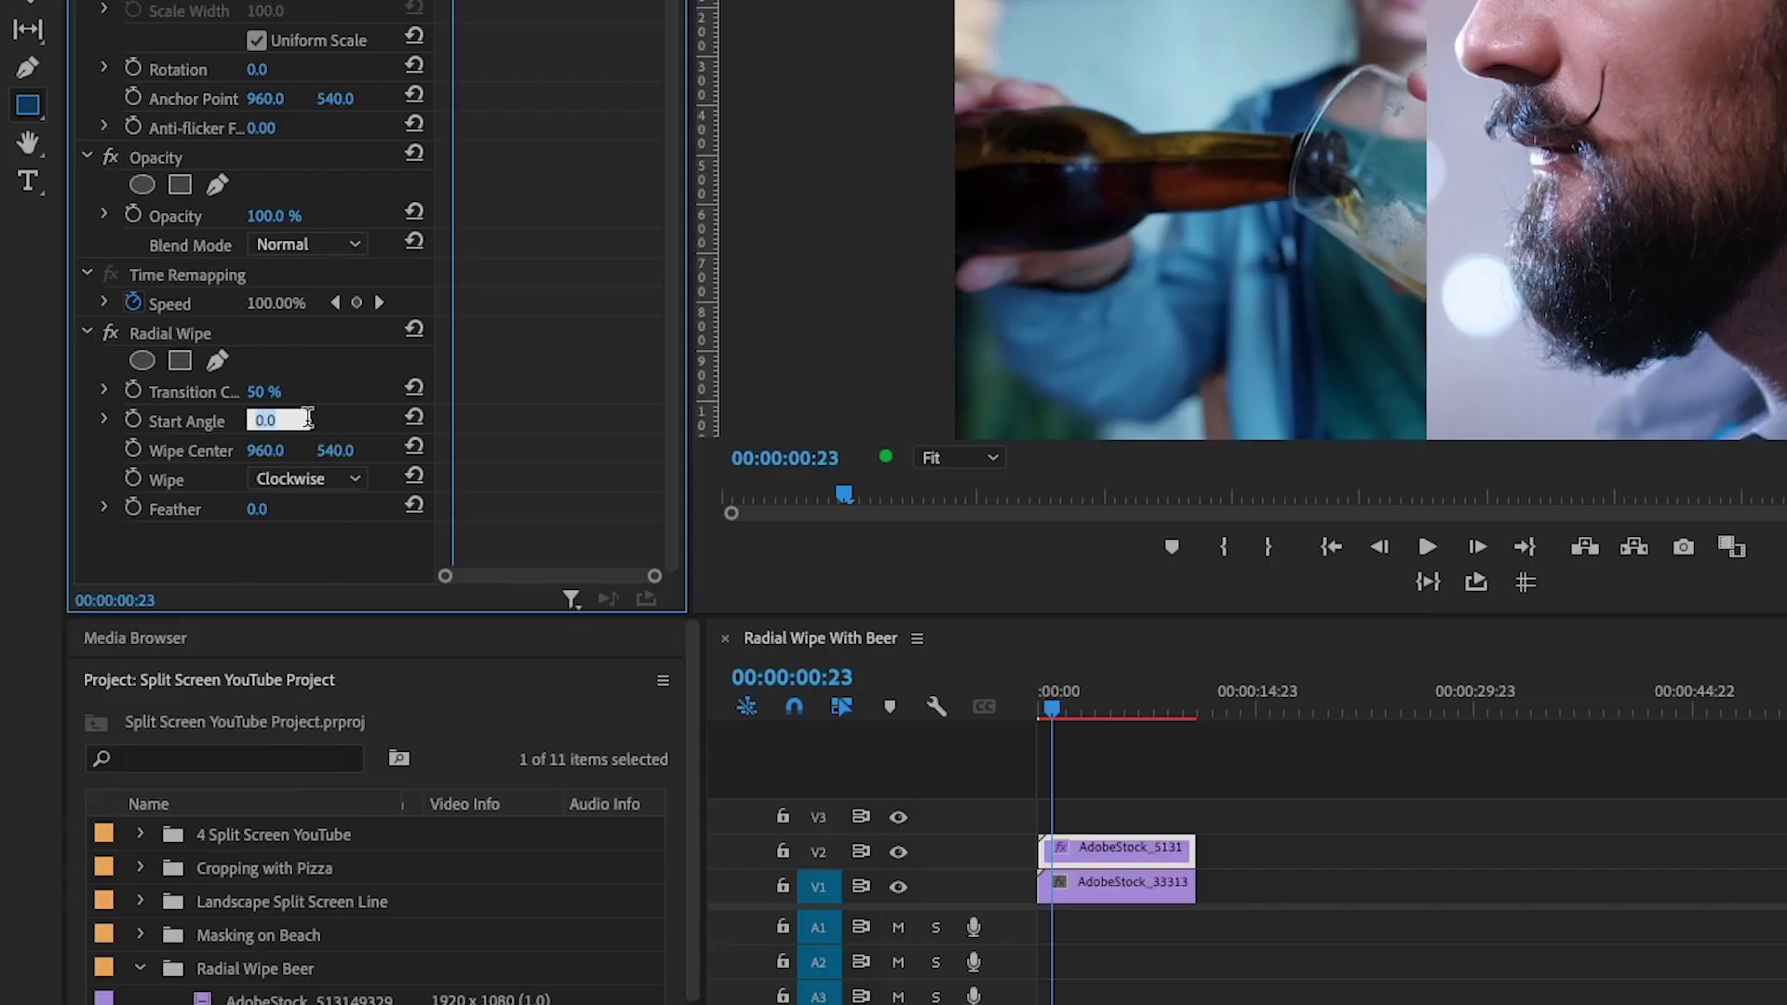
{"action": "type", "text": "35"}
{"action": "key", "text": "Tab"}
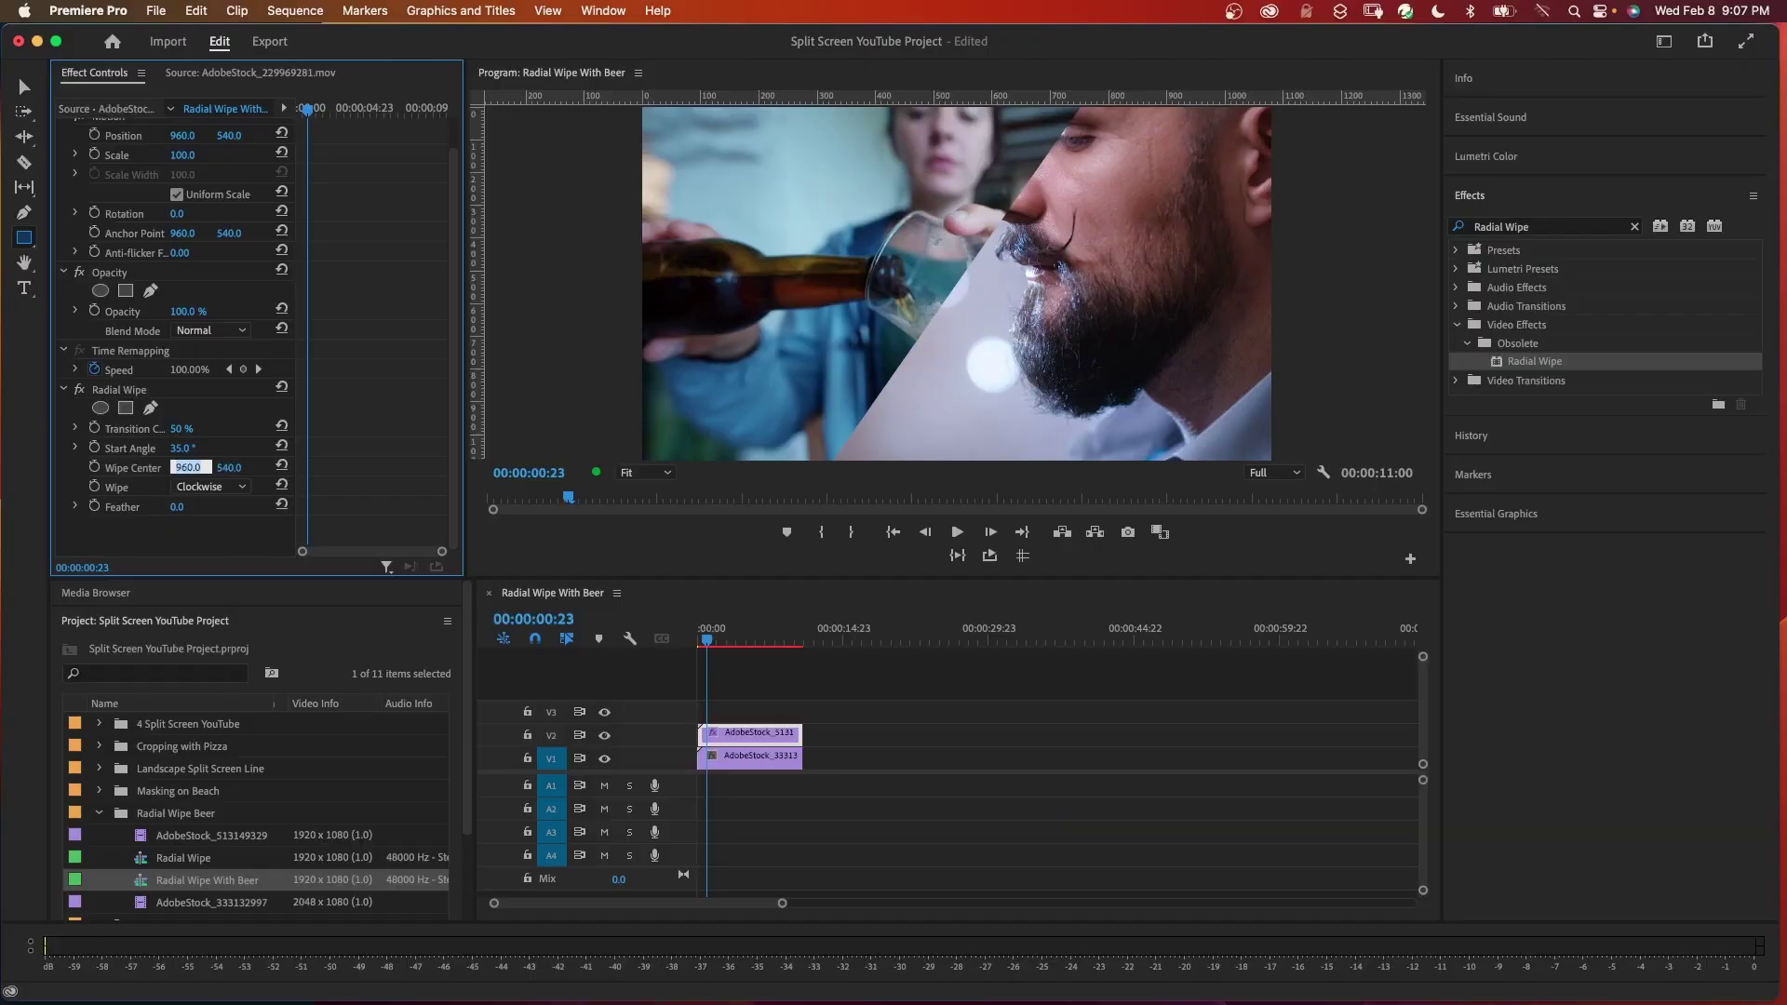
{"action": "left_click", "coordinate": [125, 467]}
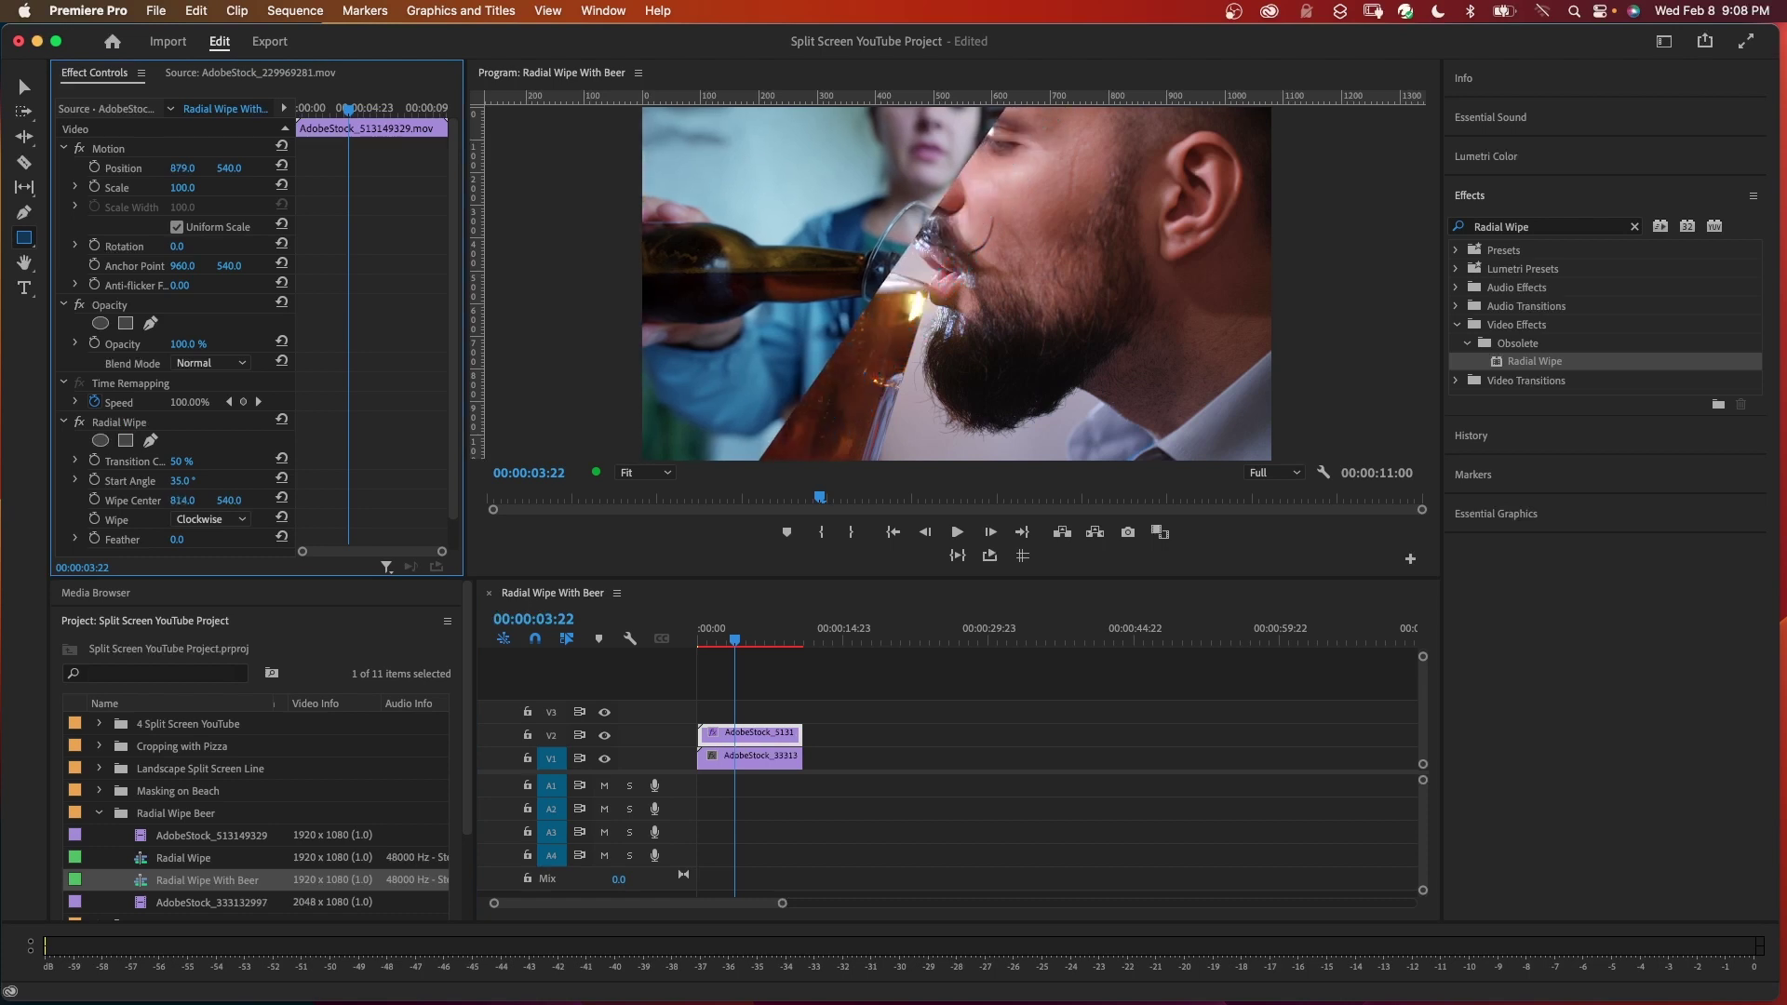
- Render and play back the Radial Wipe split screen, then return to its beginning and scrub forward slightly
{"action": "key", "text": "Return"}
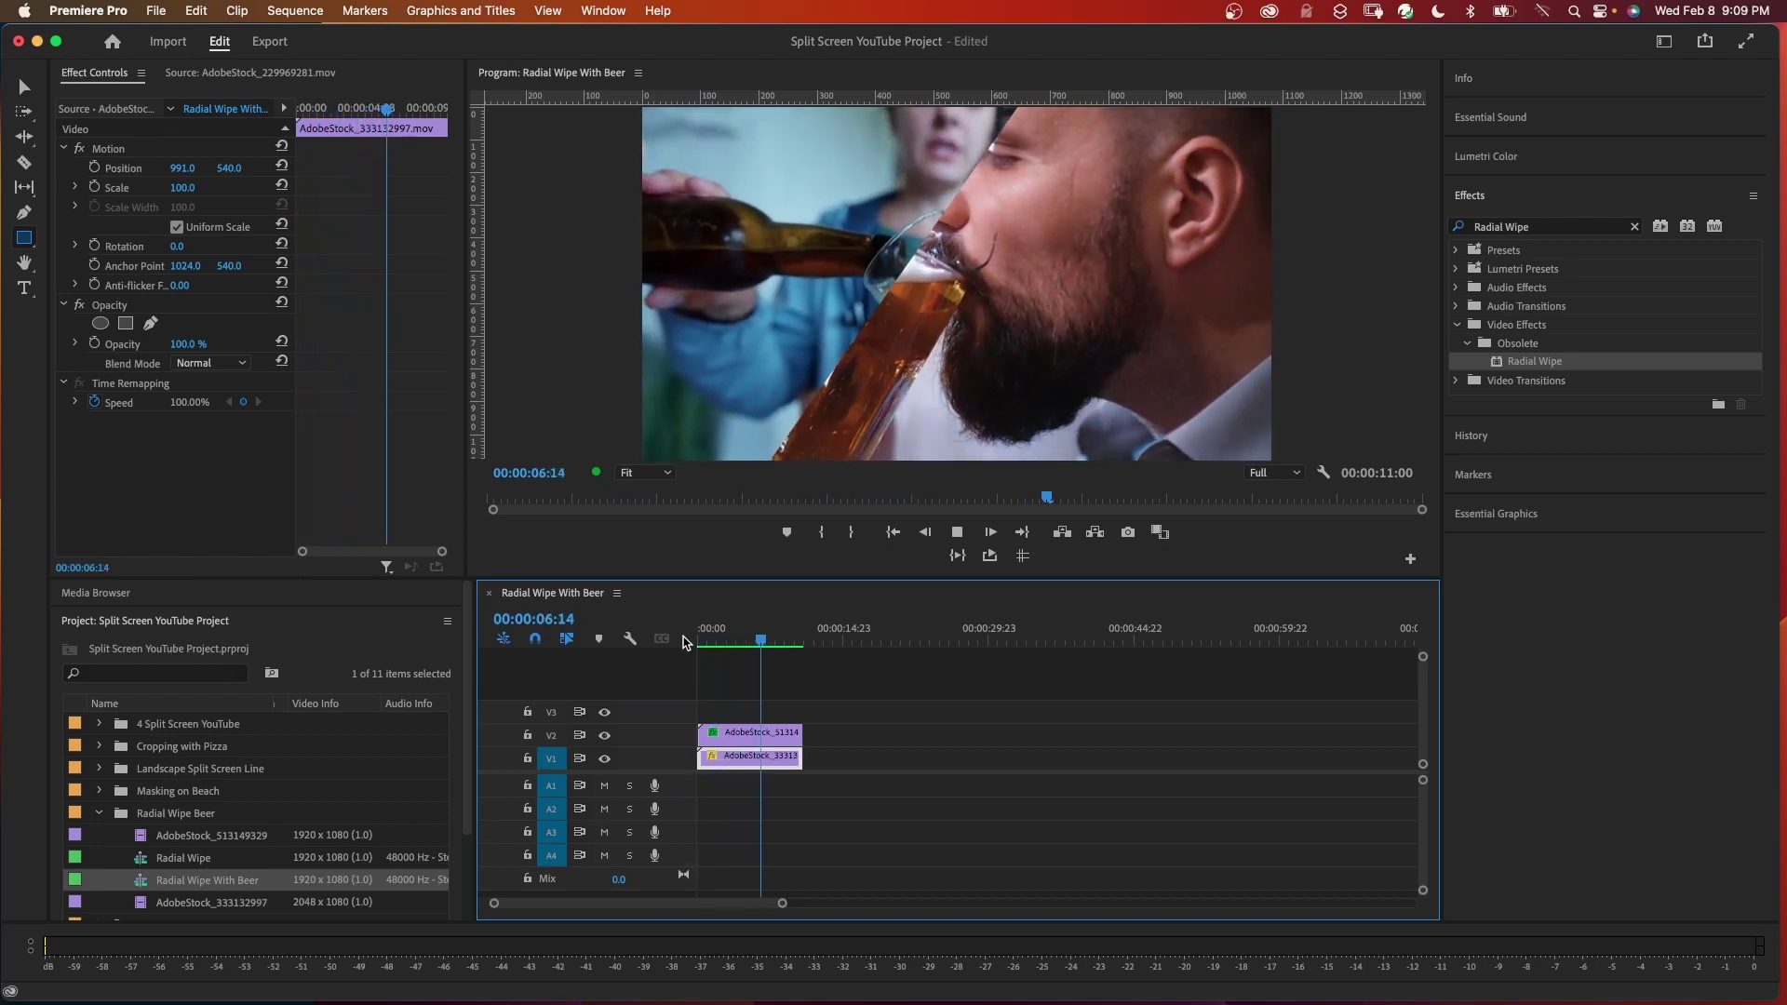
{"action": "key", "text": "space"}
{"action": "key", "text": "Home"}
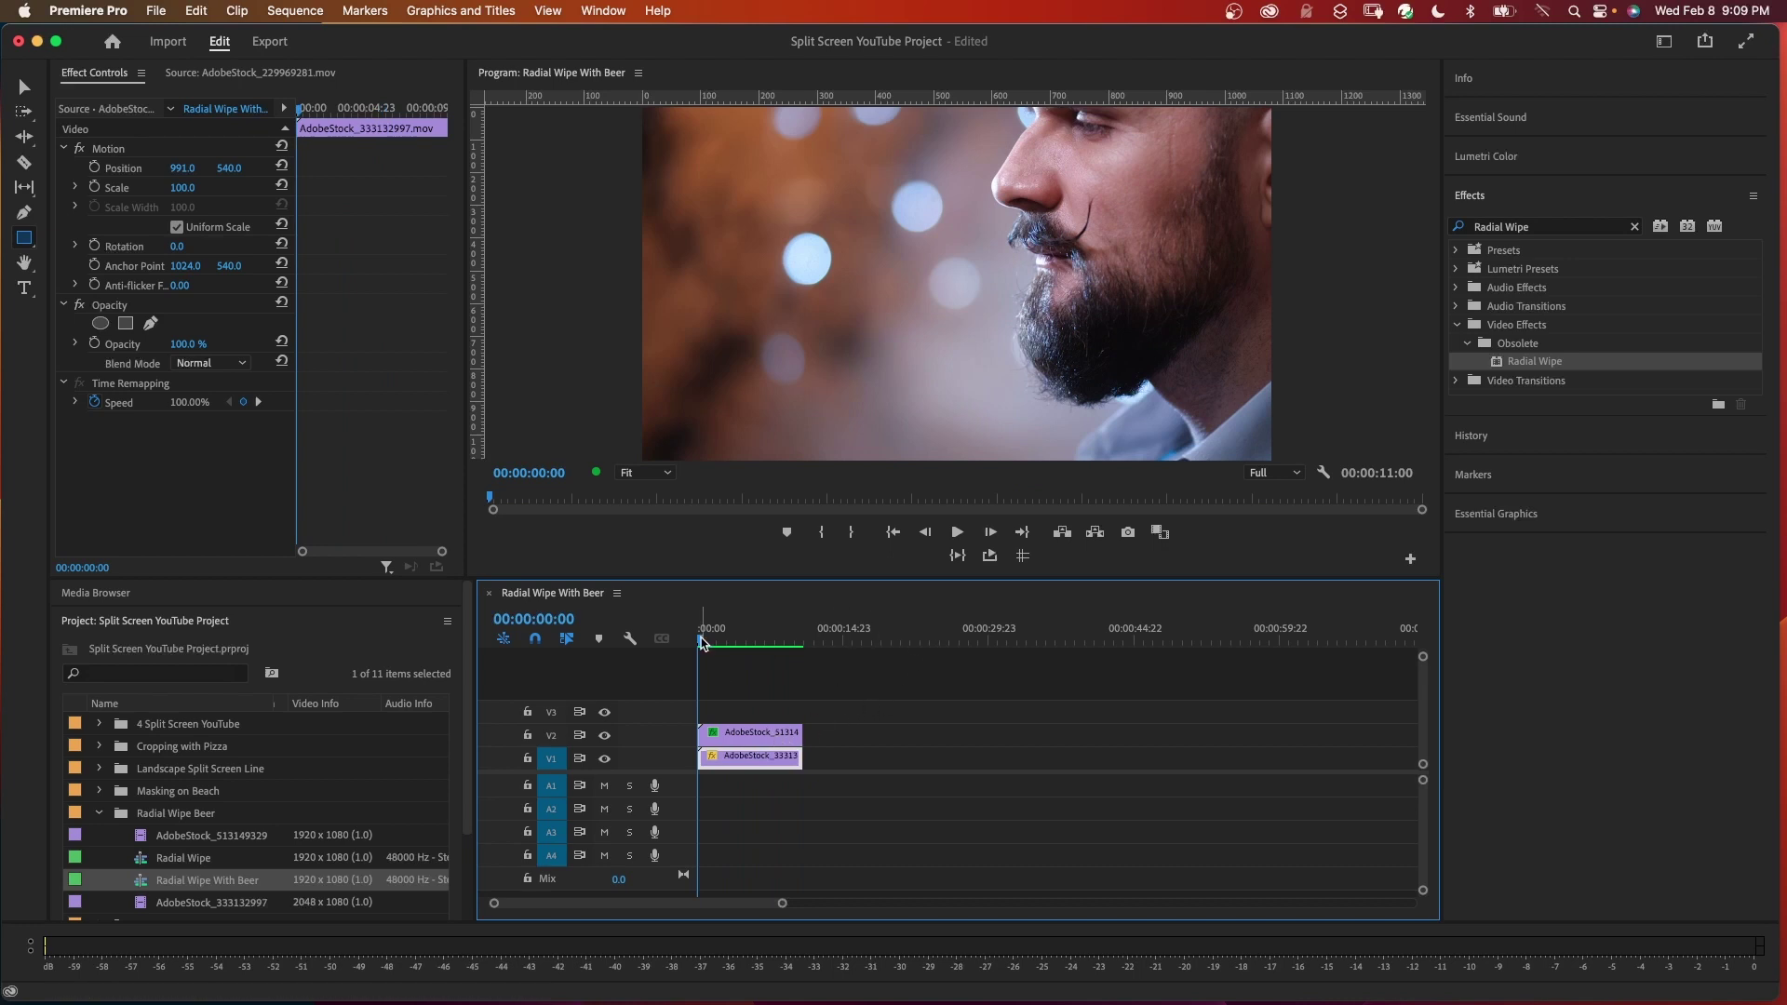
{"action": "left_click_drag", "start_coordinate": [701, 642], "coordinate": [709, 644]}
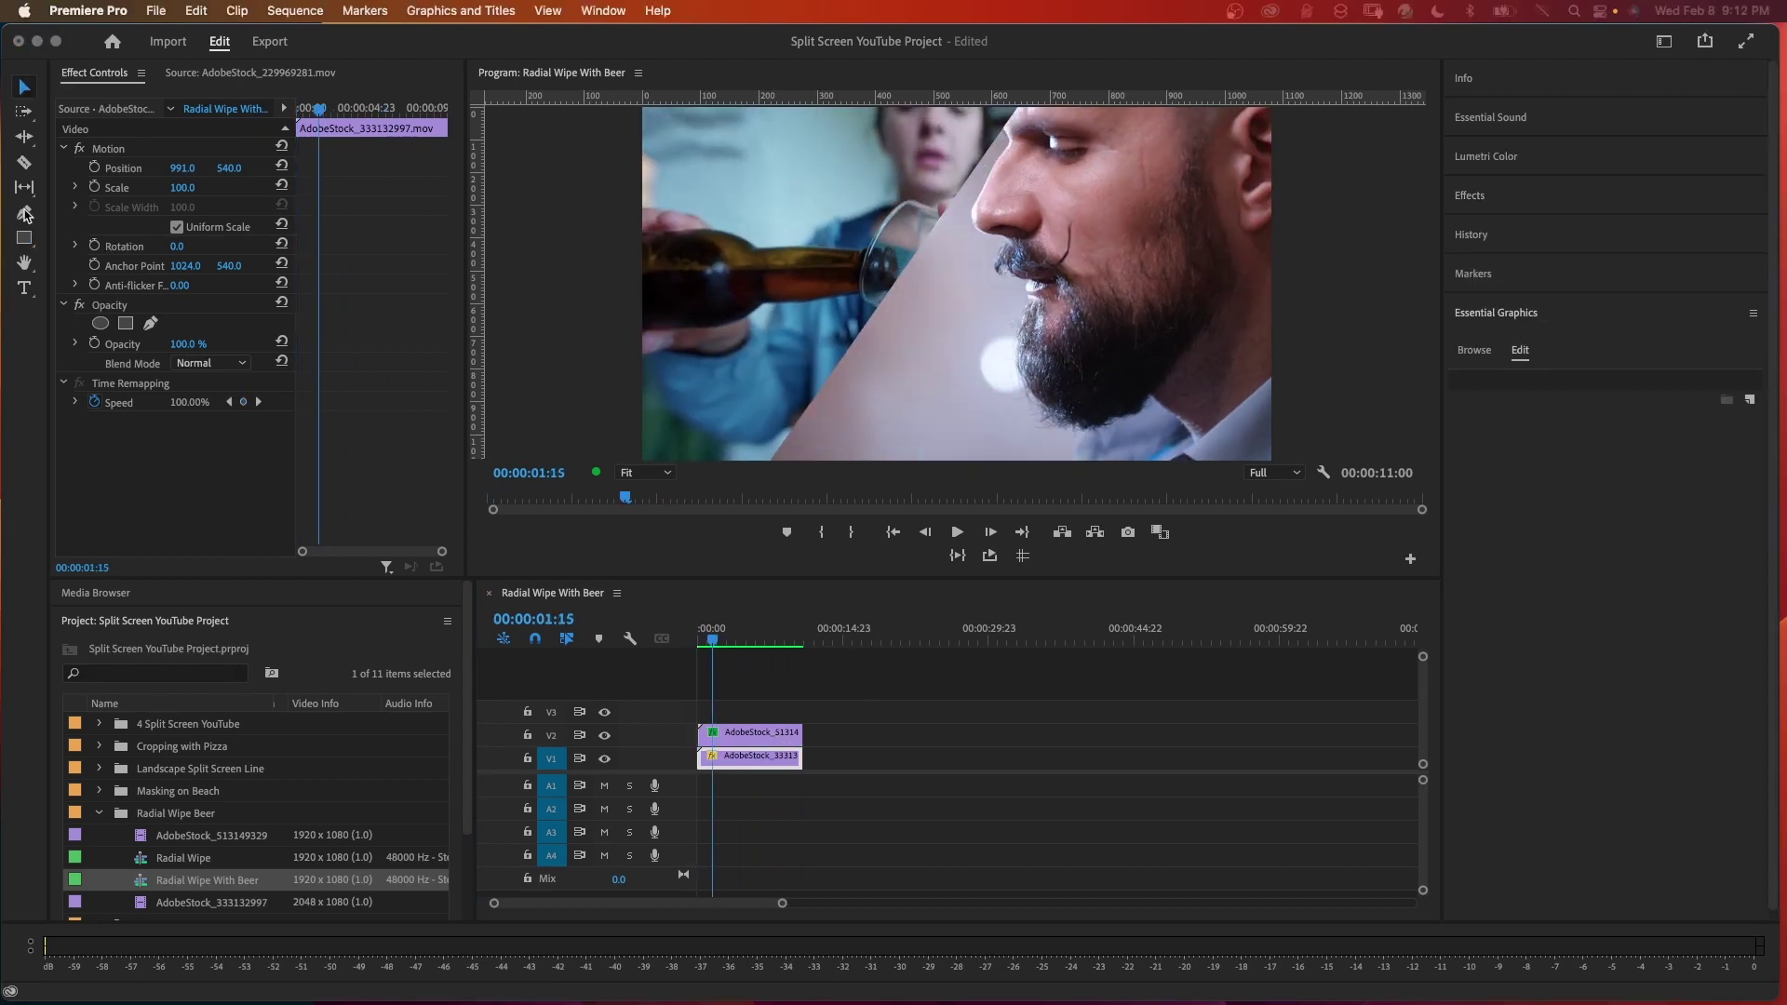
- Draw a line along the diagonal wipe edge between the two clips with the Pen tool
{"action": "left_click", "coordinate": [24, 86]}
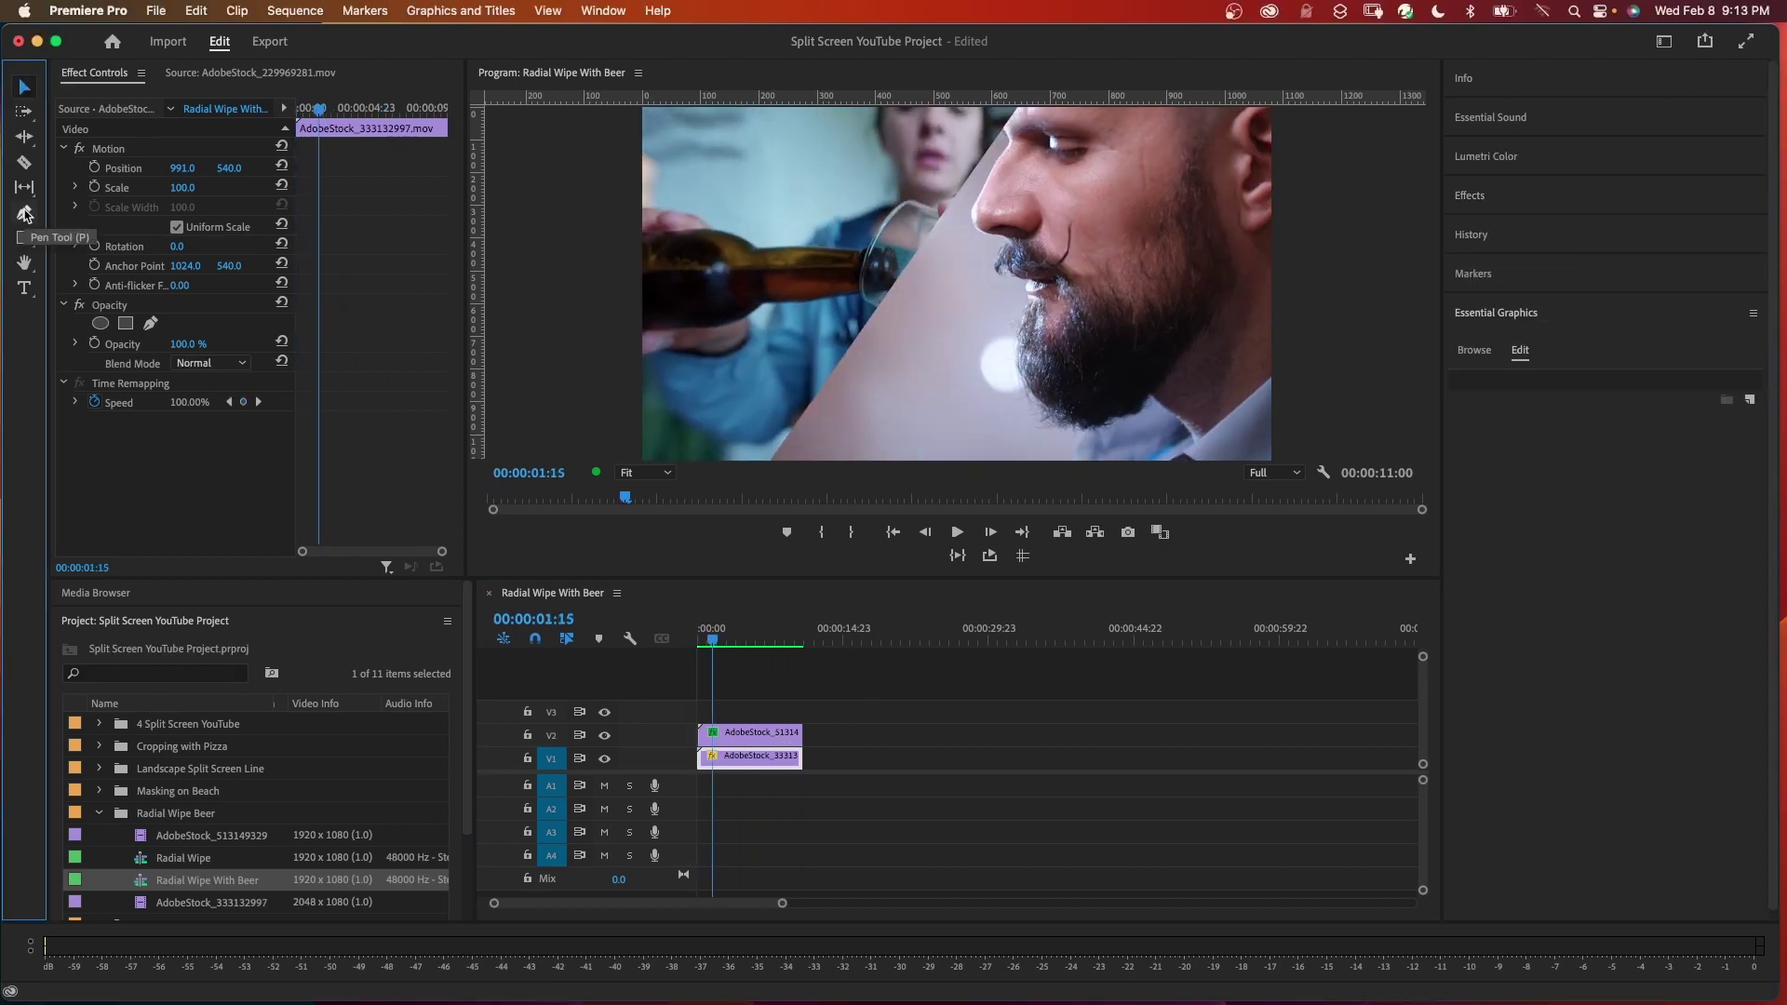
{"action": "left_click", "coordinate": [24, 214]}
{"action": "left_click", "coordinate": [1014, 109]}
{"action": "left_click", "coordinate": [873, 308]}
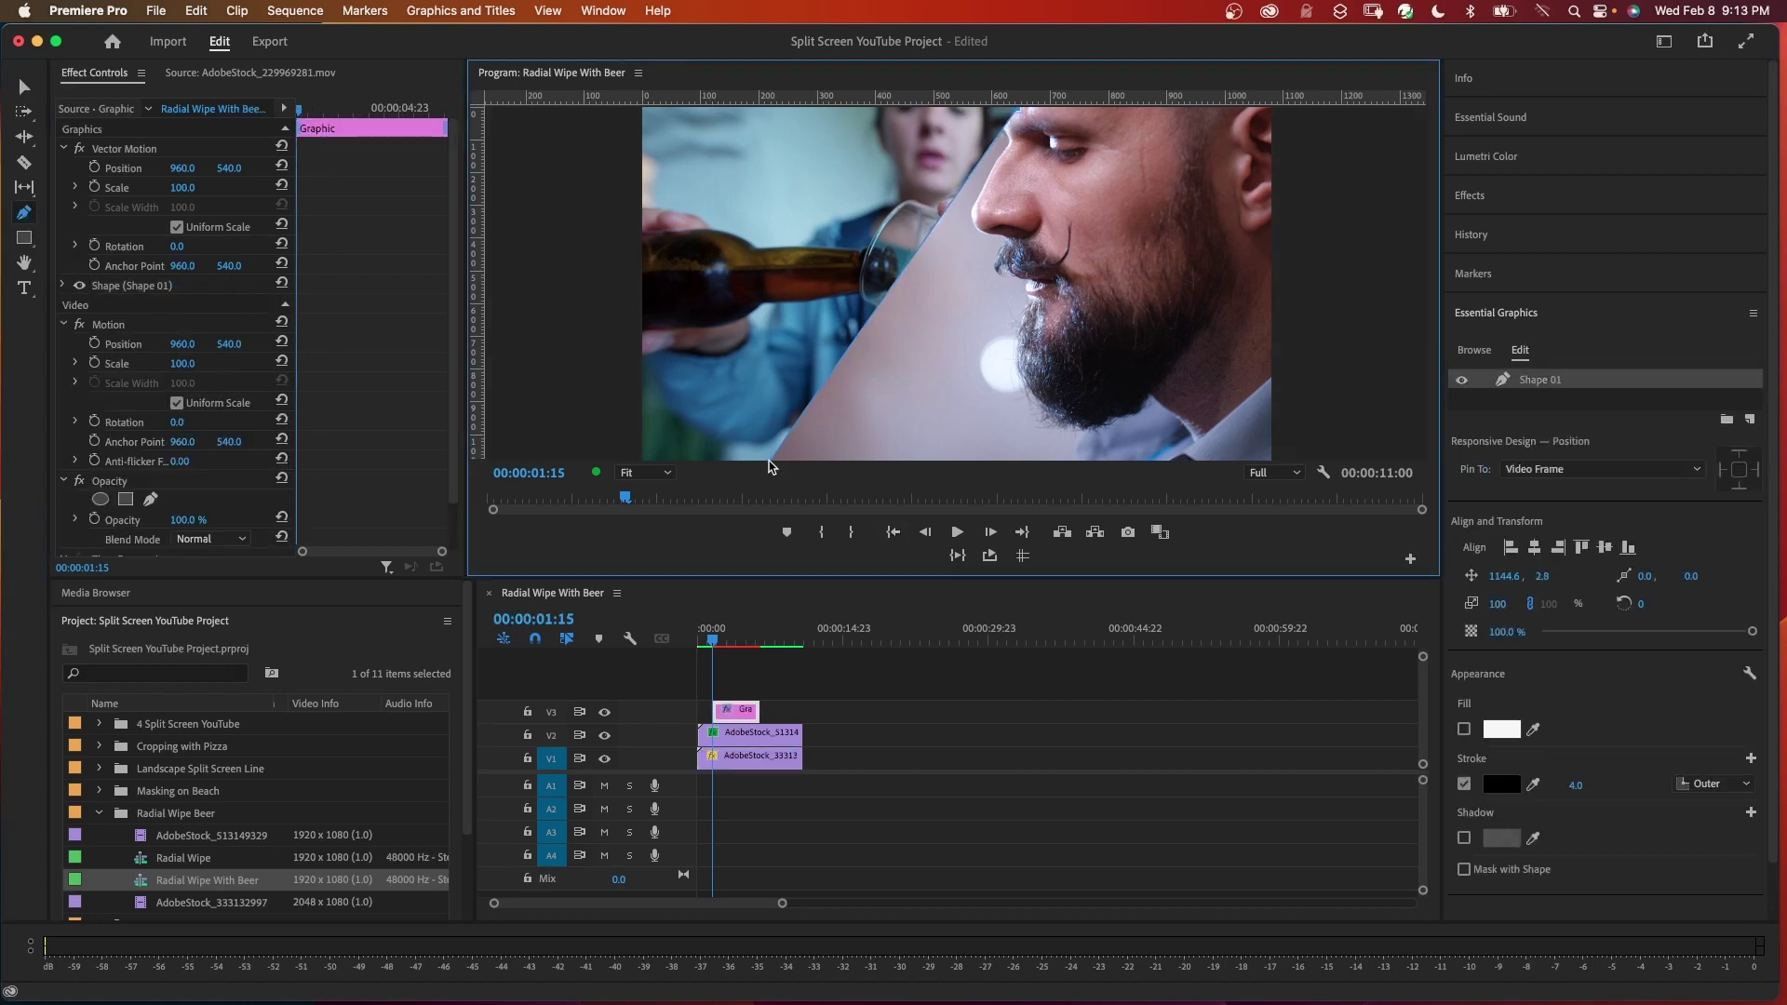
- Set the diagonal line's appearance to no fill with the stroke enabled
{"action": "left_click", "coordinate": [1465, 728]}
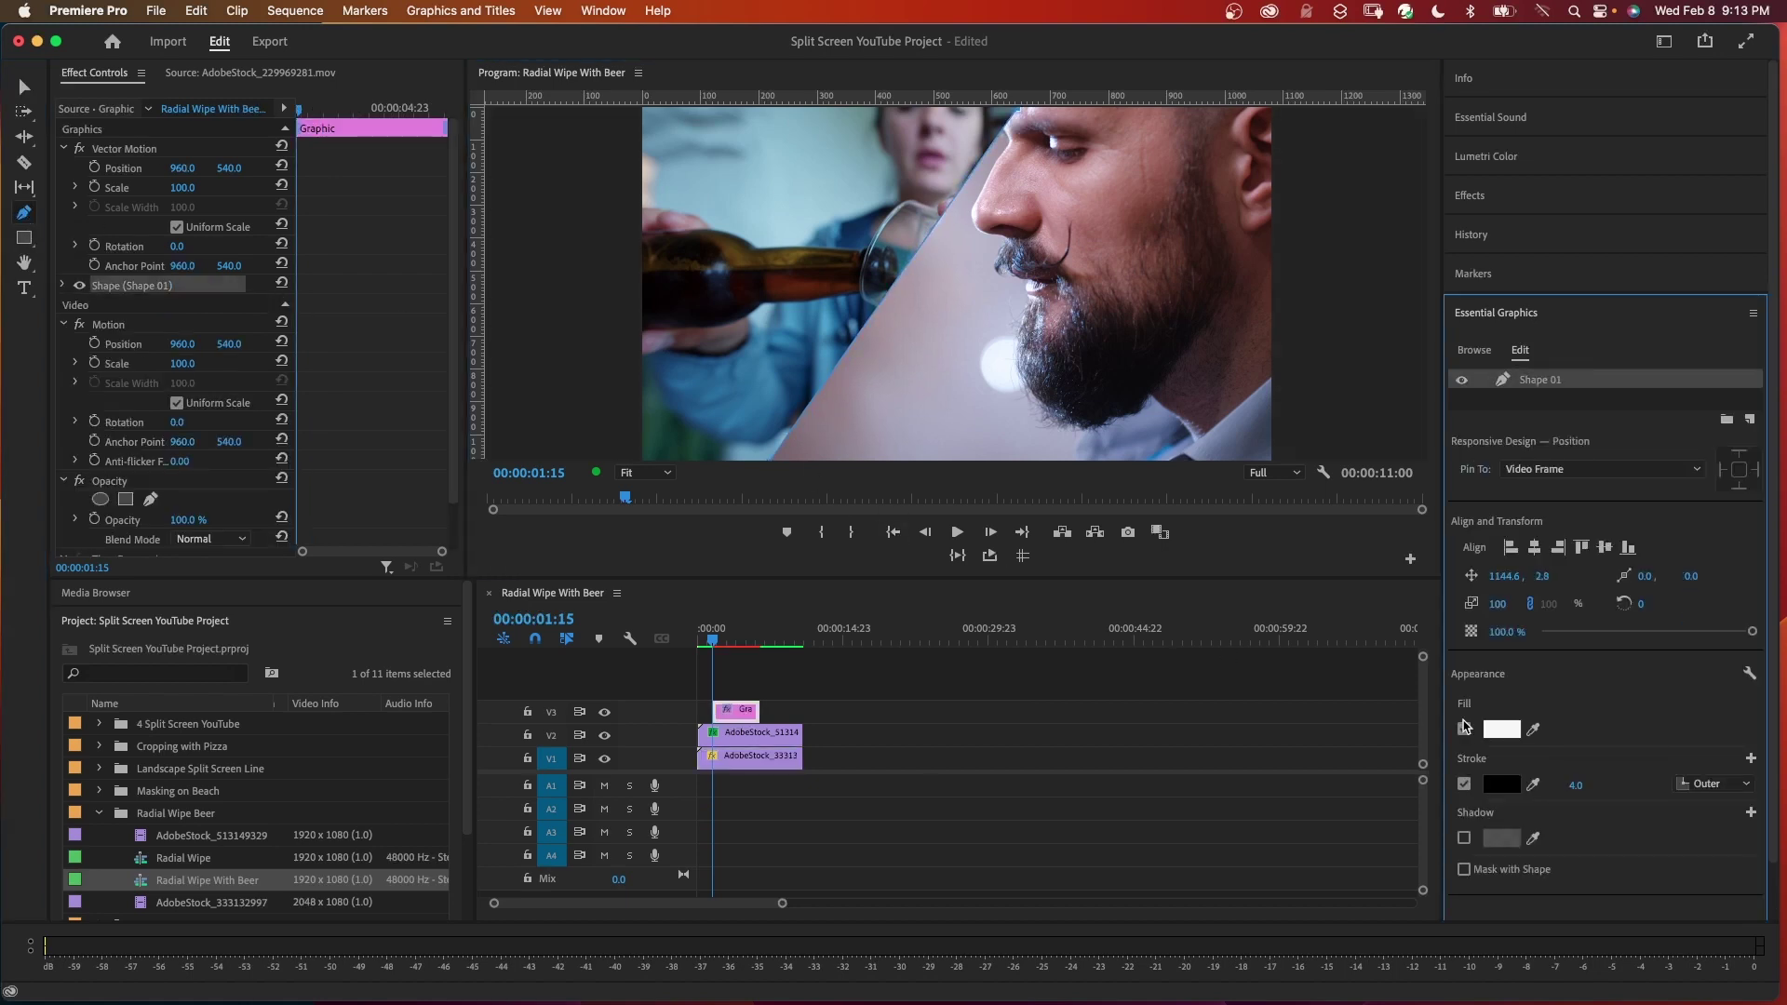
{"action": "left_click", "coordinate": [1464, 785]}
{"action": "left_click", "coordinate": [1463, 784]}
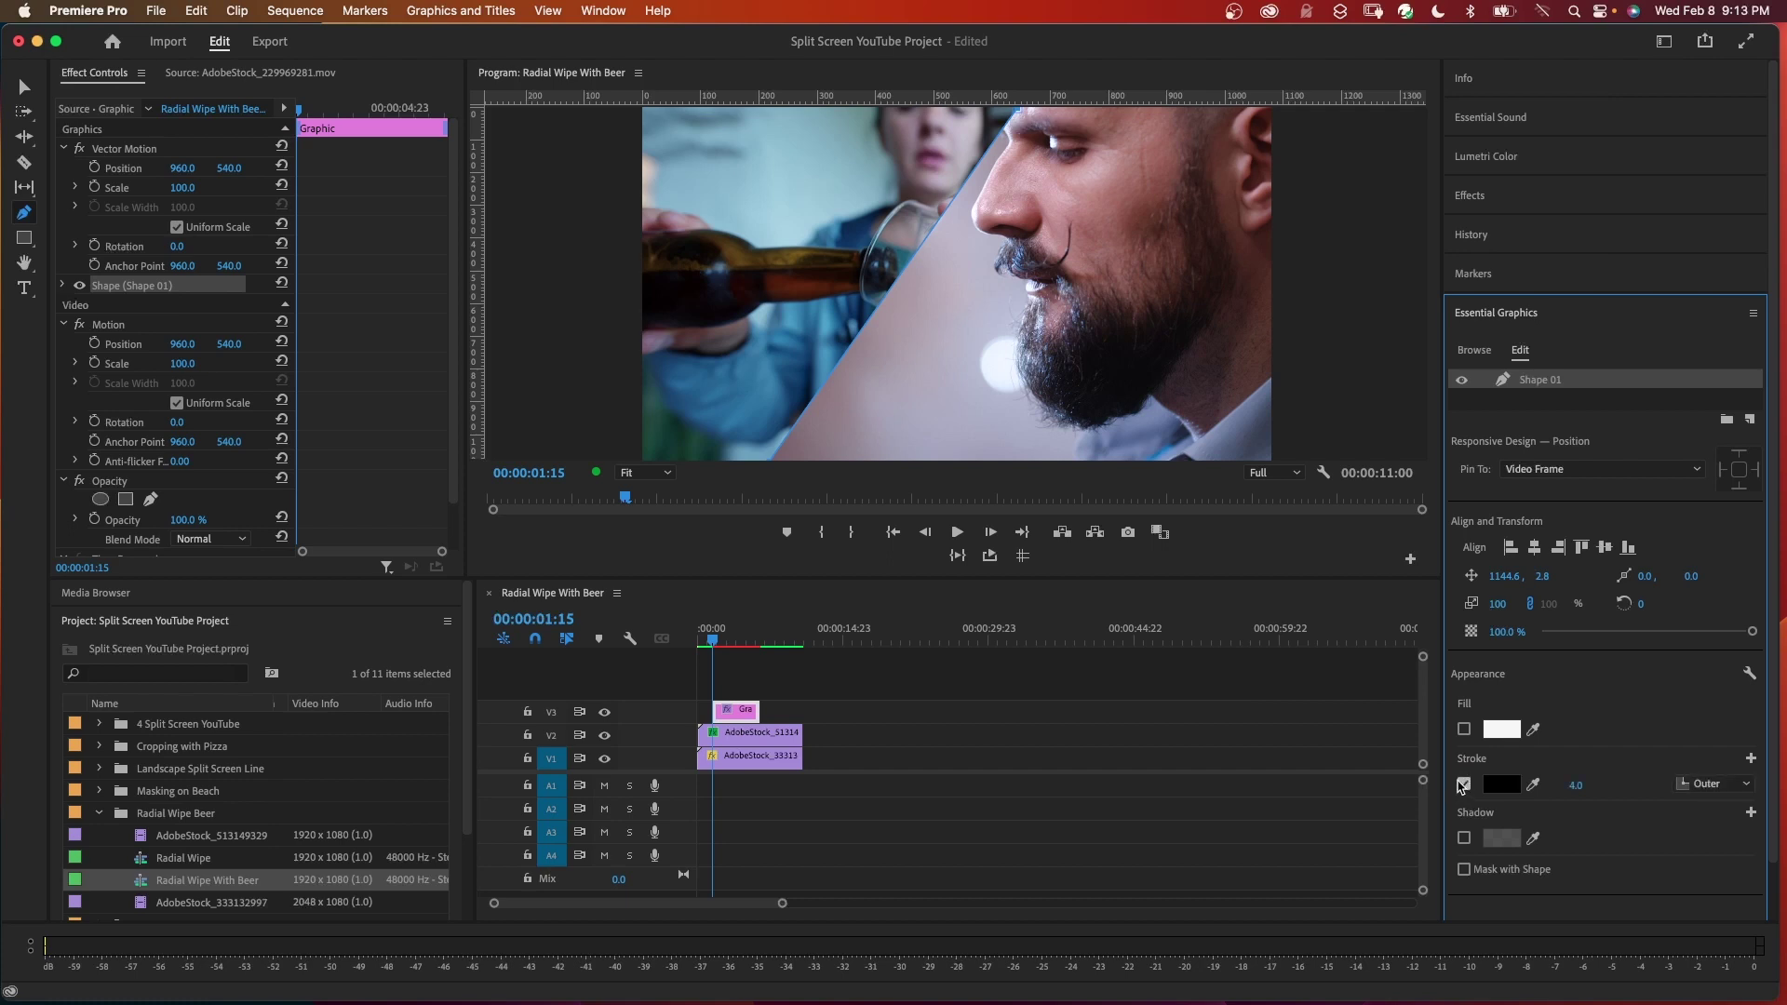
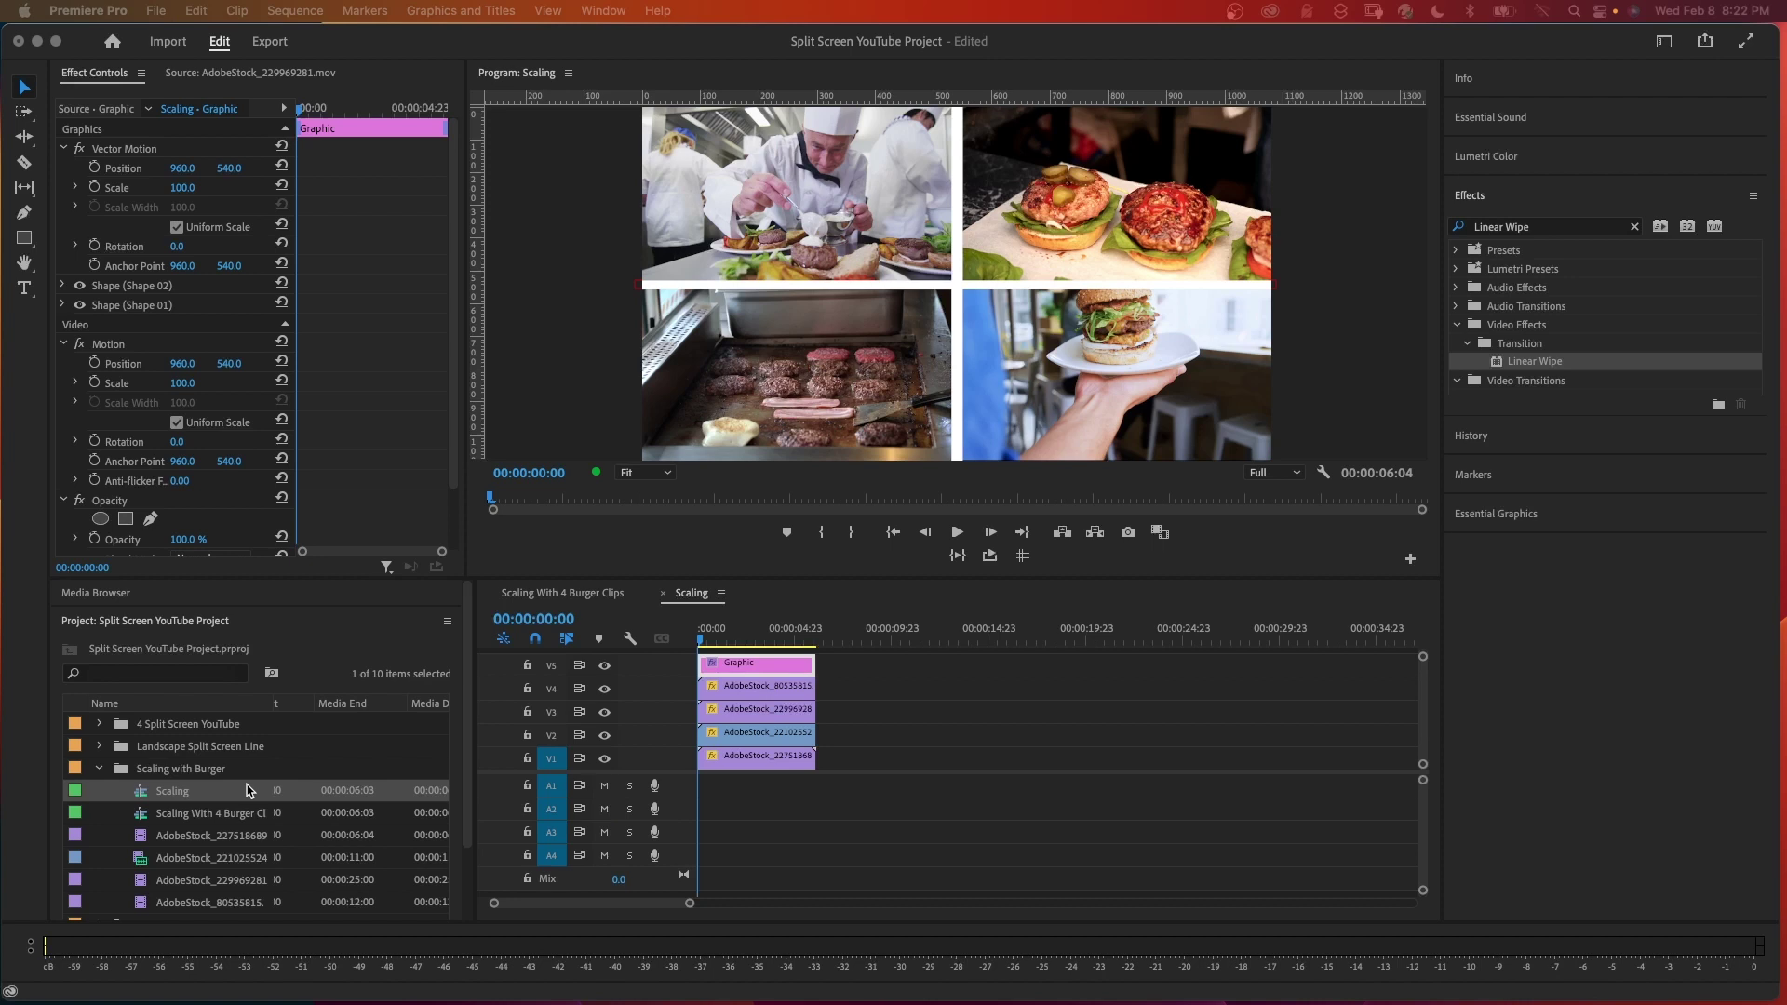
- Play back the finished Scaling example sequence and close it
{"action": "left_click", "coordinate": [715, 666]}
{"action": "key", "text": "space"}
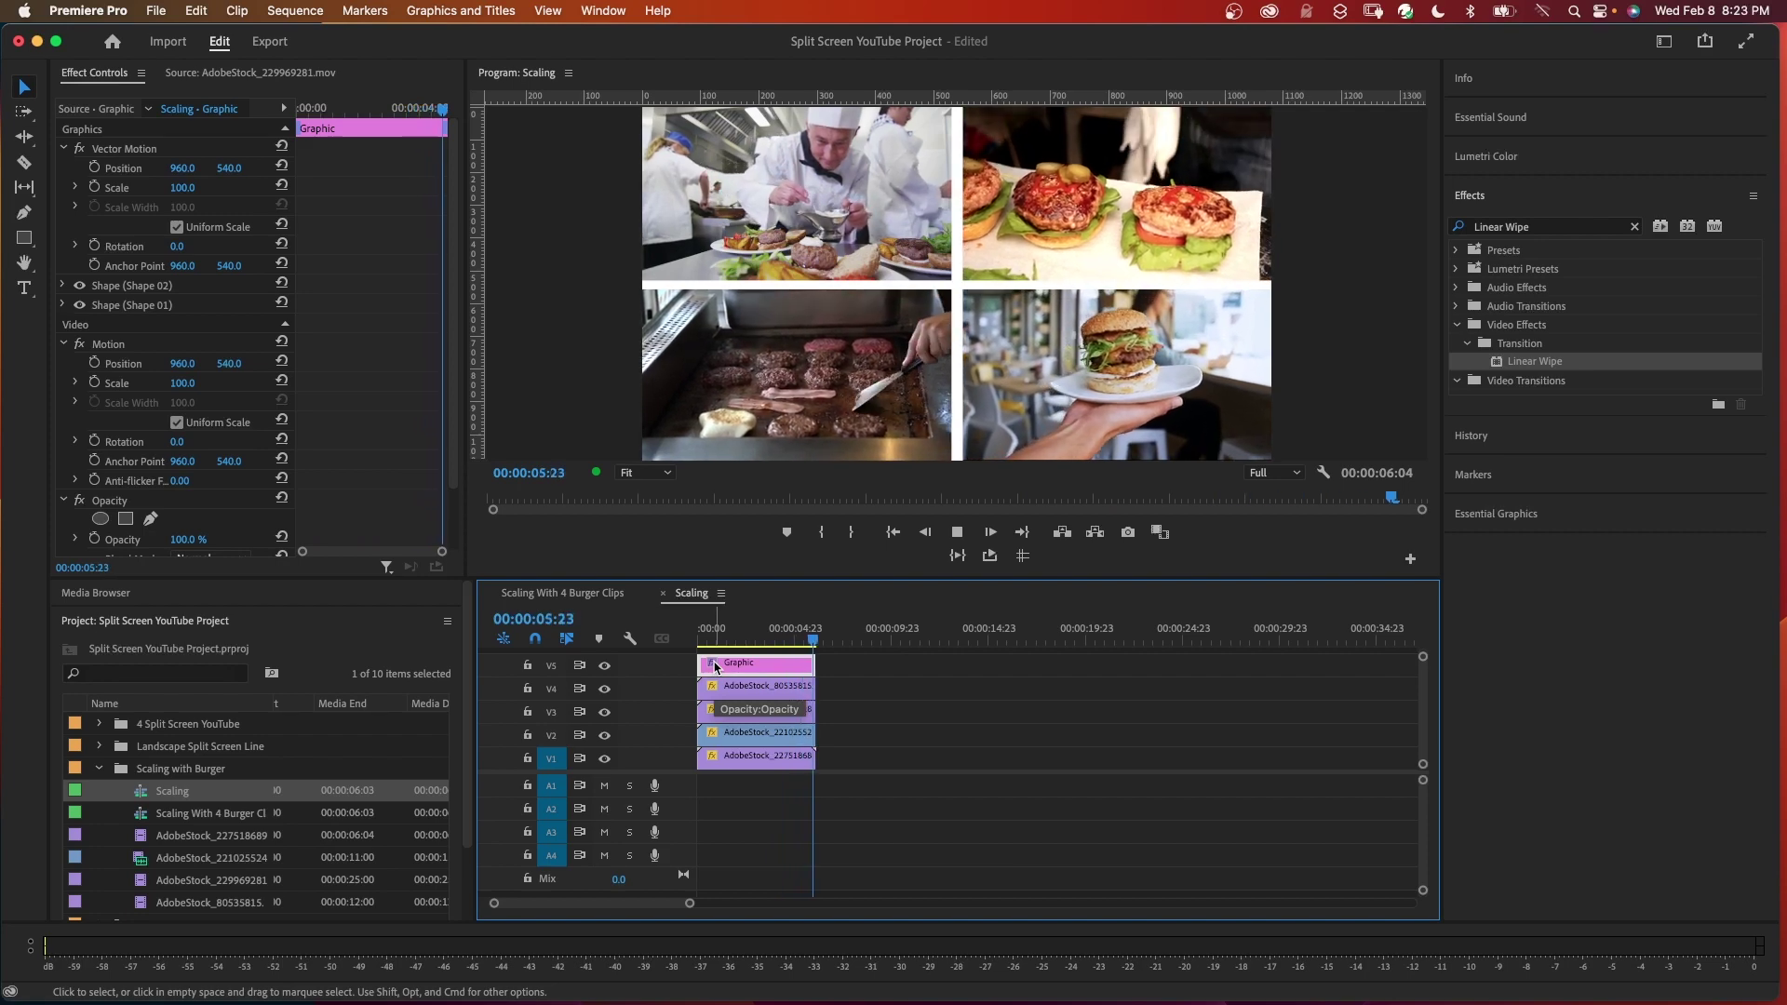
{"action": "key", "text": "super+w"}
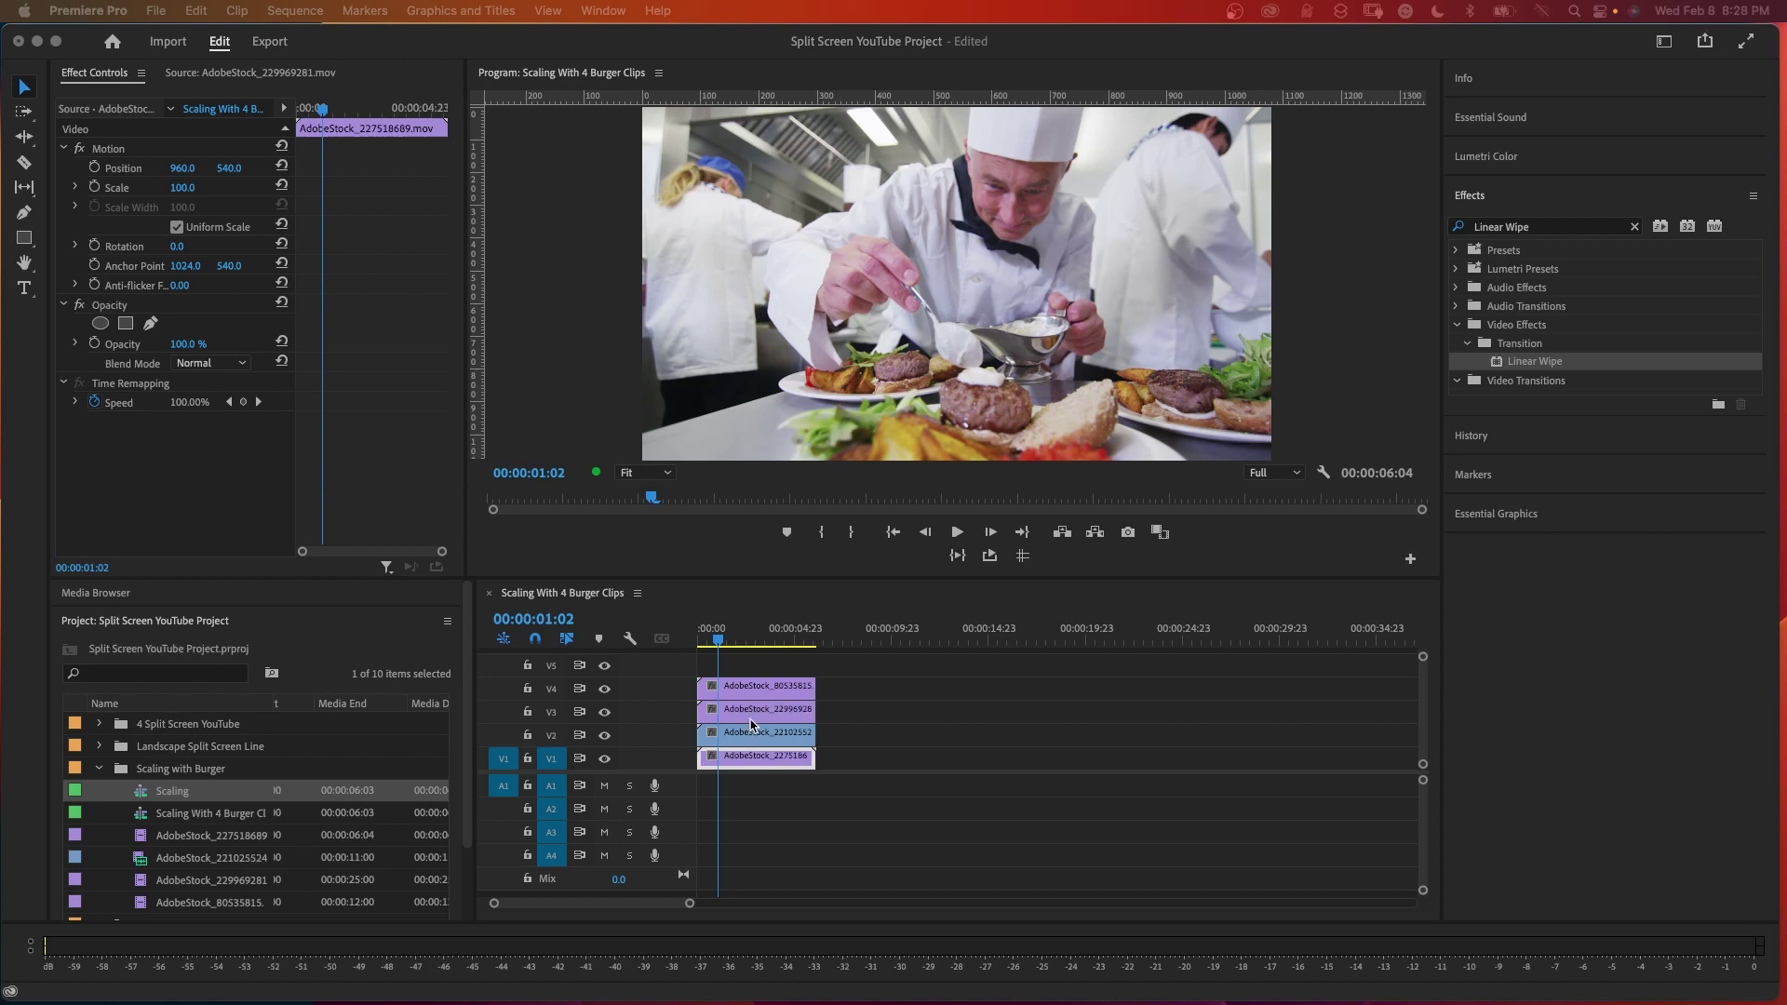
- Set the scale of the V4 chef clip and the V3 burger clip to 50
{"action": "left_click", "coordinate": [752, 688]}
{"action": "left_click", "coordinate": [192, 186]}
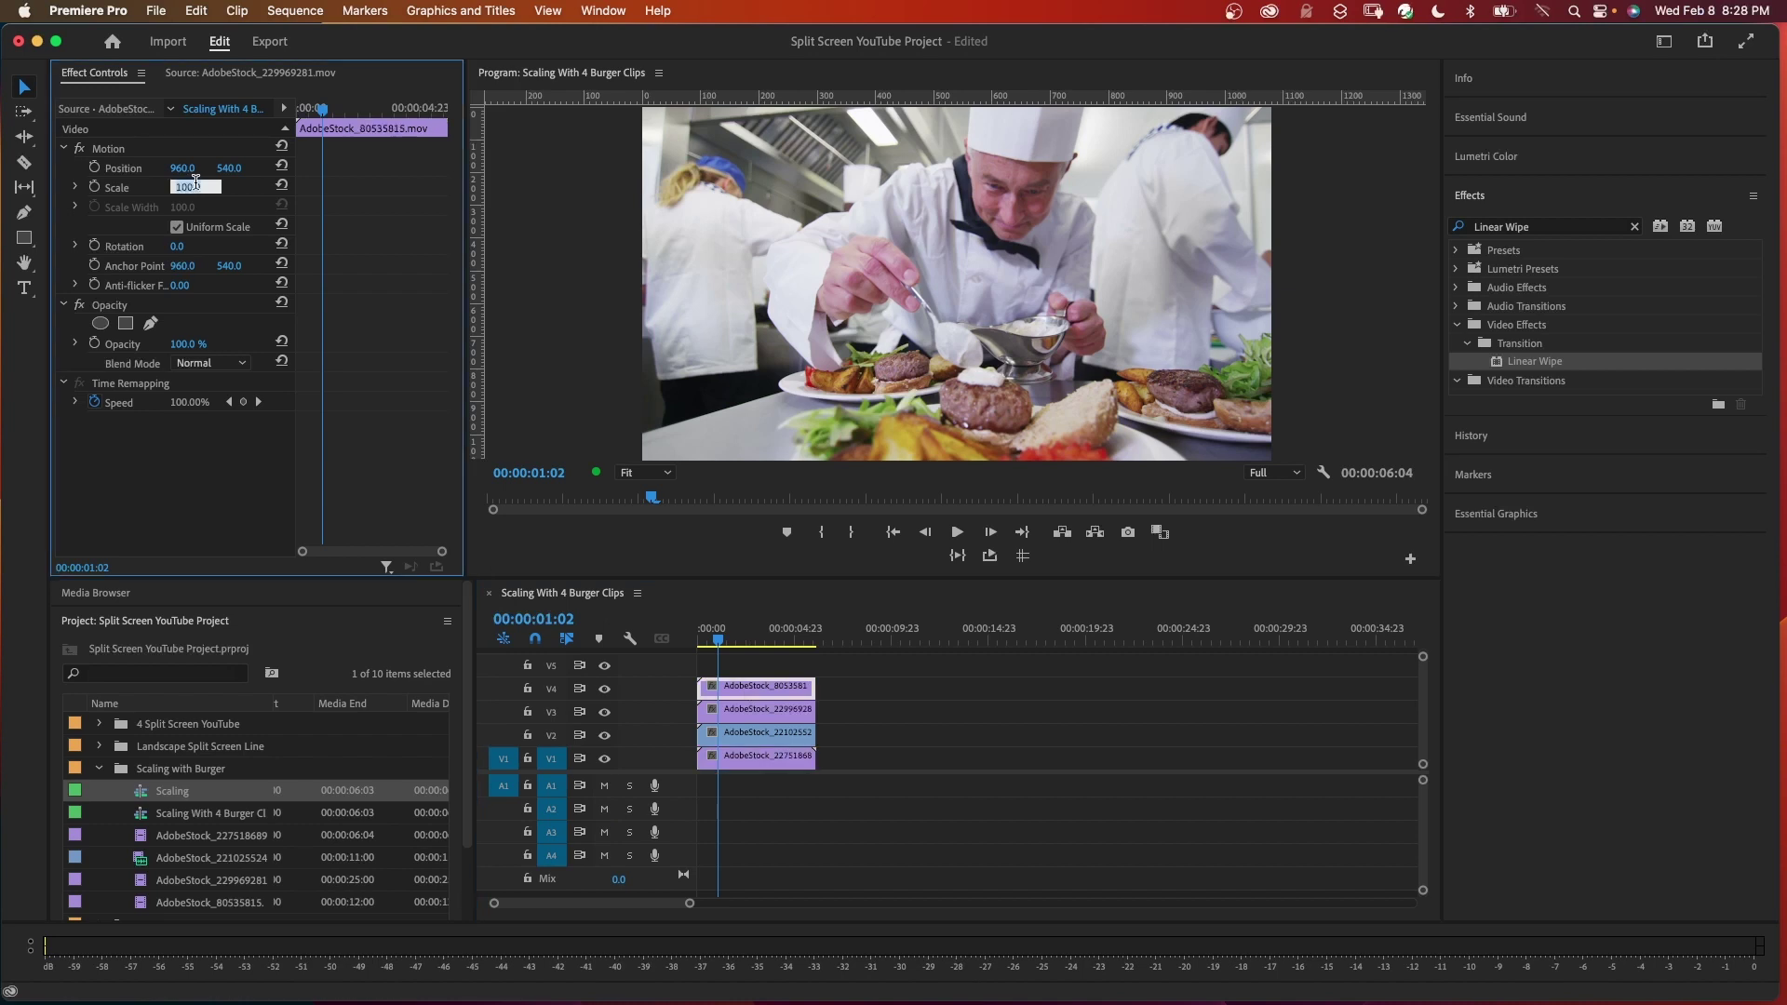
{"action": "type", "text": "50"}
{"action": "key", "text": "Return"}
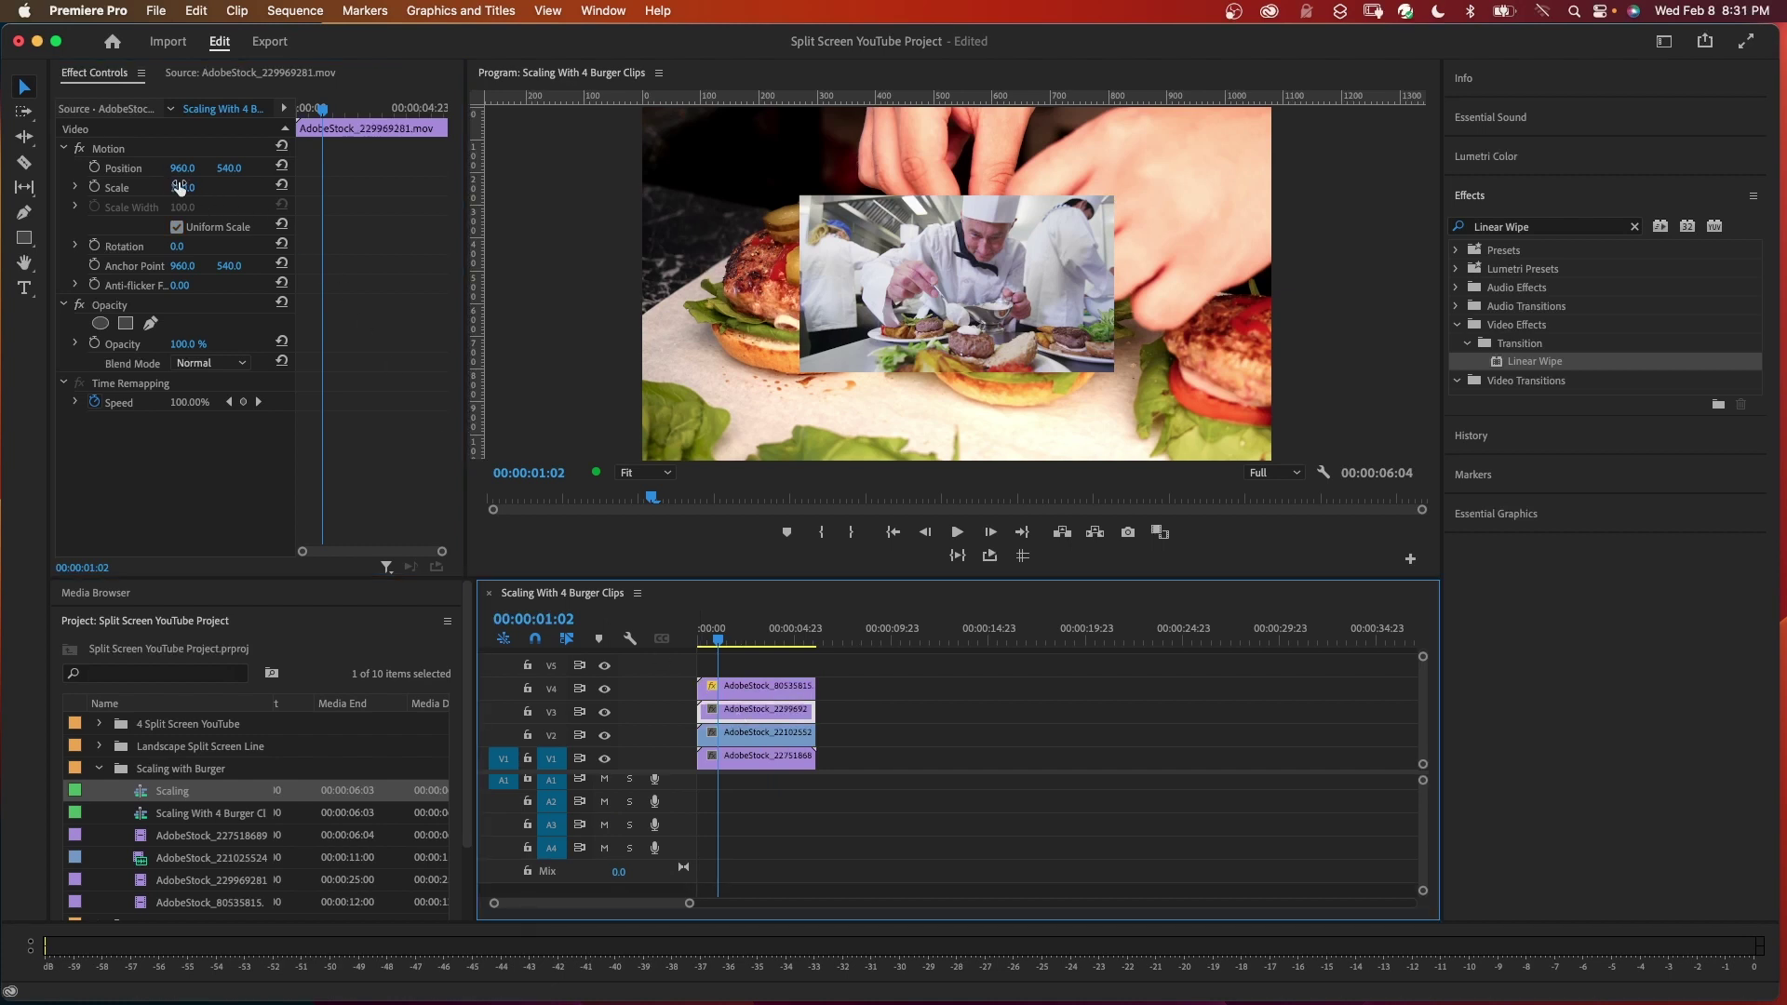
{"action": "left_click", "coordinate": [194, 185]}
{"action": "type", "text": "5"}
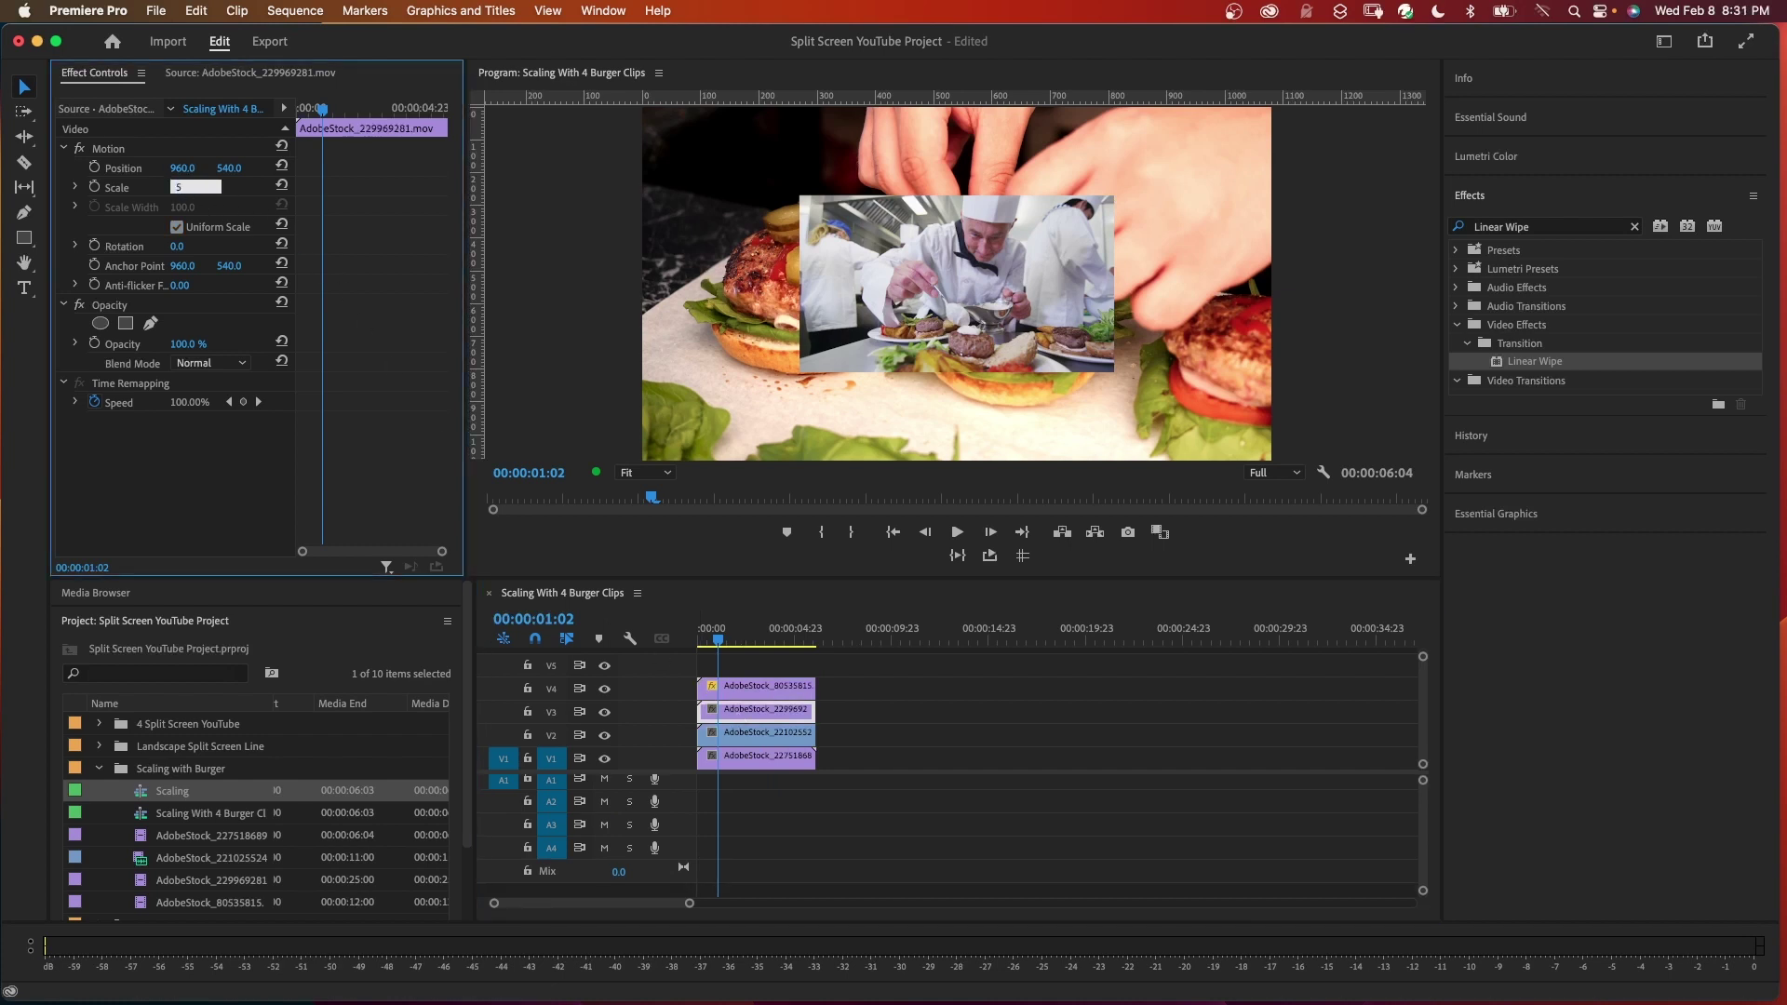
{"action": "type", "text": "0"}
{"action": "key", "text": "Return"}
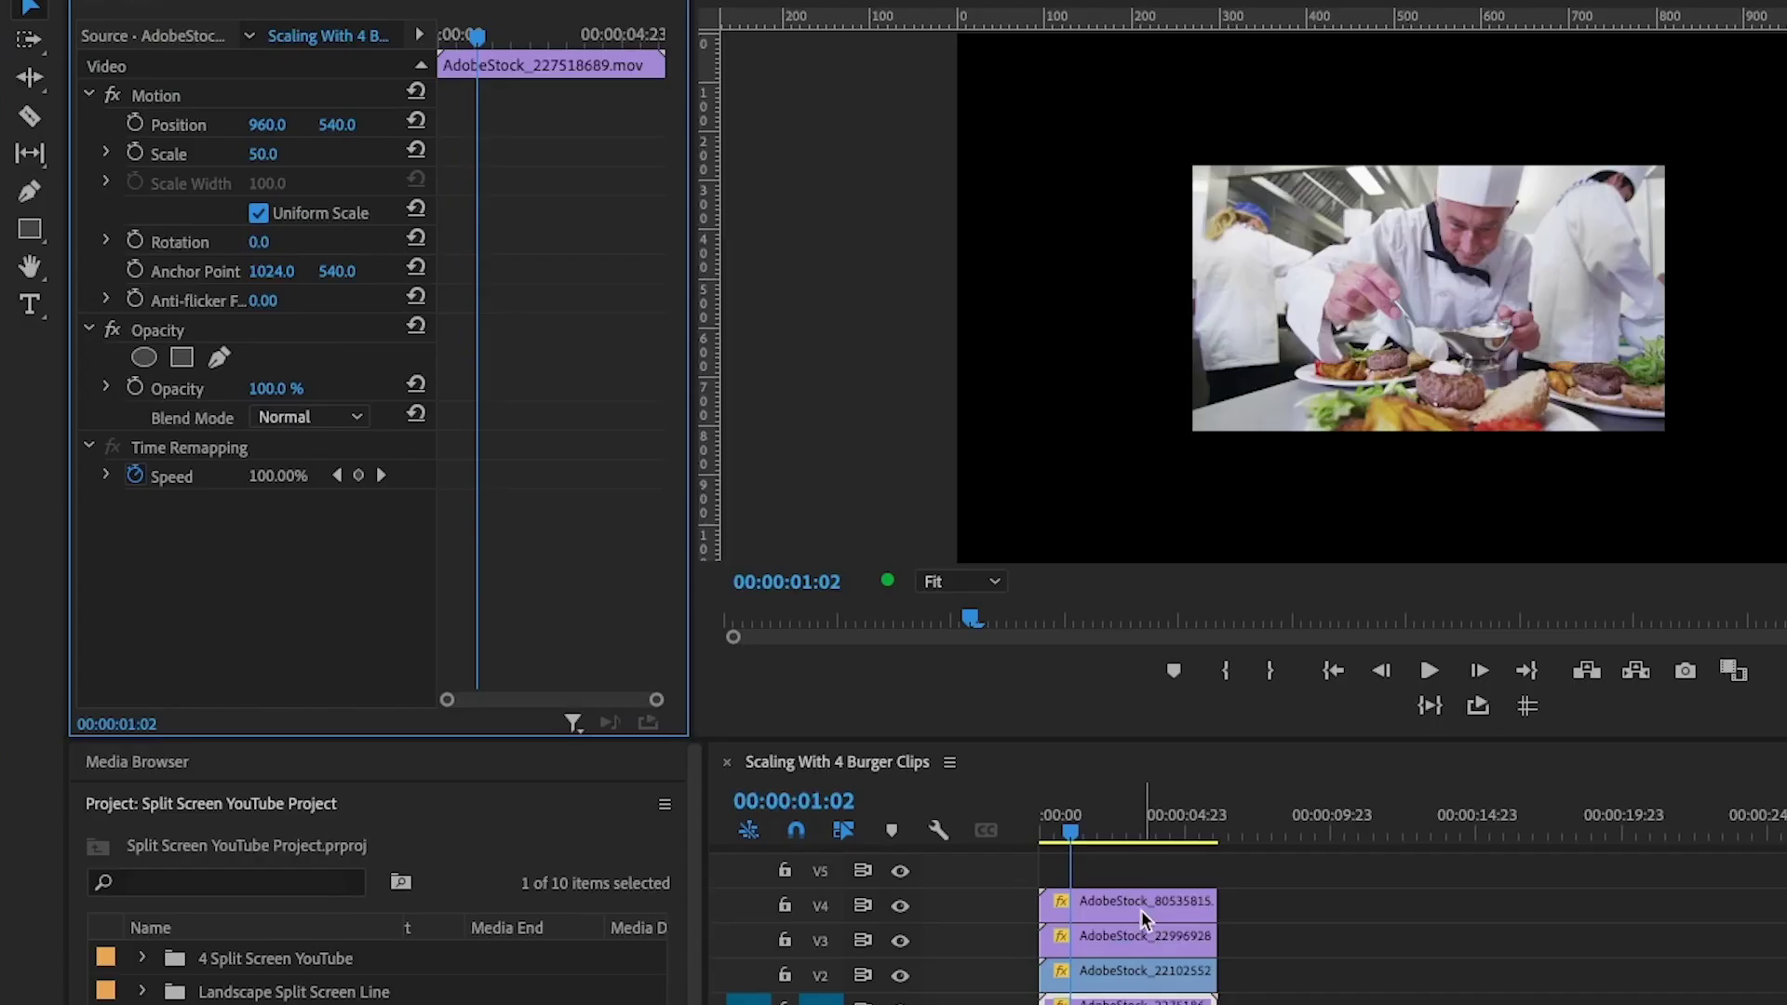
- Set the V4 chef clip's position to 480, 270 in the frame's upper-left quarter
{"action": "left_click", "coordinate": [766, 689]}
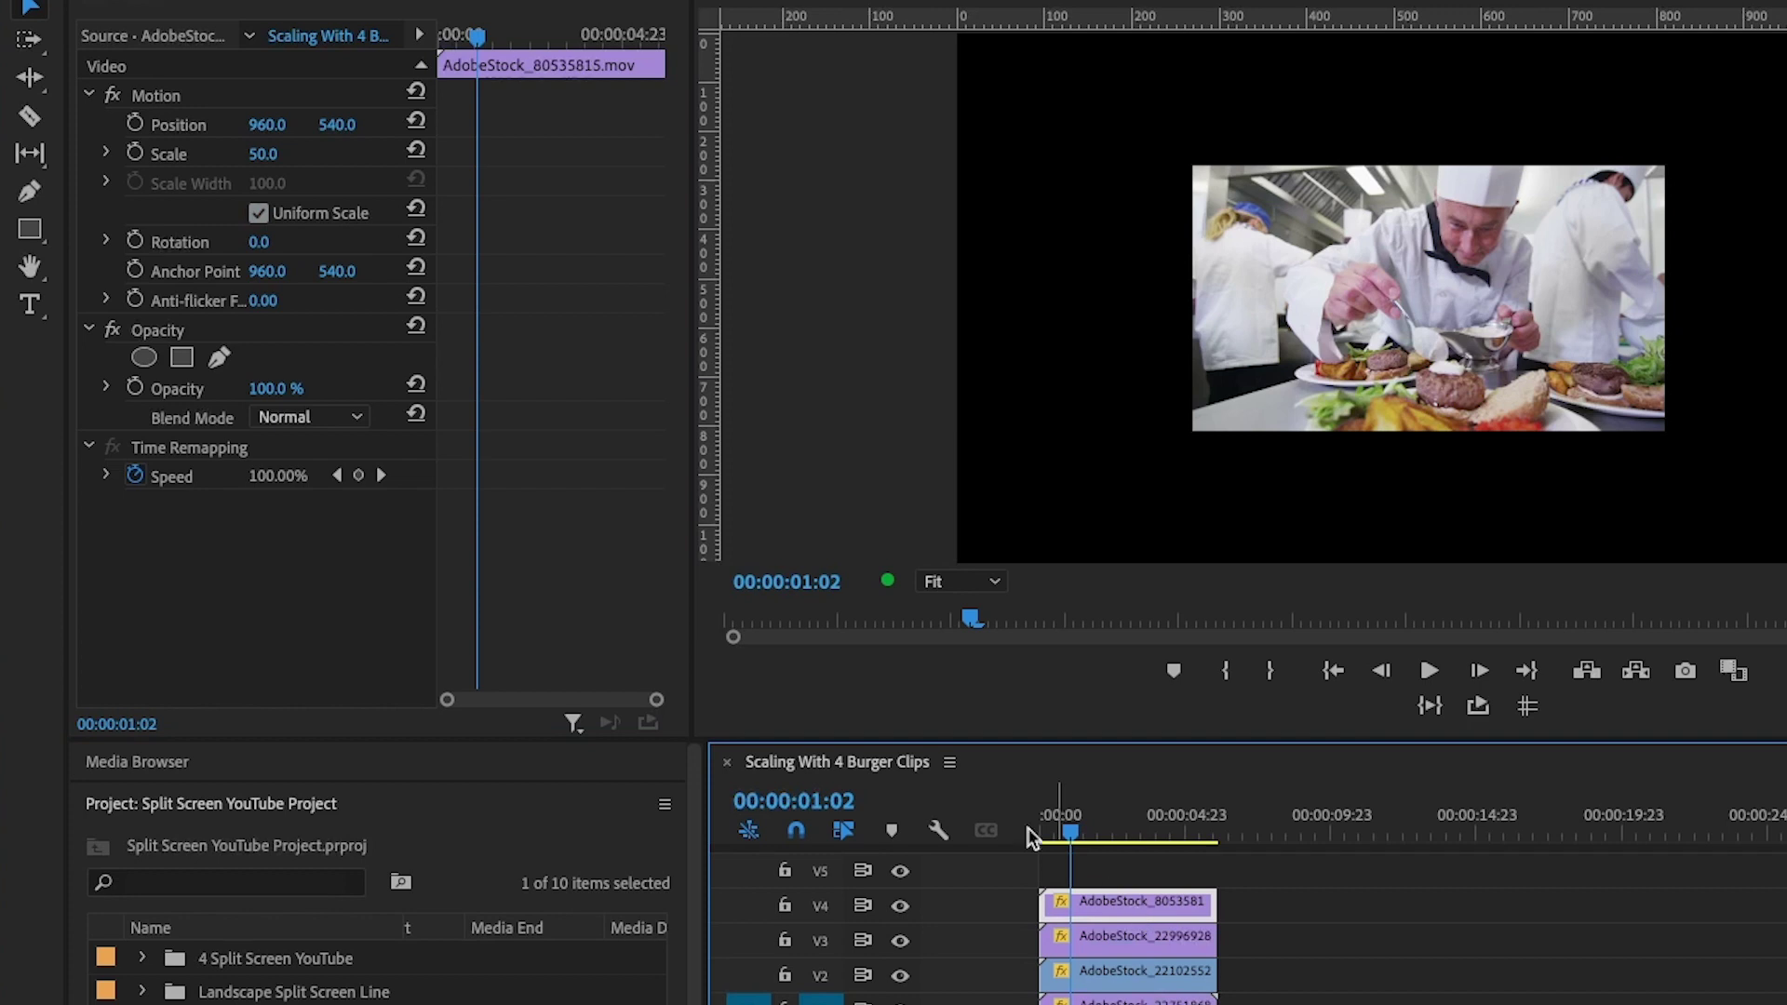
{"action": "left_click", "coordinate": [289, 121]}
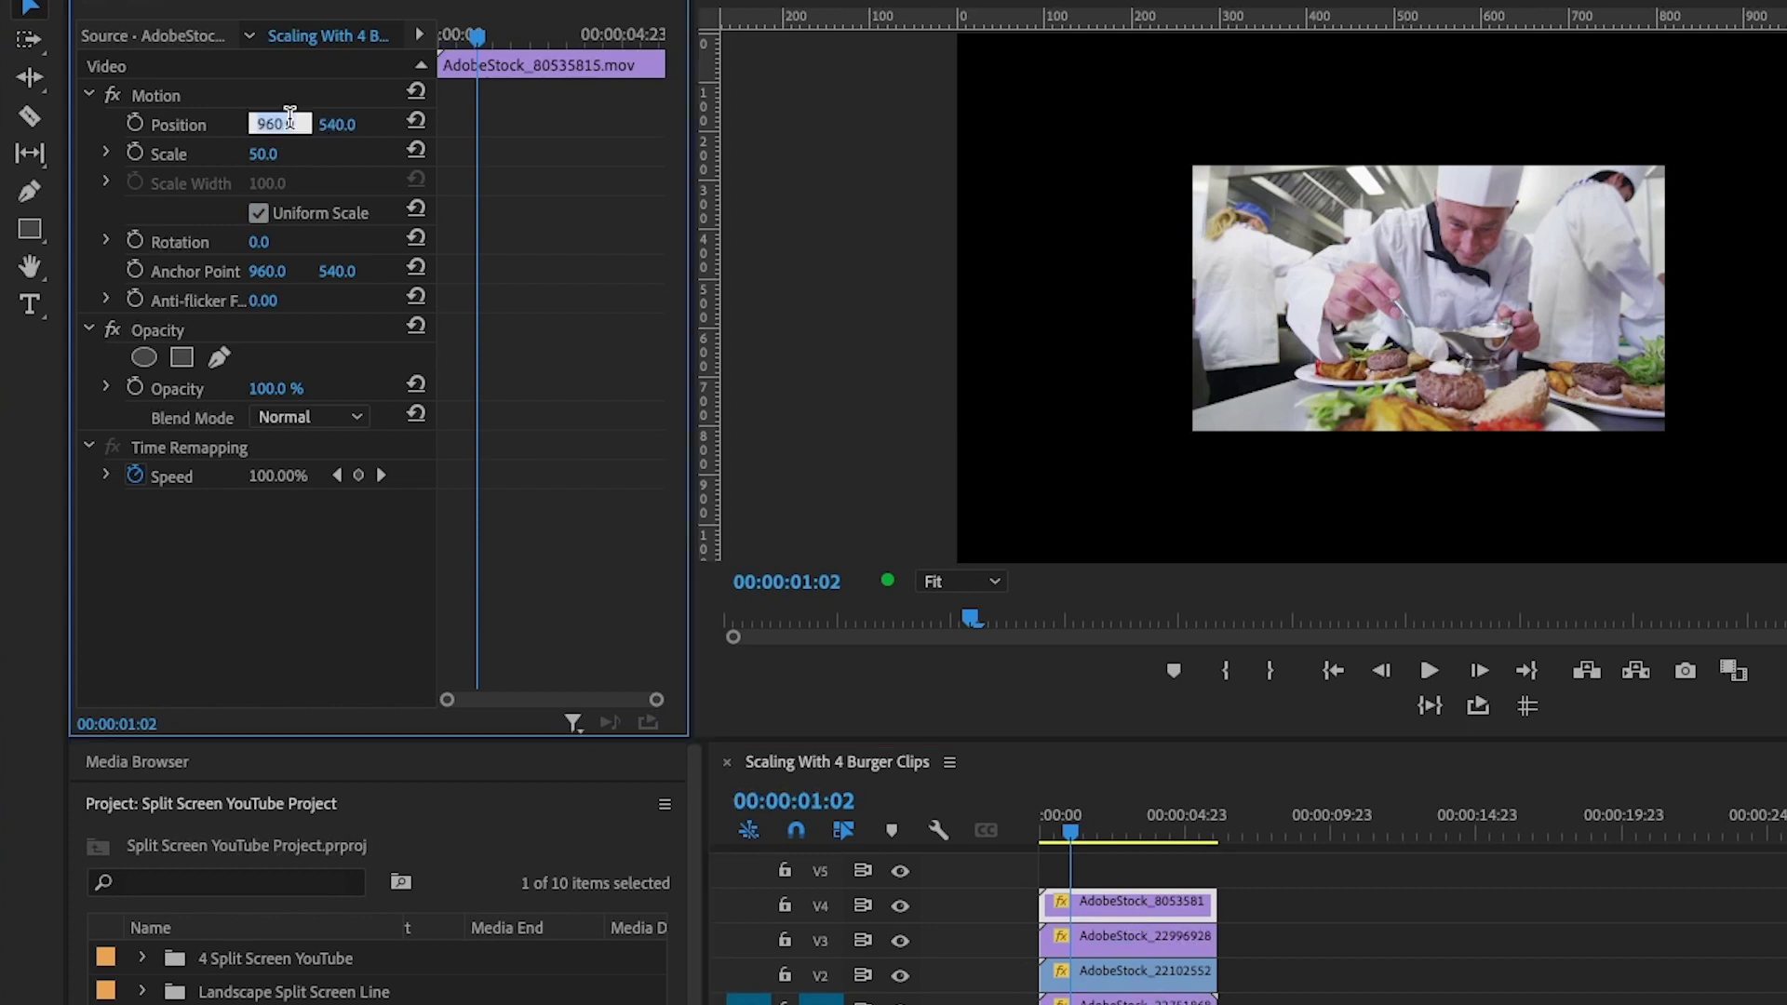
{"action": "type", "text": "480"}
{"action": "key", "text": "Tab"}
{"action": "type", "text": "27"}
- Set the V3 burger clip's position to 1440, 270 in the frame's upper-right quarter
{"action": "left_click", "coordinate": [1094, 936]}
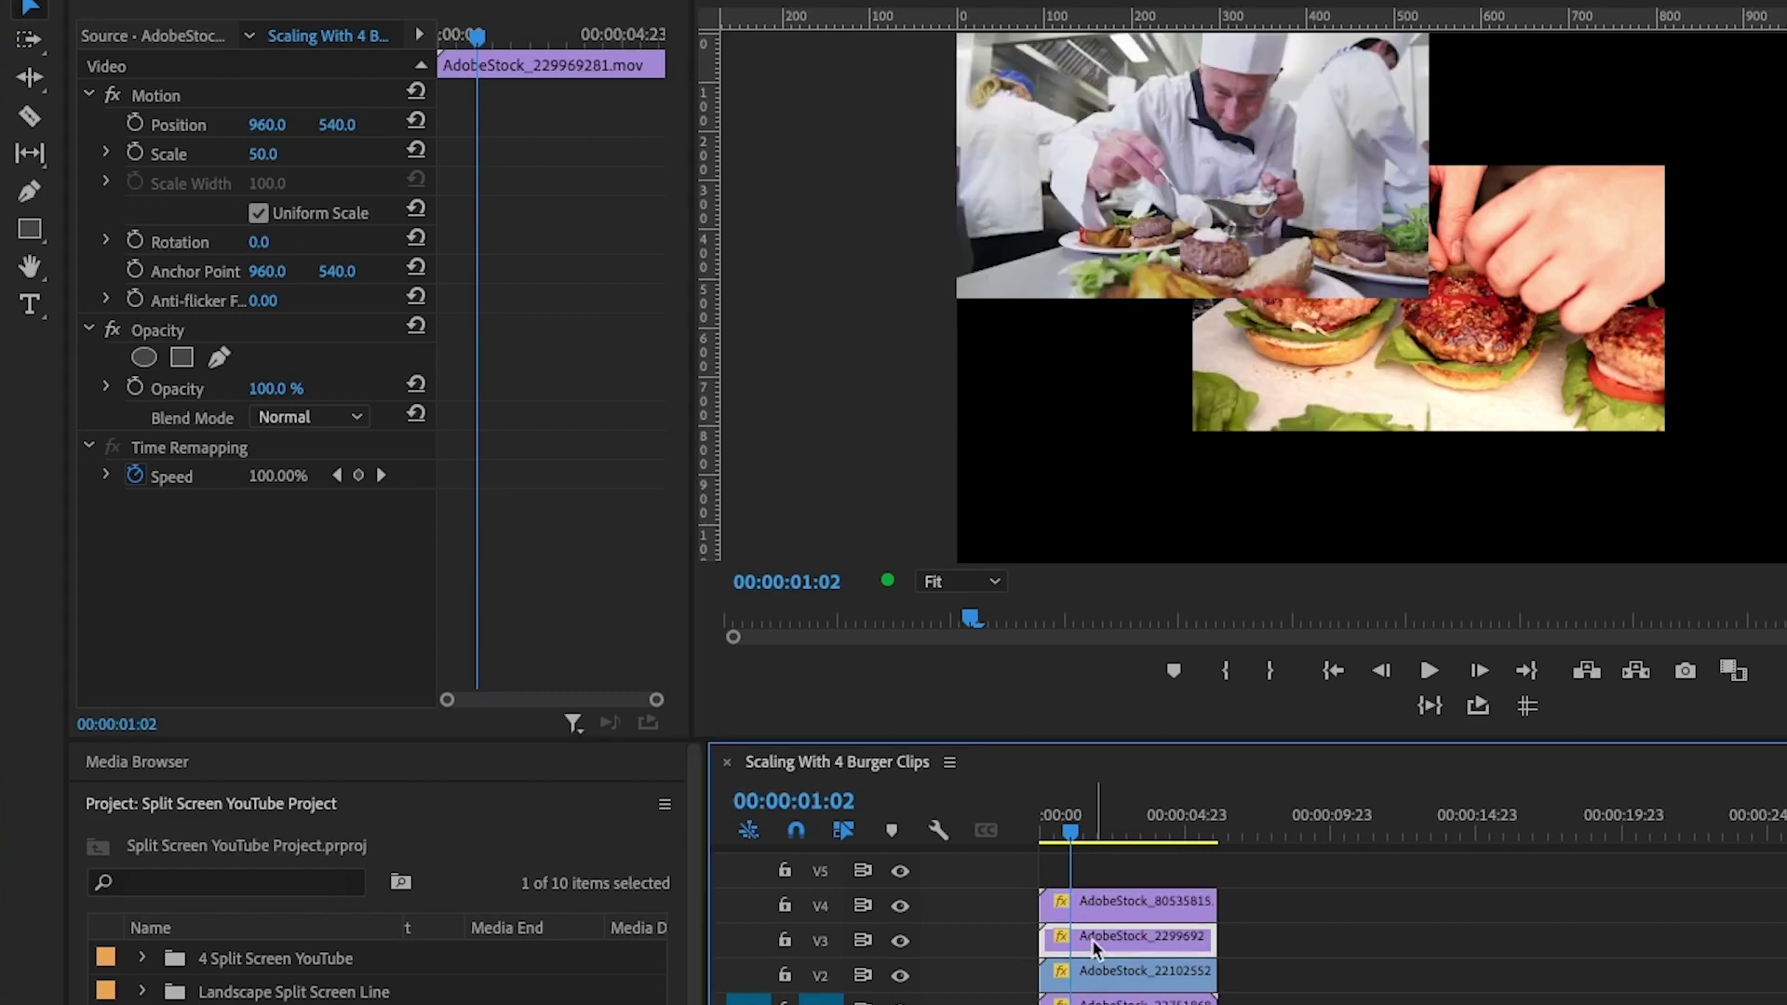
{"action": "left_click", "coordinate": [280, 118]}
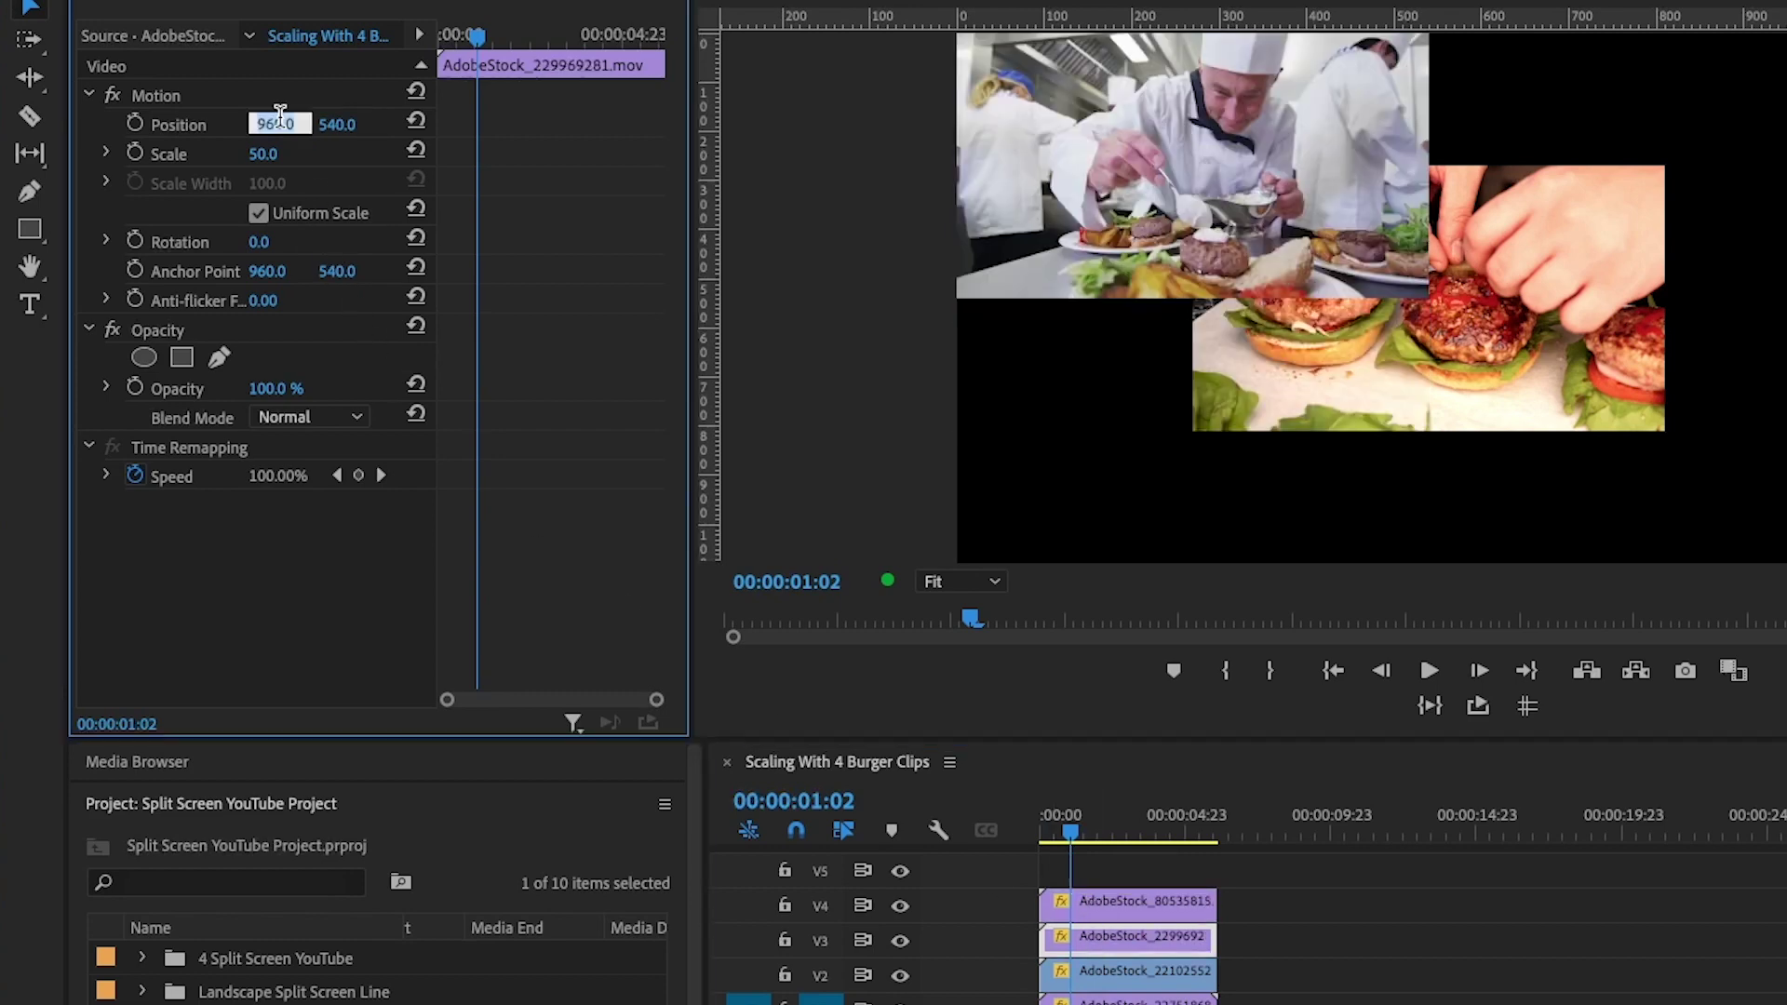
{"action": "type", "text": "1440"}
{"action": "key", "text": "Tab"}
{"action": "type", "text": "270"}
- Set the V2 grill clip's position to 480, 810 in the frame's lower-left quarter
{"action": "left_click", "coordinate": [1113, 982]}
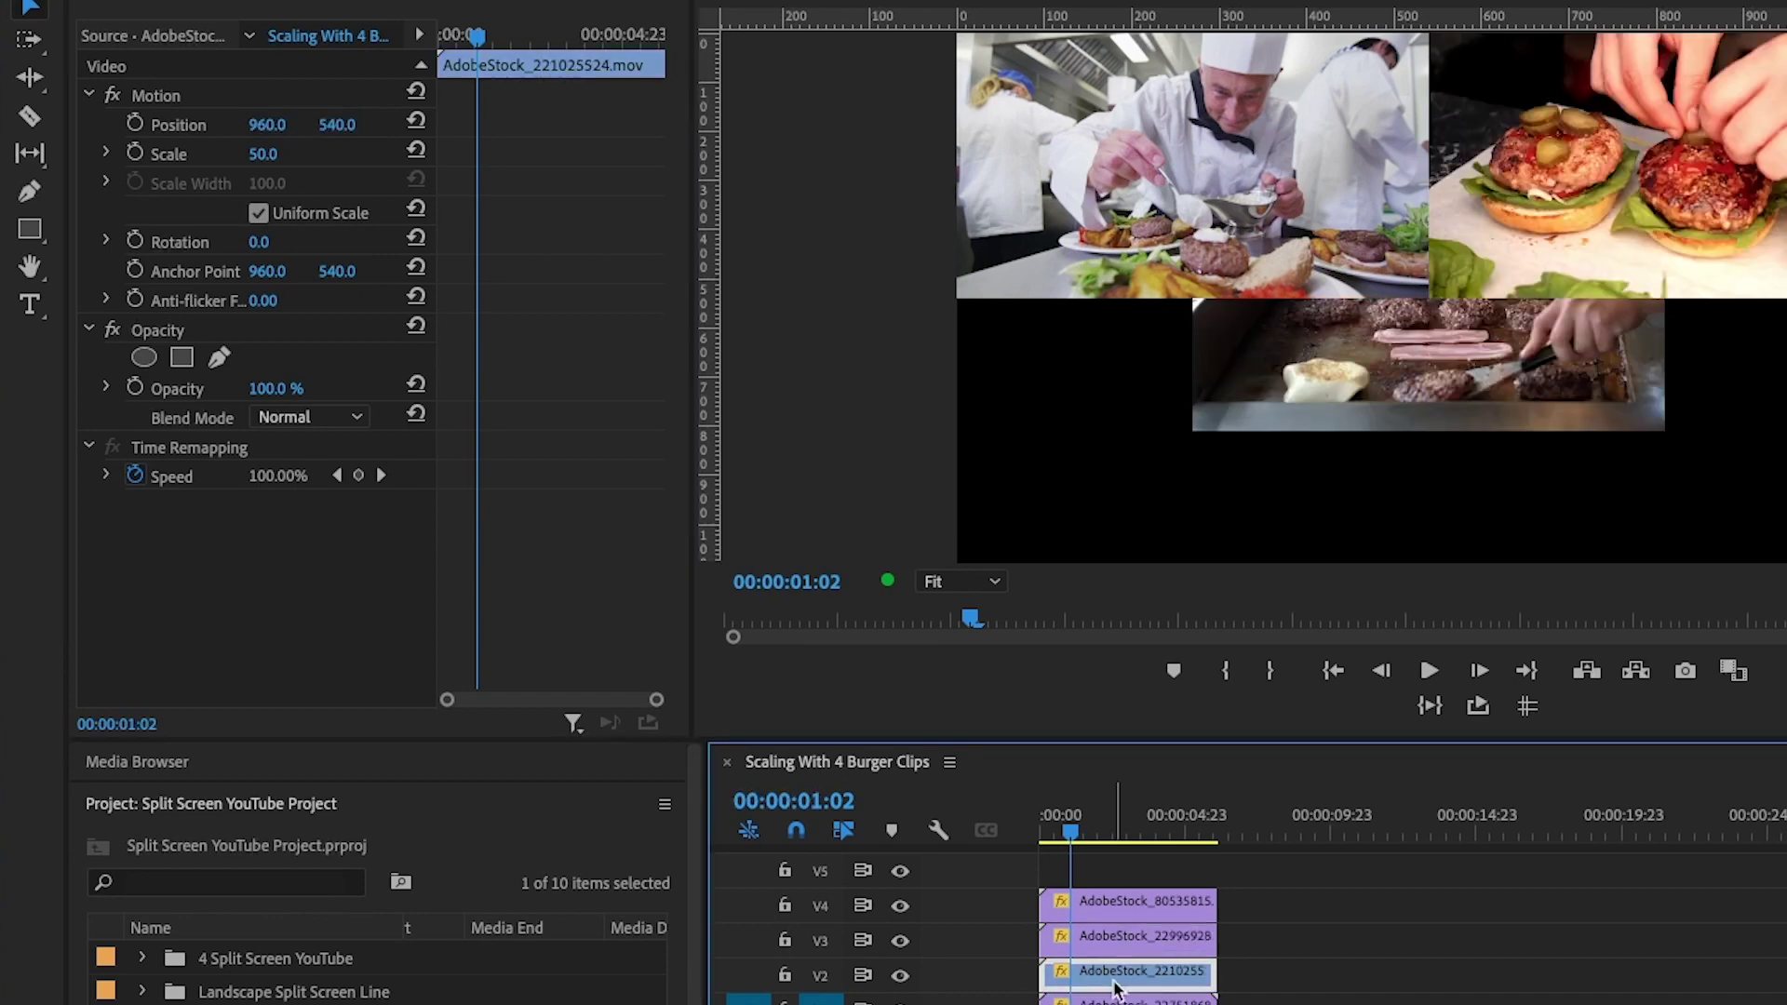
{"action": "left_click", "coordinate": [279, 118]}
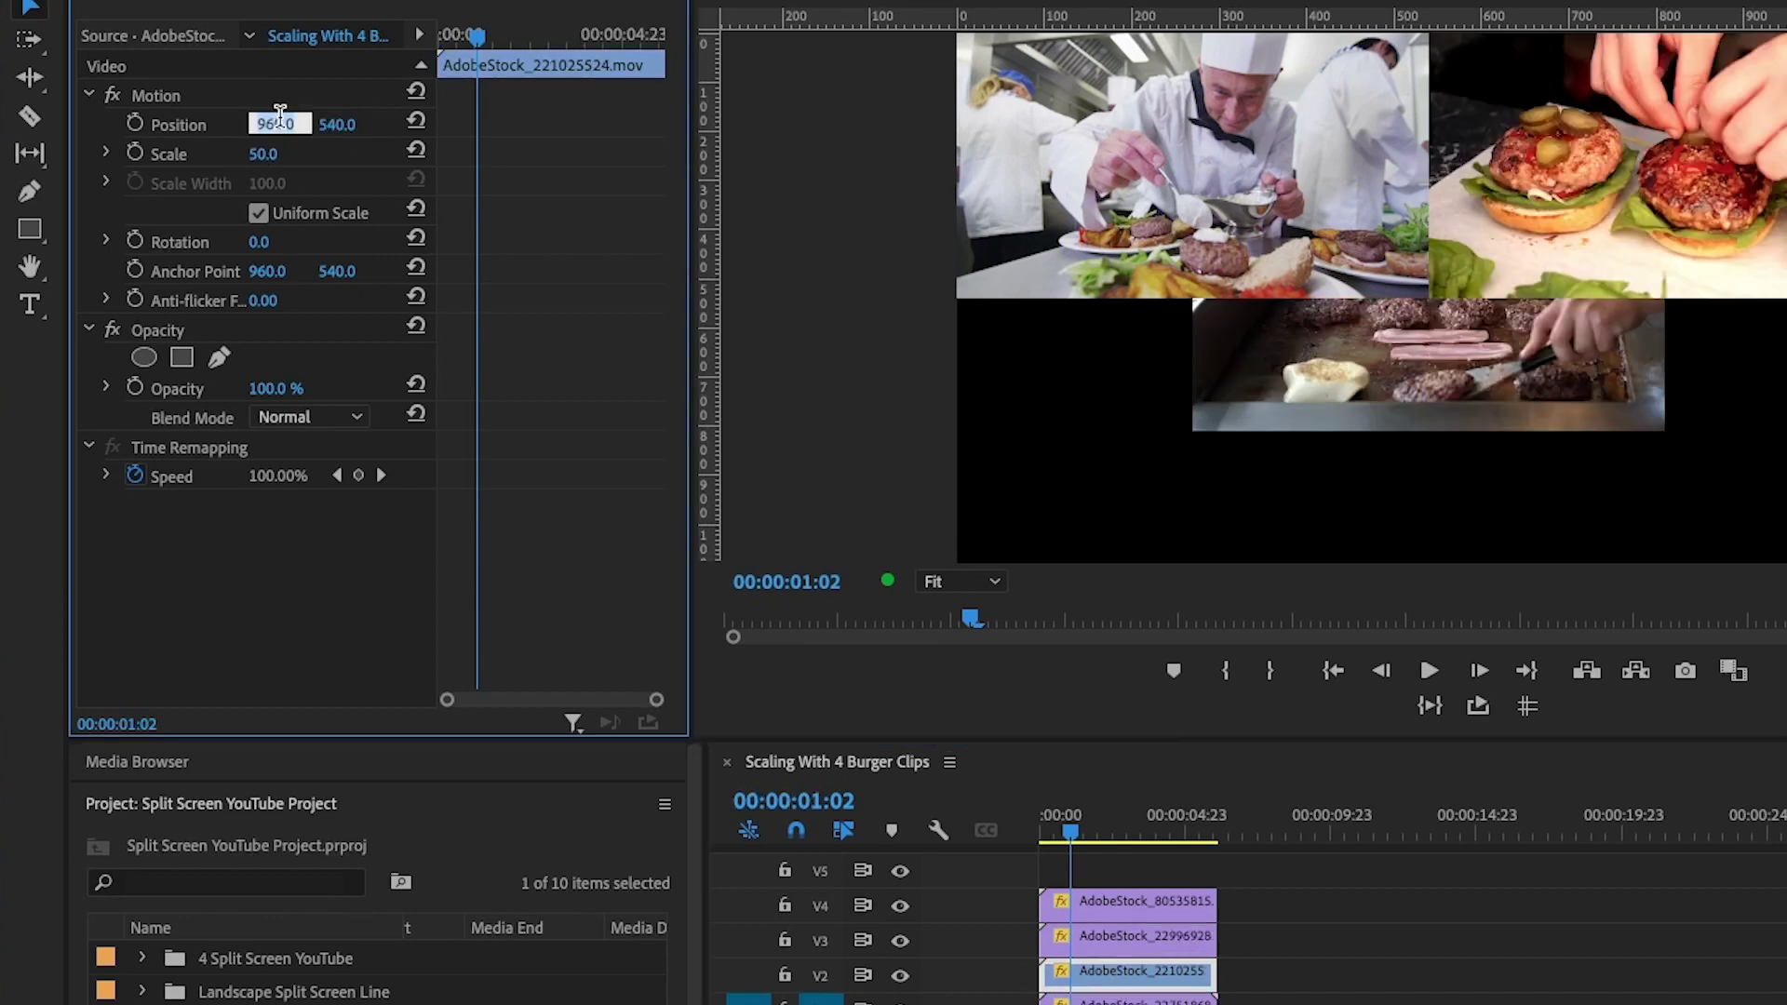
{"action": "type", "text": "480"}
{"action": "key", "text": "Tab"}
{"action": "type", "text": "810"}
{"action": "key", "text": "Return"}
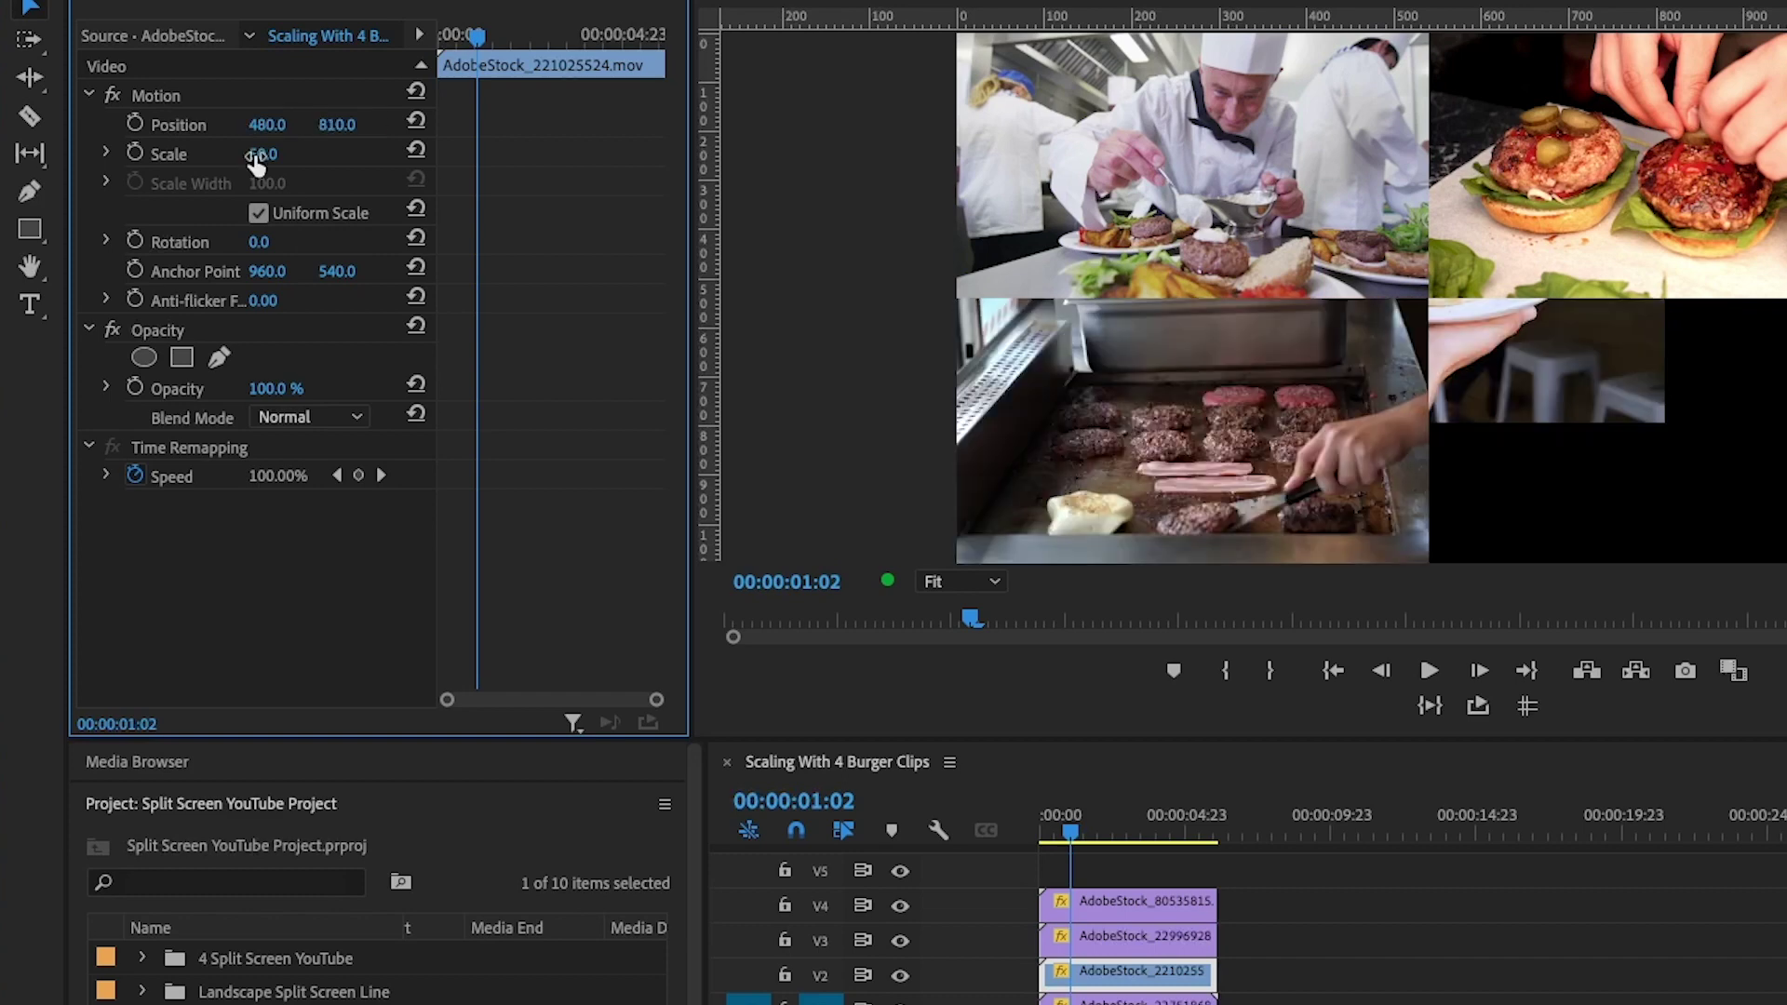
- Set the V1 plated-burger clip's horizontal position to 1440 and open its vertical position for editing
{"action": "left_click", "coordinate": [1093, 999]}
{"action": "left_click", "coordinate": [268, 124]}
{"action": "type", "text": "1440"}
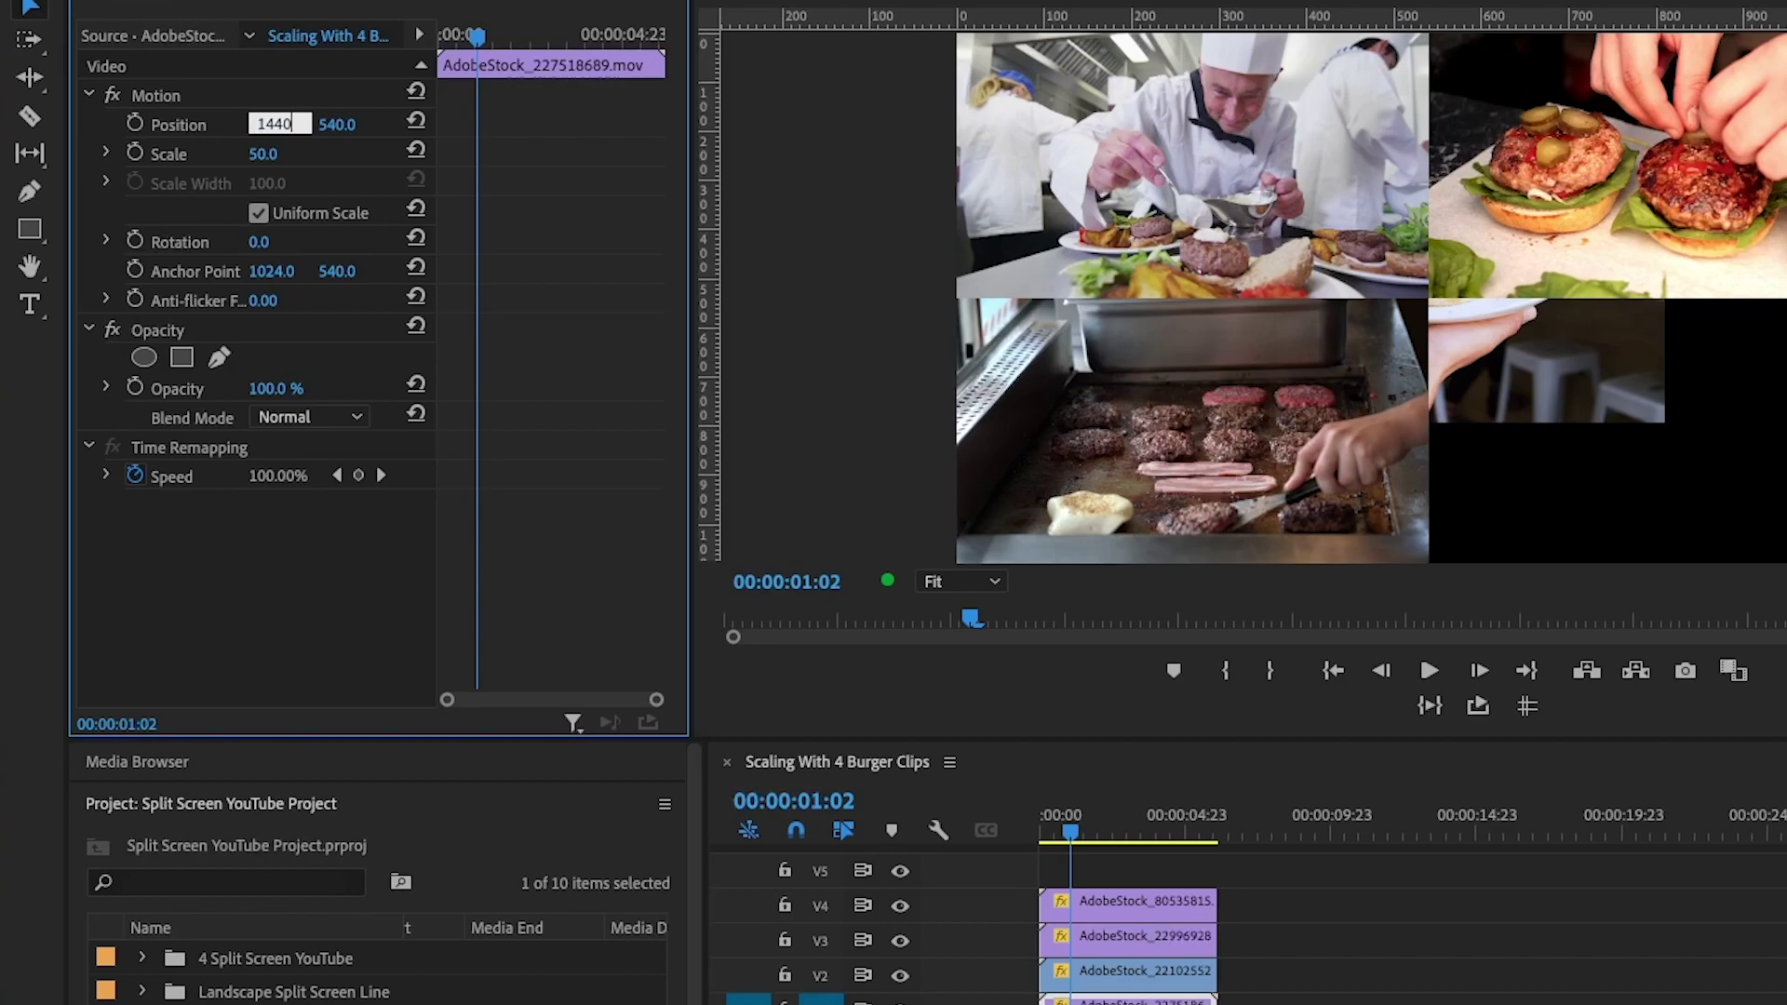
{"action": "left_click", "coordinate": [350, 119]}
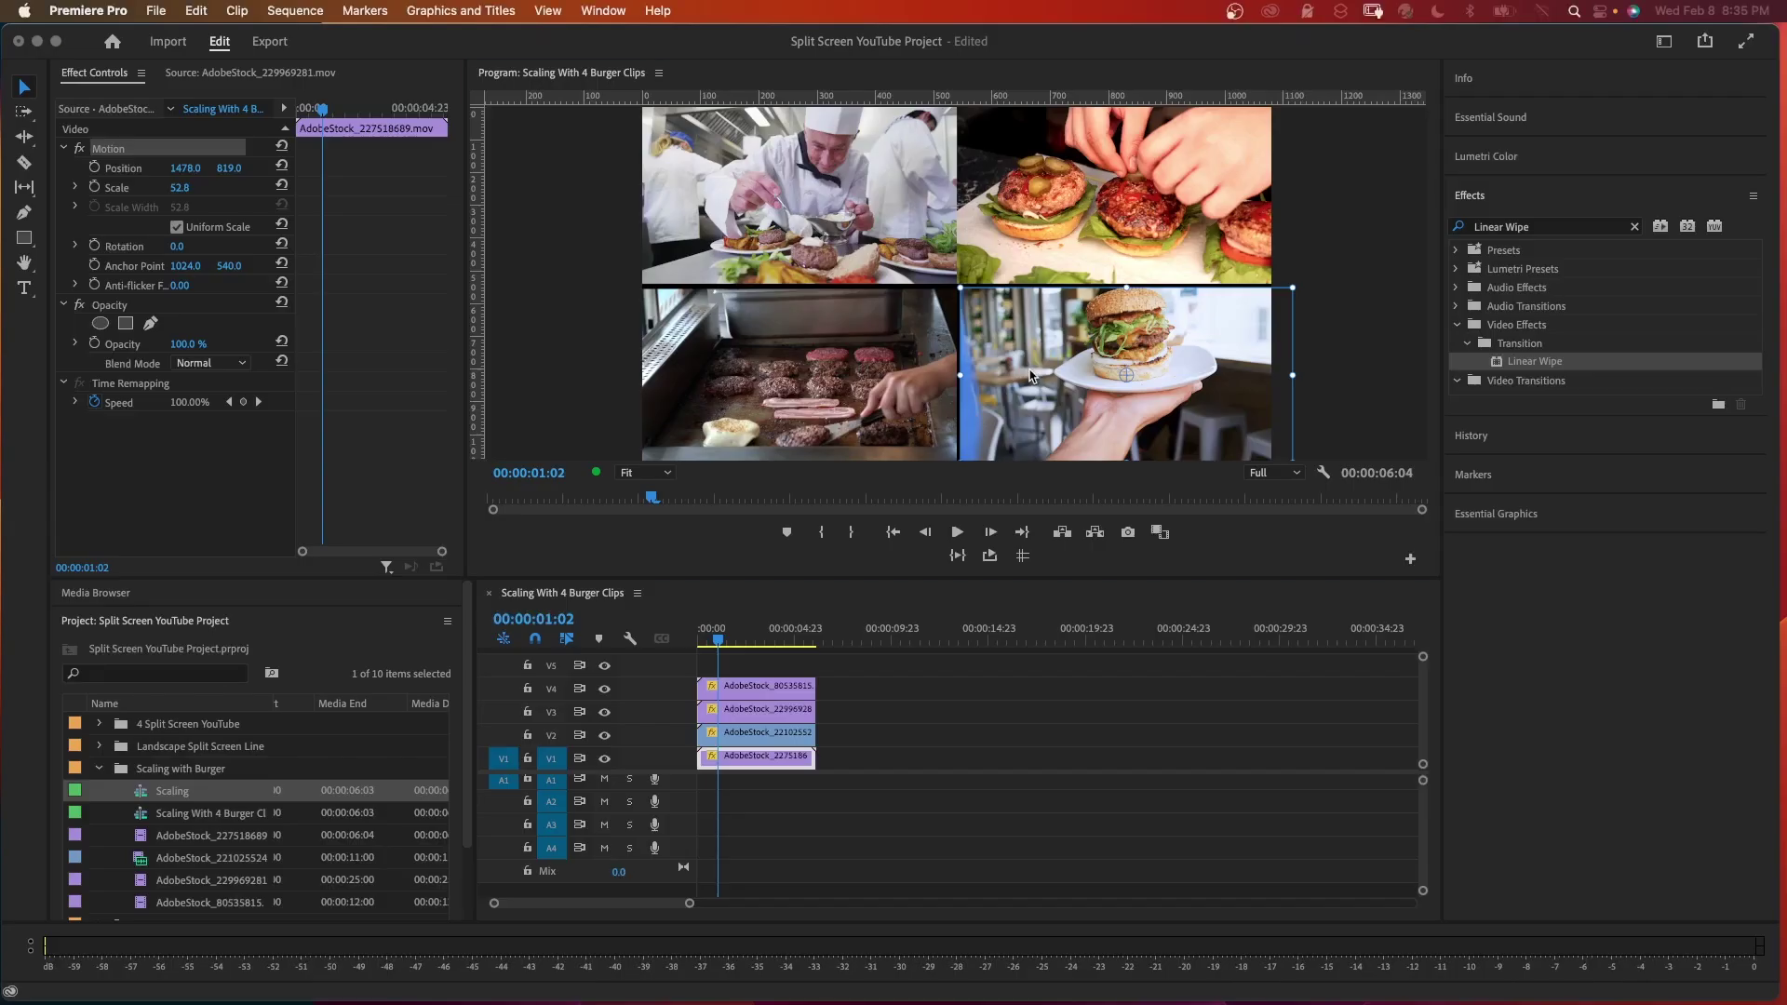
- Nudge the V1 clip down to a vertical position of 821 and adjust the V3 clip's horizontal position to 1452
{"action": "left_click", "coordinate": [1030, 375]}
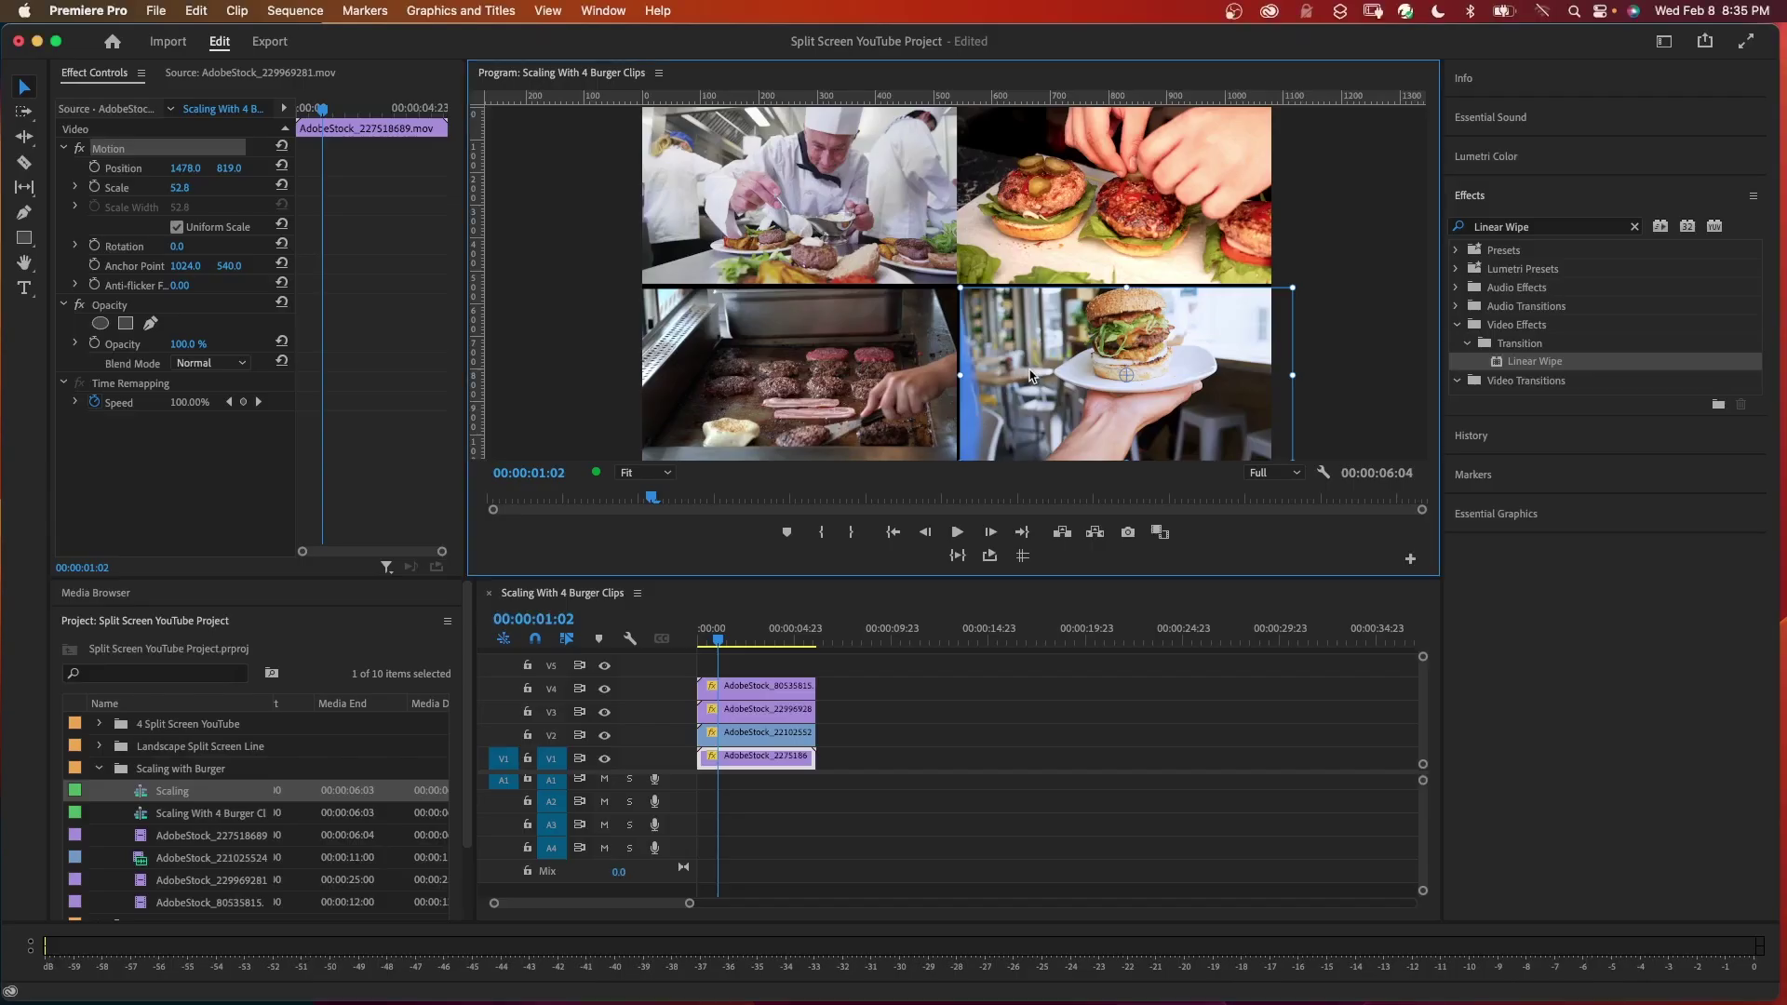
{"action": "key", "text": "Down"}
{"action": "key", "text": "Down"}
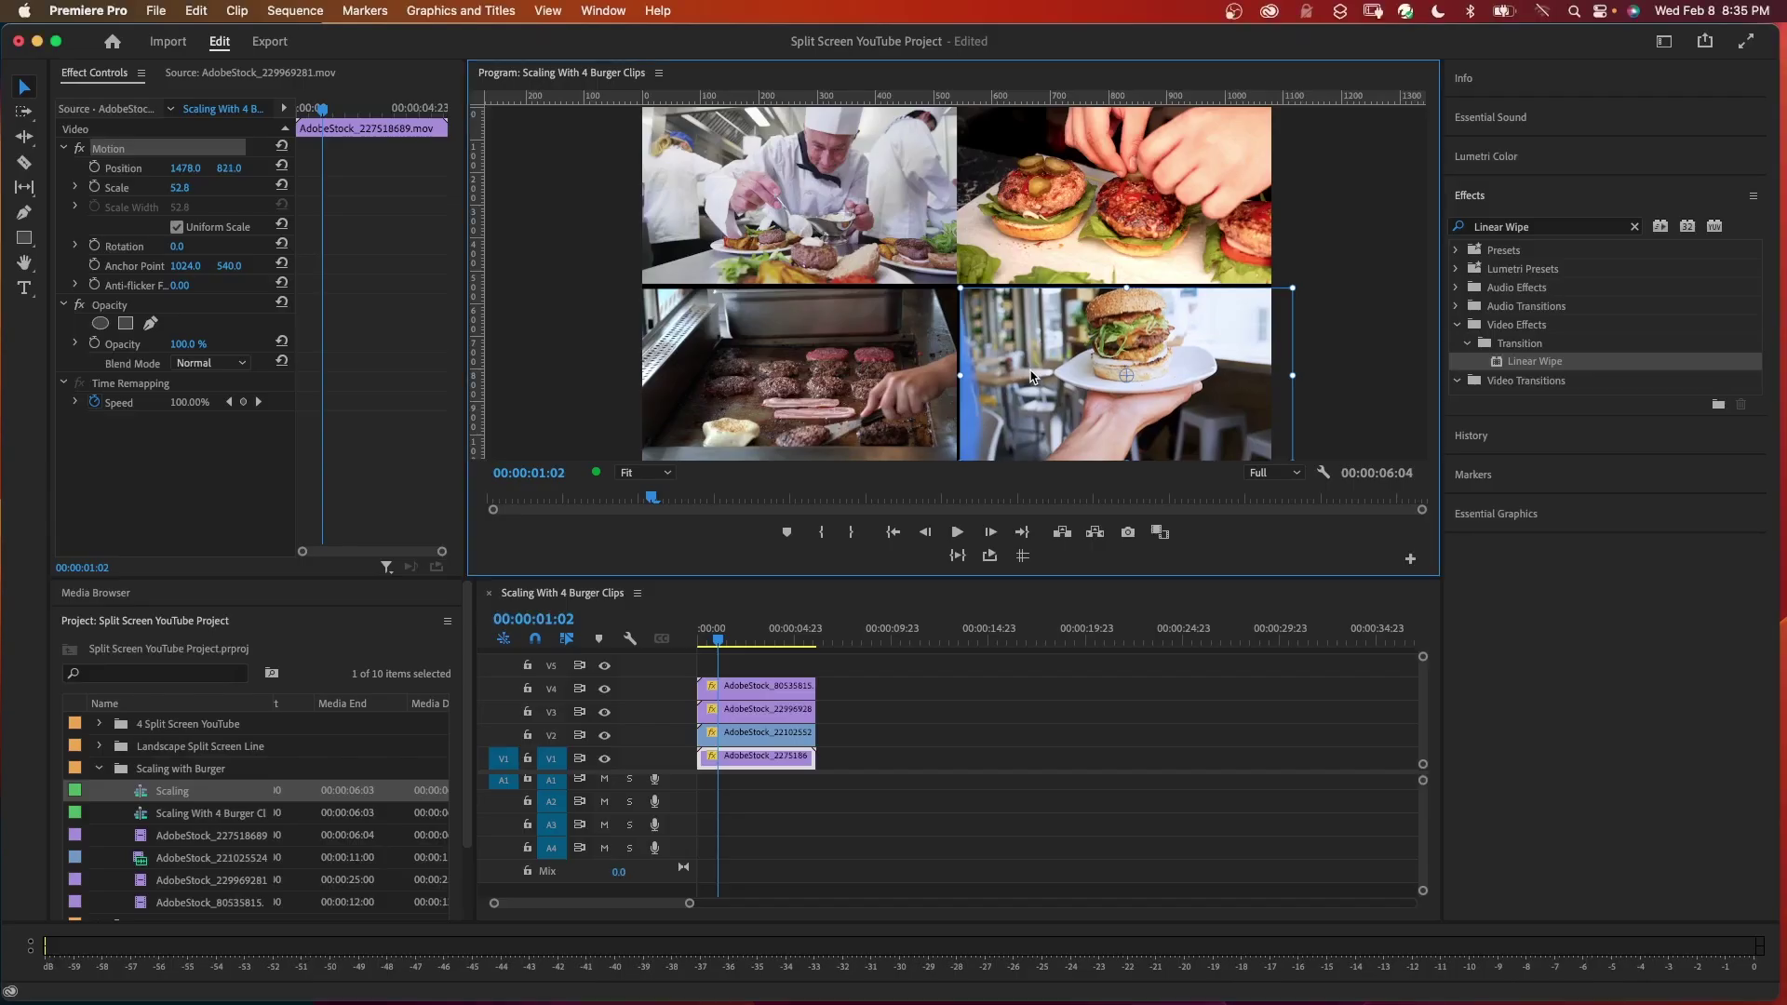
{"action": "left_click", "coordinate": [1015, 211]}
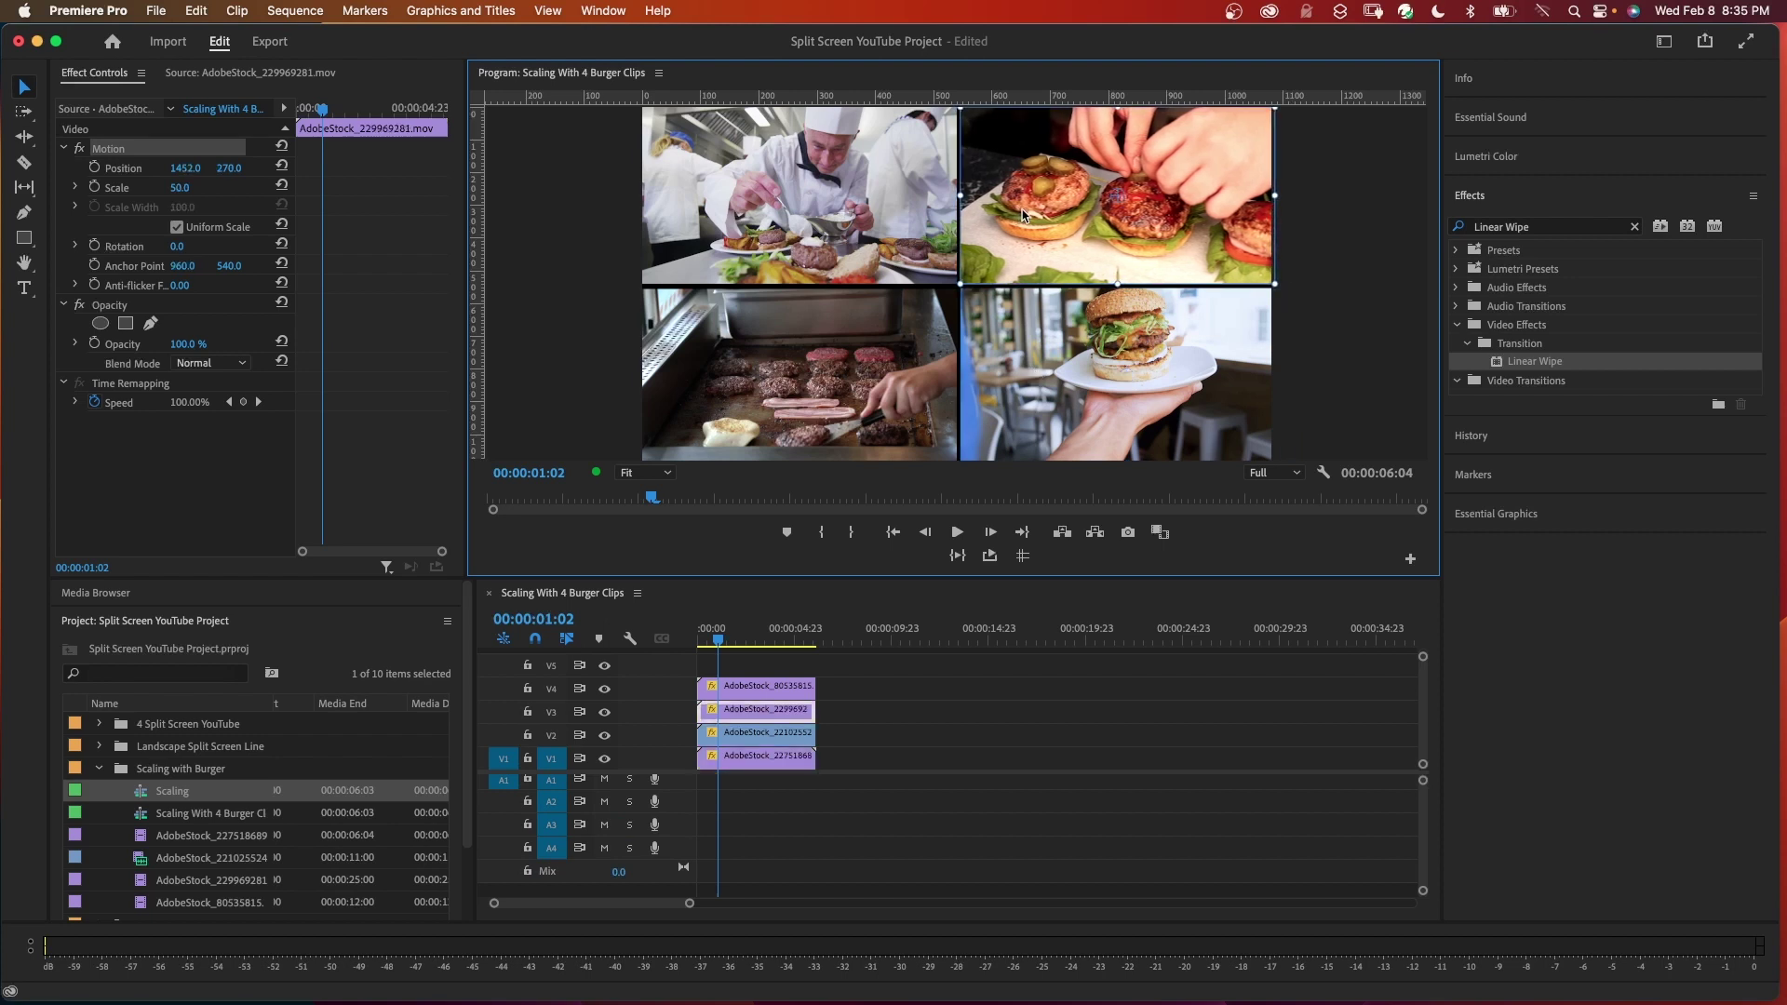
{"action": "key", "text": "shift+Left"}
{"action": "key", "text": "Left"}
{"action": "key", "text": "Right"}
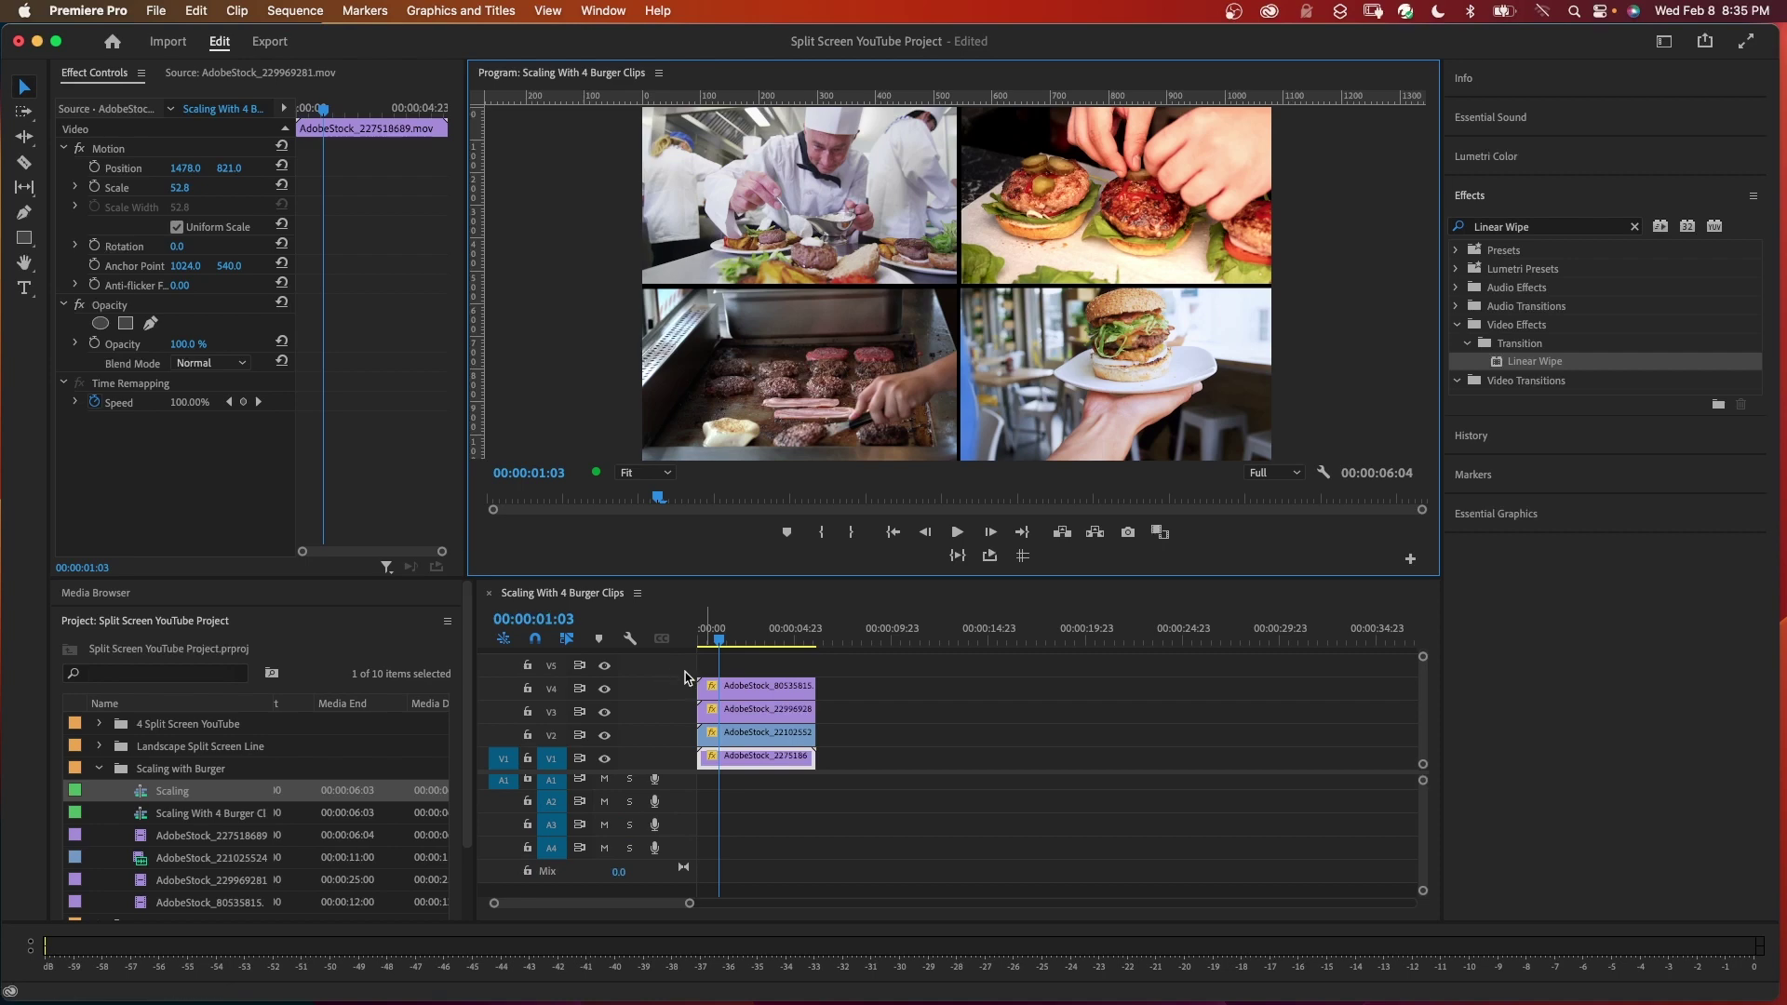
- Draw a thin horizontal rectangle across the full frame width between the upper and lower clips
{"action": "left_click", "coordinate": [24, 240]}
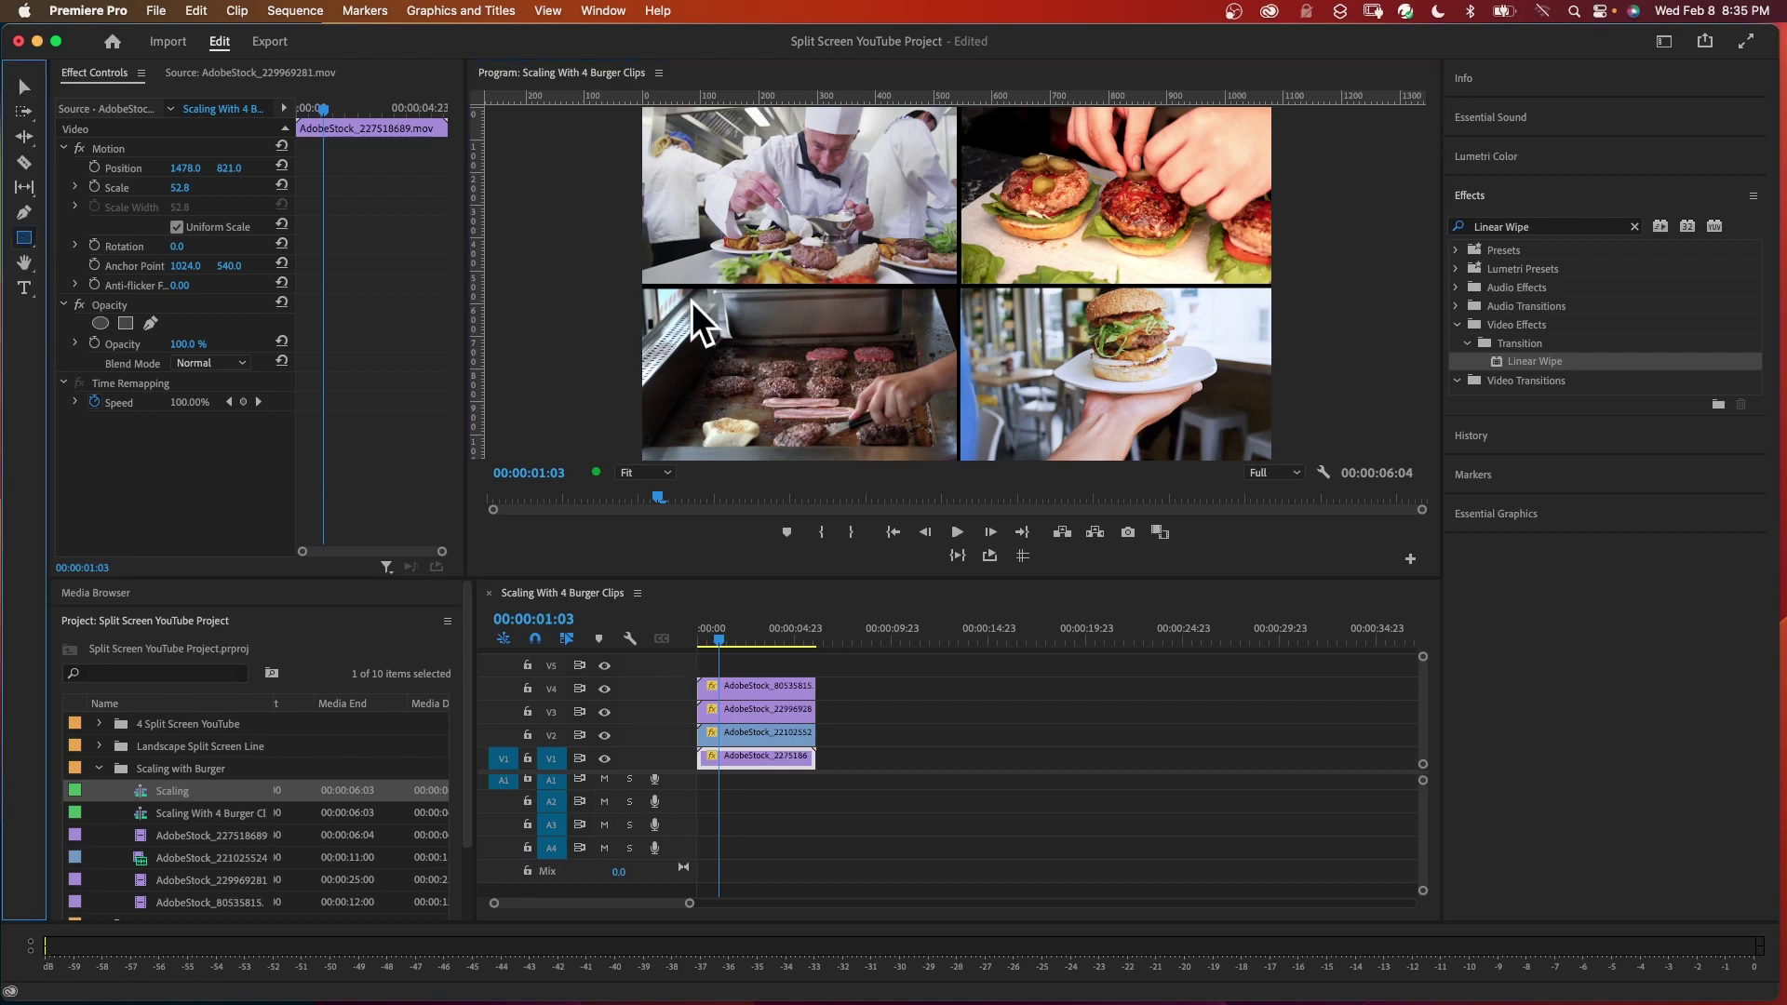
{"action": "left_click_drag", "start_coordinate": [642, 277], "coordinate": [1285, 290]}
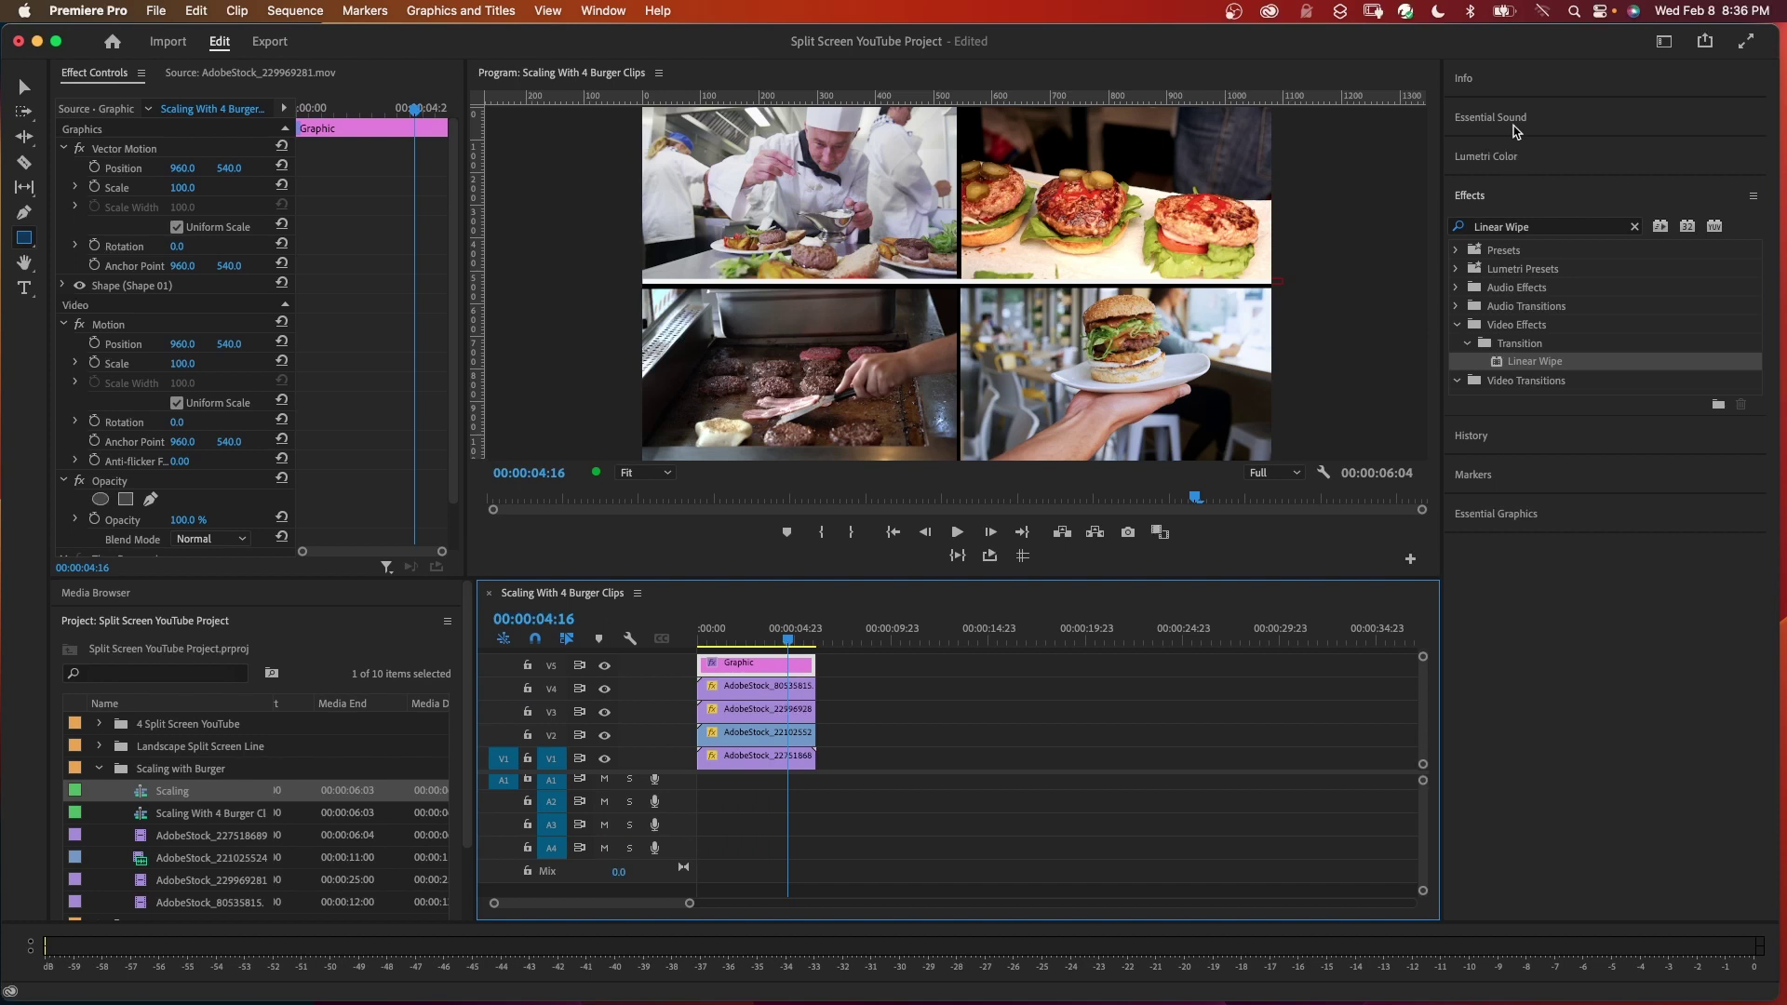
- Shift the horizontal dividing line toward the frame's left edge and draw a thin full-height rectangle between the left and right clips
{"action": "left_click", "coordinate": [1524, 511]}
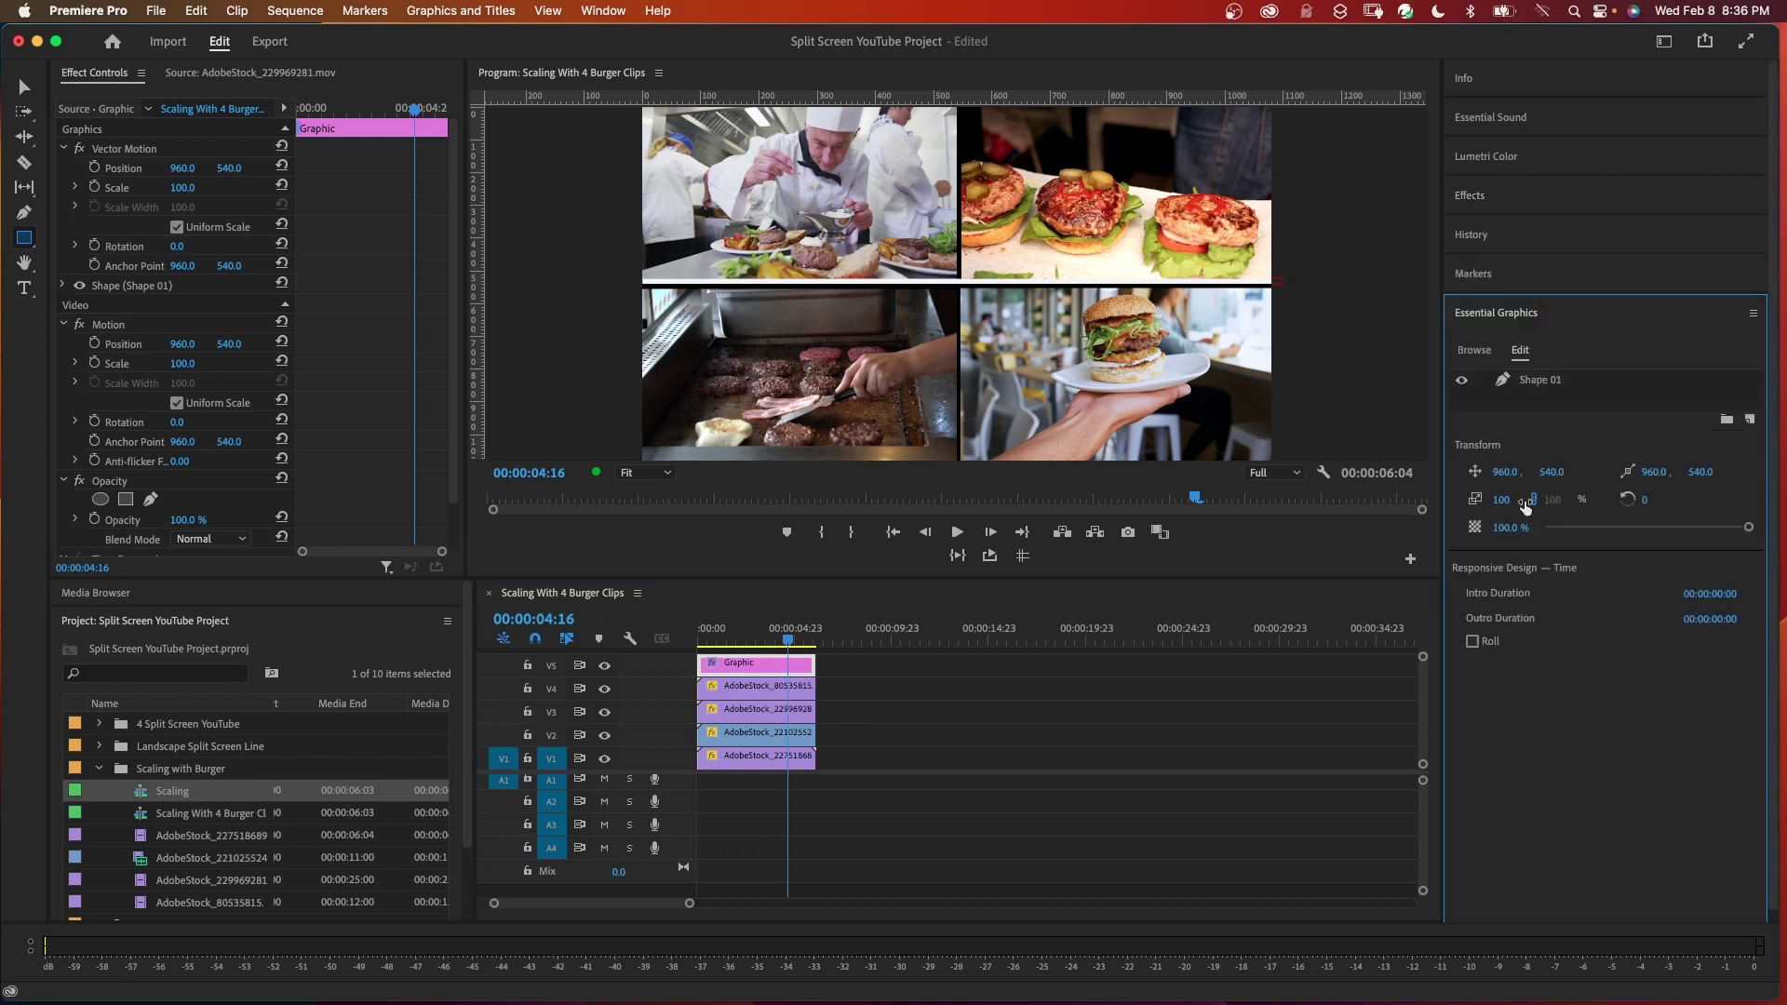
{"action": "left_click", "coordinate": [1540, 379]}
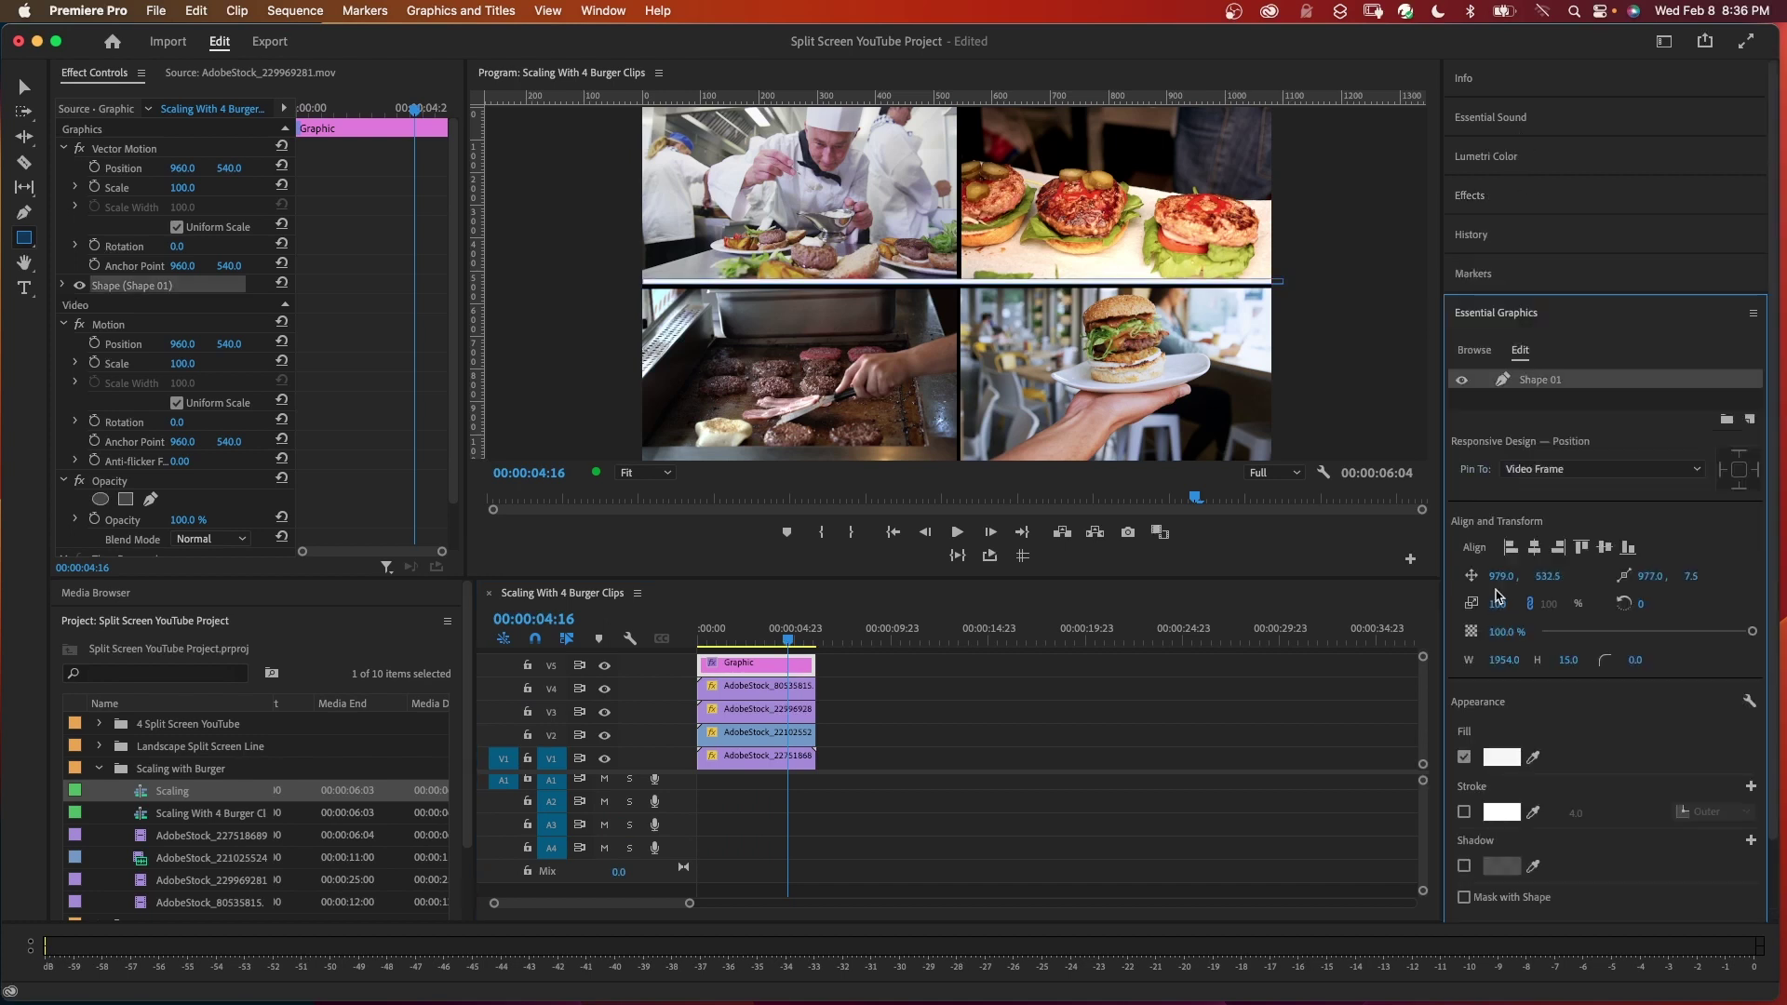
{"action": "left_click_drag", "start_coordinate": [1500, 576], "coordinate": [1470, 576]}
{"action": "left_click_drag", "start_coordinate": [956, 107], "coordinate": [959, 460]}
{"action": "left_click", "coordinate": [758, 665]}
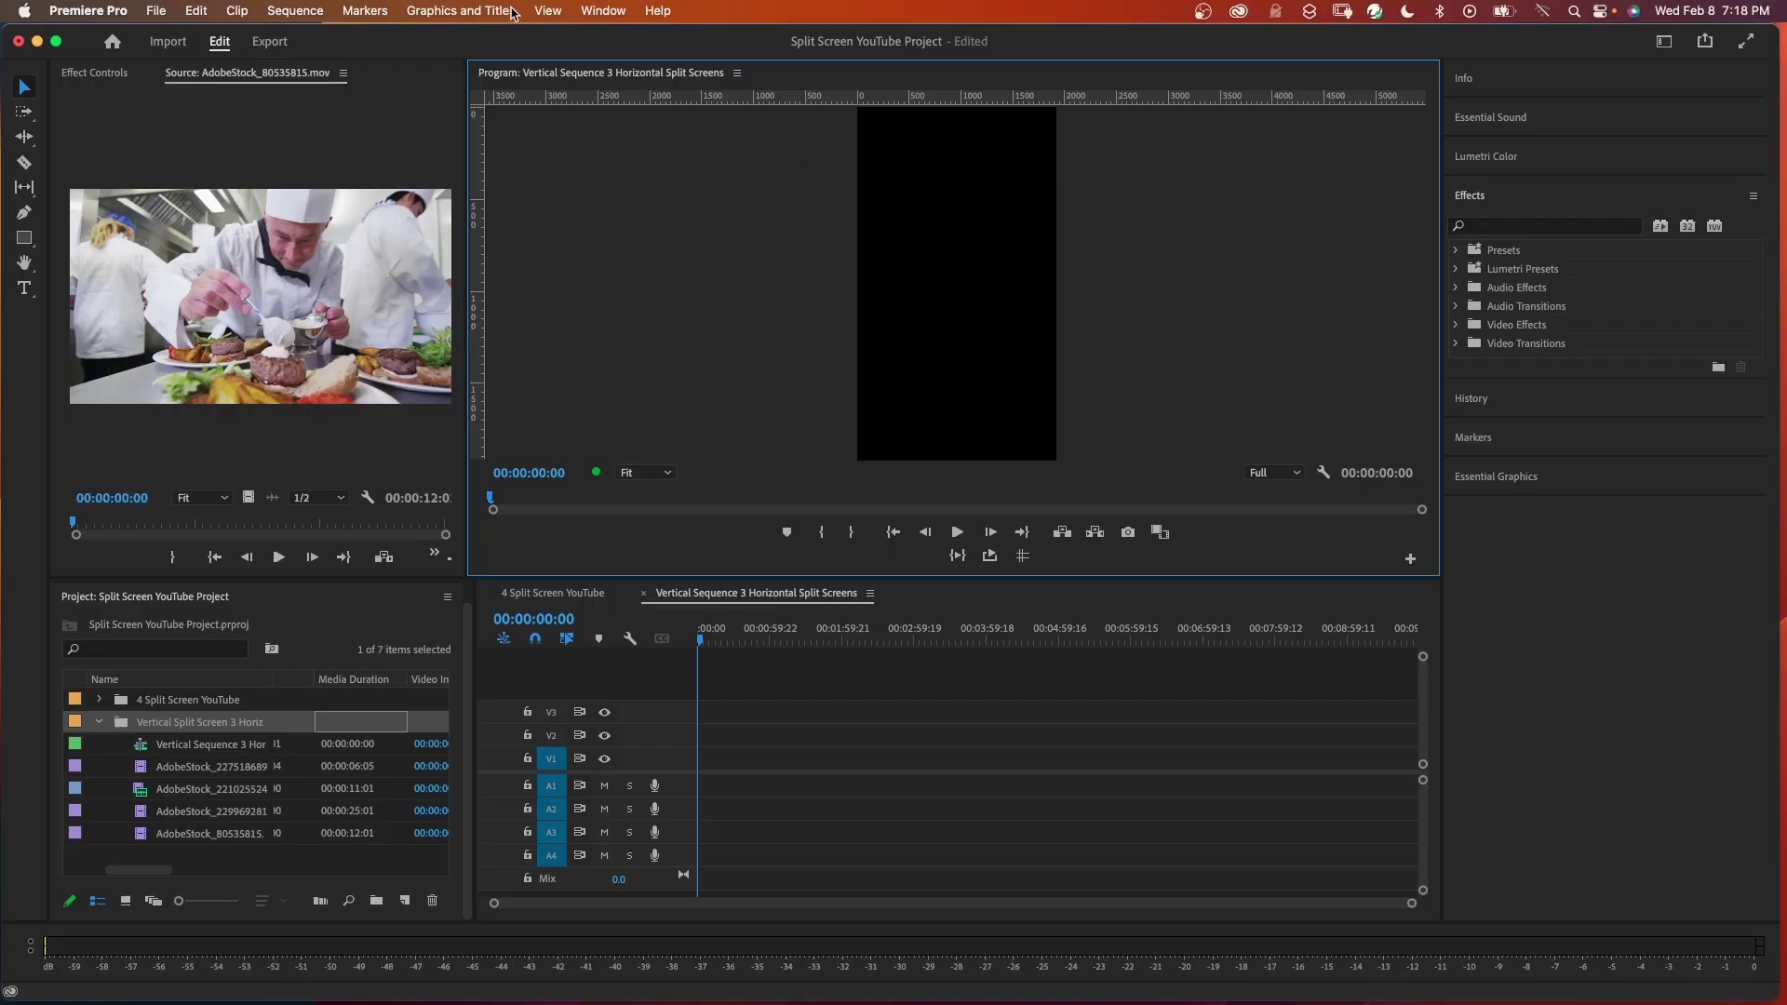
- Show guides in the vertical sequence and add a horizontal guide 640 pixels from the top
{"action": "left_click", "coordinate": [540, 11]}
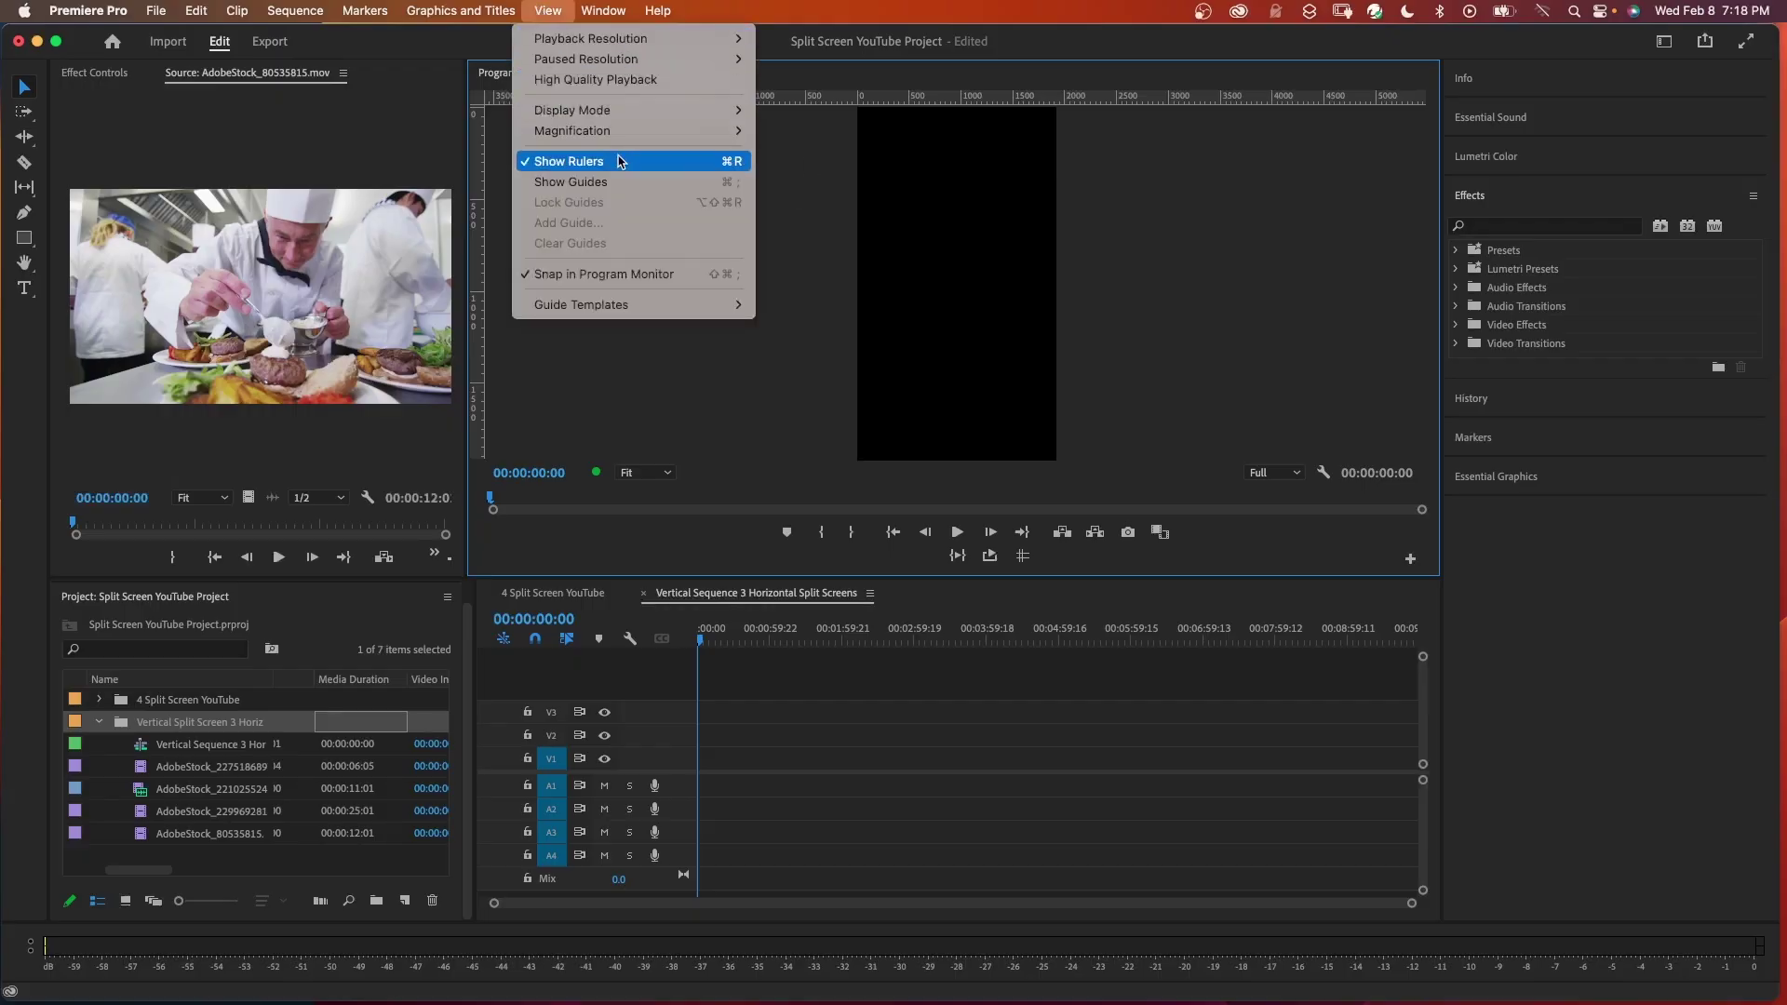
{"action": "left_click", "coordinate": [593, 181]}
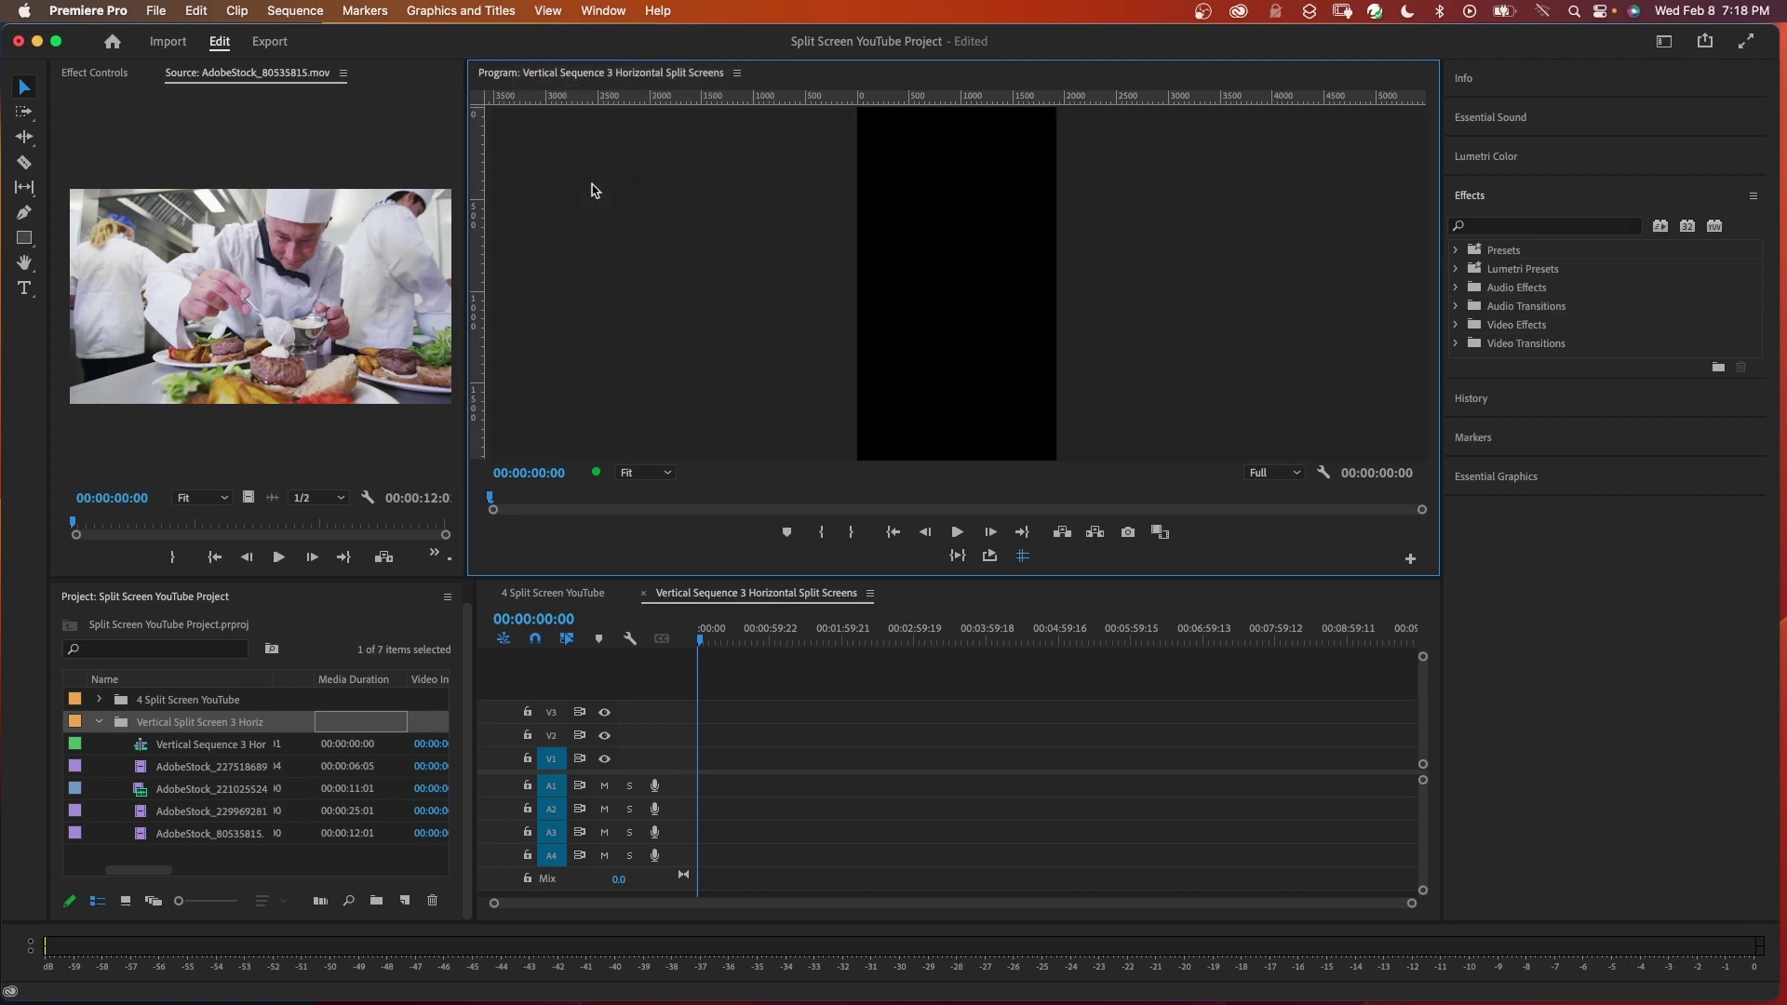
{"action": "left_click_drag", "start_coordinate": [929, 98], "coordinate": [939, 224]}
{"action": "right_click", "coordinate": [941, 224]}
{"action": "left_click", "coordinate": [968, 245]}
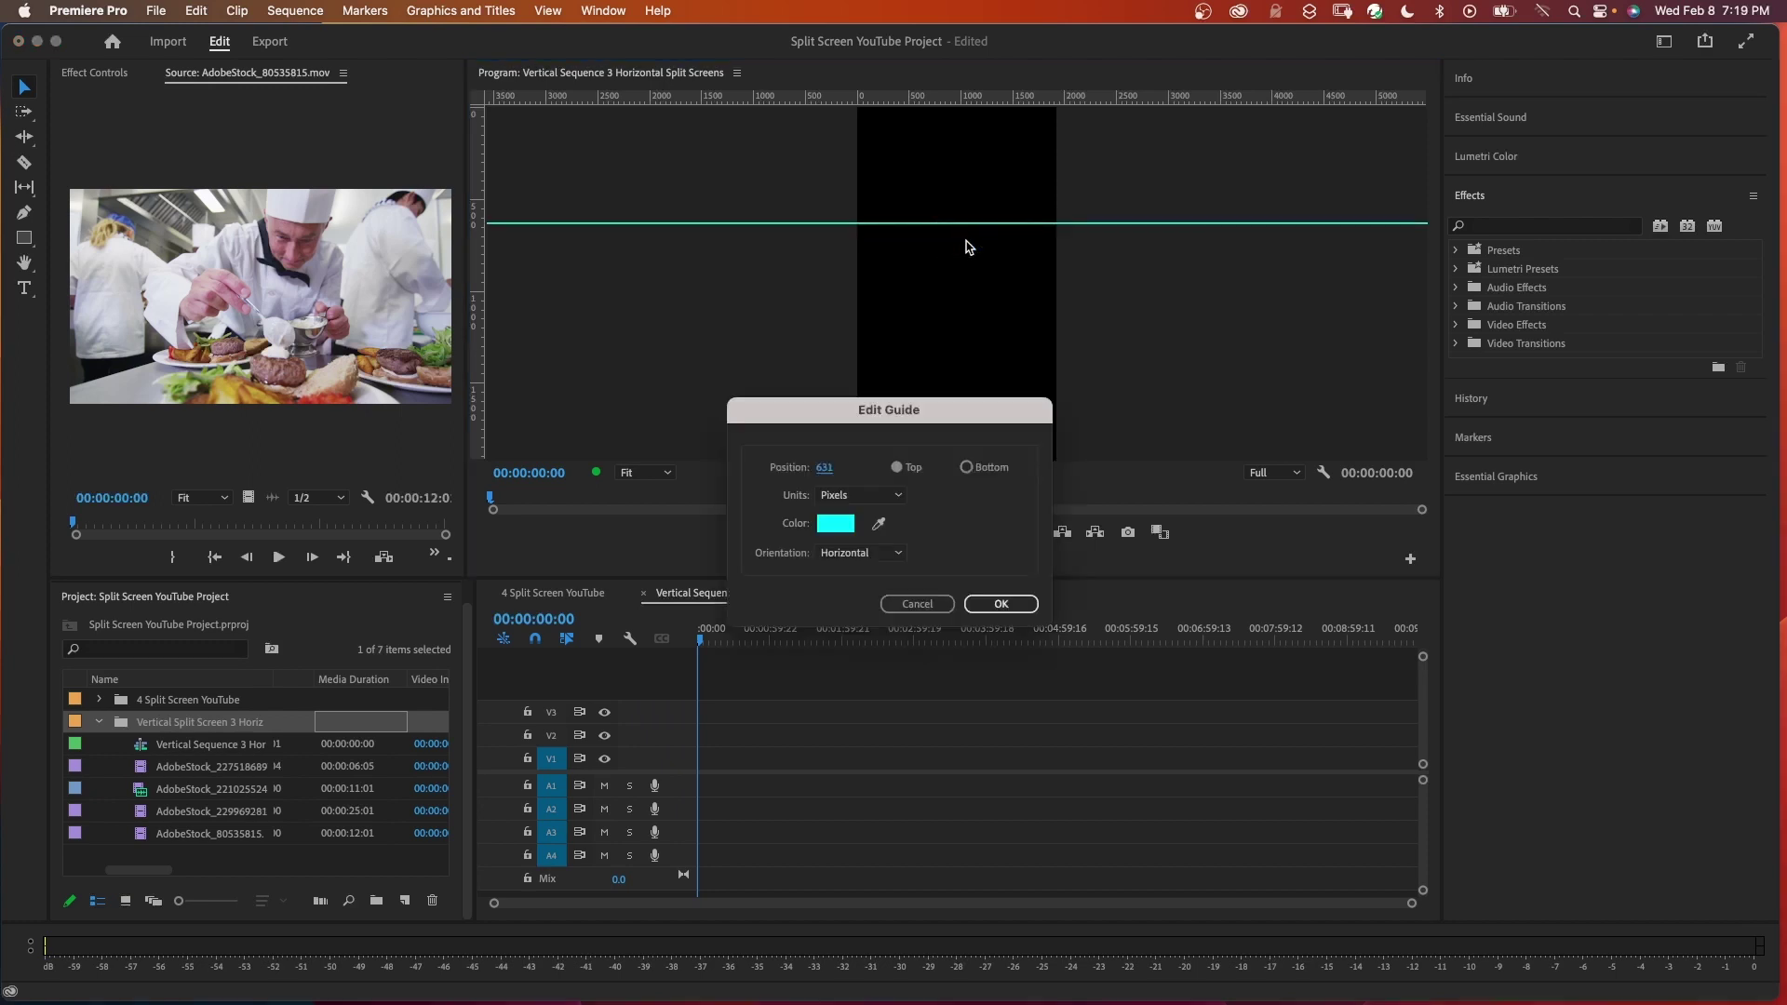
{"action": "double_click", "coordinate": [837, 468]}
{"action": "type", "text": "640"}
{"action": "left_click", "coordinate": [988, 605]}
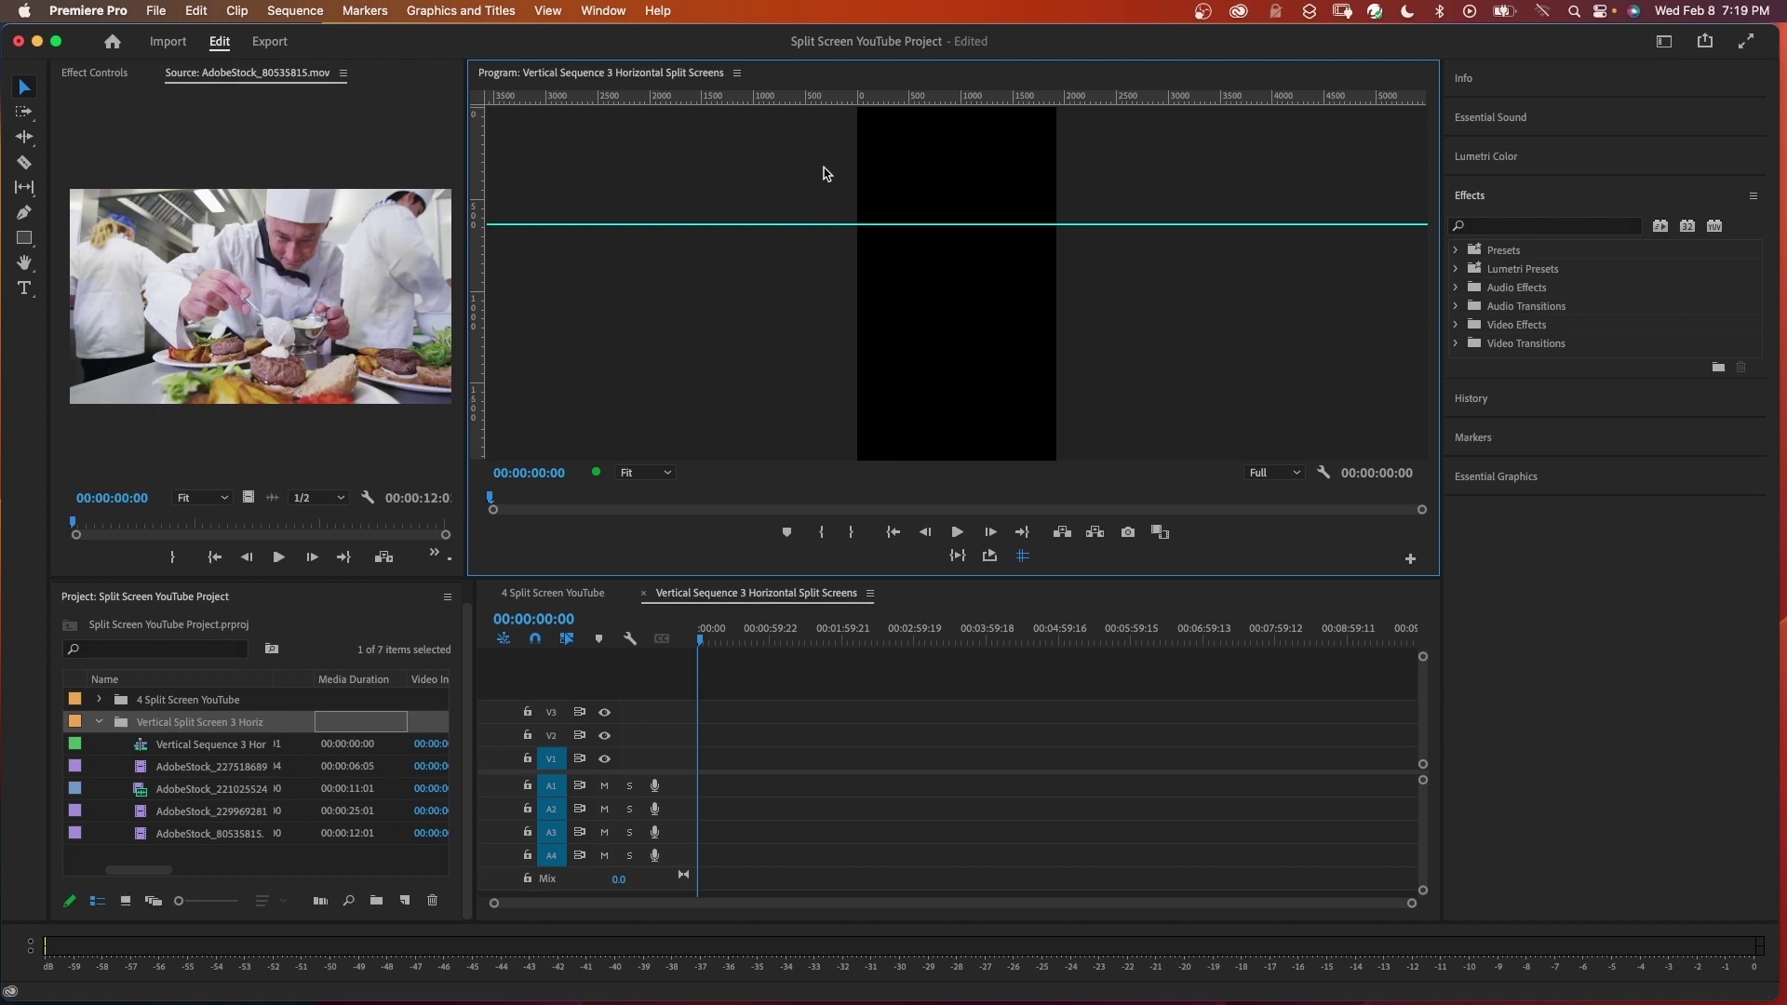
- Add a second horizontal guide 1280 pixels from the top of the frame
{"action": "left_click_drag", "start_coordinate": [902, 103], "coordinate": [929, 336]}
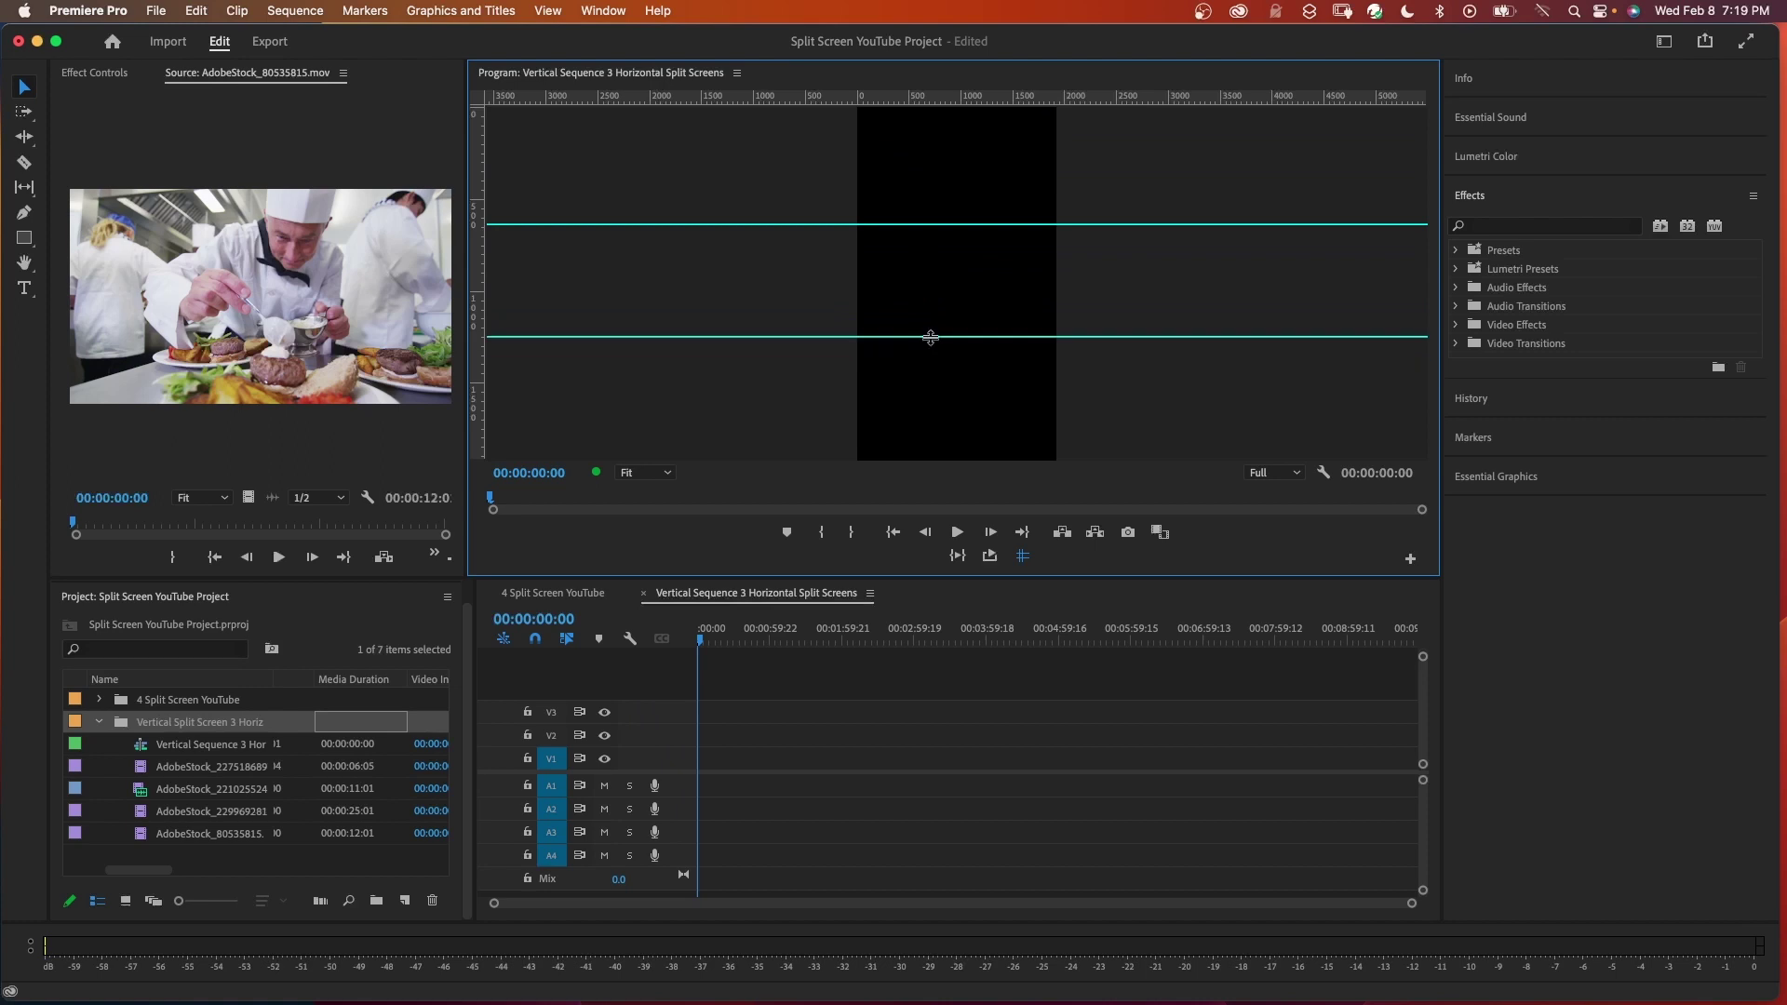
{"action": "right_click", "coordinate": [930, 336]}
{"action": "left_click", "coordinate": [950, 356]}
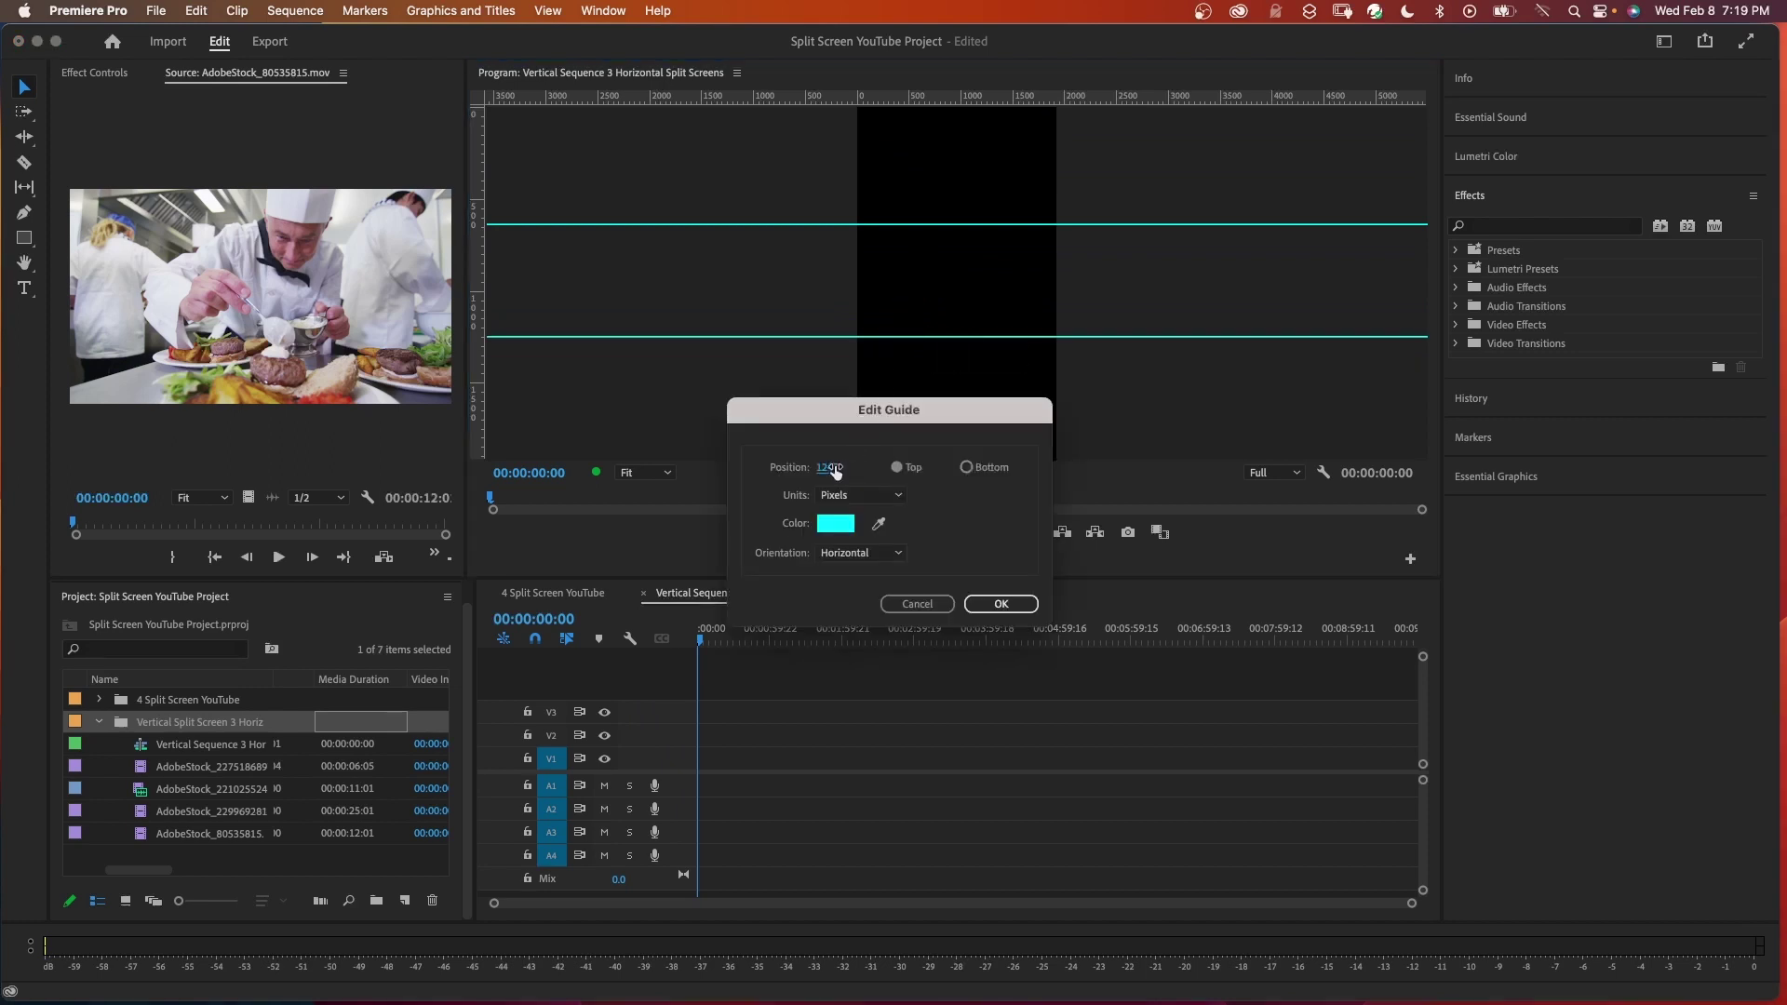
{"action": "left_click", "coordinate": [828, 467]}
{"action": "type", "text": "1280"}
{"action": "key", "text": "Return"}
- Place AdobeStock_227518689 on V1 with the existing sequence settings kept, and stack AdobeStock_221025524 above it on V2
{"action": "left_click_drag", "start_coordinate": [148, 768], "coordinate": [706, 765]}
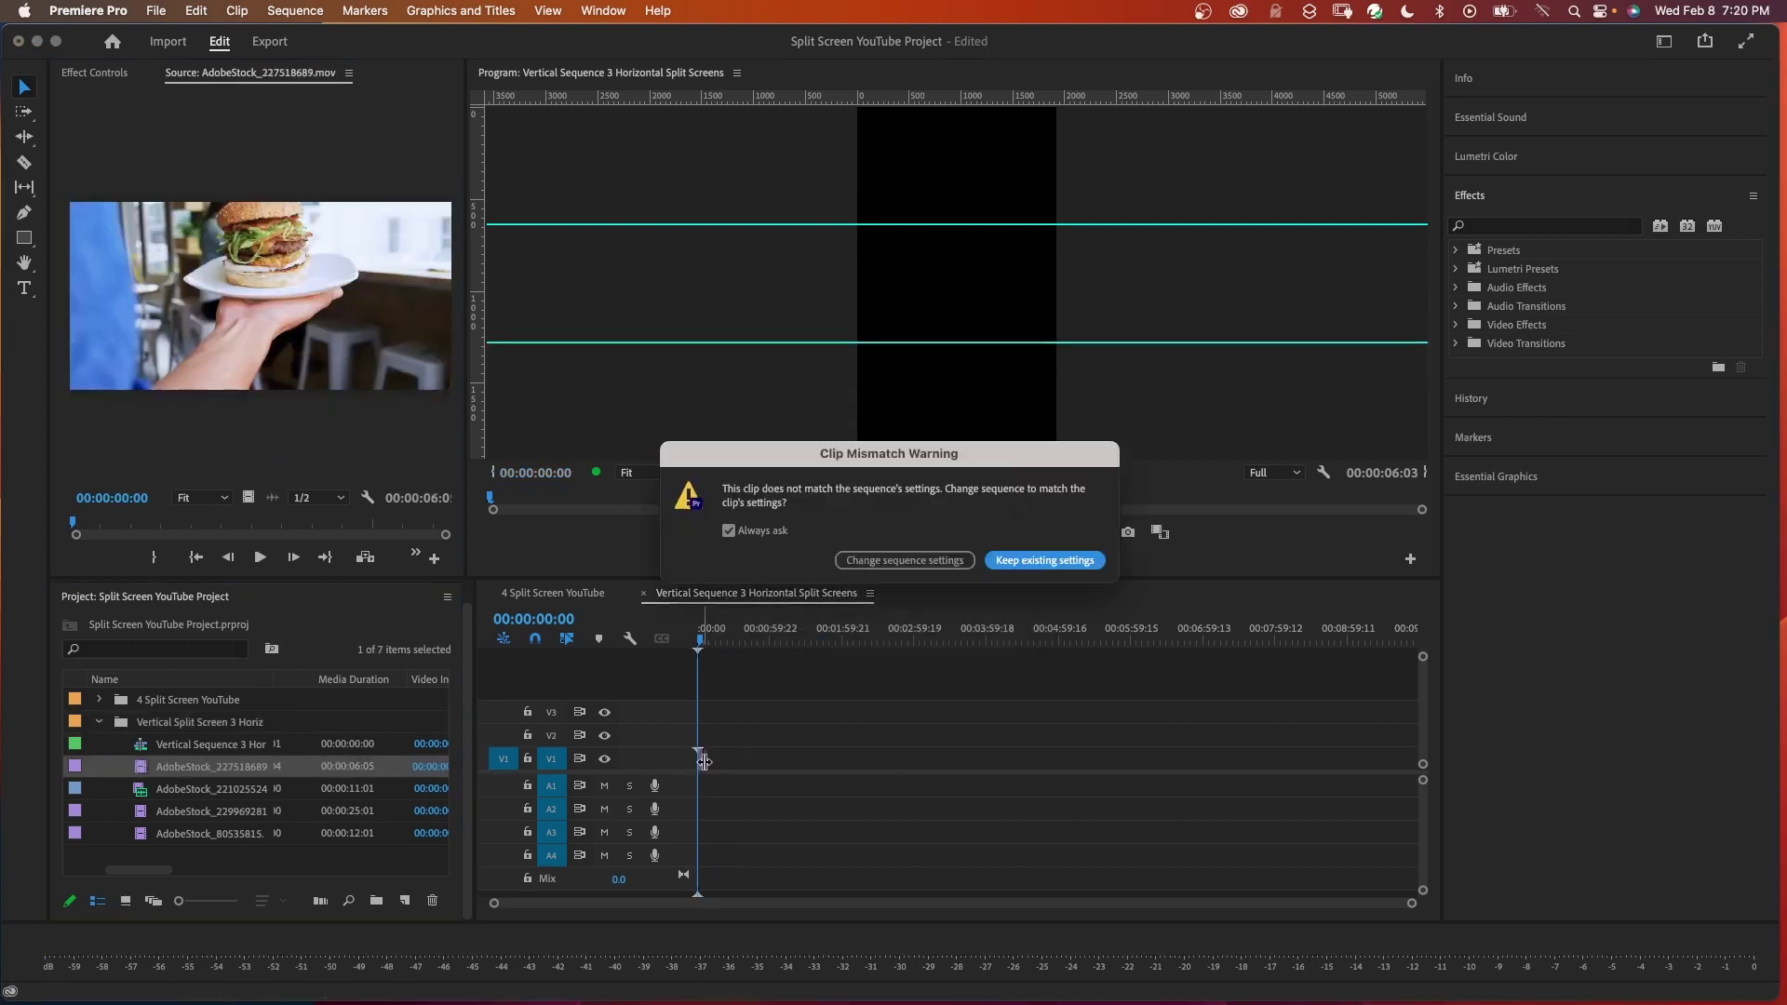
{"action": "left_click", "coordinate": [1021, 561]}
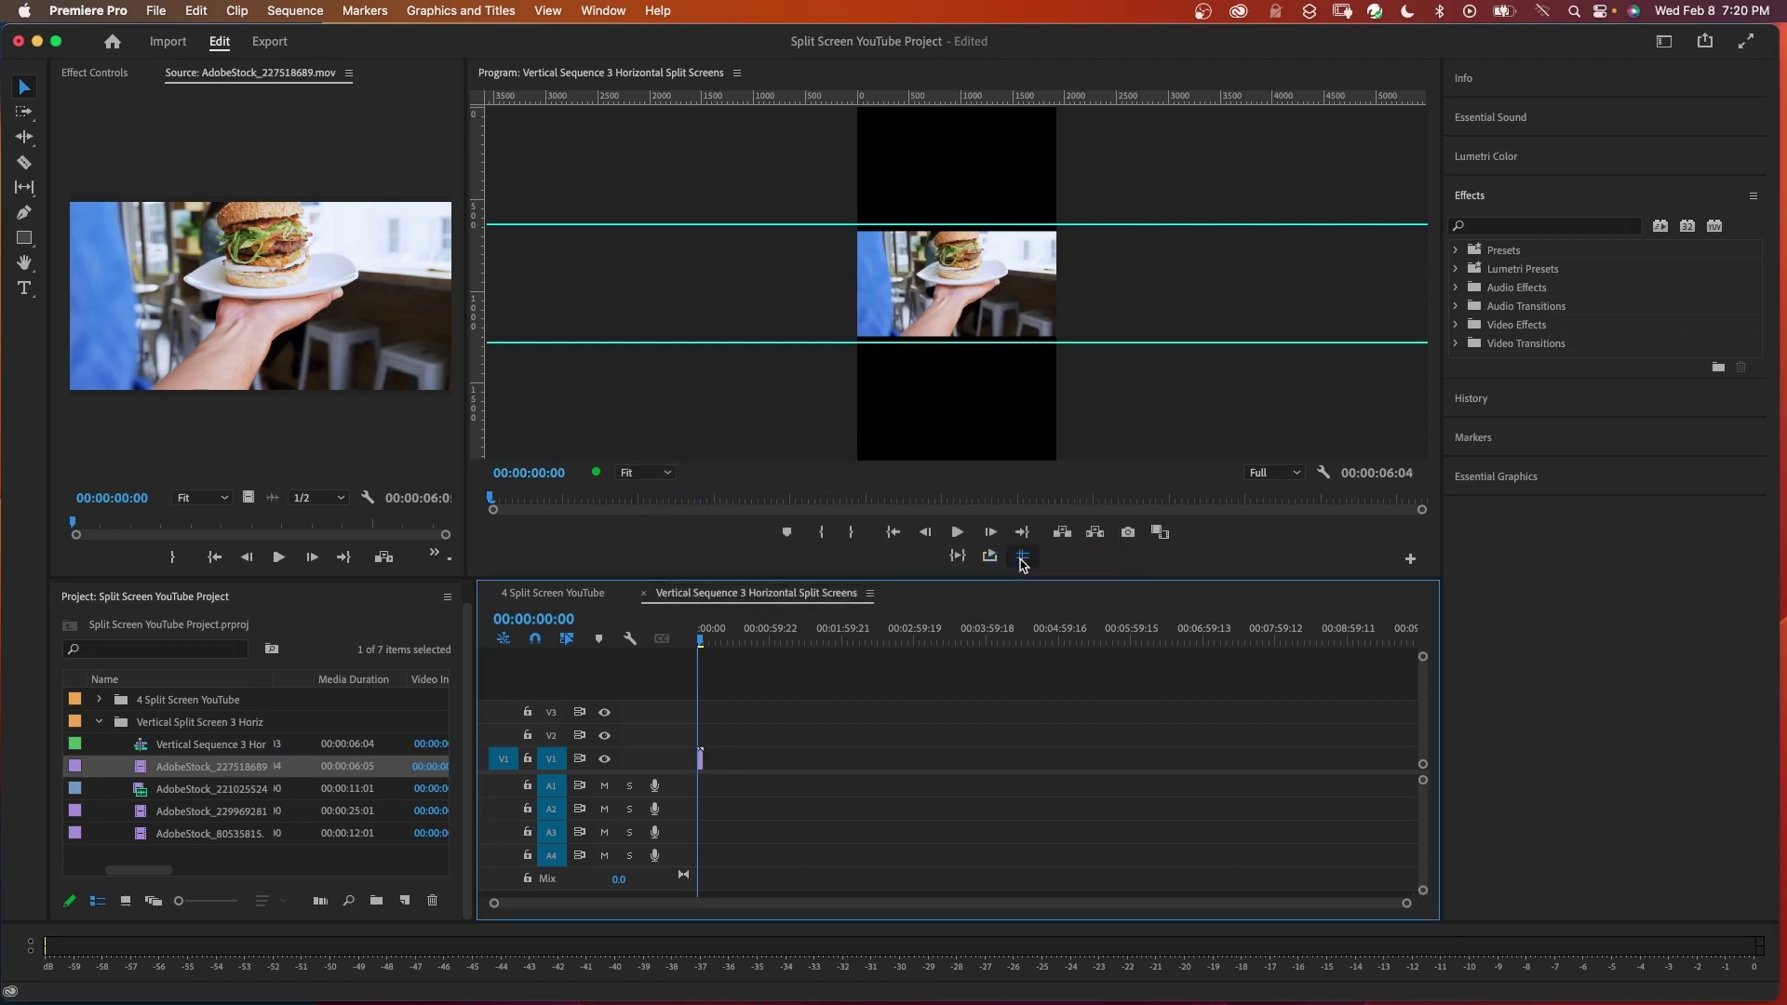
{"action": "left_click_drag", "start_coordinate": [212, 788], "coordinate": [704, 738]}
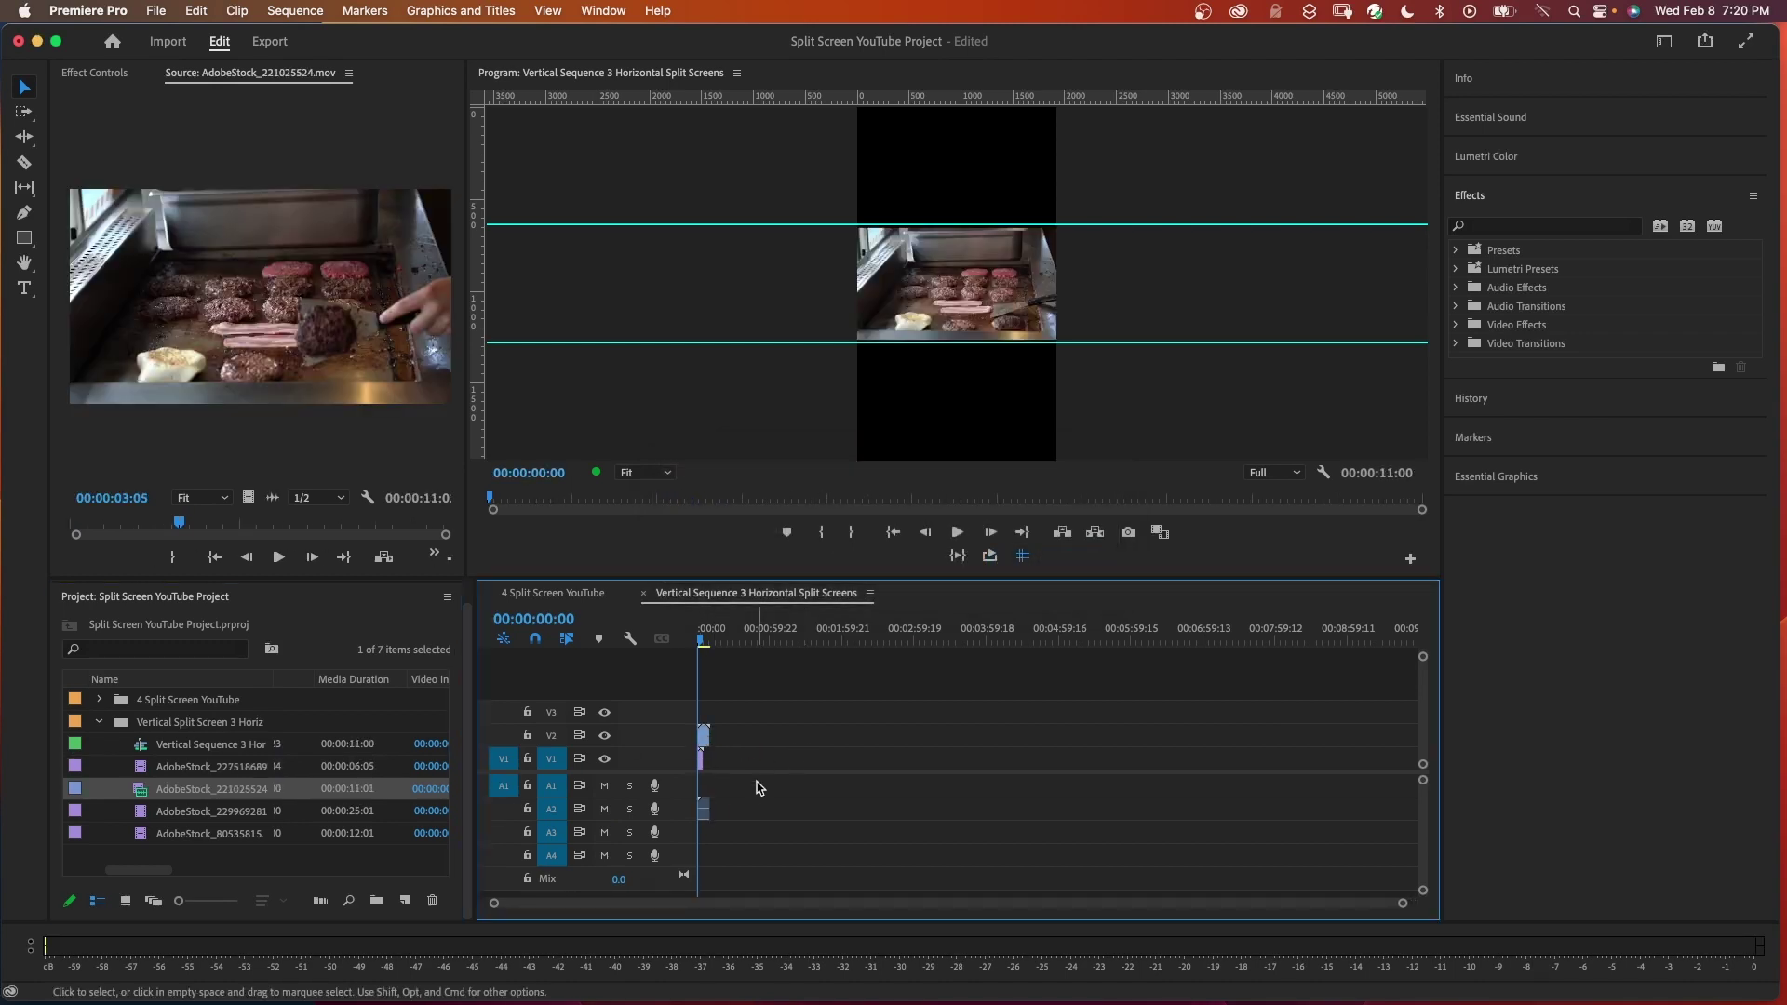
{"action": "scroll", "coordinate": [737, 802], "scroll_direction": "up", "scroll_amount": 5}
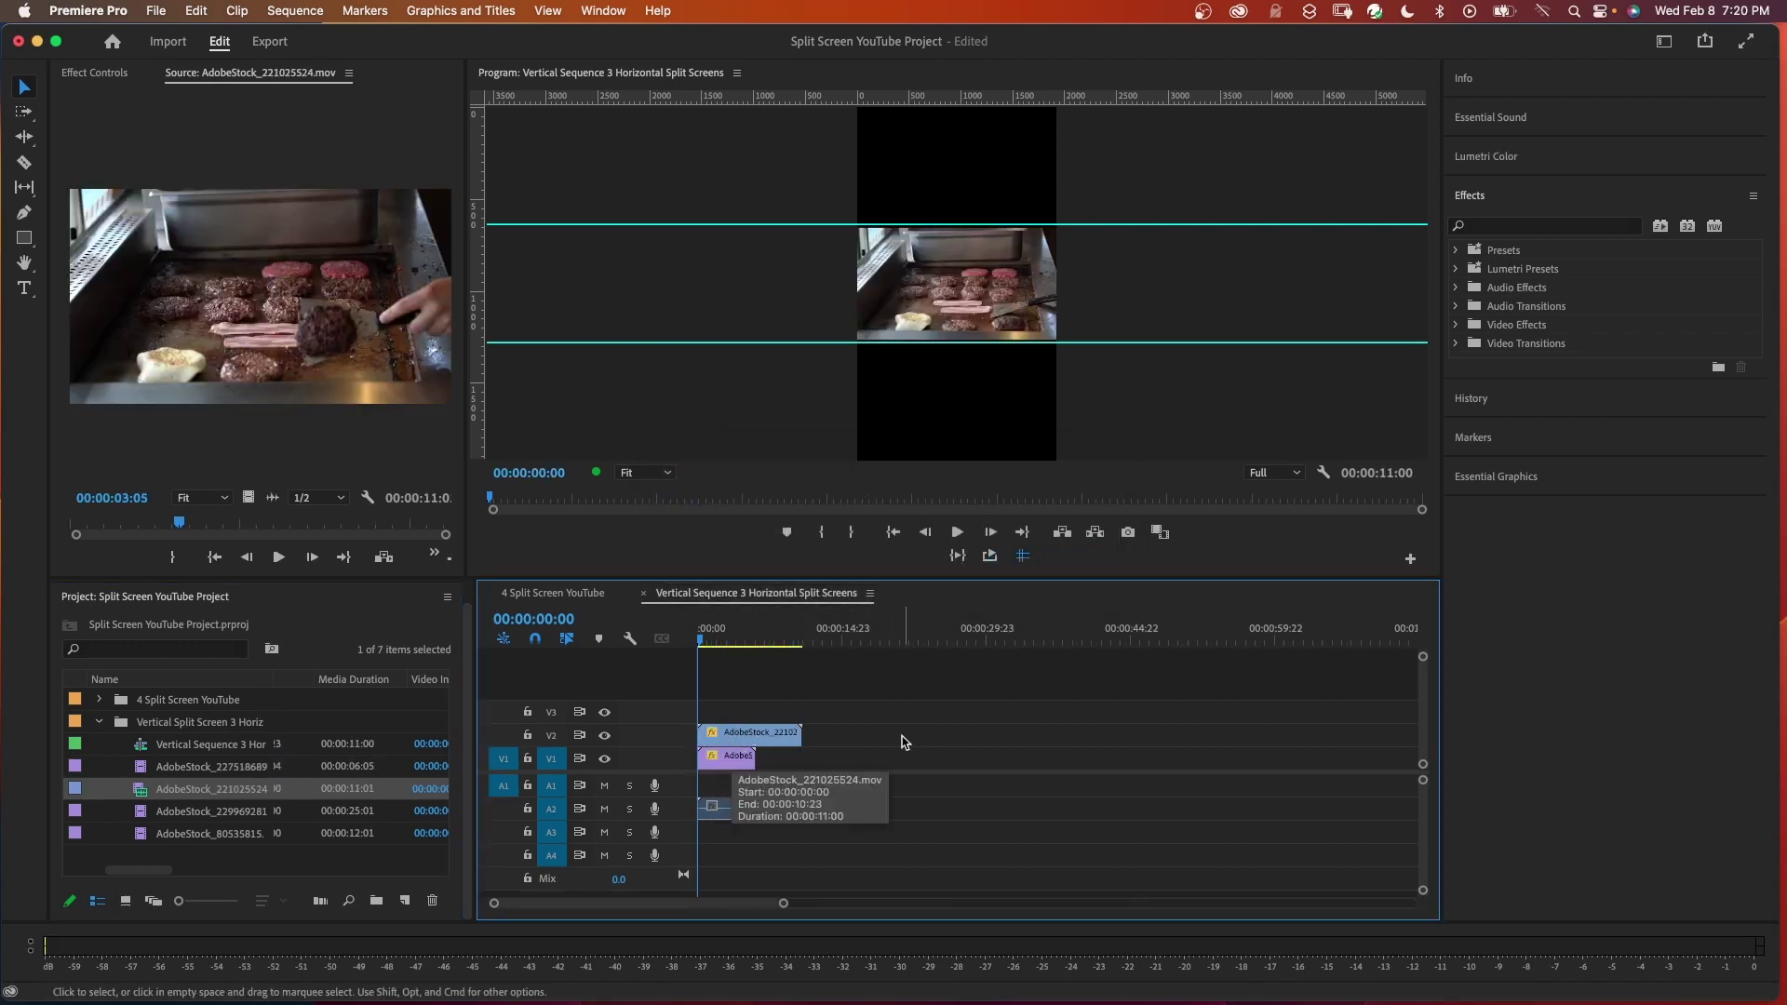
{"action": "scroll", "coordinate": [907, 735], "scroll_direction": "up", "scroll_amount": 3}
- Unlink the V2 grill clip from its audio and delete the audio
{"action": "left_click", "coordinate": [796, 817]}
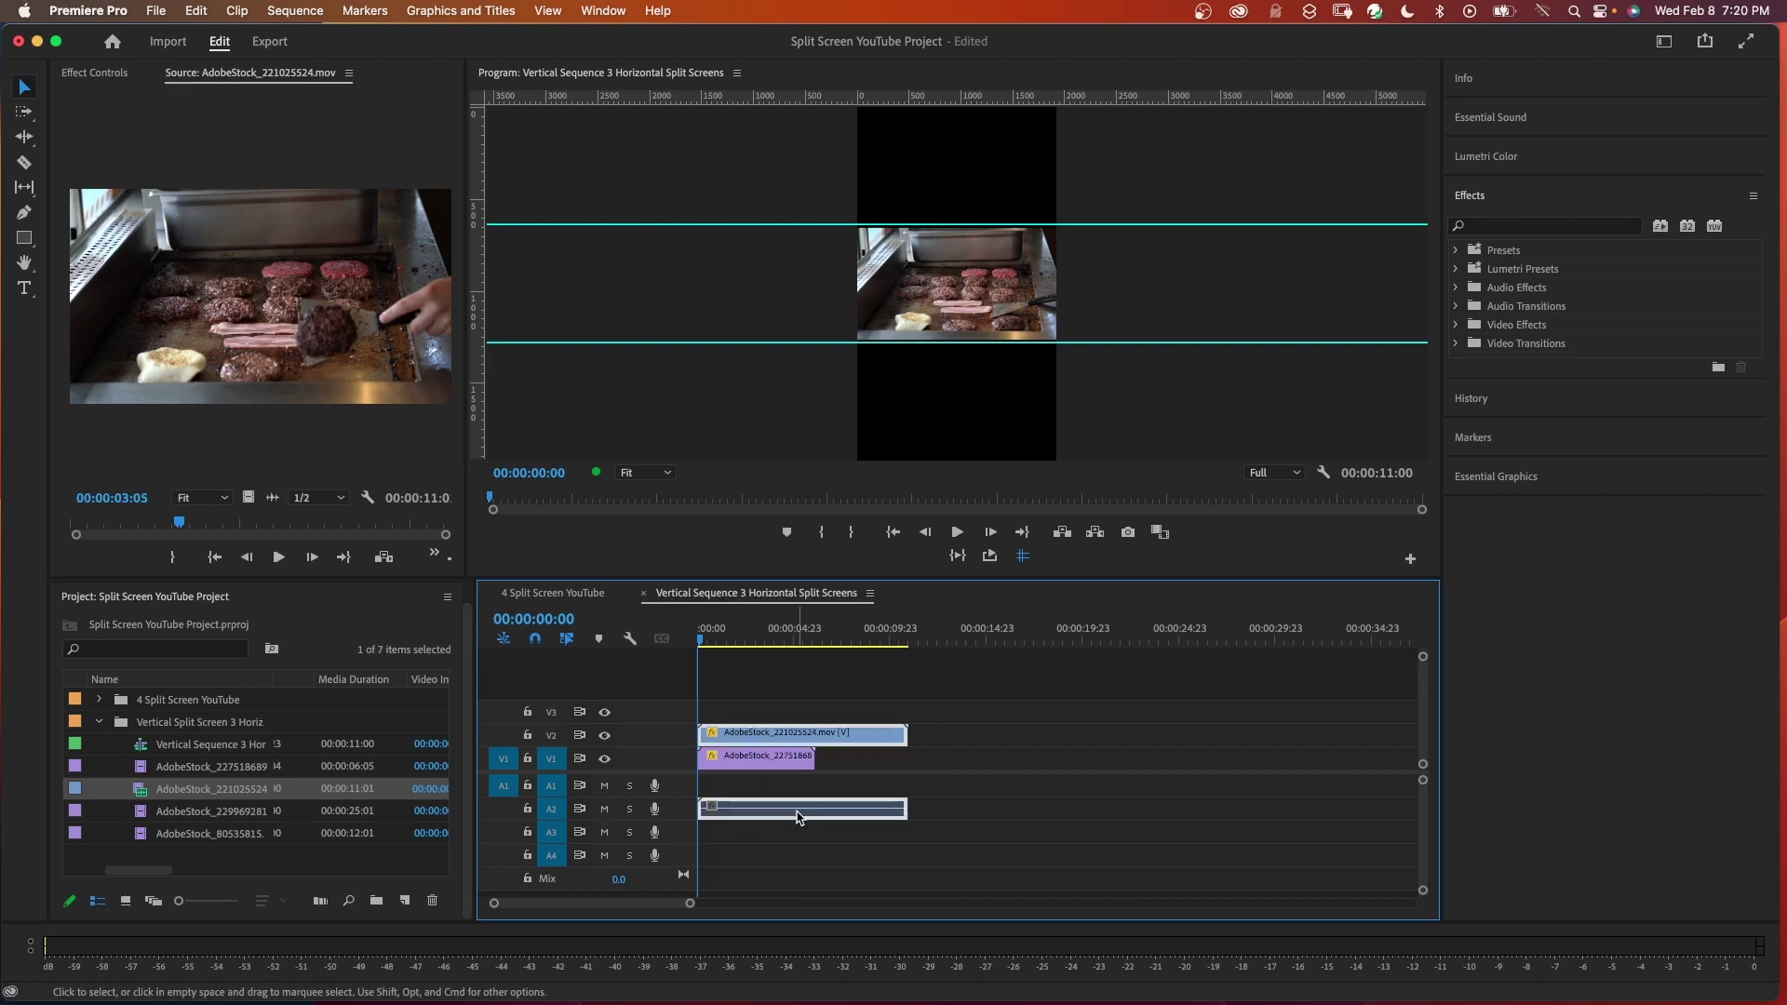
{"action": "scroll", "coordinate": [789, 817], "scroll_direction": "down", "scroll_amount": 1}
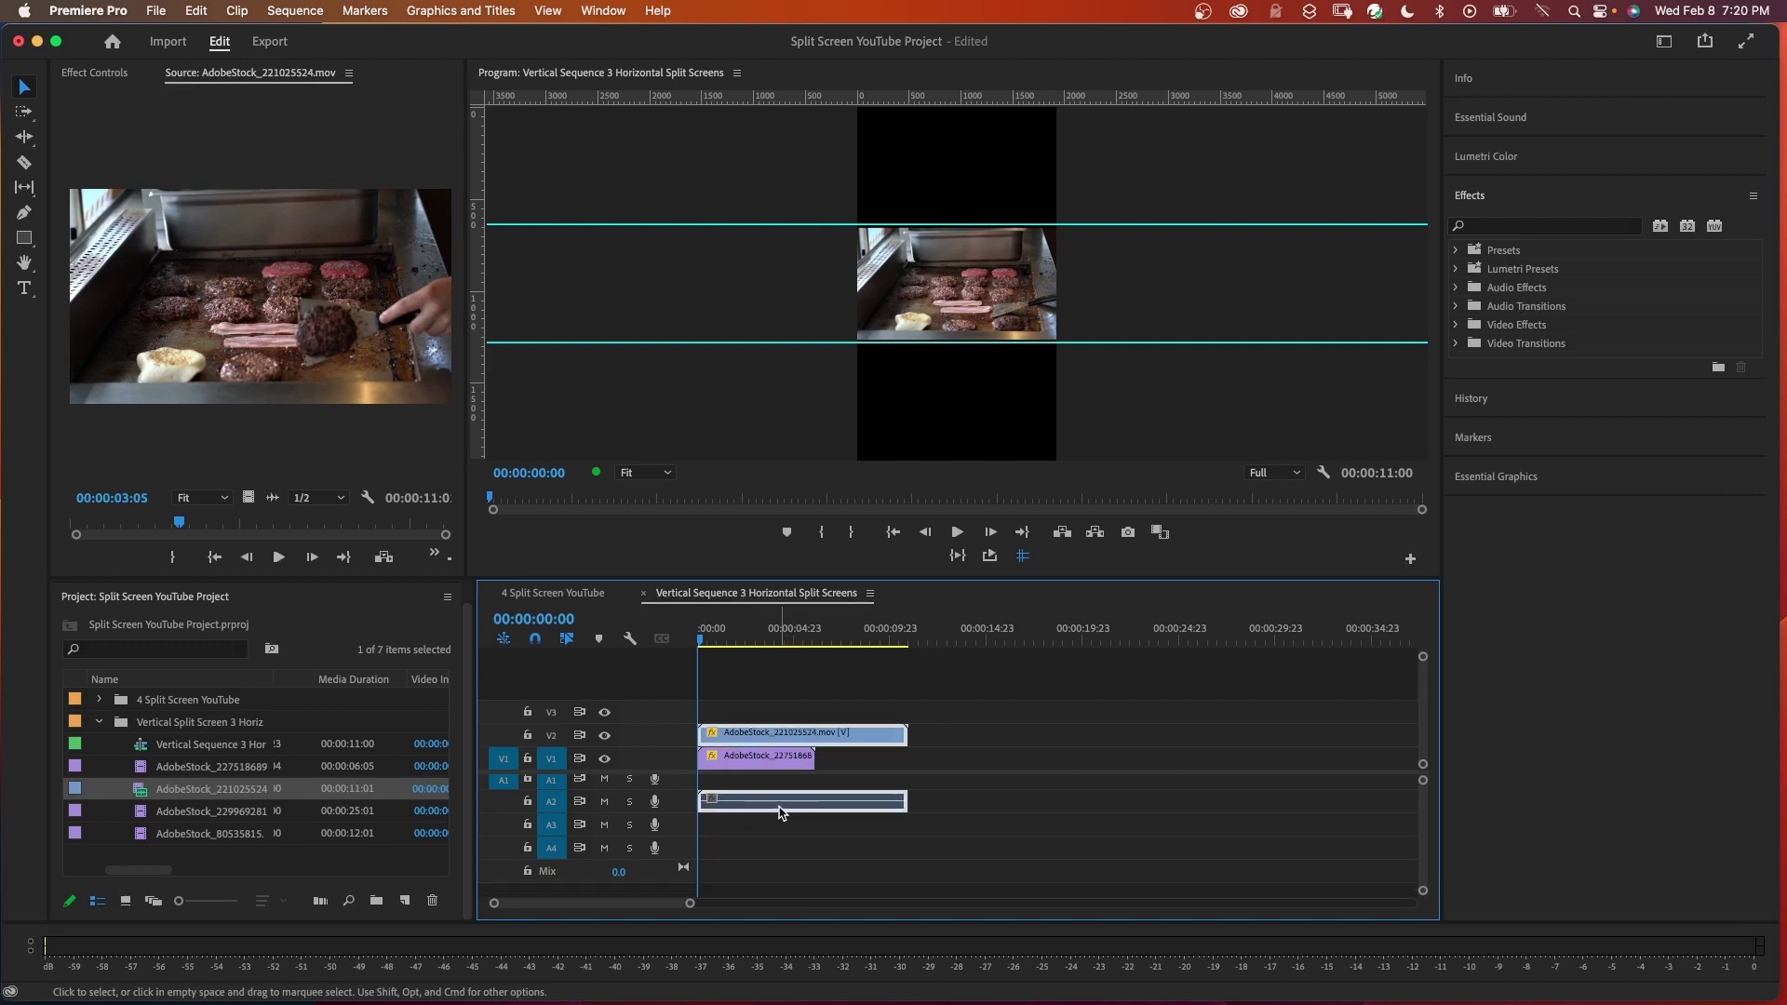
{"action": "right_click", "coordinate": [775, 808]}
{"action": "left_click", "coordinate": [831, 945]}
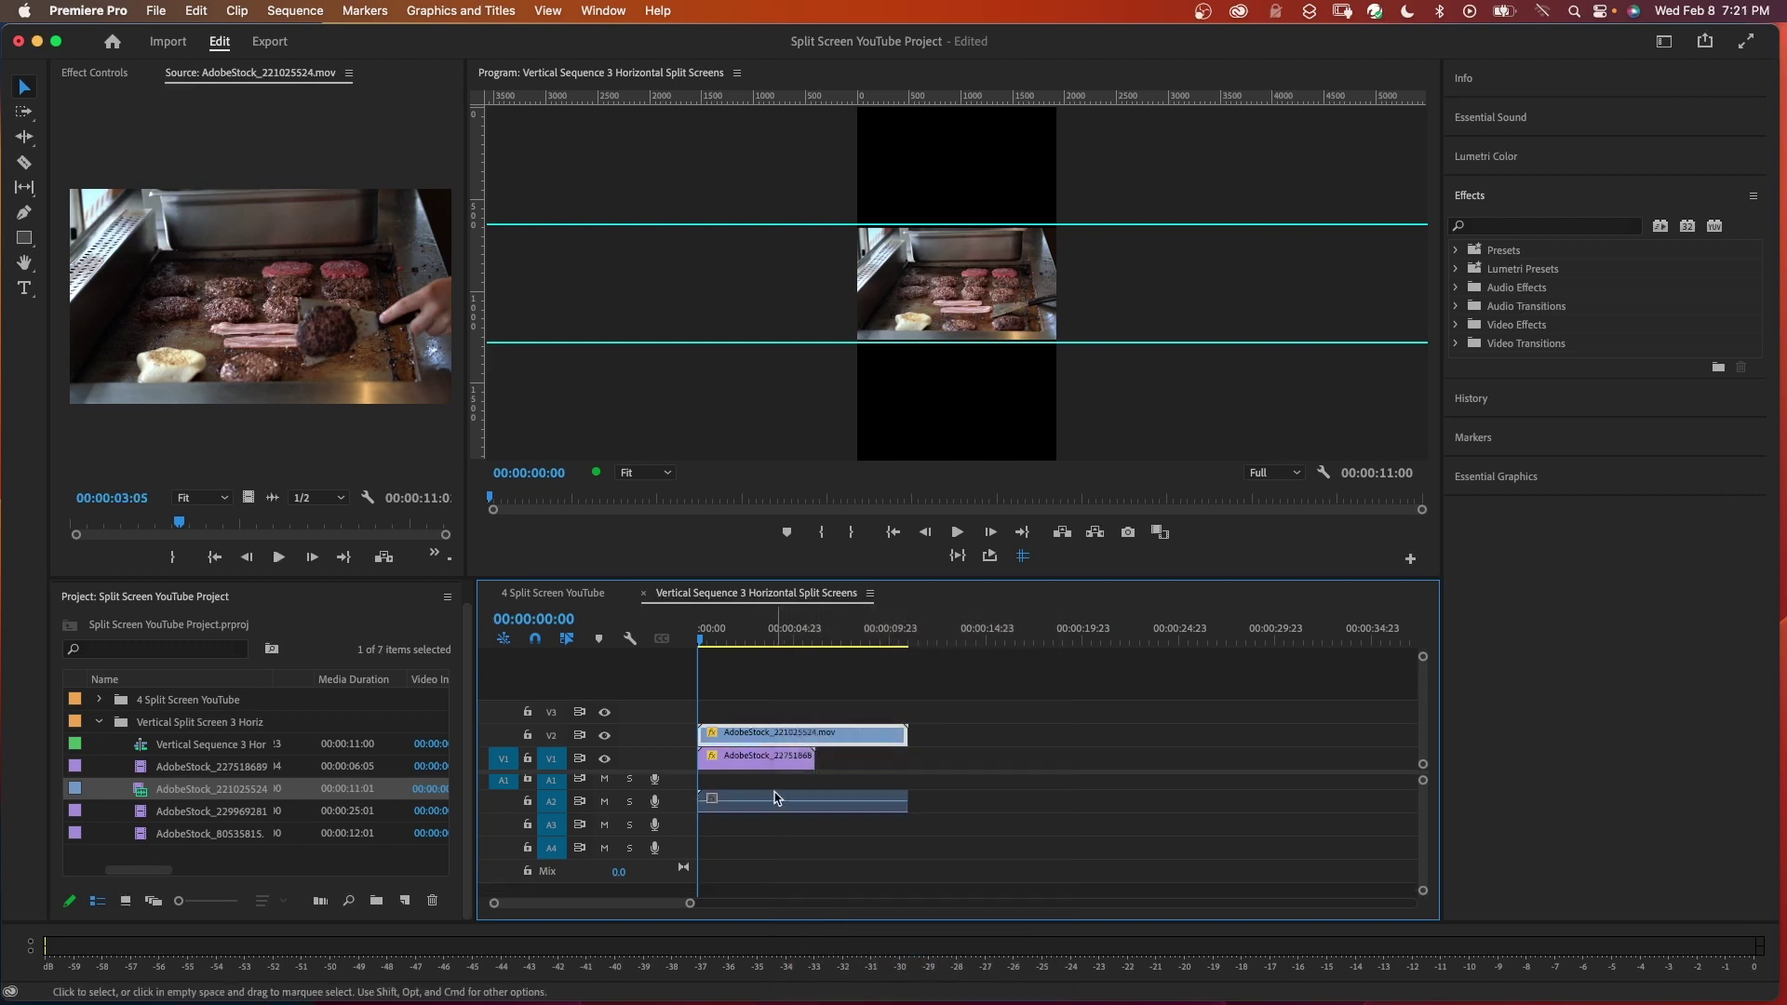
{"action": "key", "text": "Delete"}
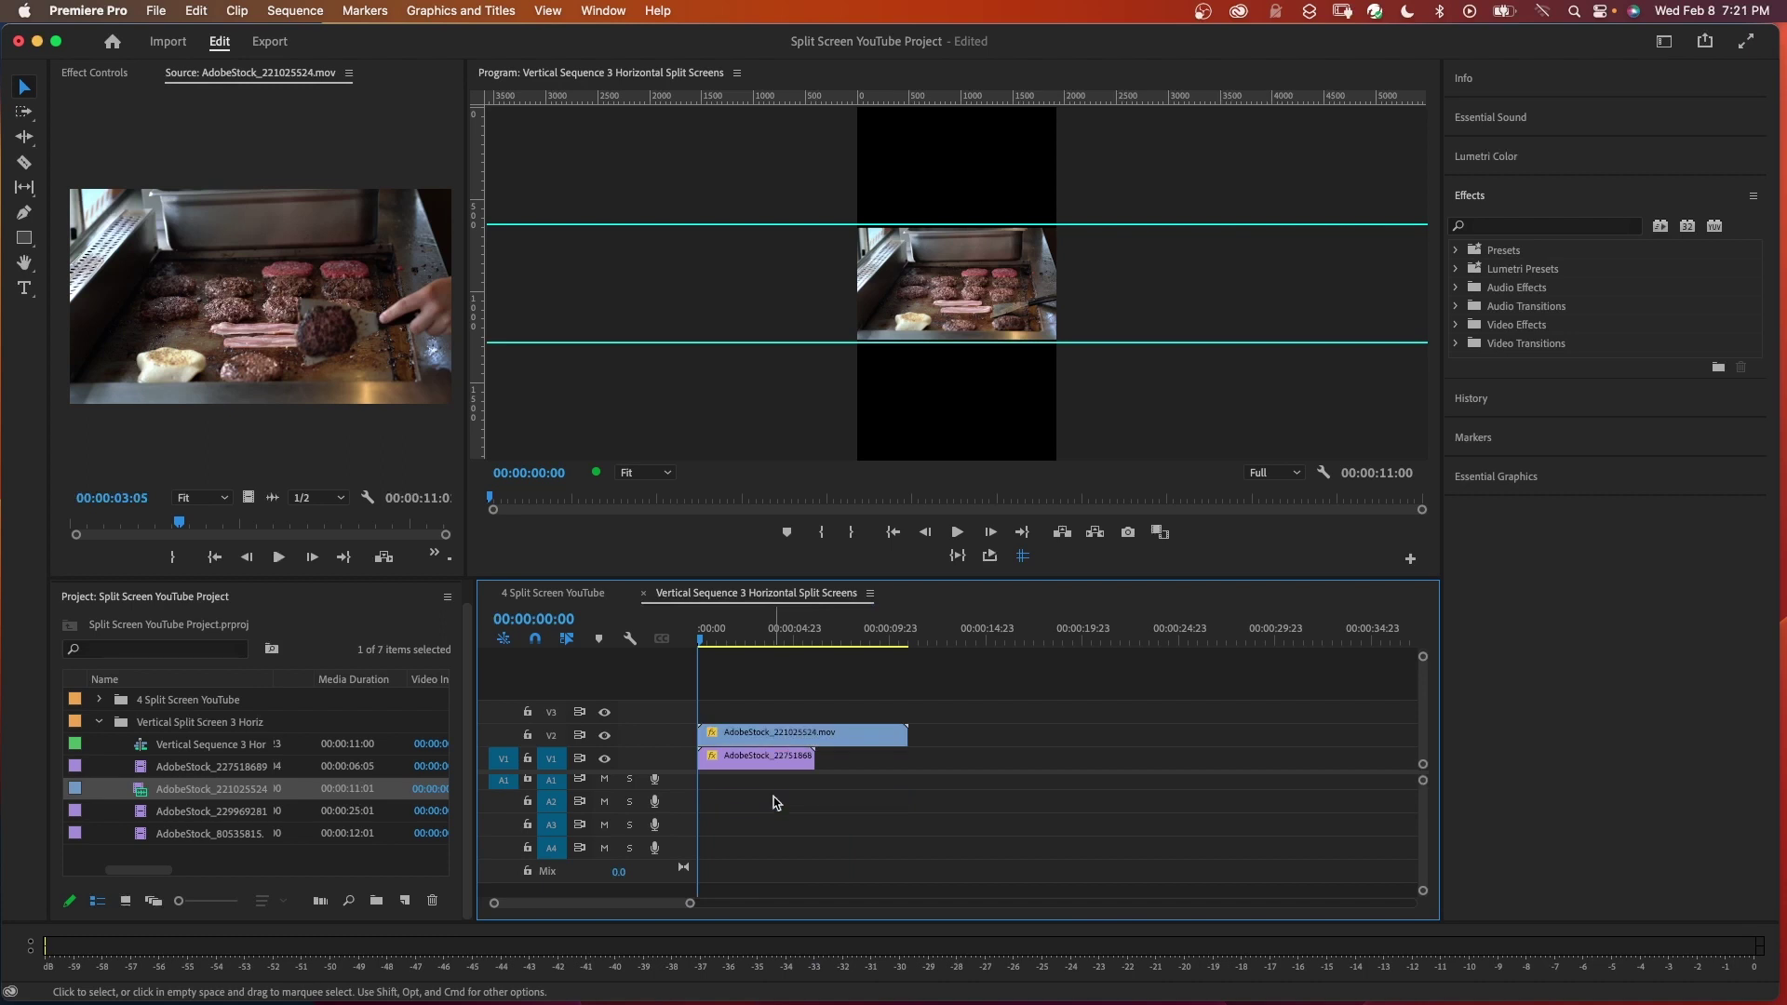
- Place AdobeStock_229969281 on V3 at the sequence start and trim the upper clips to the V1 clip's end
{"action": "left_click_drag", "start_coordinate": [211, 811], "coordinate": [1025, 716]}
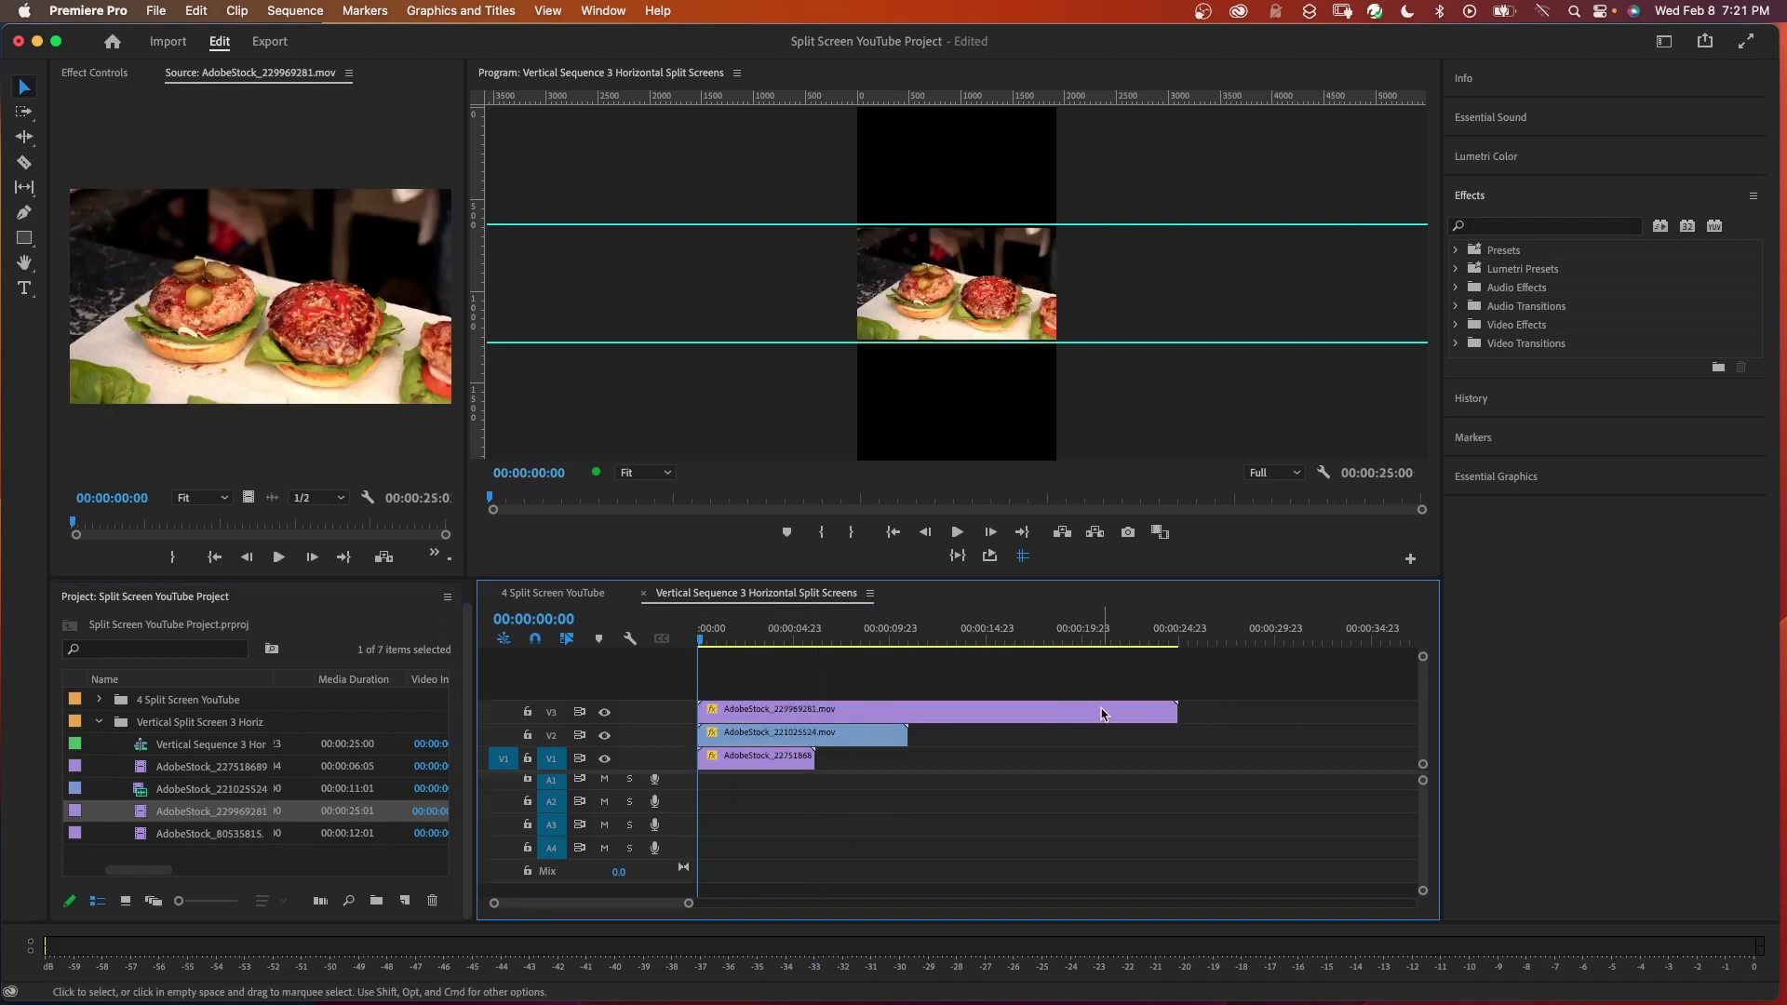
{"action": "left_click_drag", "start_coordinate": [1177, 710], "coordinate": [814, 734]}
- Move the V3 clip into the frame's top third and scale the V1 clip to 56.5 to fill the middle third
{"action": "left_click", "coordinate": [964, 251]}
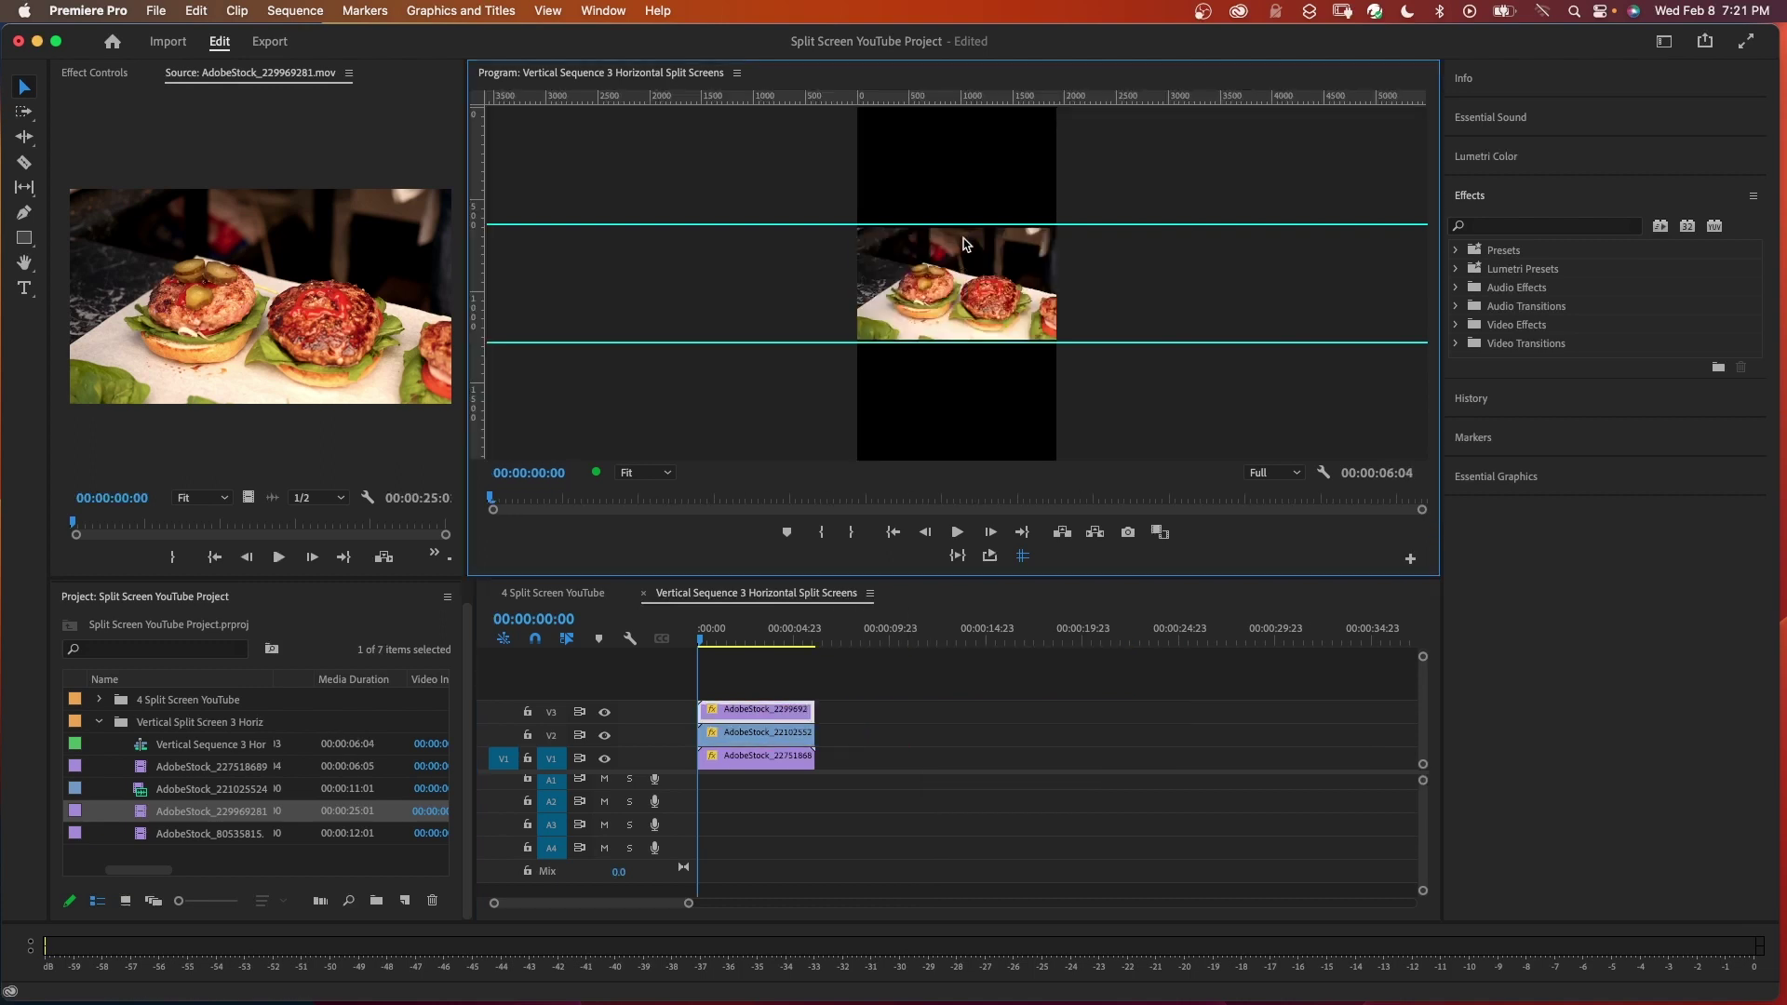
{"action": "left_click_drag", "start_coordinate": [964, 245], "coordinate": [958, 140]}
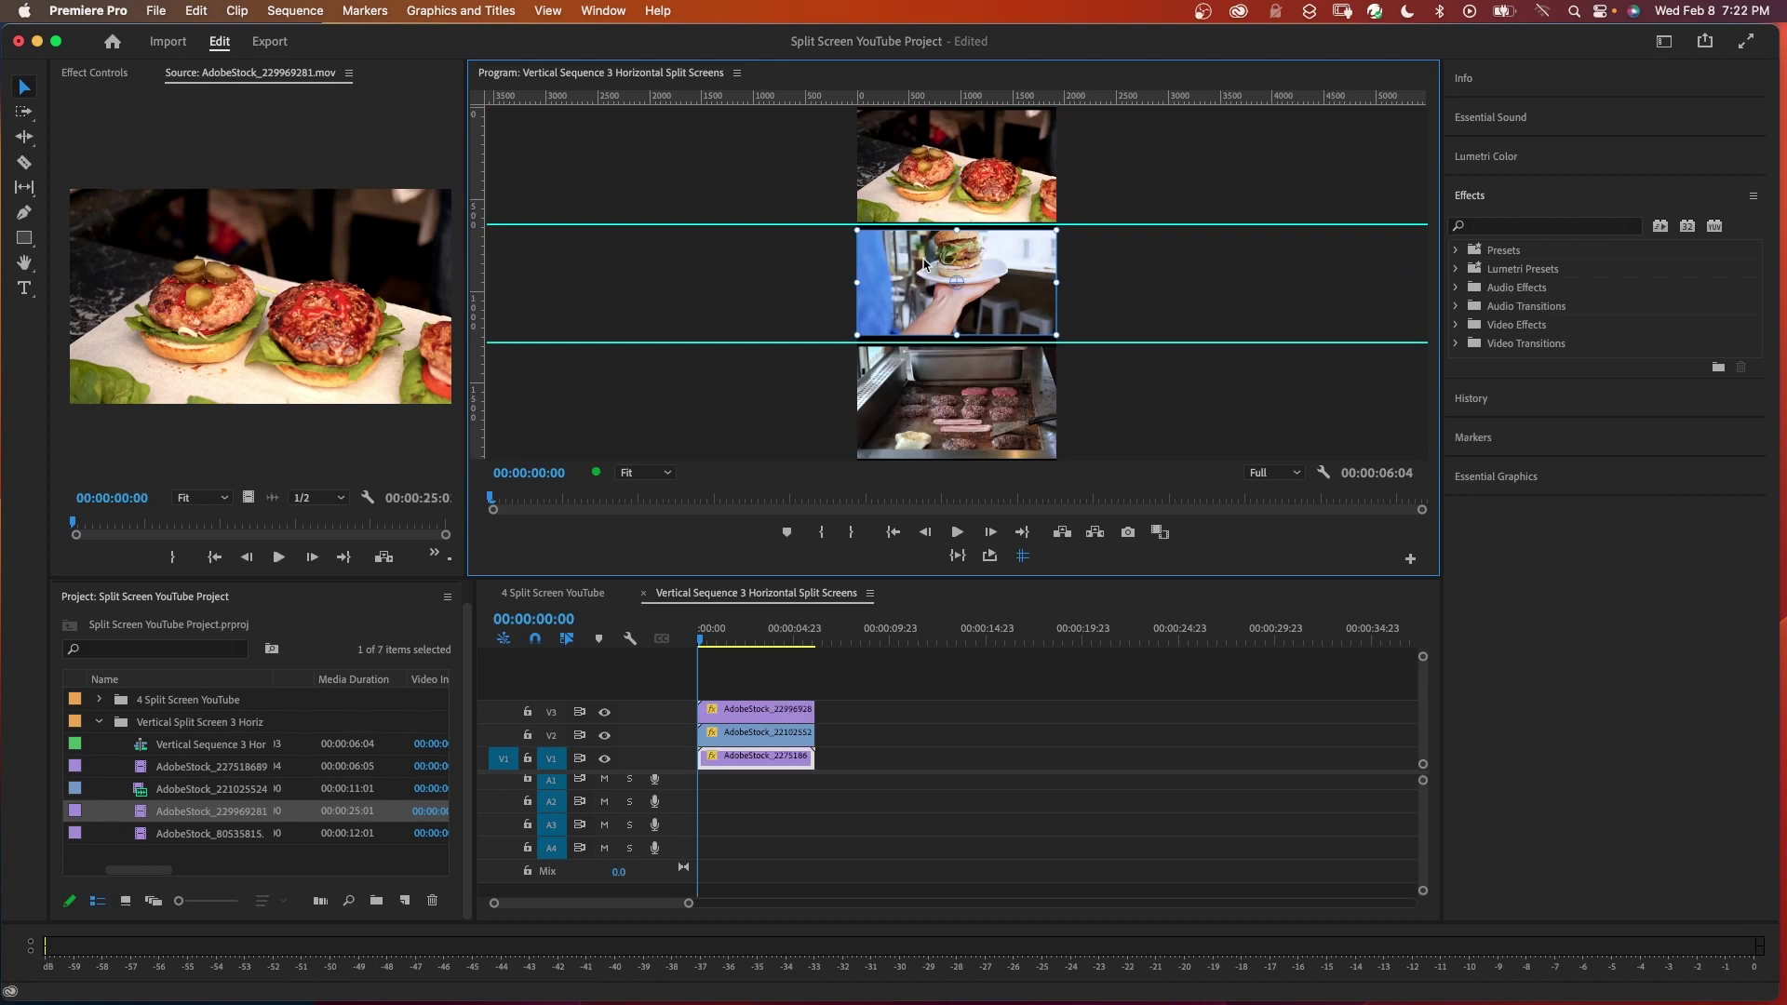
{"action": "left_click", "coordinate": [944, 319]}
{"action": "key", "text": "shift+5"}
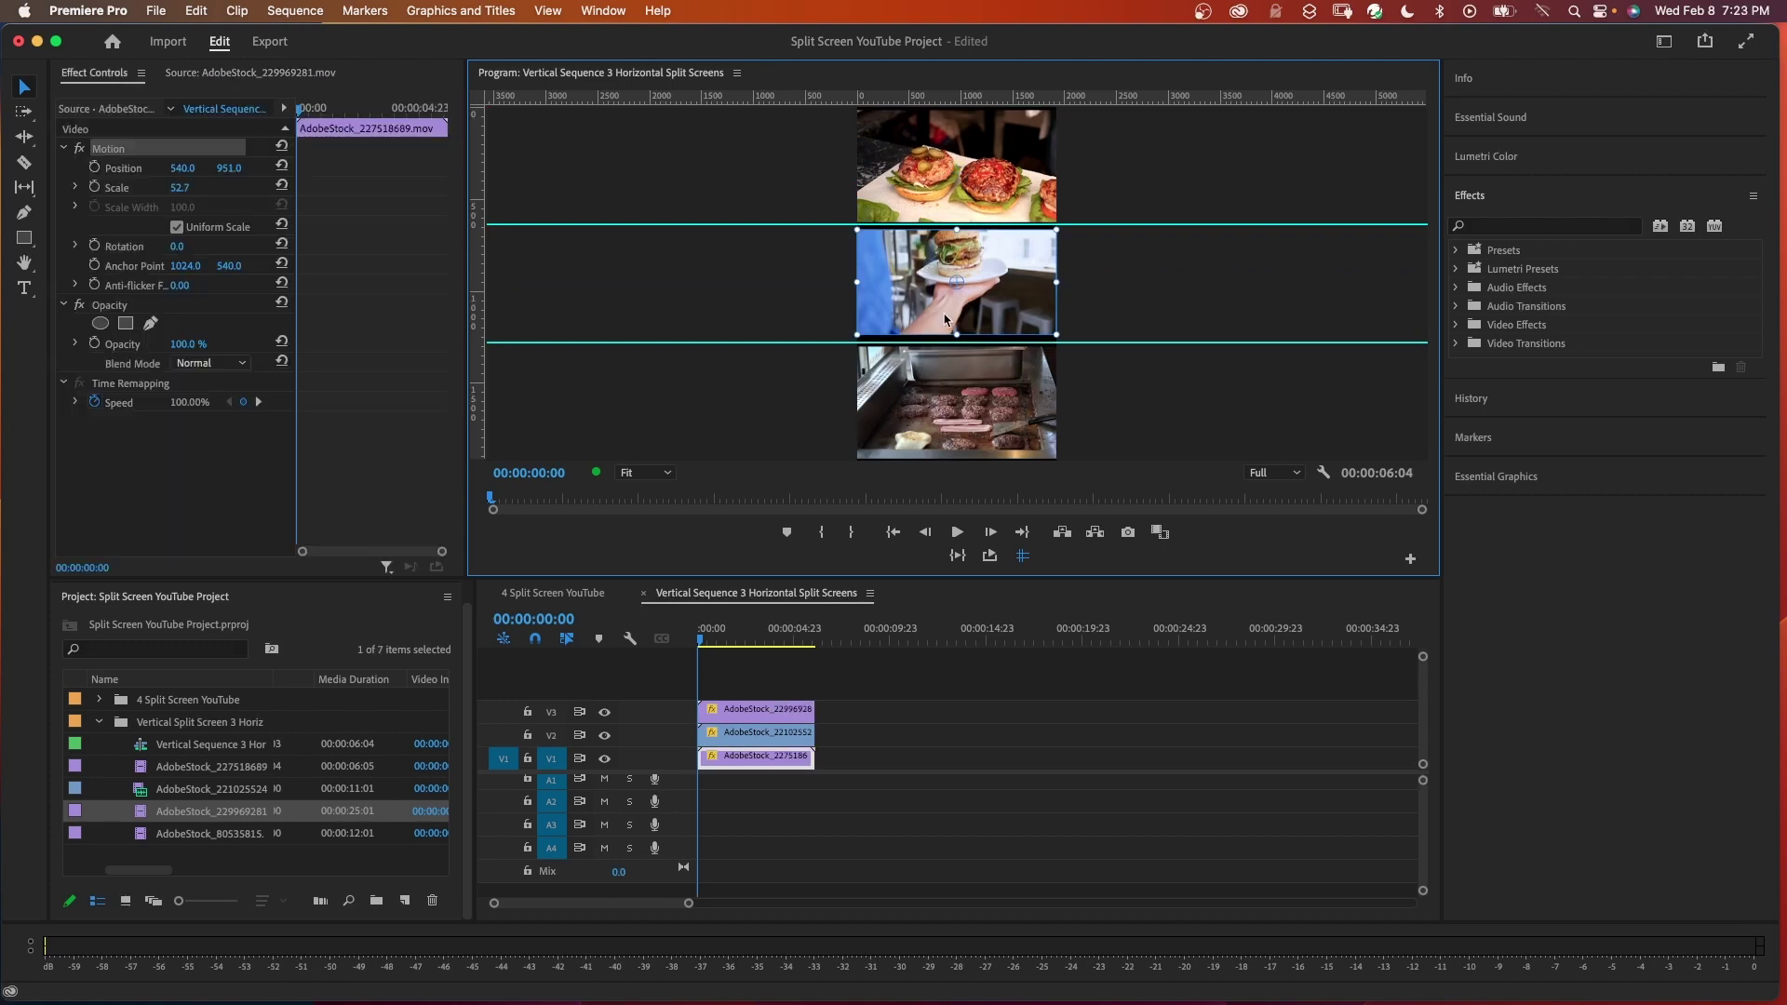
{"action": "left_click_drag", "start_coordinate": [957, 333], "coordinate": [957, 338]}
- Hide the guides and scale the V3 clip up slightly to fill the frame's top third
{"action": "left_click", "coordinate": [548, 11]}
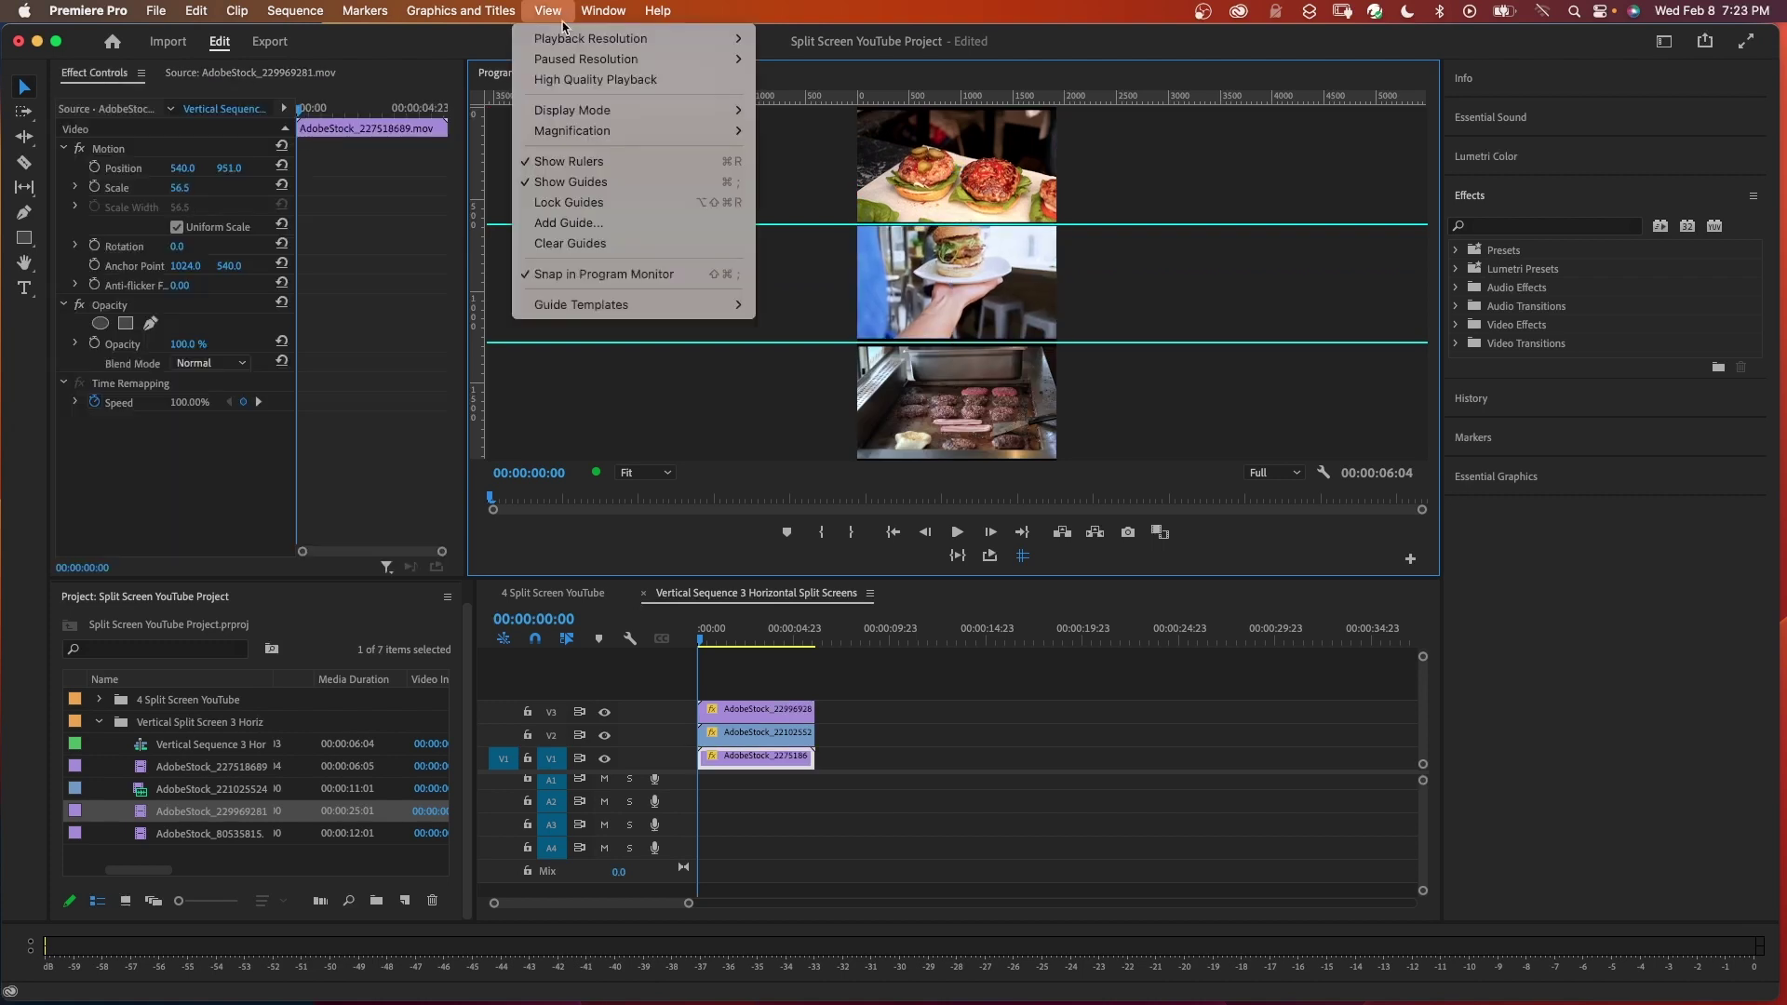
{"action": "left_click", "coordinate": [589, 184]}
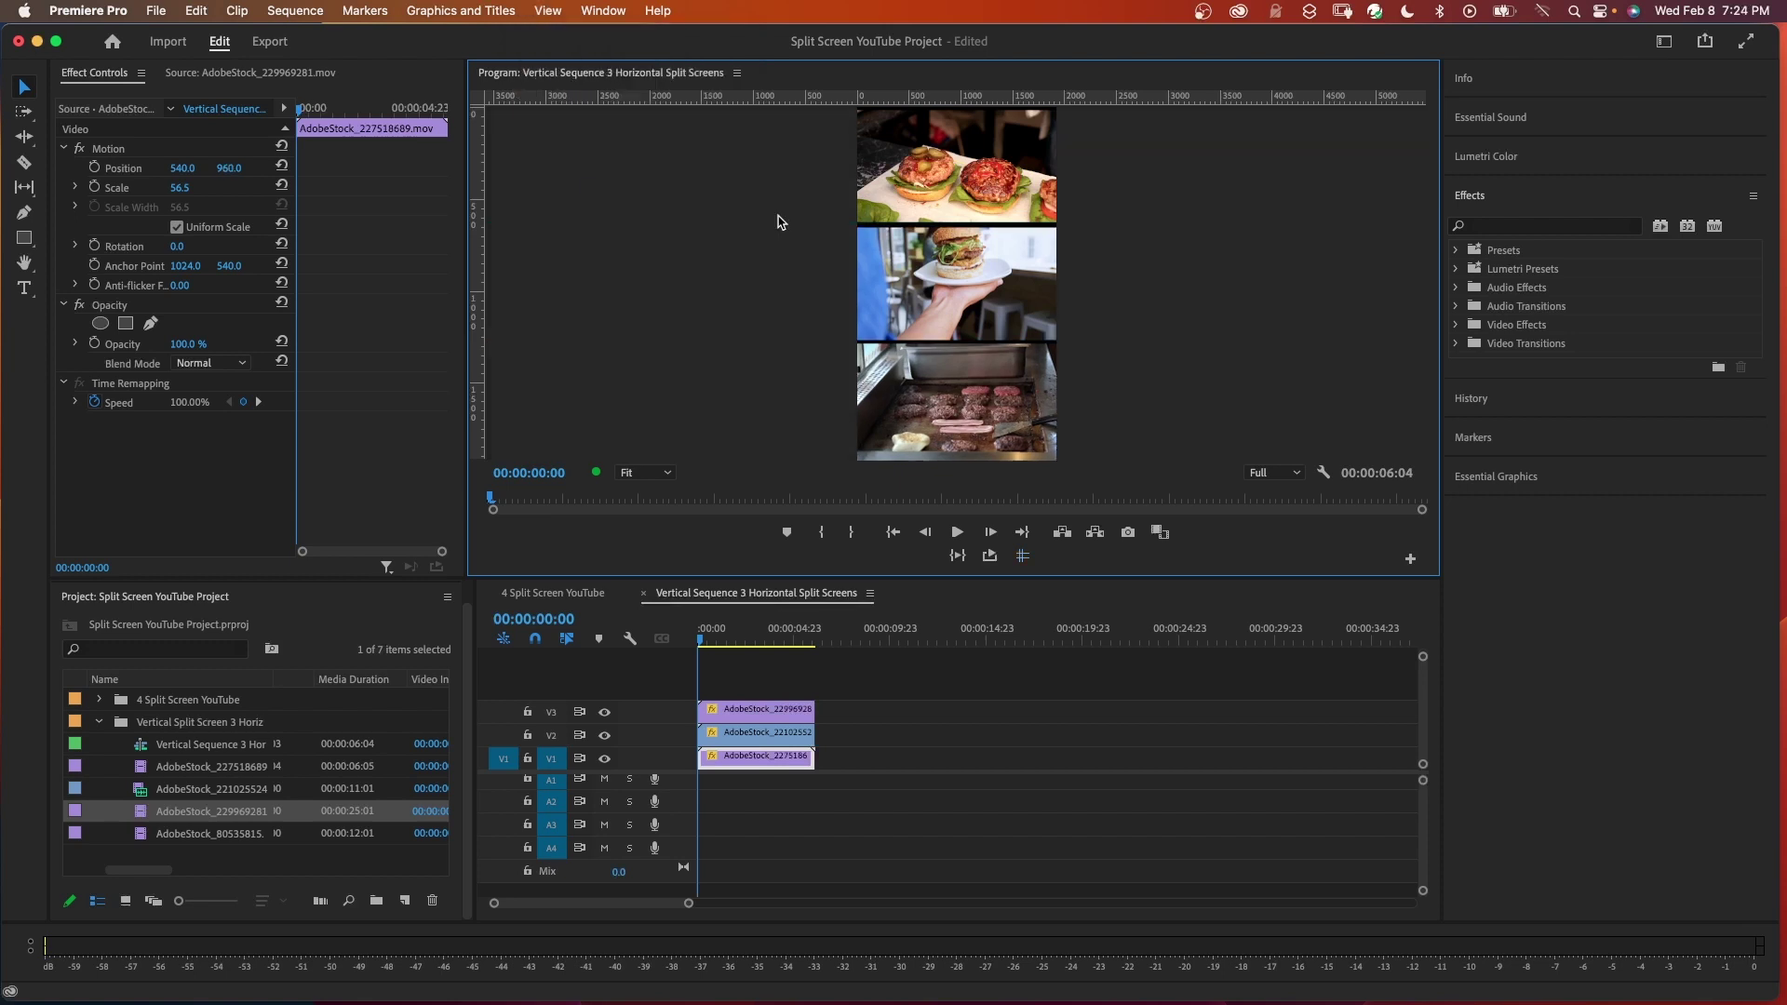
{"action": "left_click", "coordinate": [980, 201]}
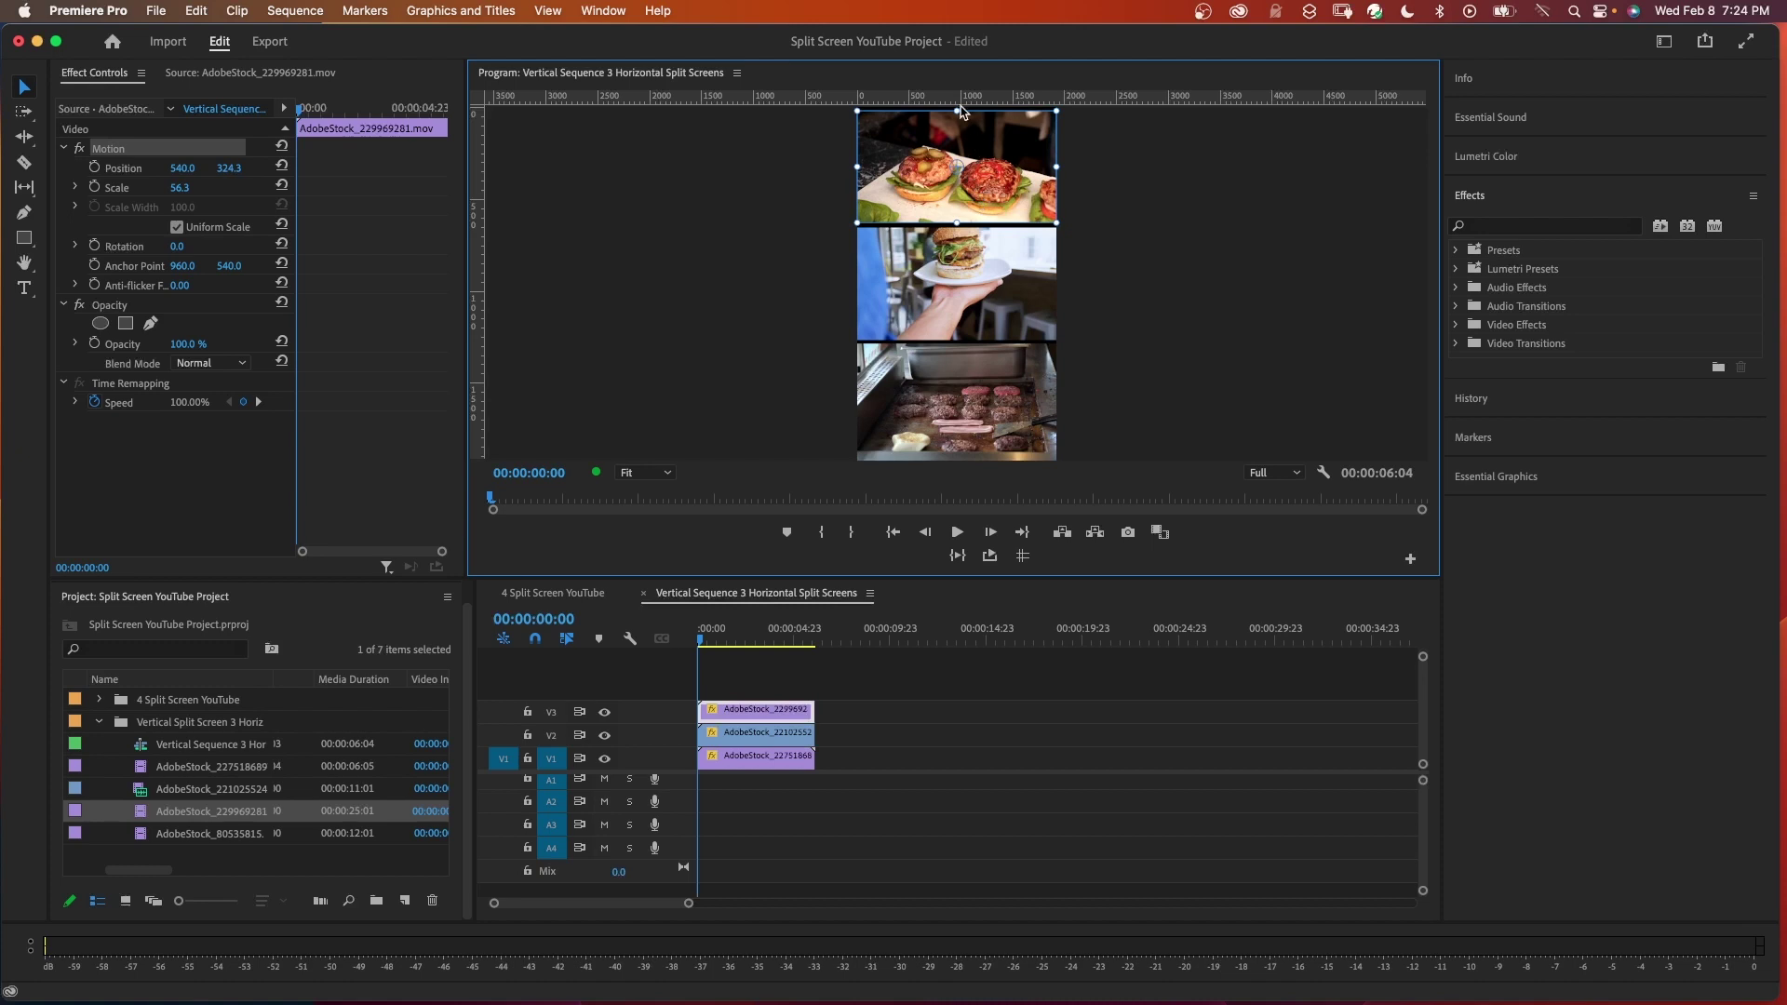
{"action": "left_click_drag", "start_coordinate": [957, 110], "coordinate": [956, 105]}
{"action": "left_click", "coordinate": [428, 451]}
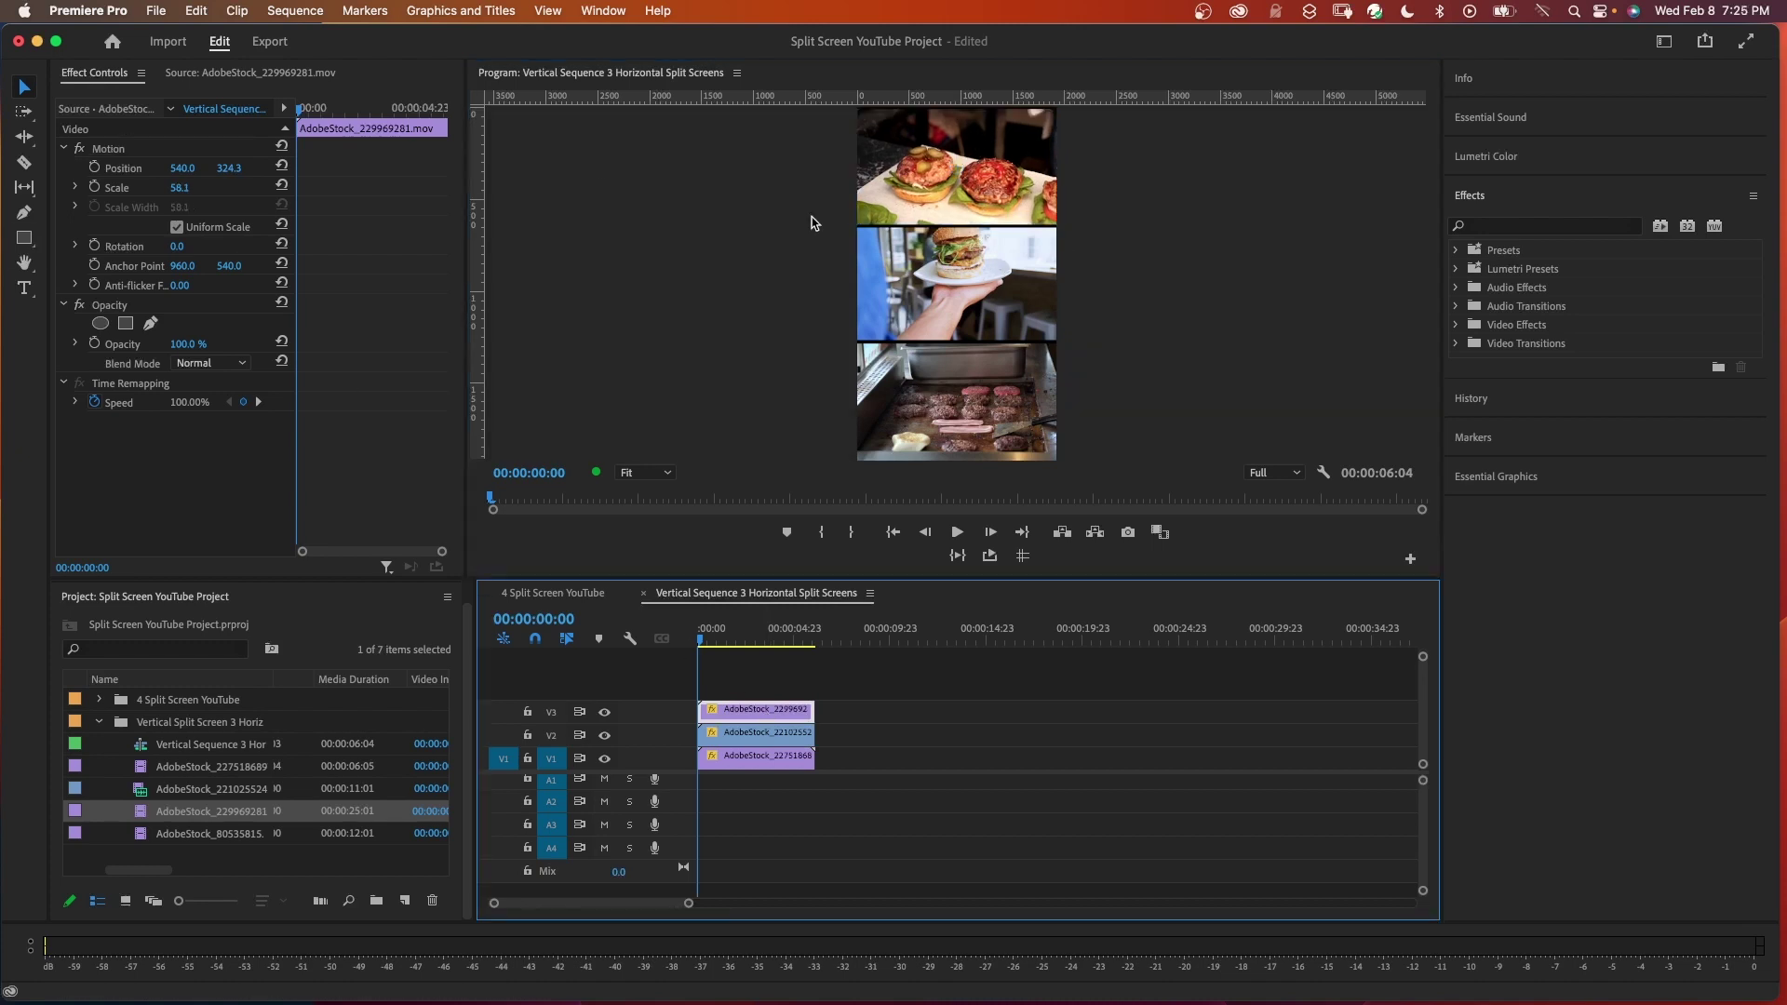
- Draw a horizontal rectangle about 1090 by 81 pixels between the top and middle clips and set its horizontal position to 522
{"action": "left_click", "coordinate": [24, 240]}
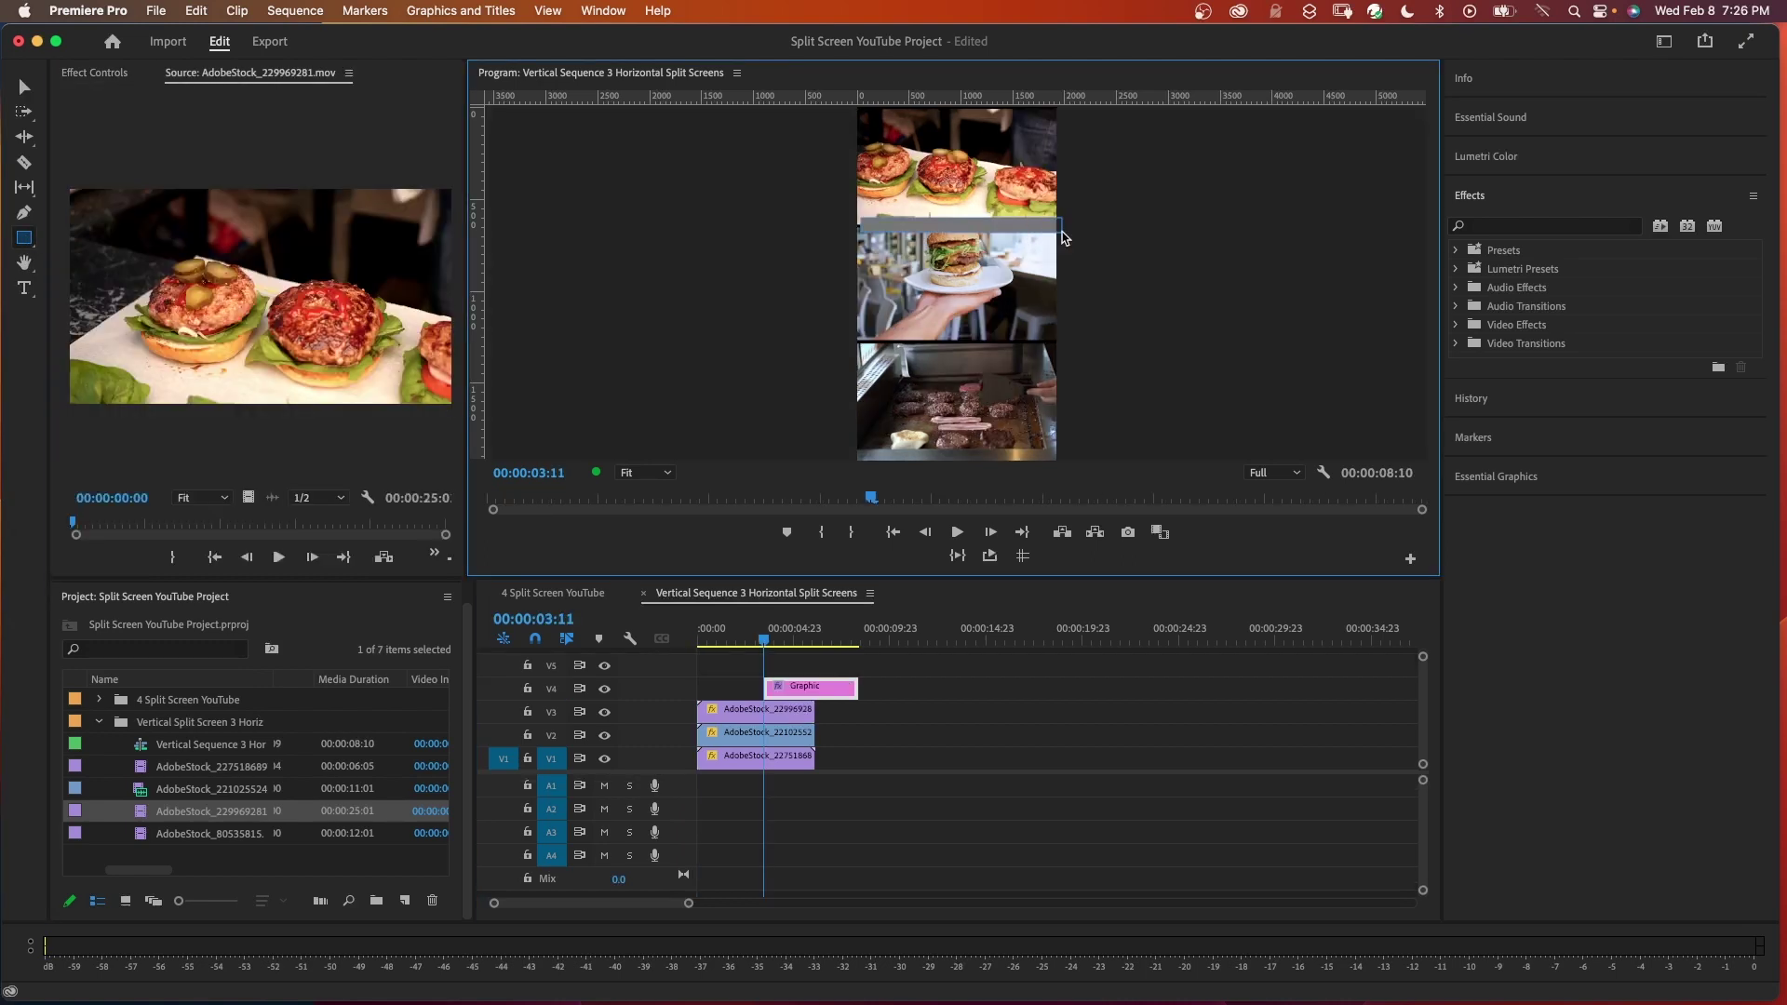
{"action": "left_click_drag", "start_coordinate": [860, 216], "coordinate": [1066, 229]}
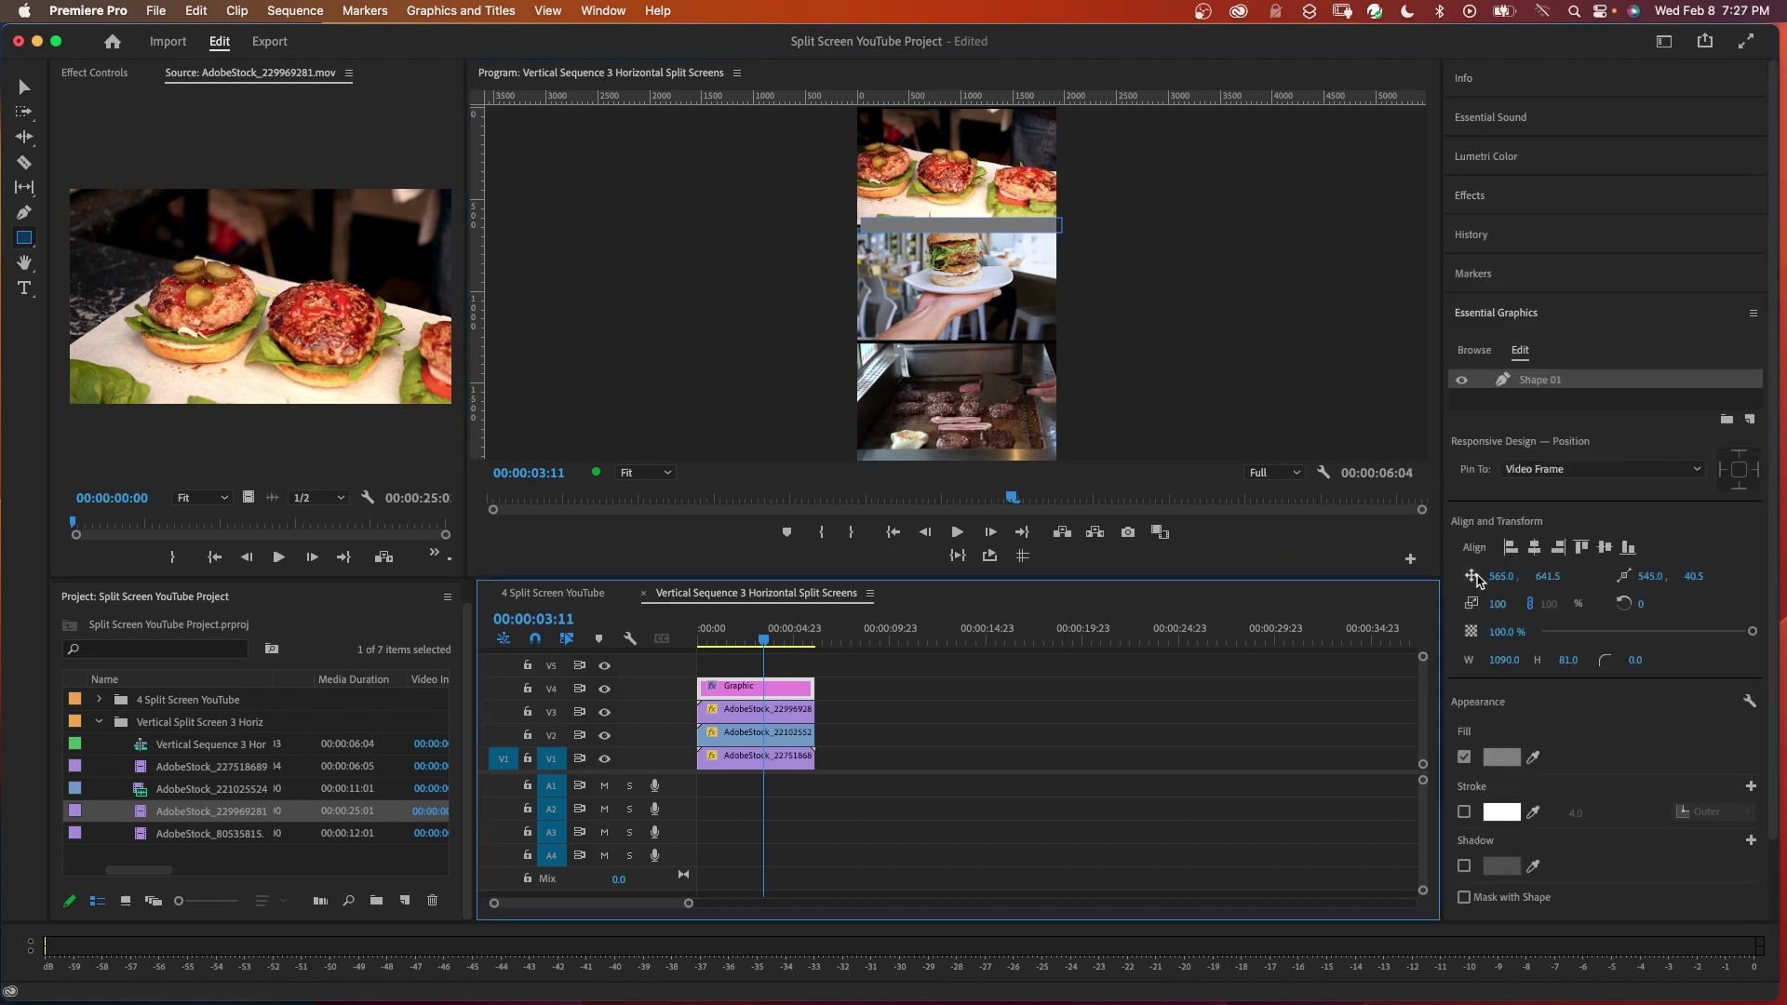
{"action": "left_click_drag", "start_coordinate": [1494, 576], "coordinate": [1476, 578]}
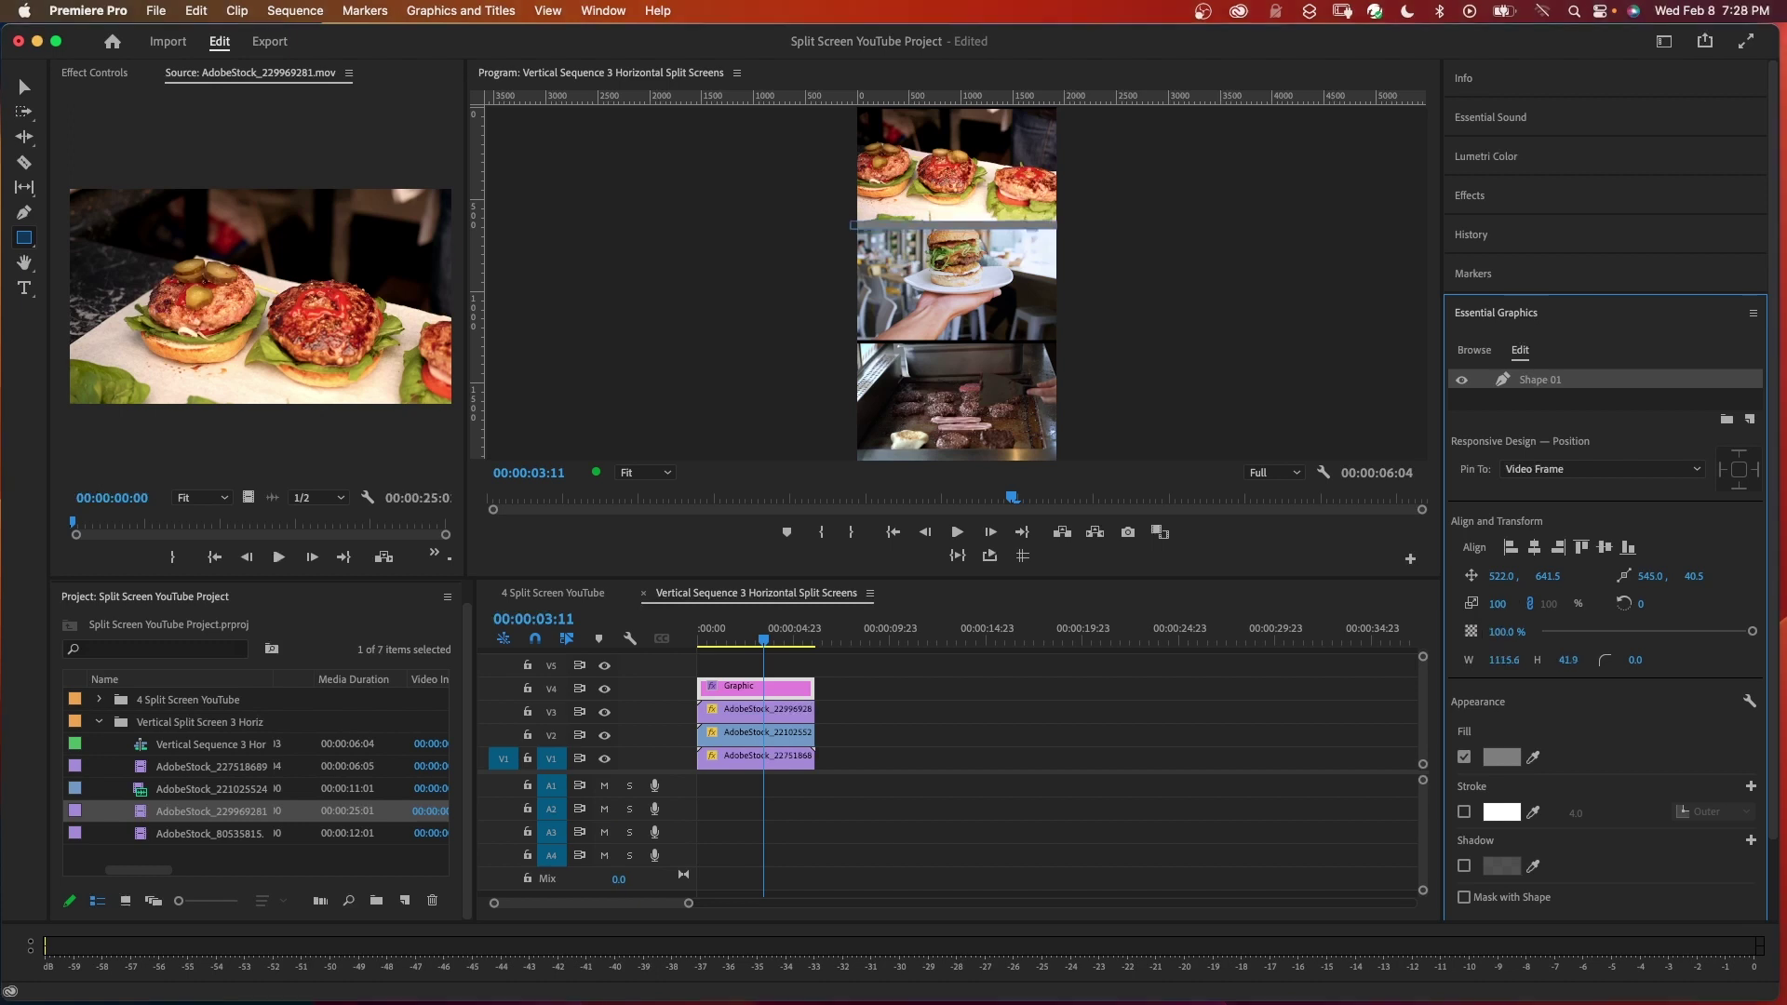
- Change the rectangle's fill to white and draw a second one about 1181 by 46 pixels between the middle and bottom clips
{"action": "left_click", "coordinate": [1501, 756]}
{"action": "left_click_drag", "start_coordinate": [704, 553], "coordinate": [625, 651]}
{"action": "left_click", "coordinate": [1079, 383]}
{"action": "left_click_drag", "start_coordinate": [849, 333], "coordinate": [1066, 341]}
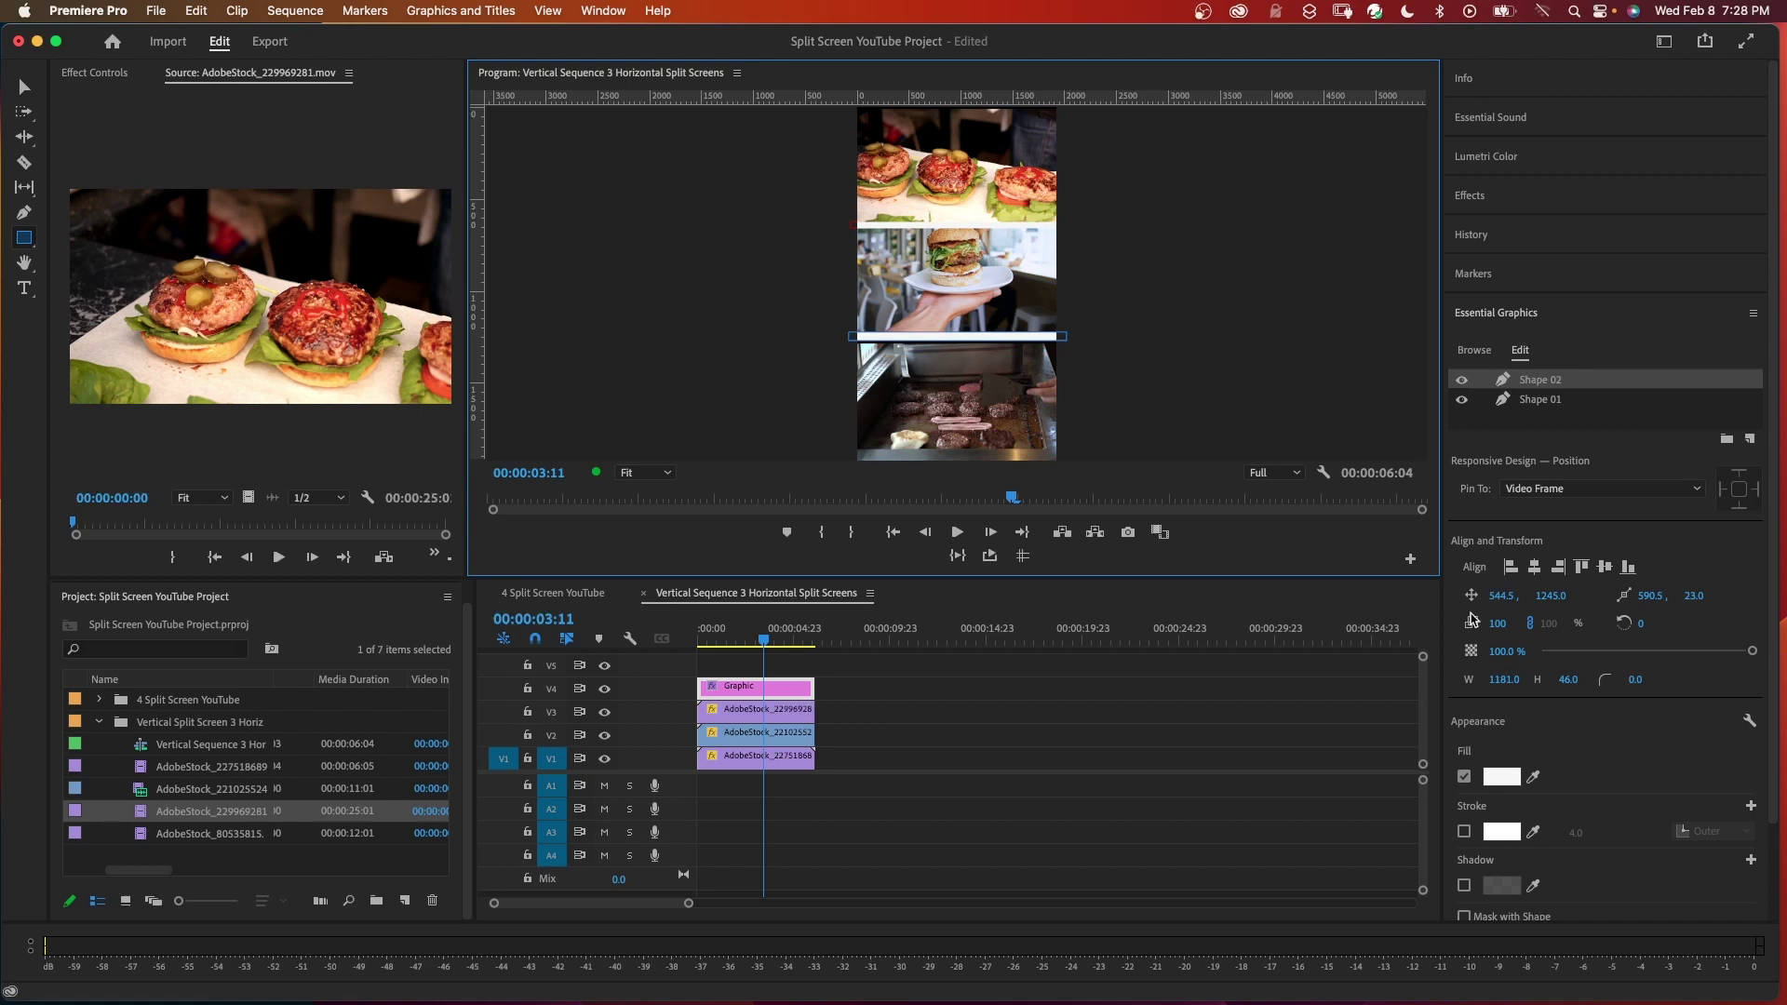
{"action": "left_click", "coordinate": [1531, 551]}
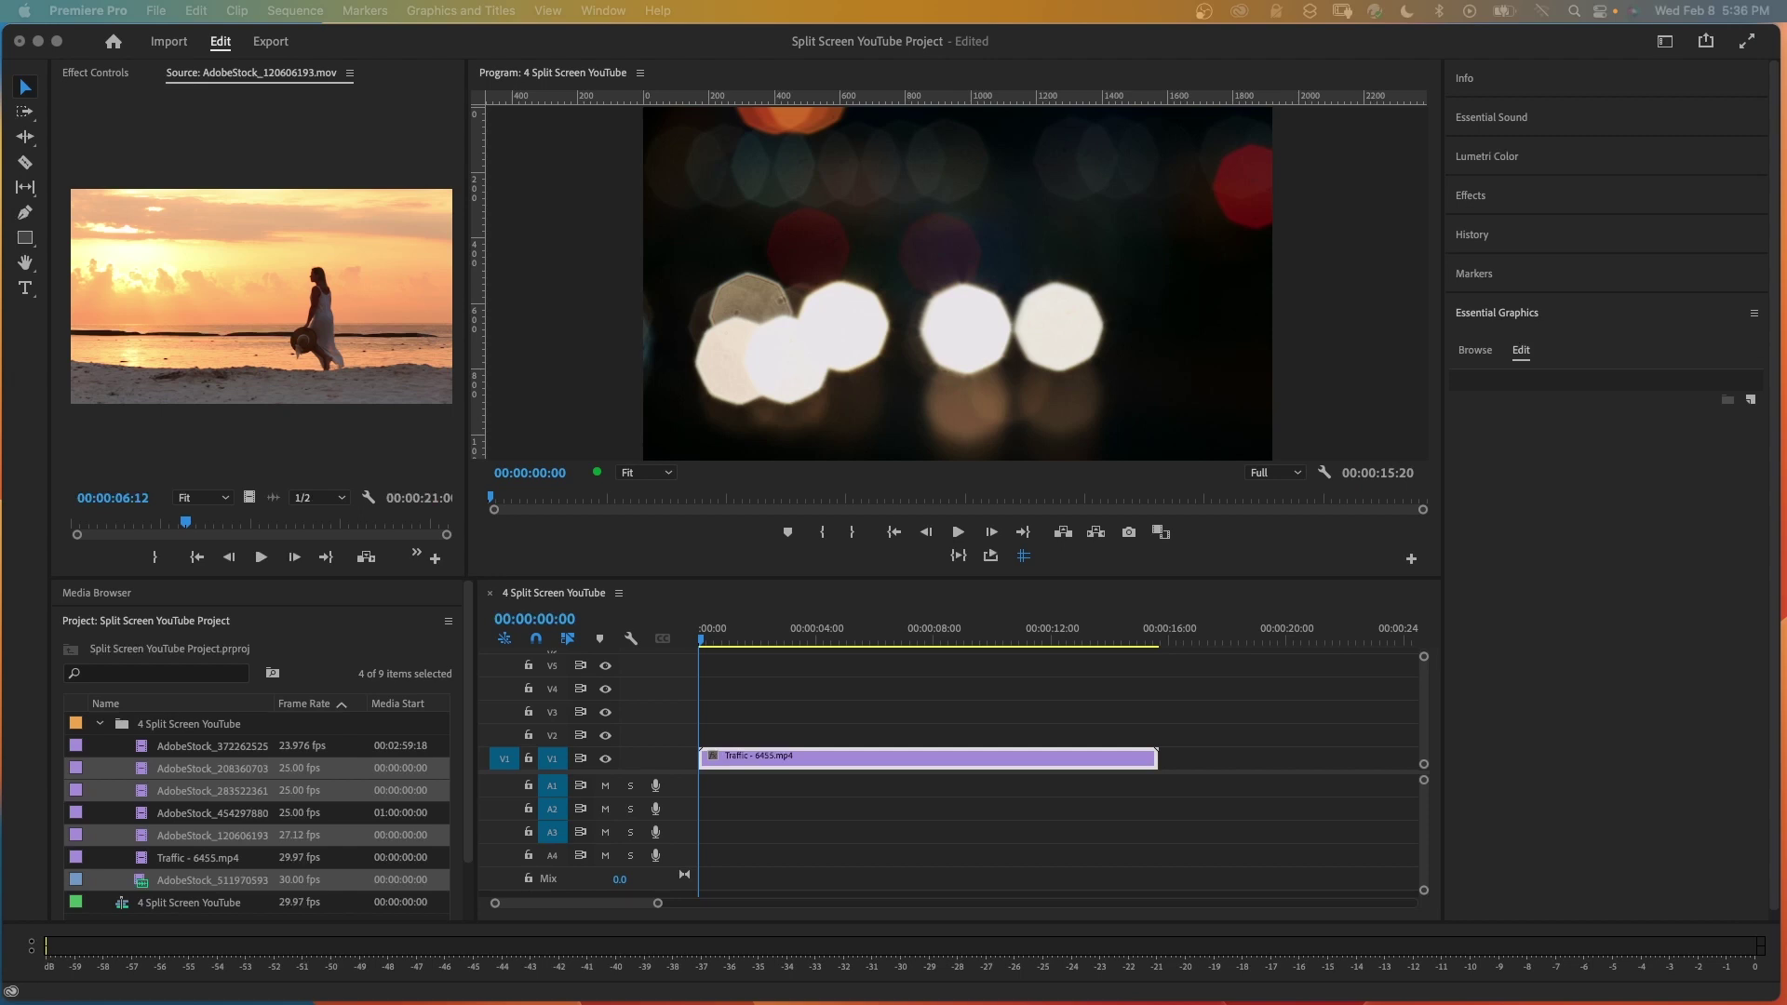
- Create a multi-camera source sequence from the four selected clips, synchronized by In Points with All Cameras audio, moving sources to the Processed Clips bin
{"action": "left_click", "coordinate": [26, 394]}
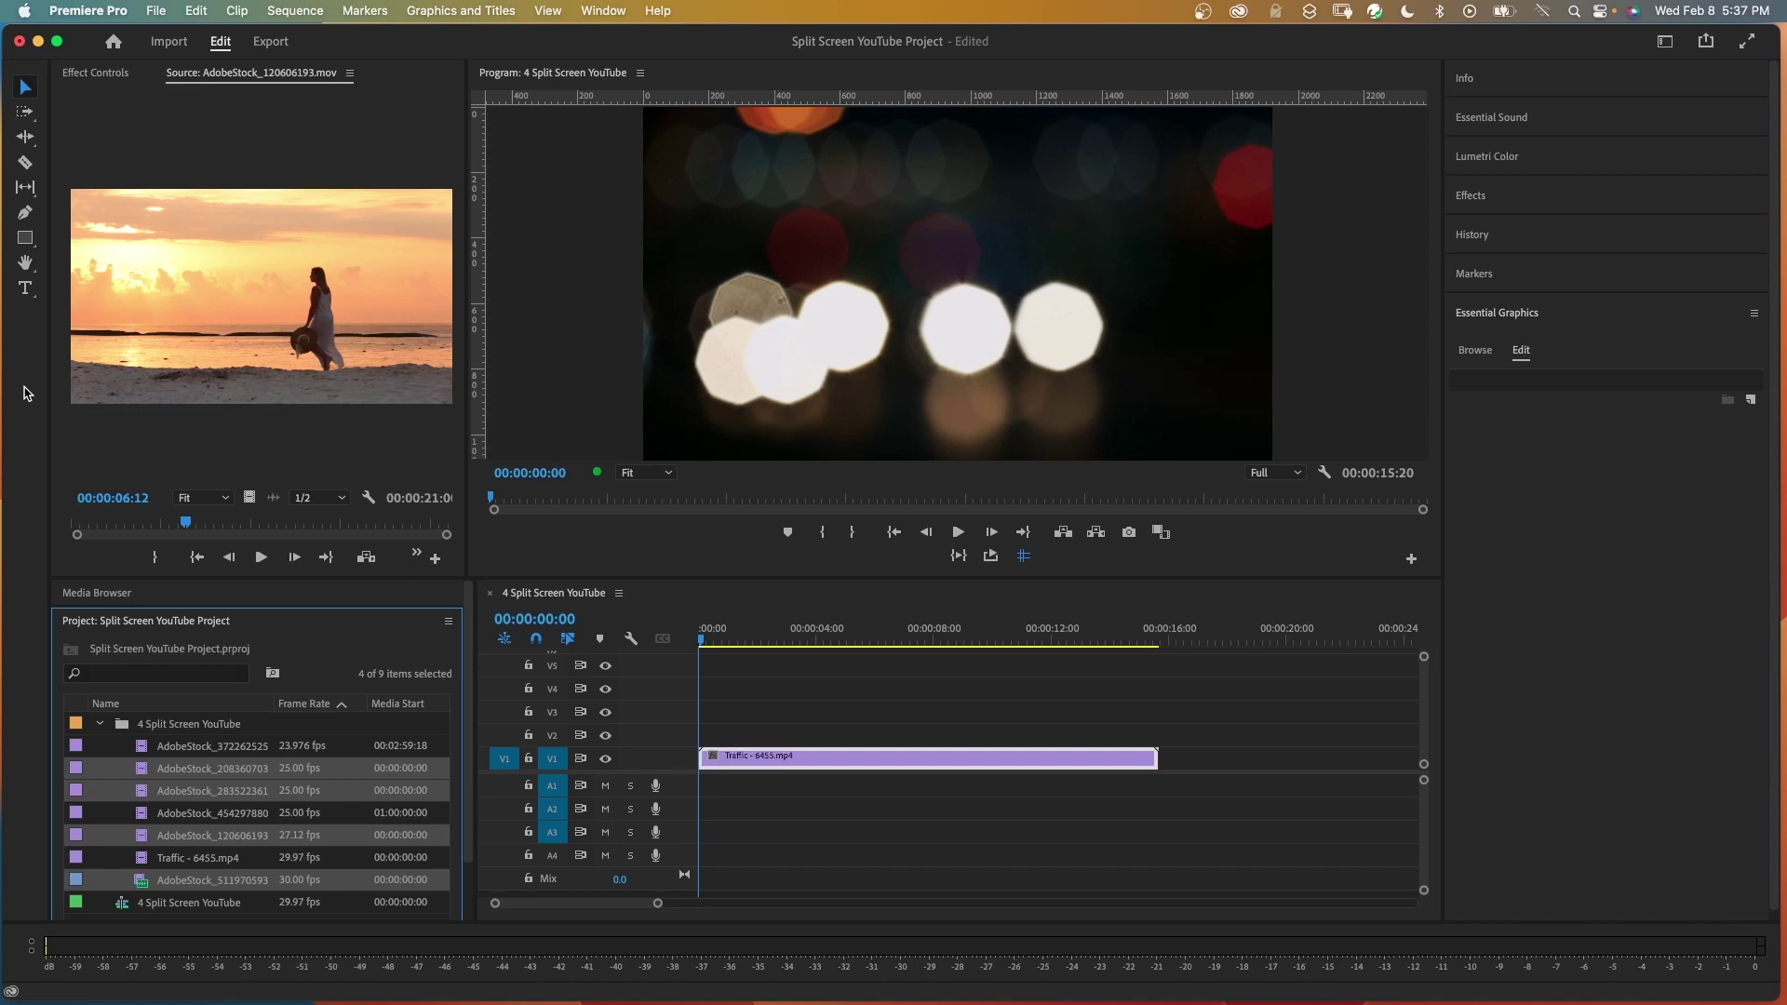
{"action": "left_click", "coordinate": [238, 11]}
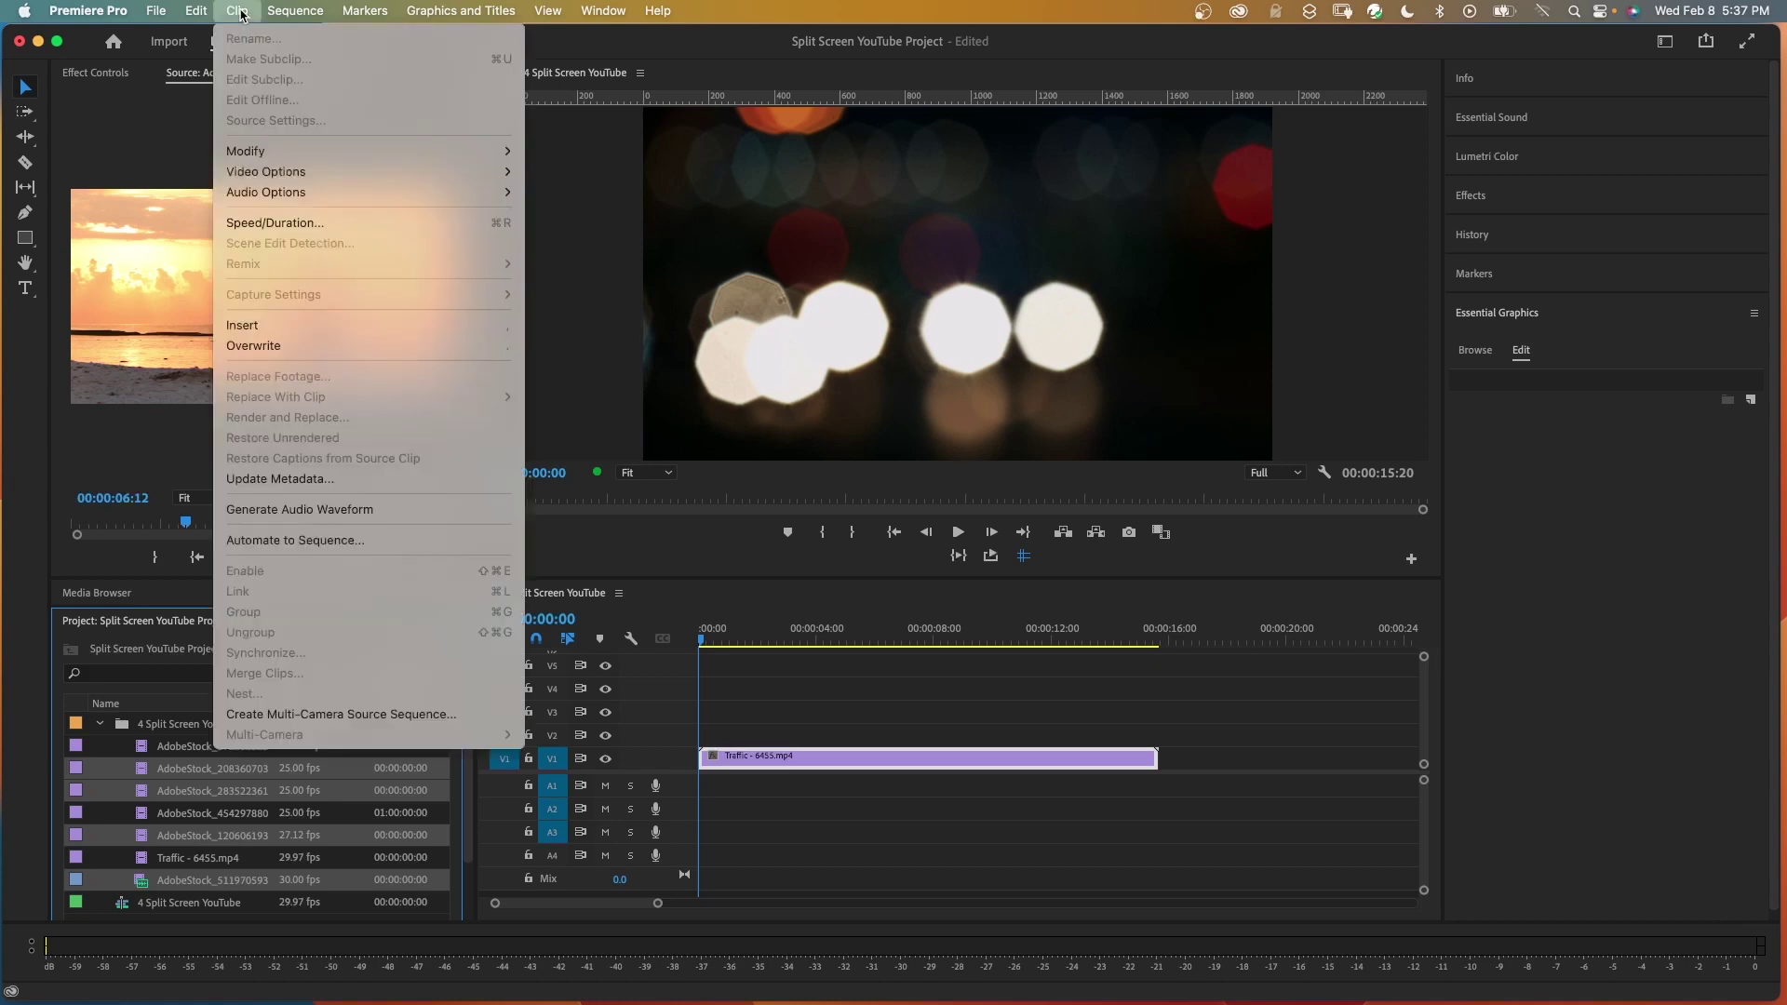
{"action": "left_click", "coordinate": [300, 715]}
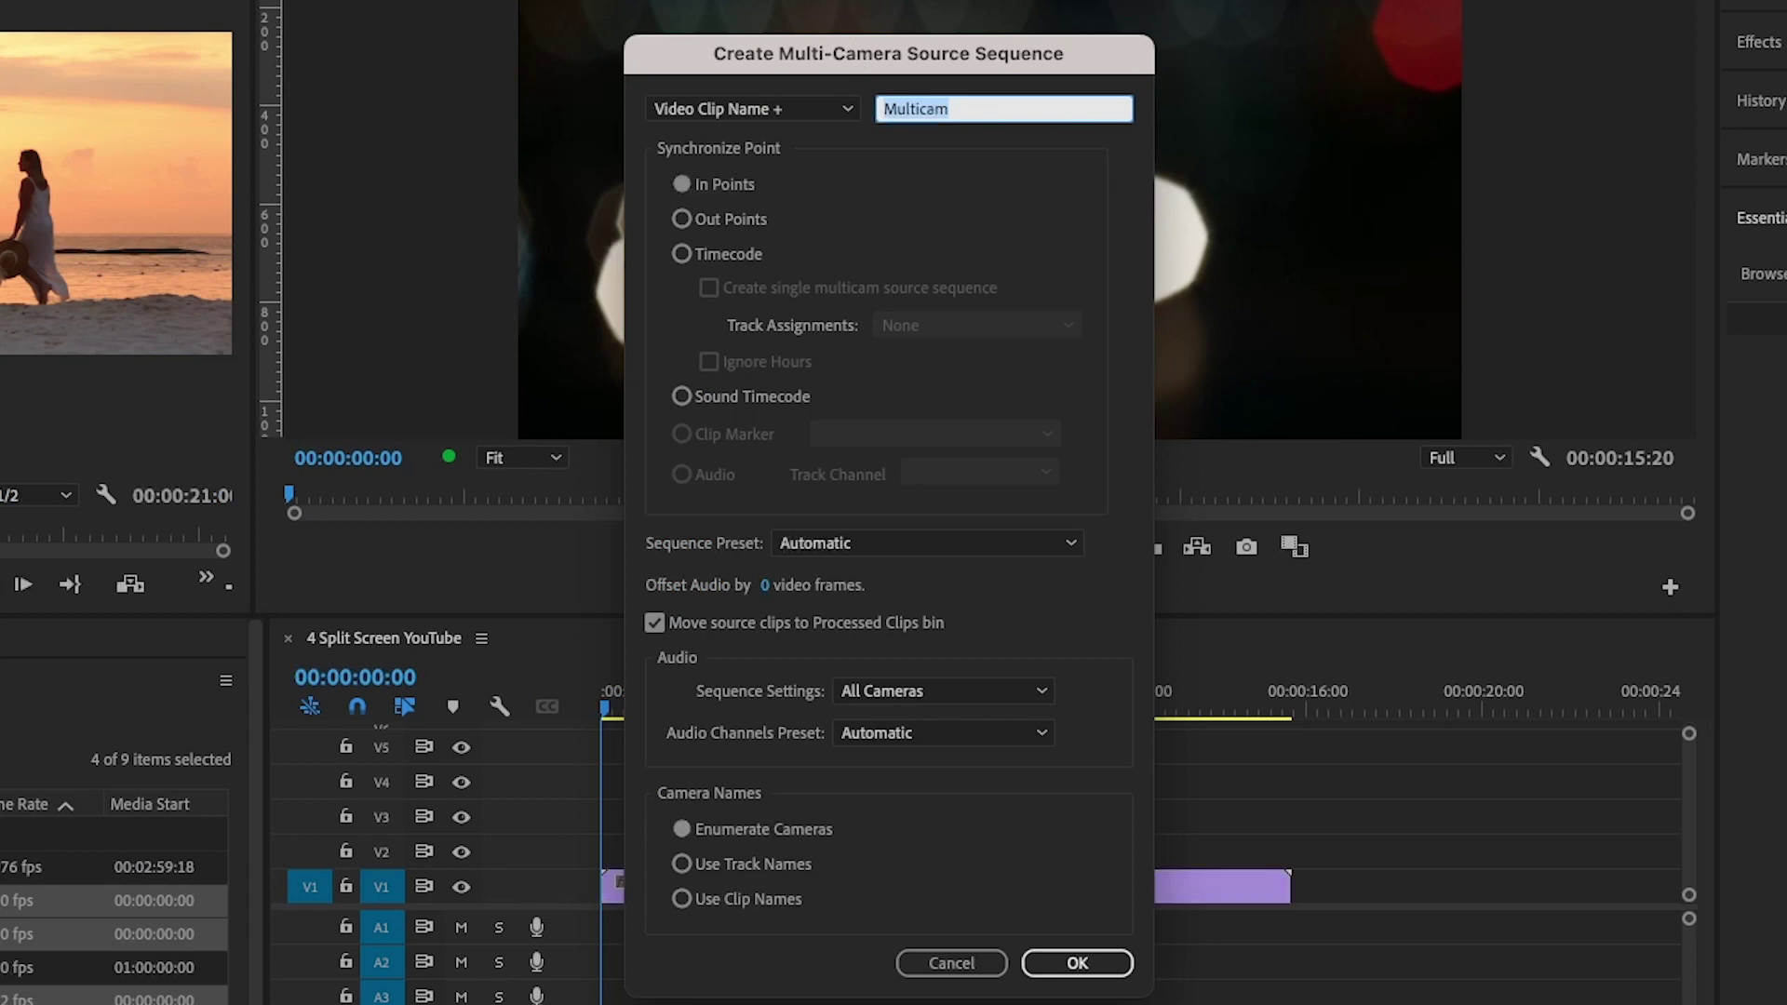
{"action": "left_click", "coordinate": [668, 186]}
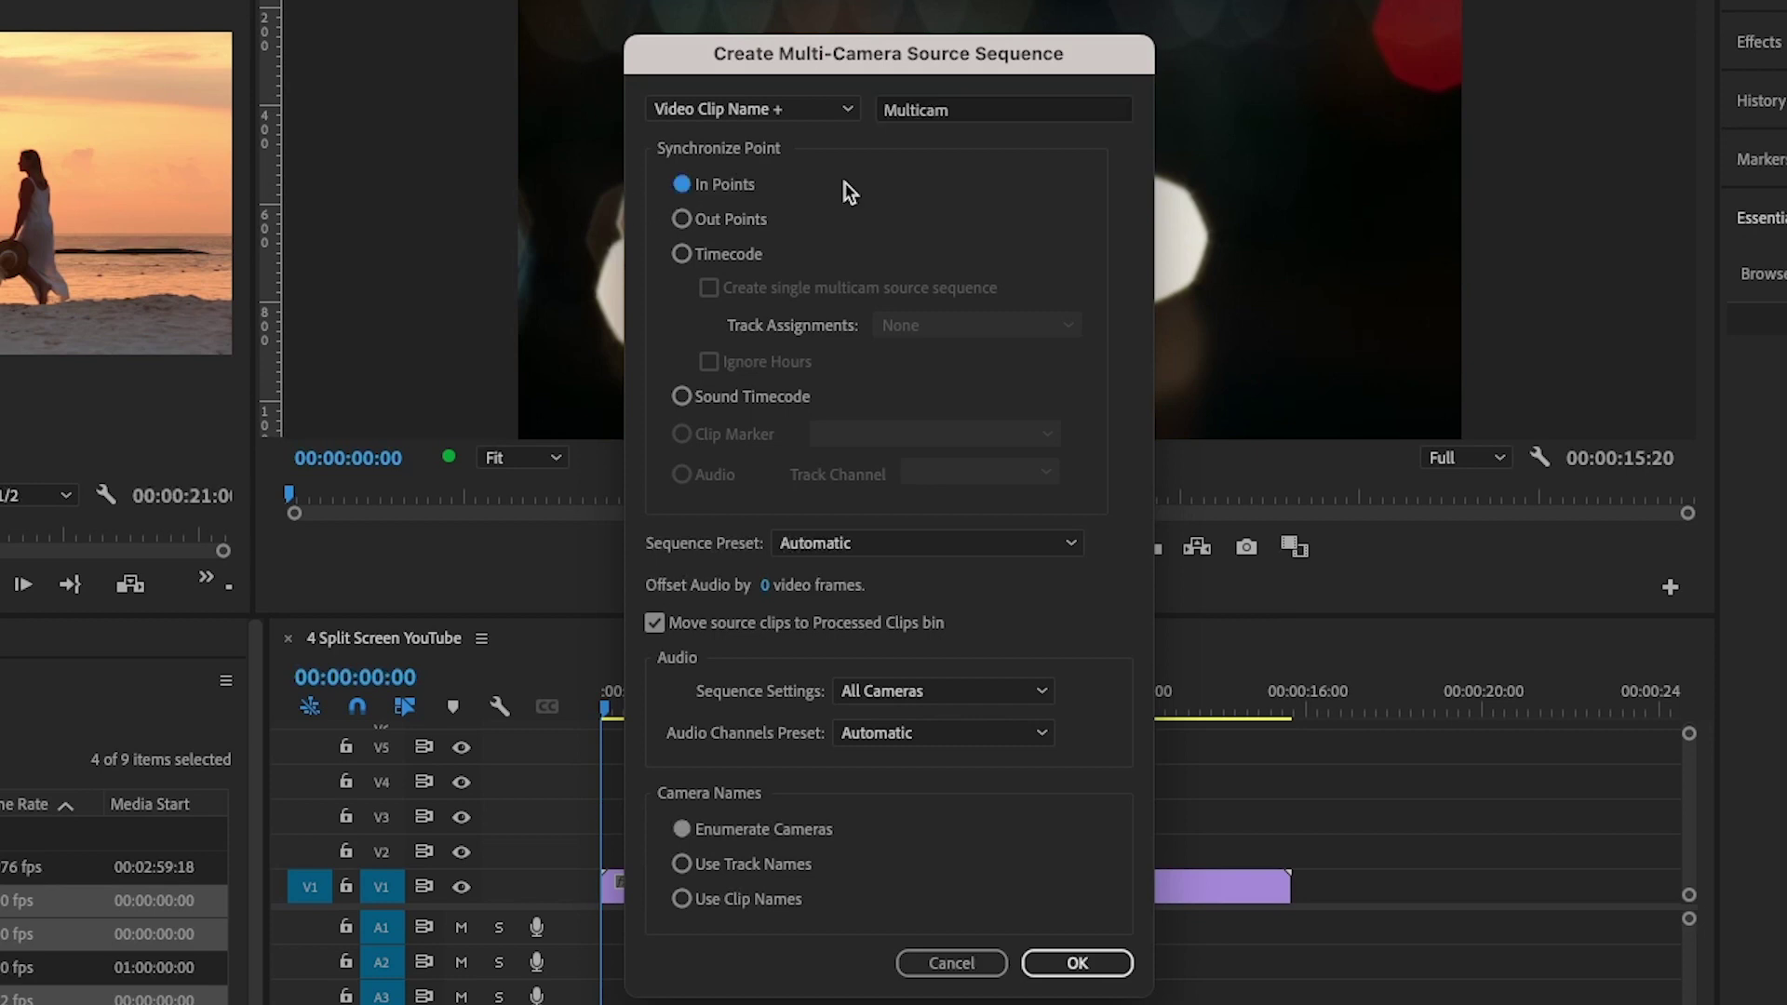
{"action": "left_click", "coordinate": [1040, 694]}
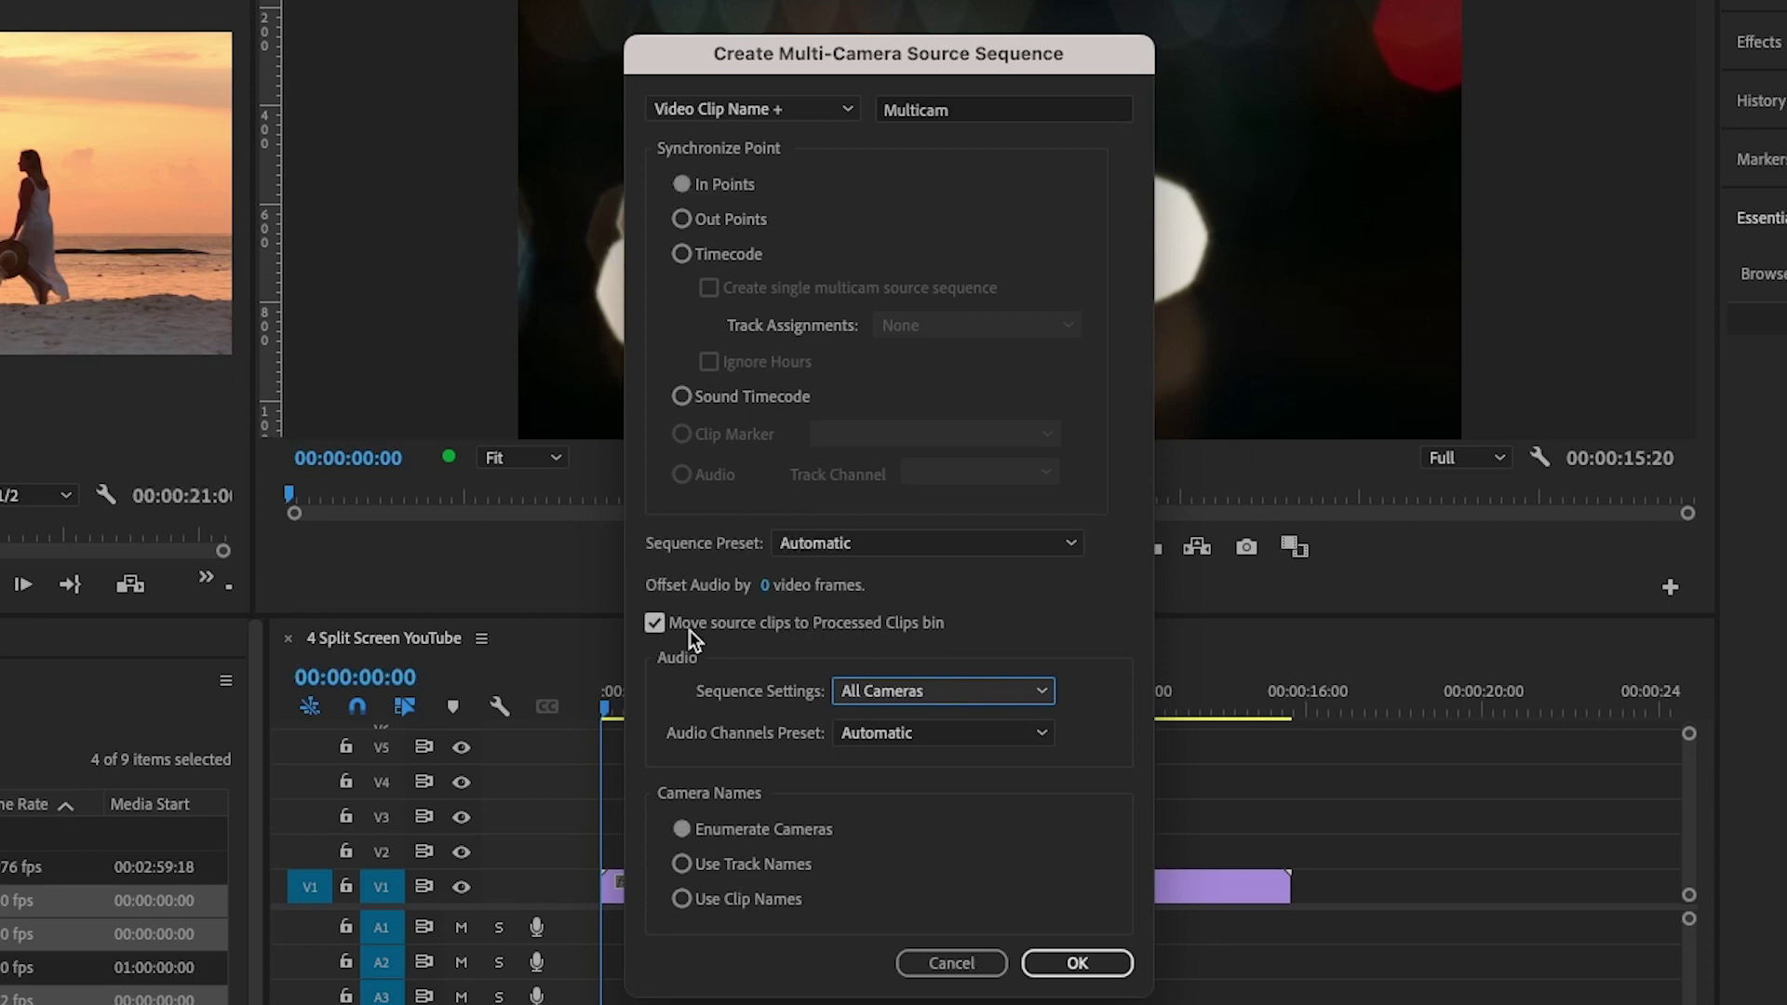
{"action": "left_click", "coordinate": [1070, 962]}
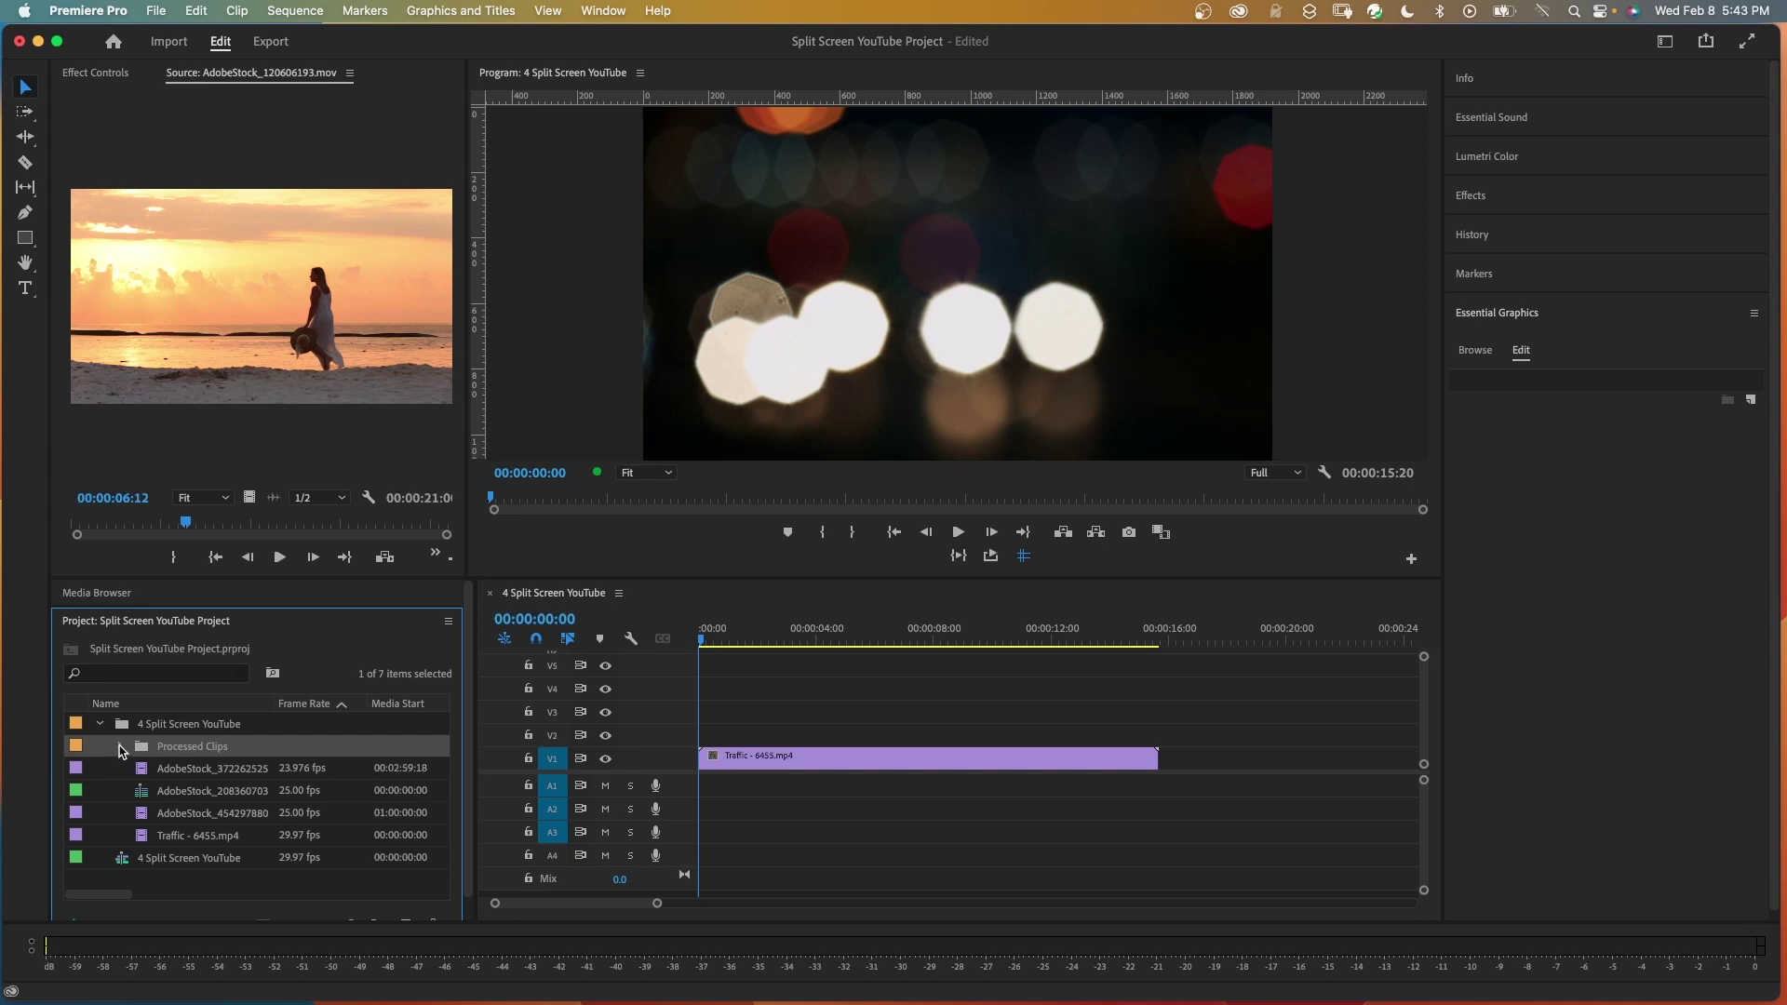
- Expand the Processed Clips bin and rename the new multi-camera source sequence Multi Cam Seq
{"action": "left_click", "coordinate": [120, 748]}
{"action": "left_click", "coordinate": [121, 748]}
{"action": "left_click", "coordinate": [120, 748]}
{"action": "left_click", "coordinate": [203, 882]}
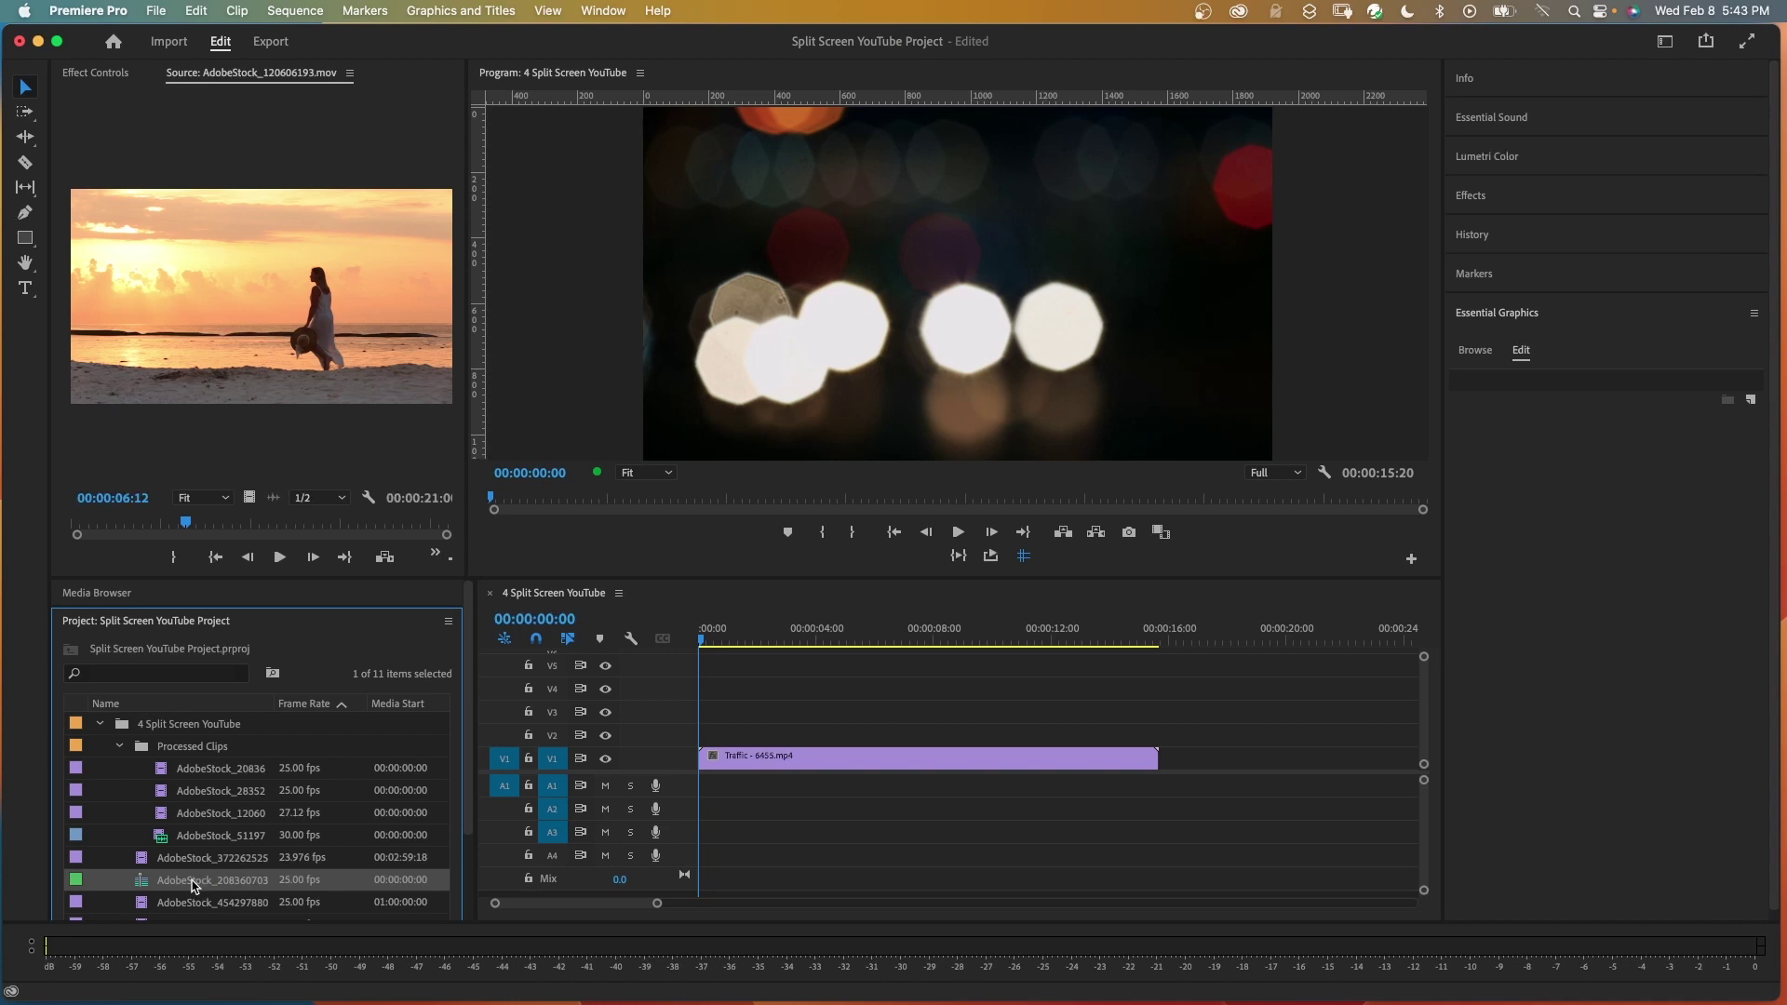
{"action": "right_click", "coordinate": [194, 885]}
{"action": "left_click", "coordinate": [223, 898]}
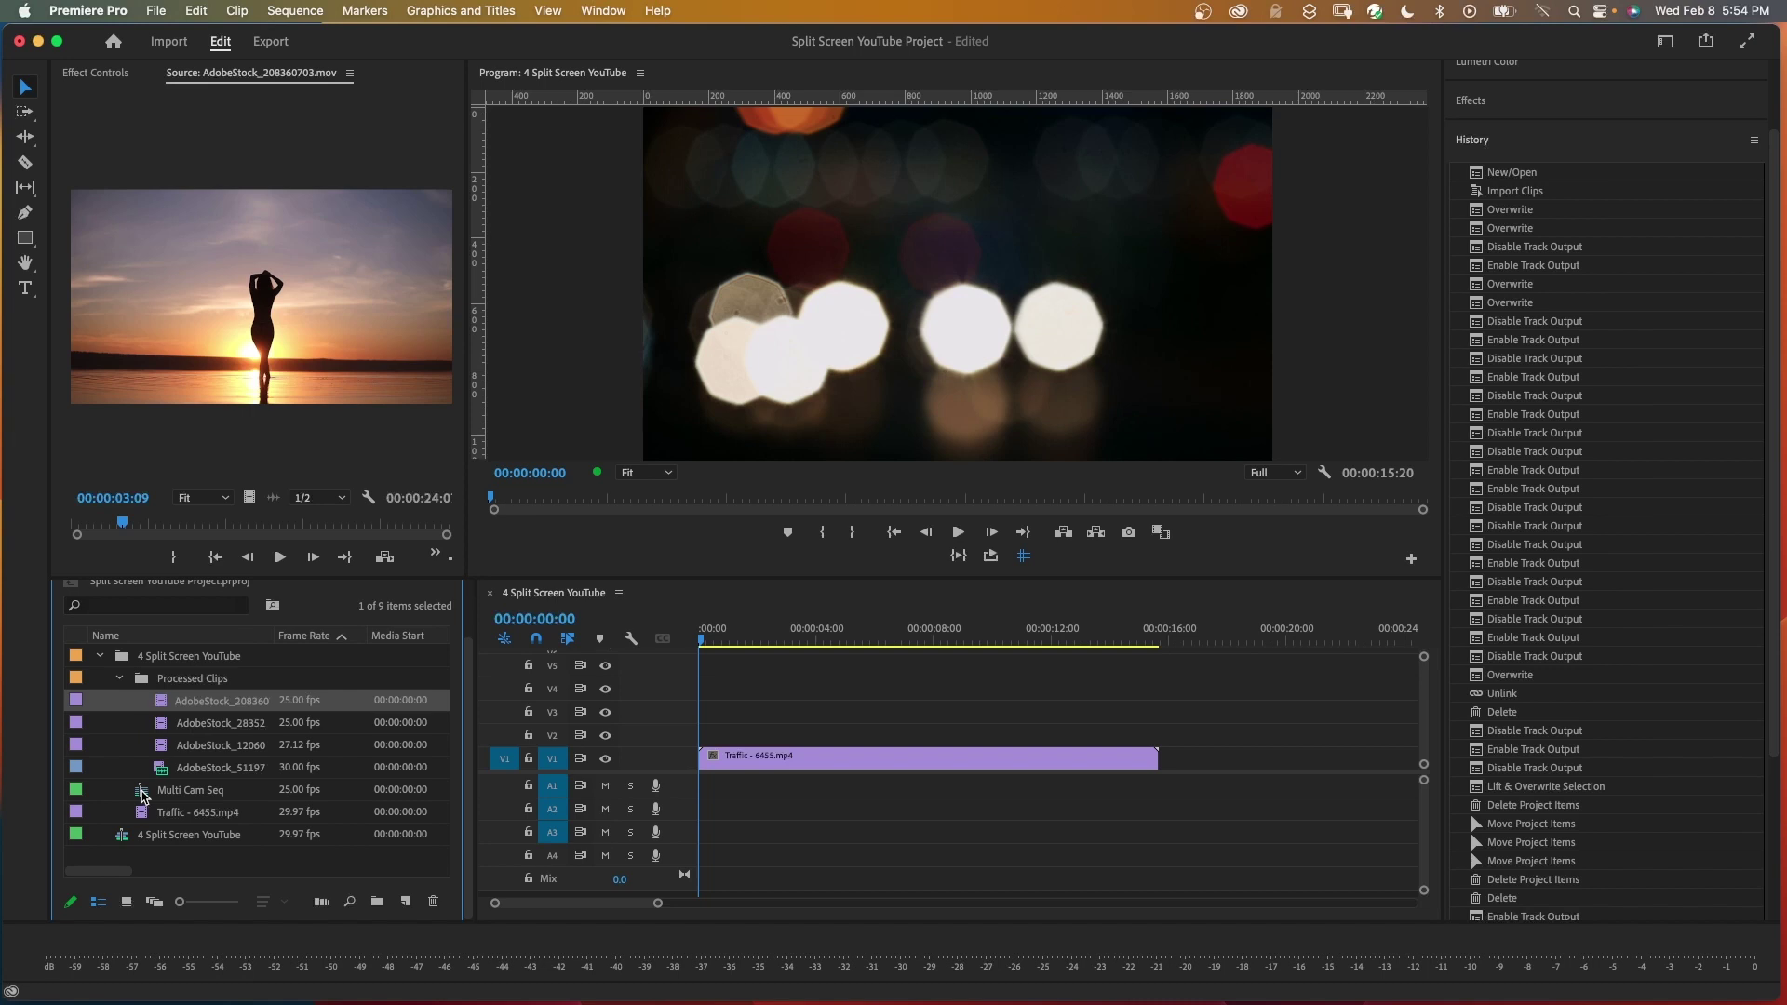
- Trim the V4, V3 and V1 clips inside Multi Cam Seq to the V2 clip's end and load the sequence in the Source Monitor
{"action": "left_click", "coordinate": [144, 791]}
{"action": "scroll", "coordinate": [144, 796], "scroll_direction": "up", "scroll_amount": 2}
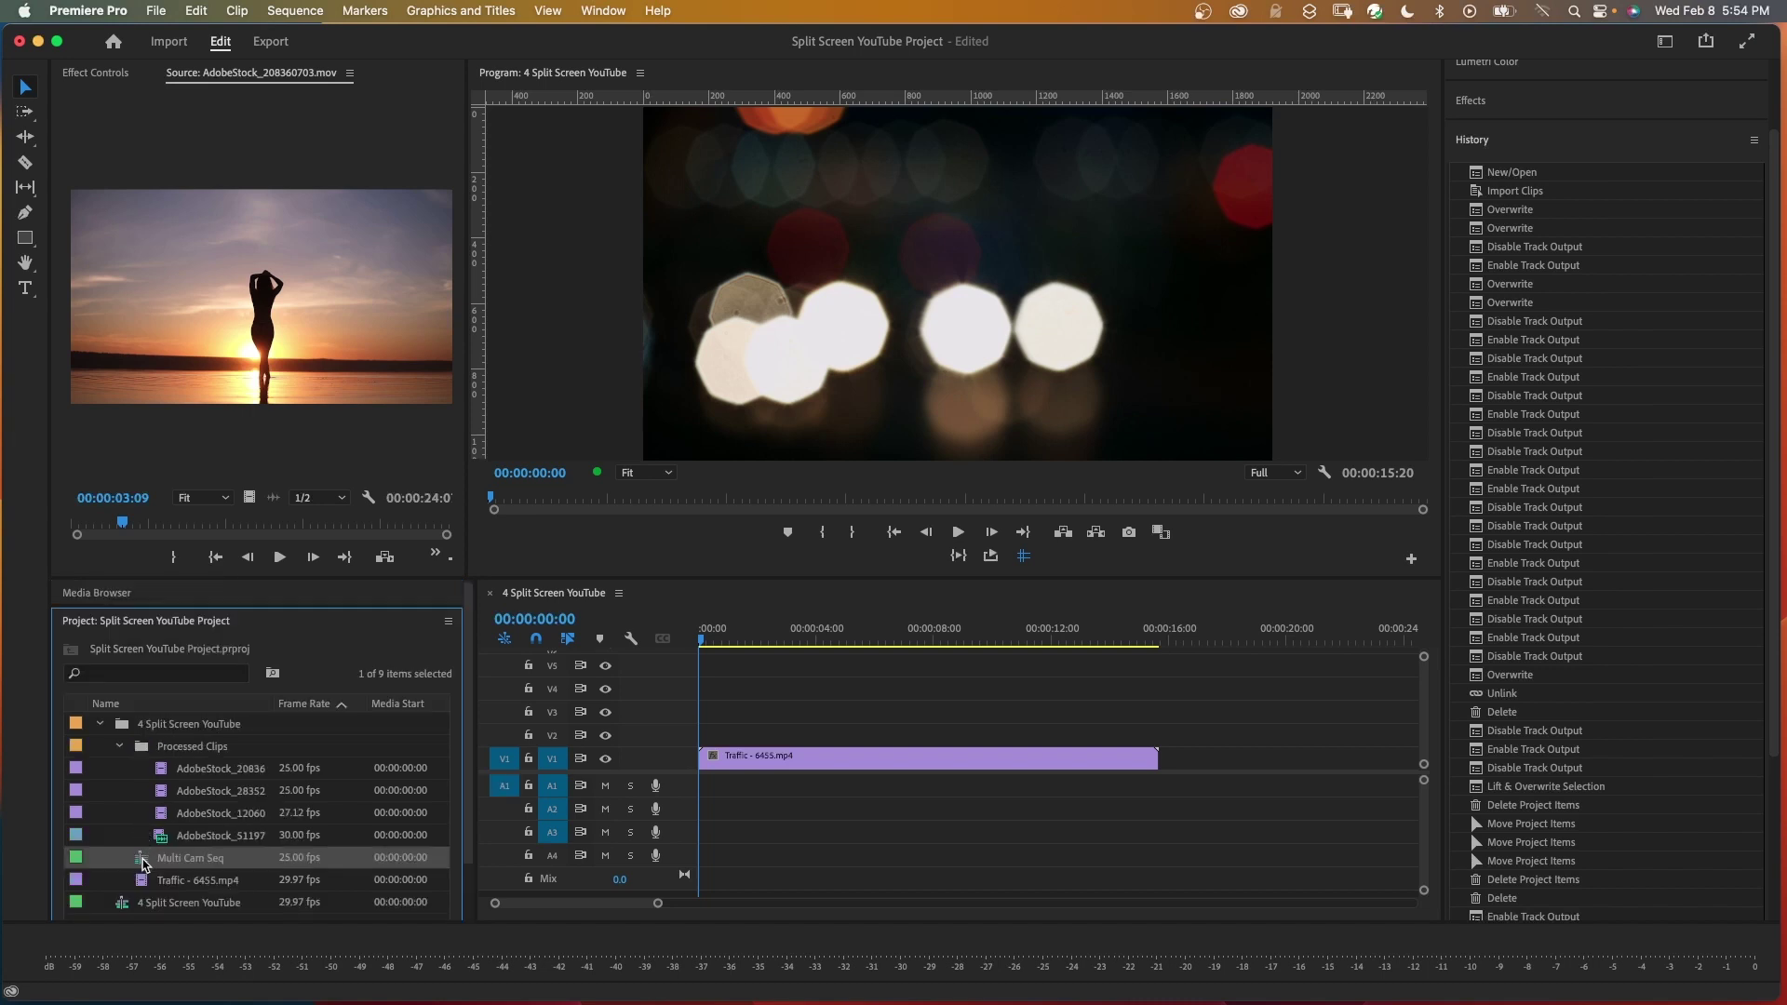
{"action": "double_click", "coordinate": [142, 861]}
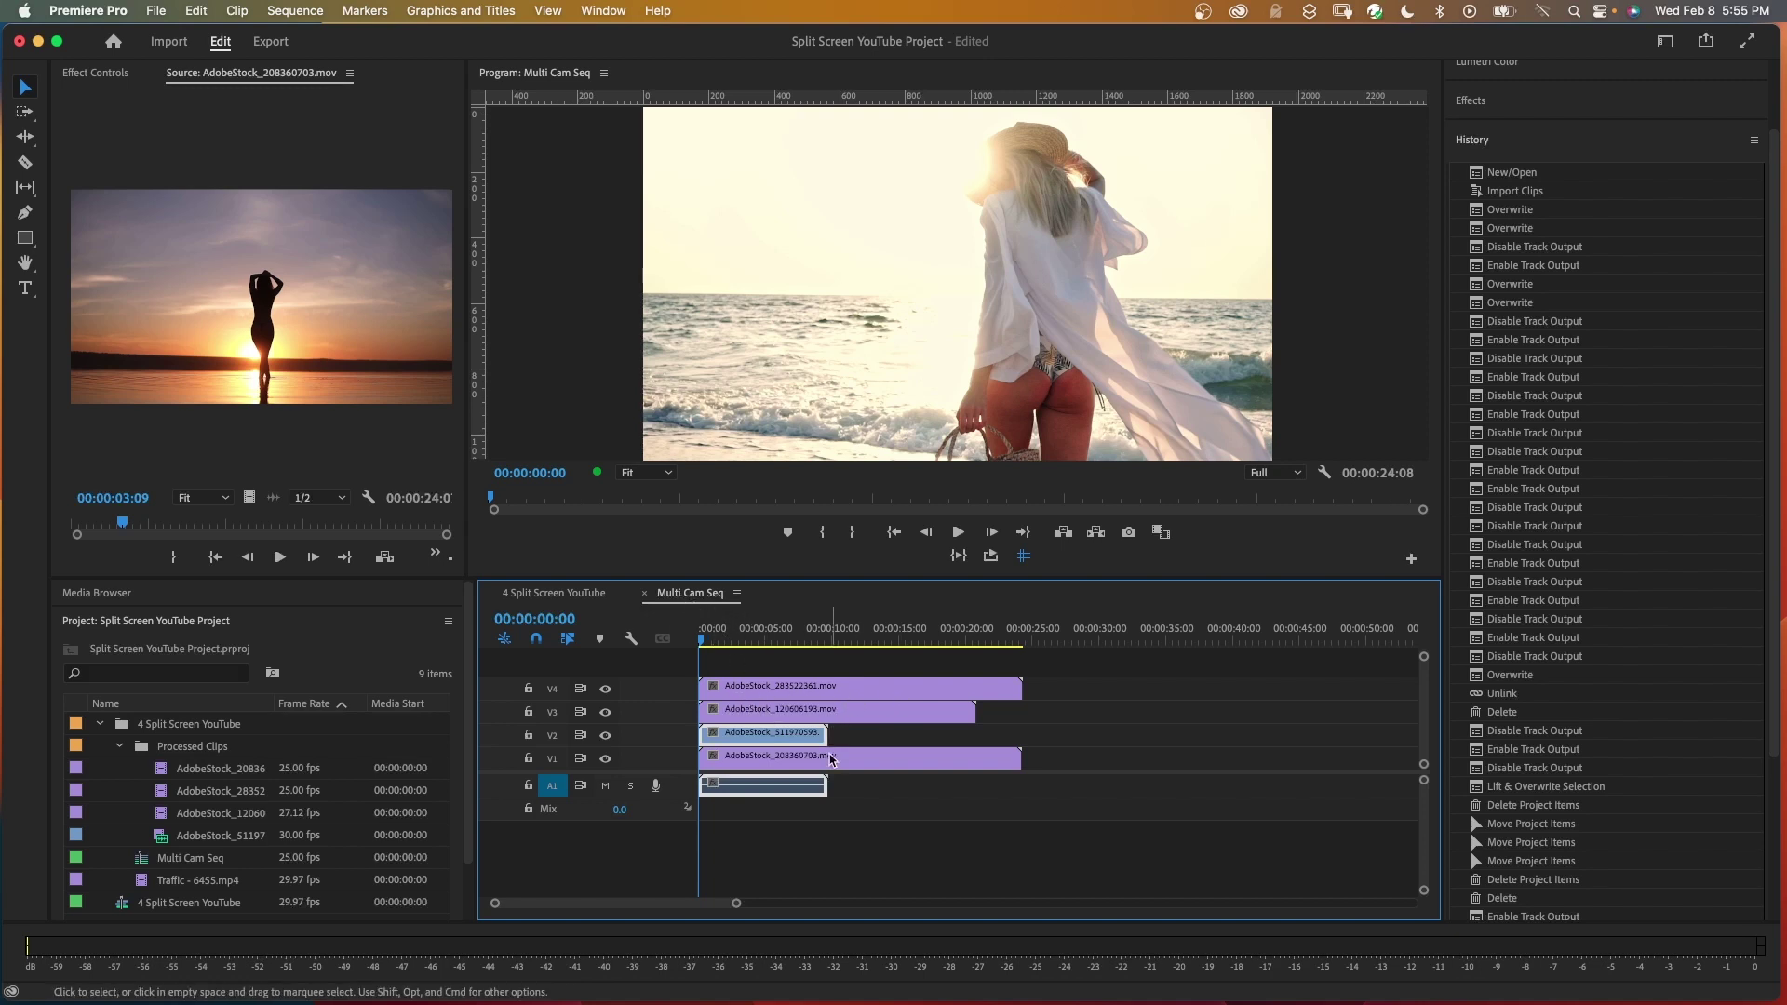
{"action": "left_click_drag", "start_coordinate": [1021, 689], "coordinate": [827, 689]}
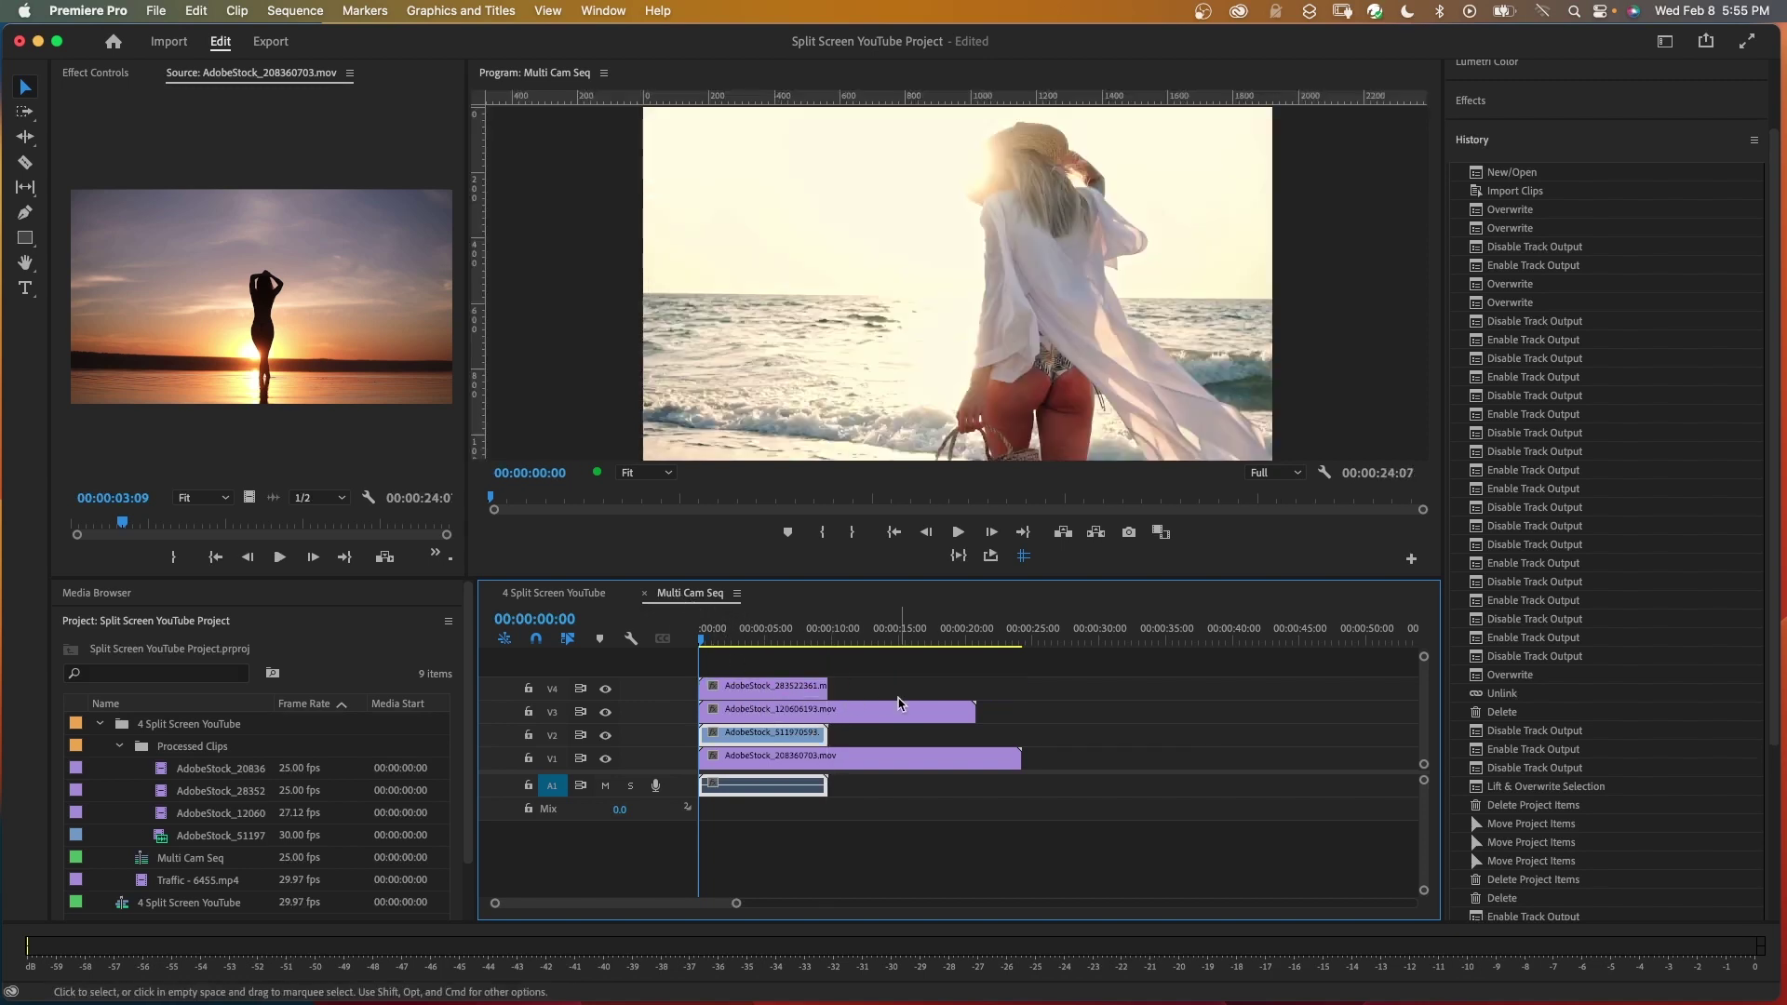
{"action": "left_click_drag", "start_coordinate": [974, 709], "coordinate": [827, 712]}
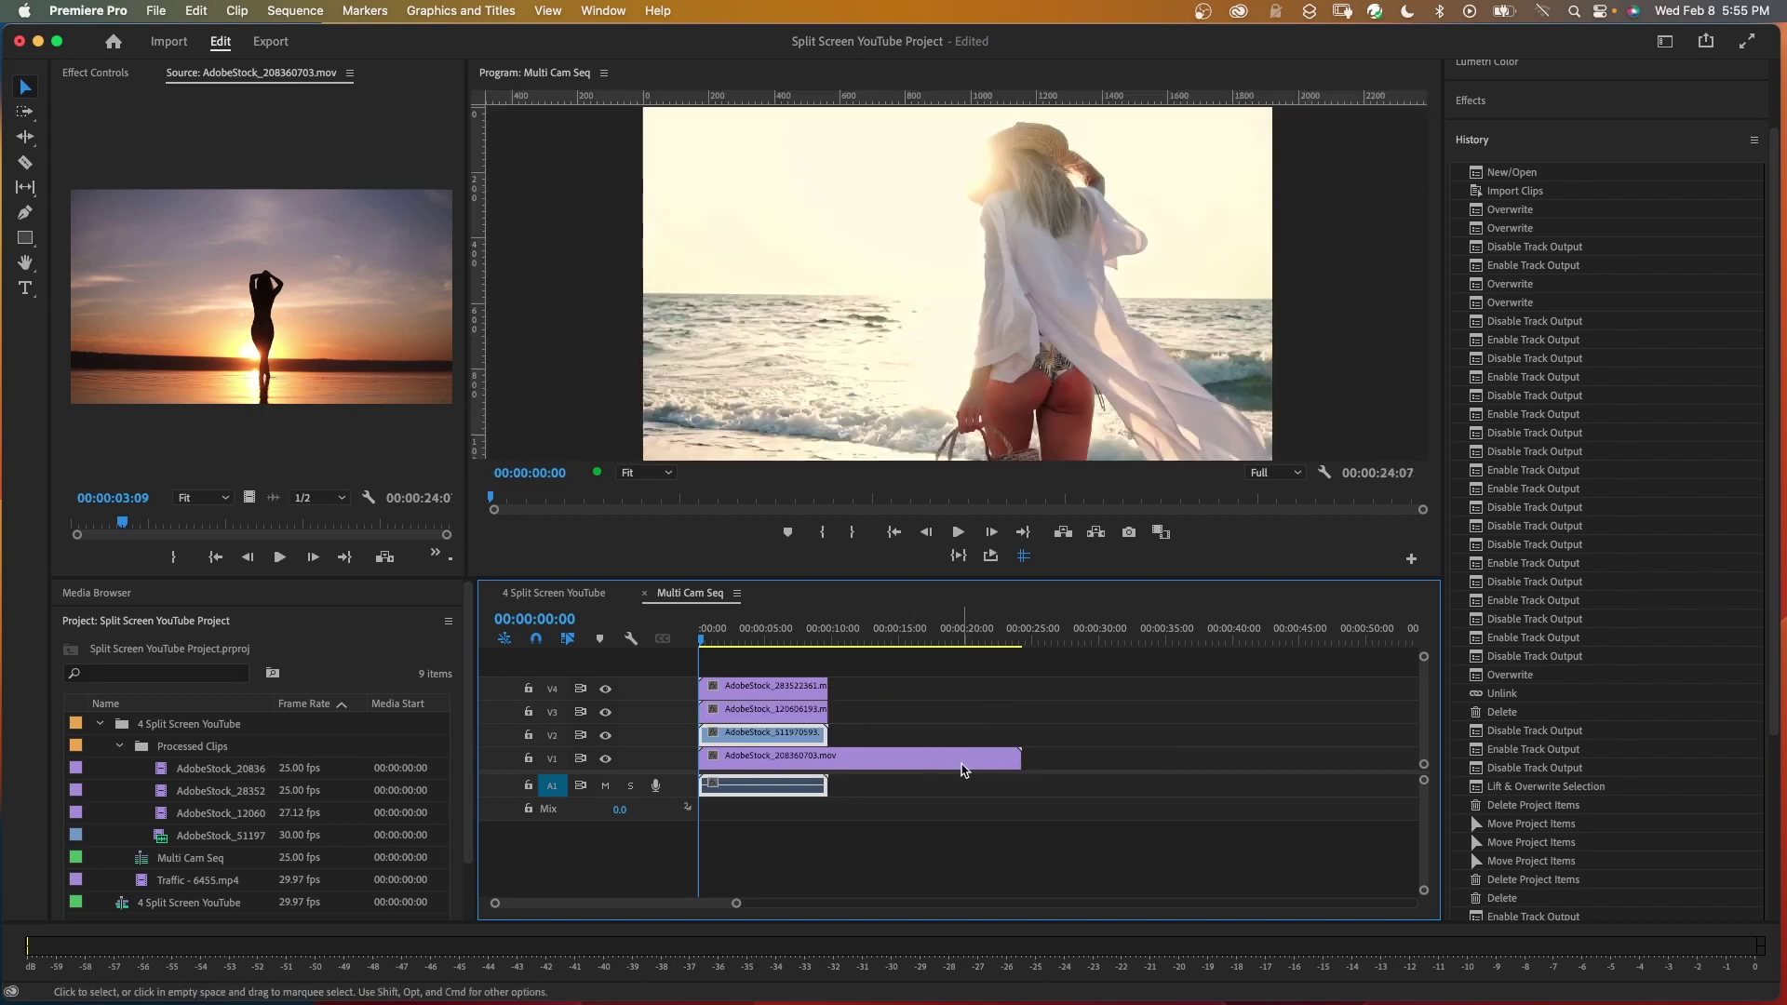
{"action": "left_click_drag", "start_coordinate": [1020, 759], "coordinate": [827, 758]}
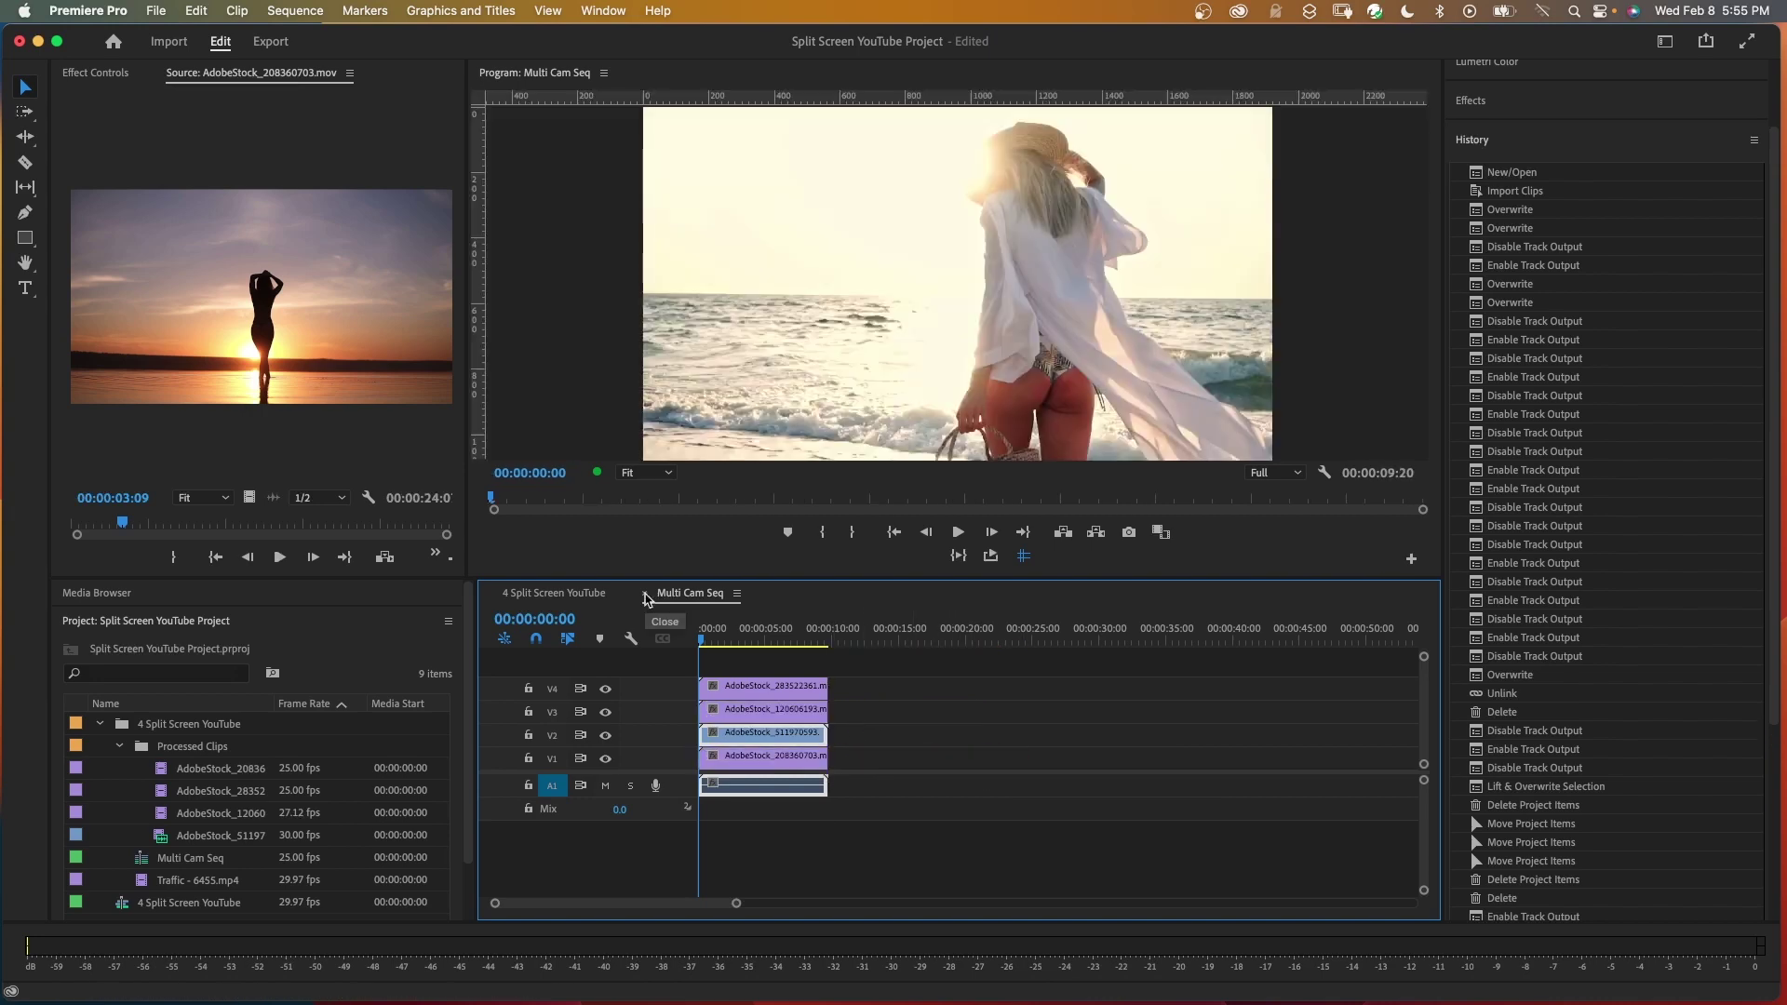
{"action": "left_click", "coordinate": [649, 597]}
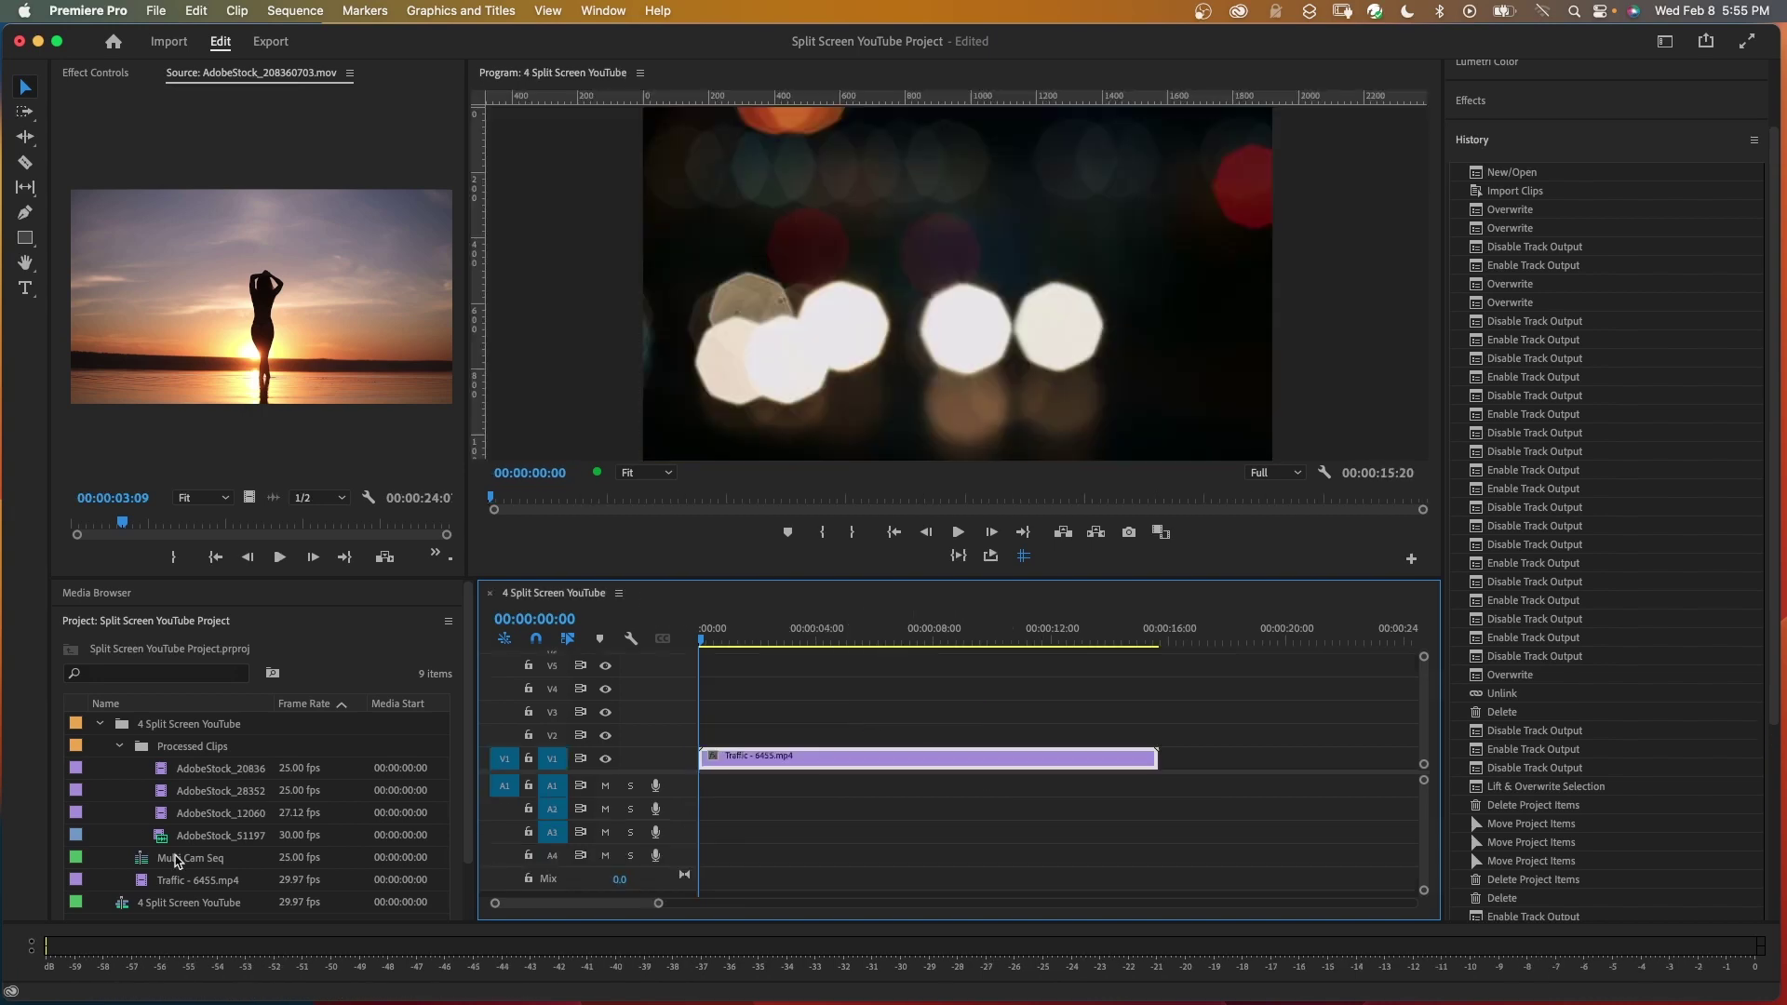
{"action": "double_click", "coordinate": [173, 859]}
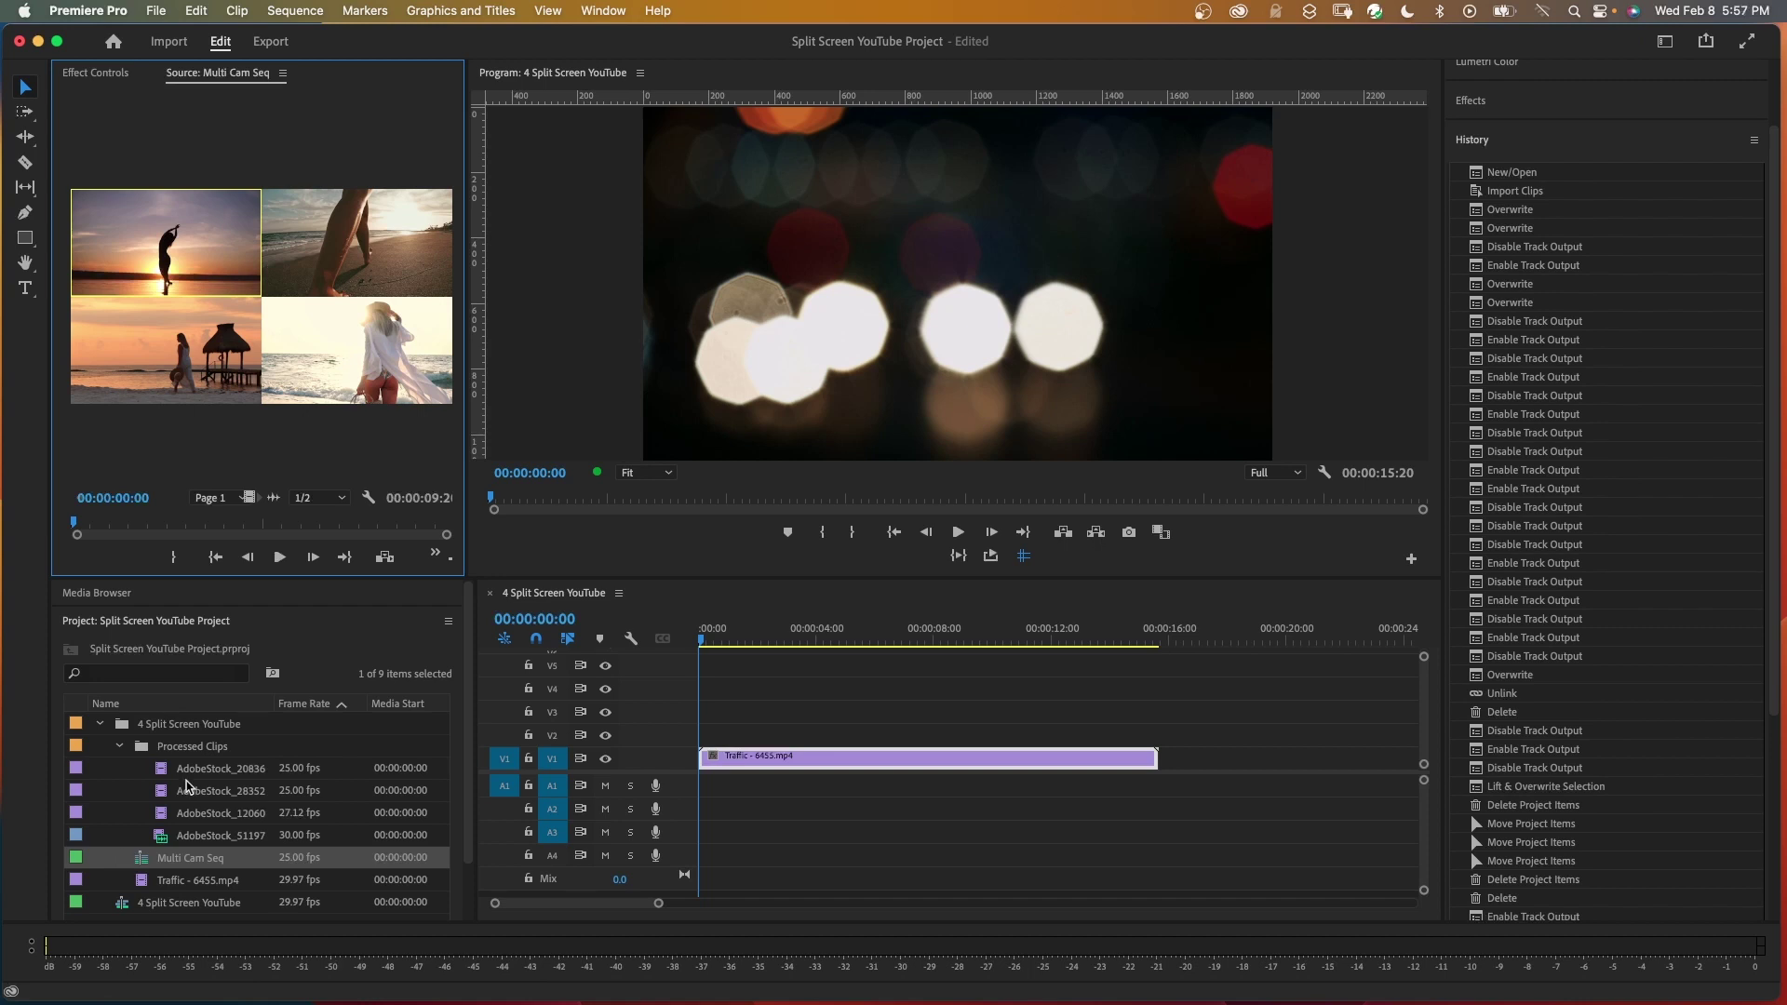
- Create a 1920 by 1080, 29.97 fps Photoshop file named SplitScreenLayout4 in the Photoshop Document folder and add it to the project
{"action": "left_click", "coordinate": [154, 12]}
{"action": "mouse_move", "coordinate": [160, 38]}
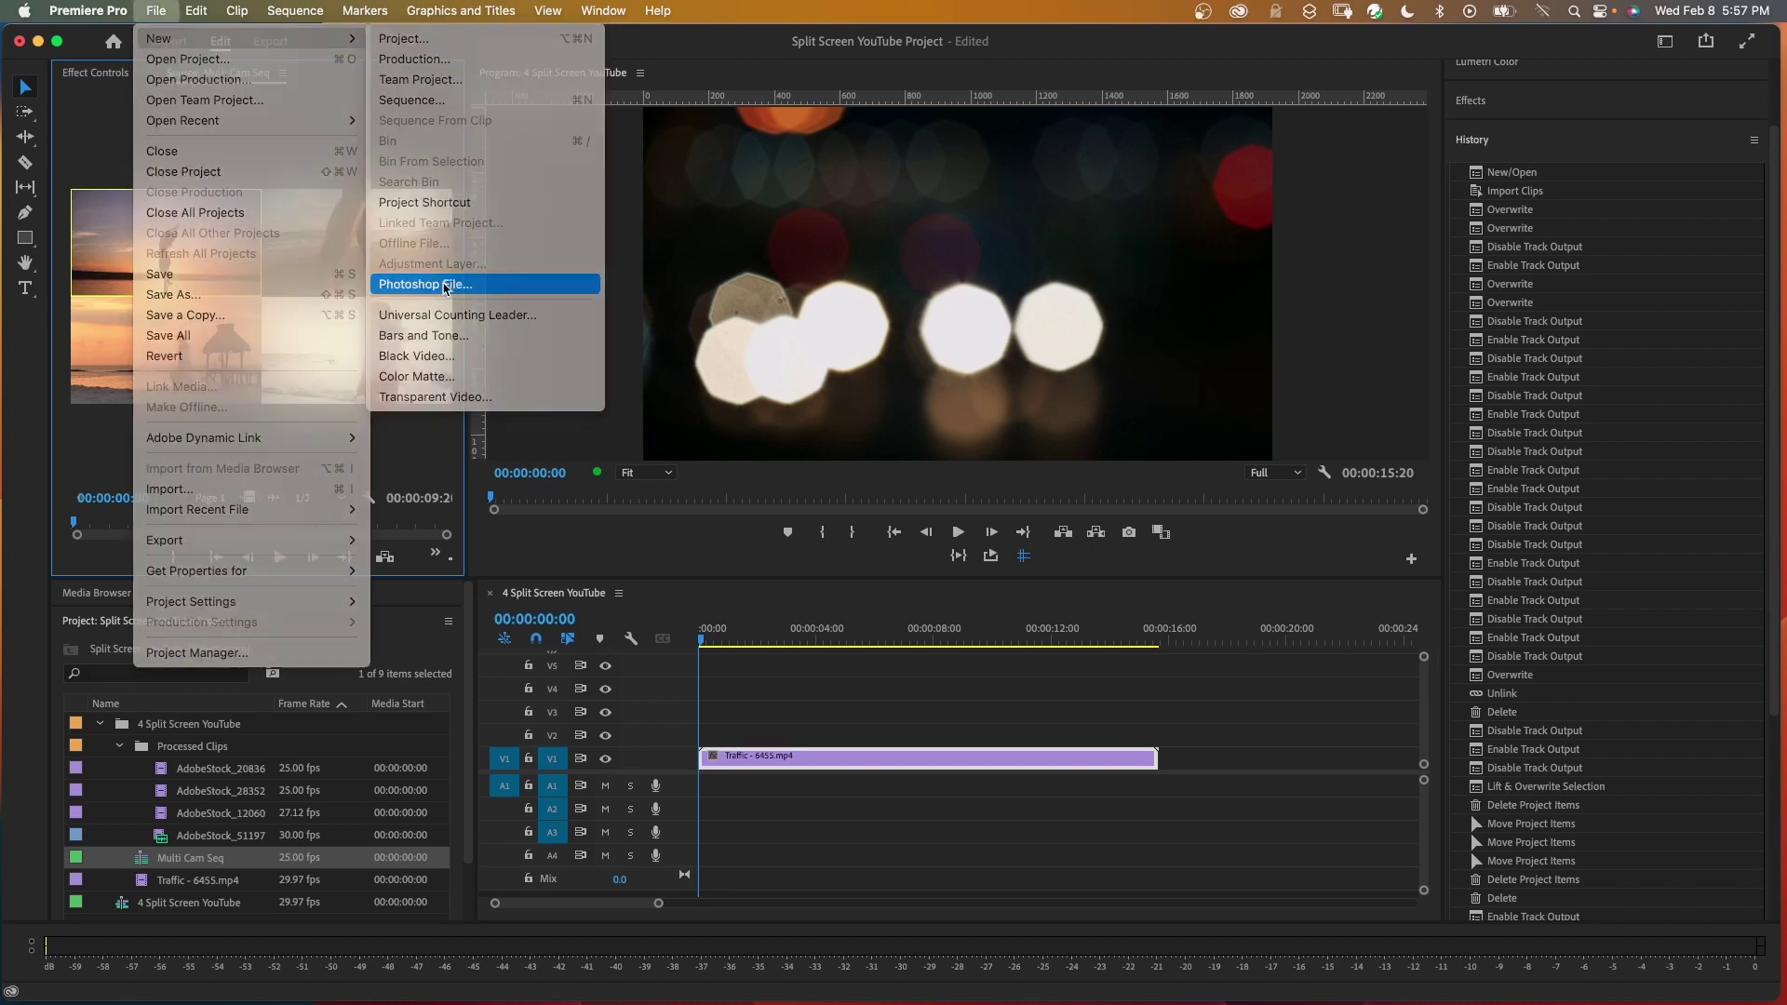
{"action": "left_click", "coordinate": [419, 287]}
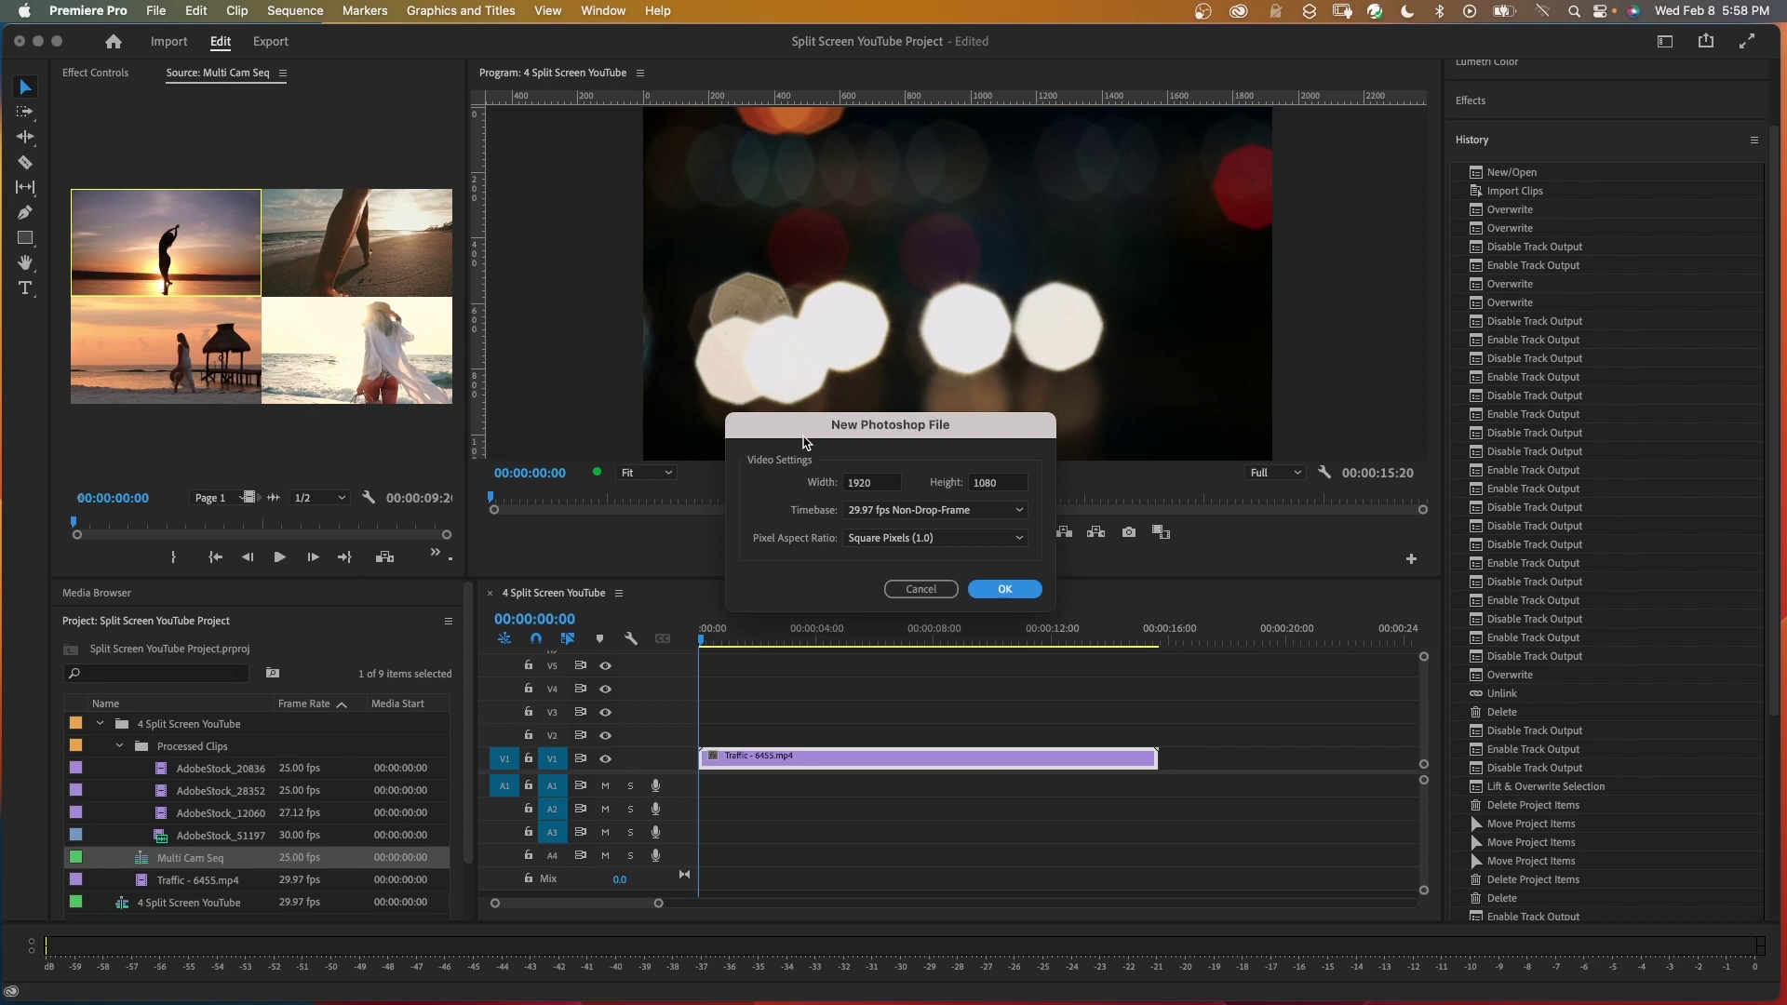
{"action": "left_click", "coordinate": [996, 590]}
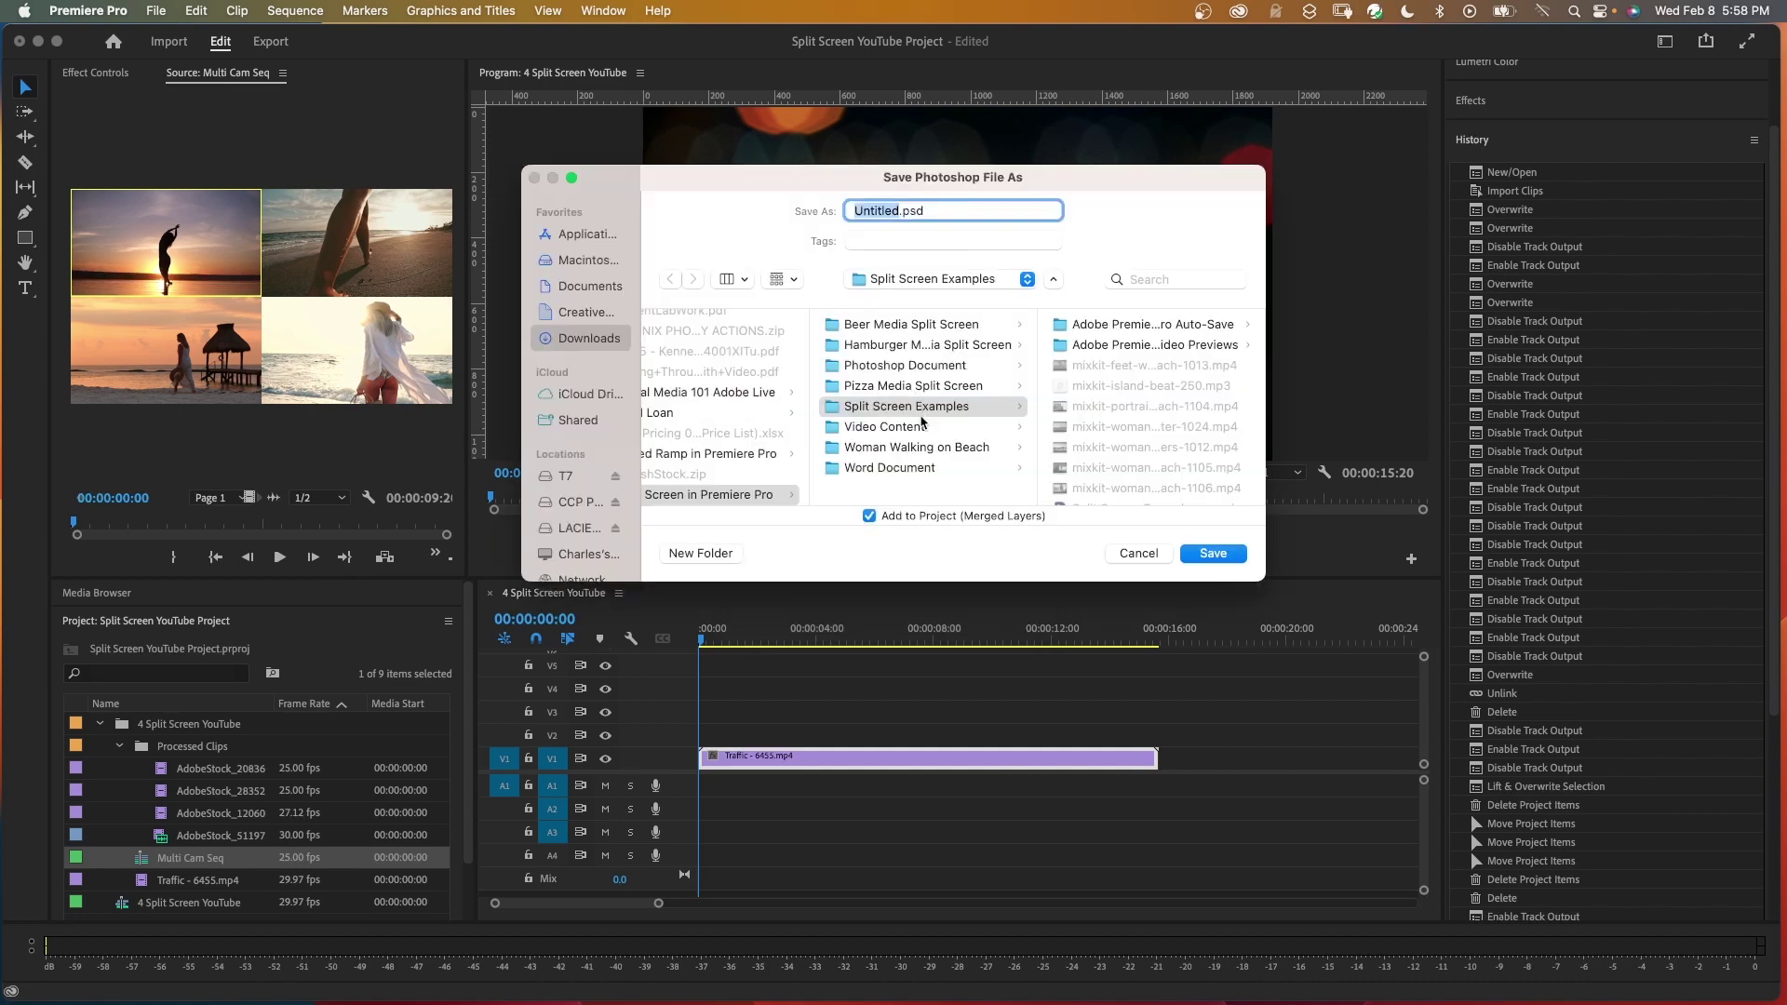
{"action": "type", "text": "SplitScreenLayout4"}
{"action": "left_click", "coordinate": [893, 365]}
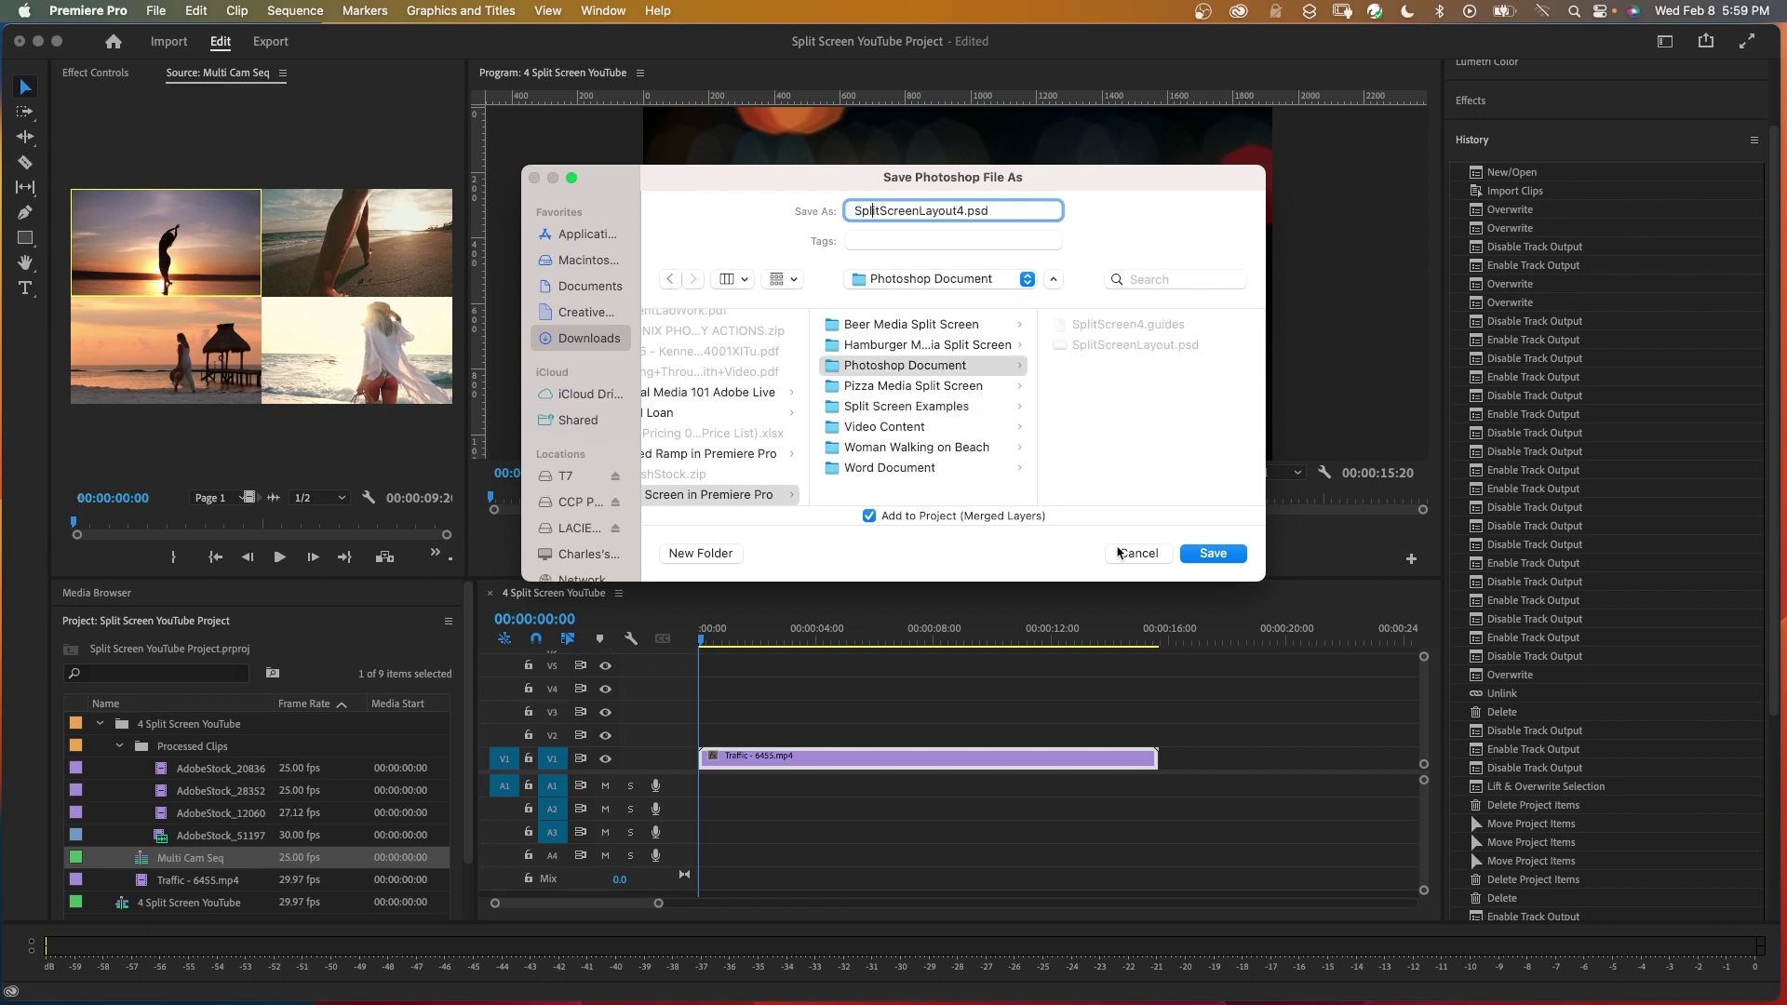
{"action": "left_click", "coordinate": [1183, 552]}
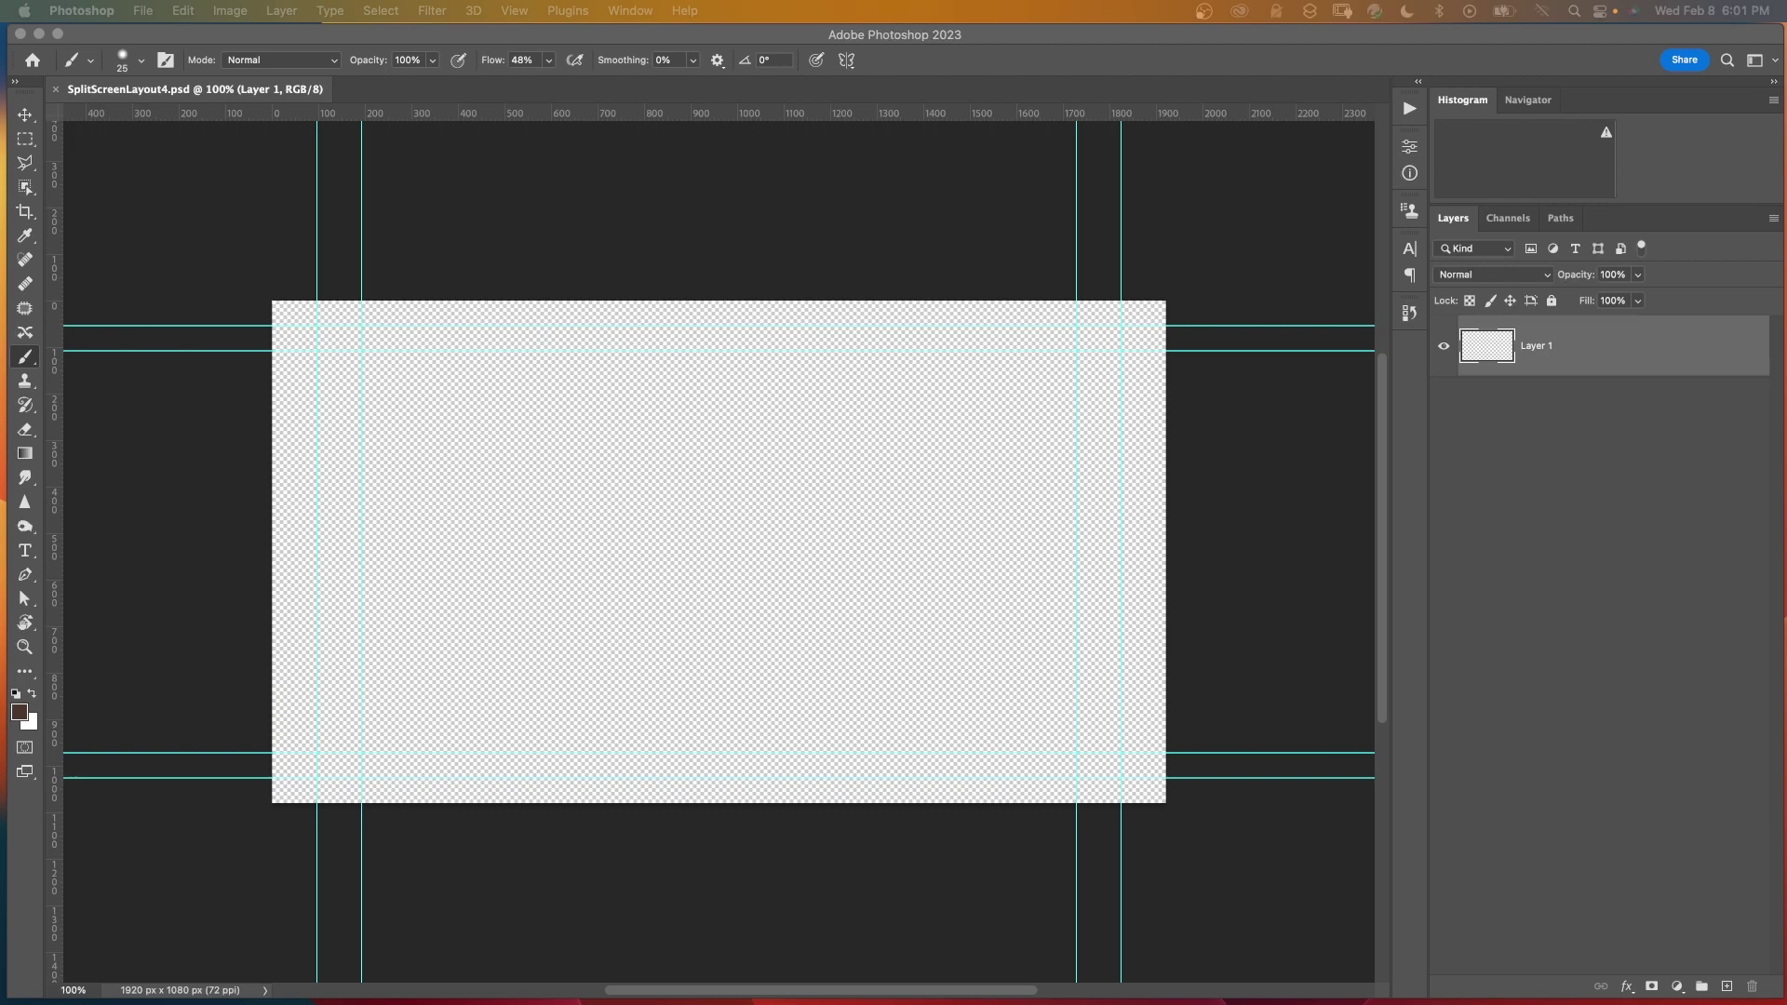
- In Photoshop, replace the existing guides with a four-column guide layout using 20 px gutters and 20 px margins
{"action": "left_click", "coordinate": [335, 42]}
{"action": "key", "text": "super+semicolon"}
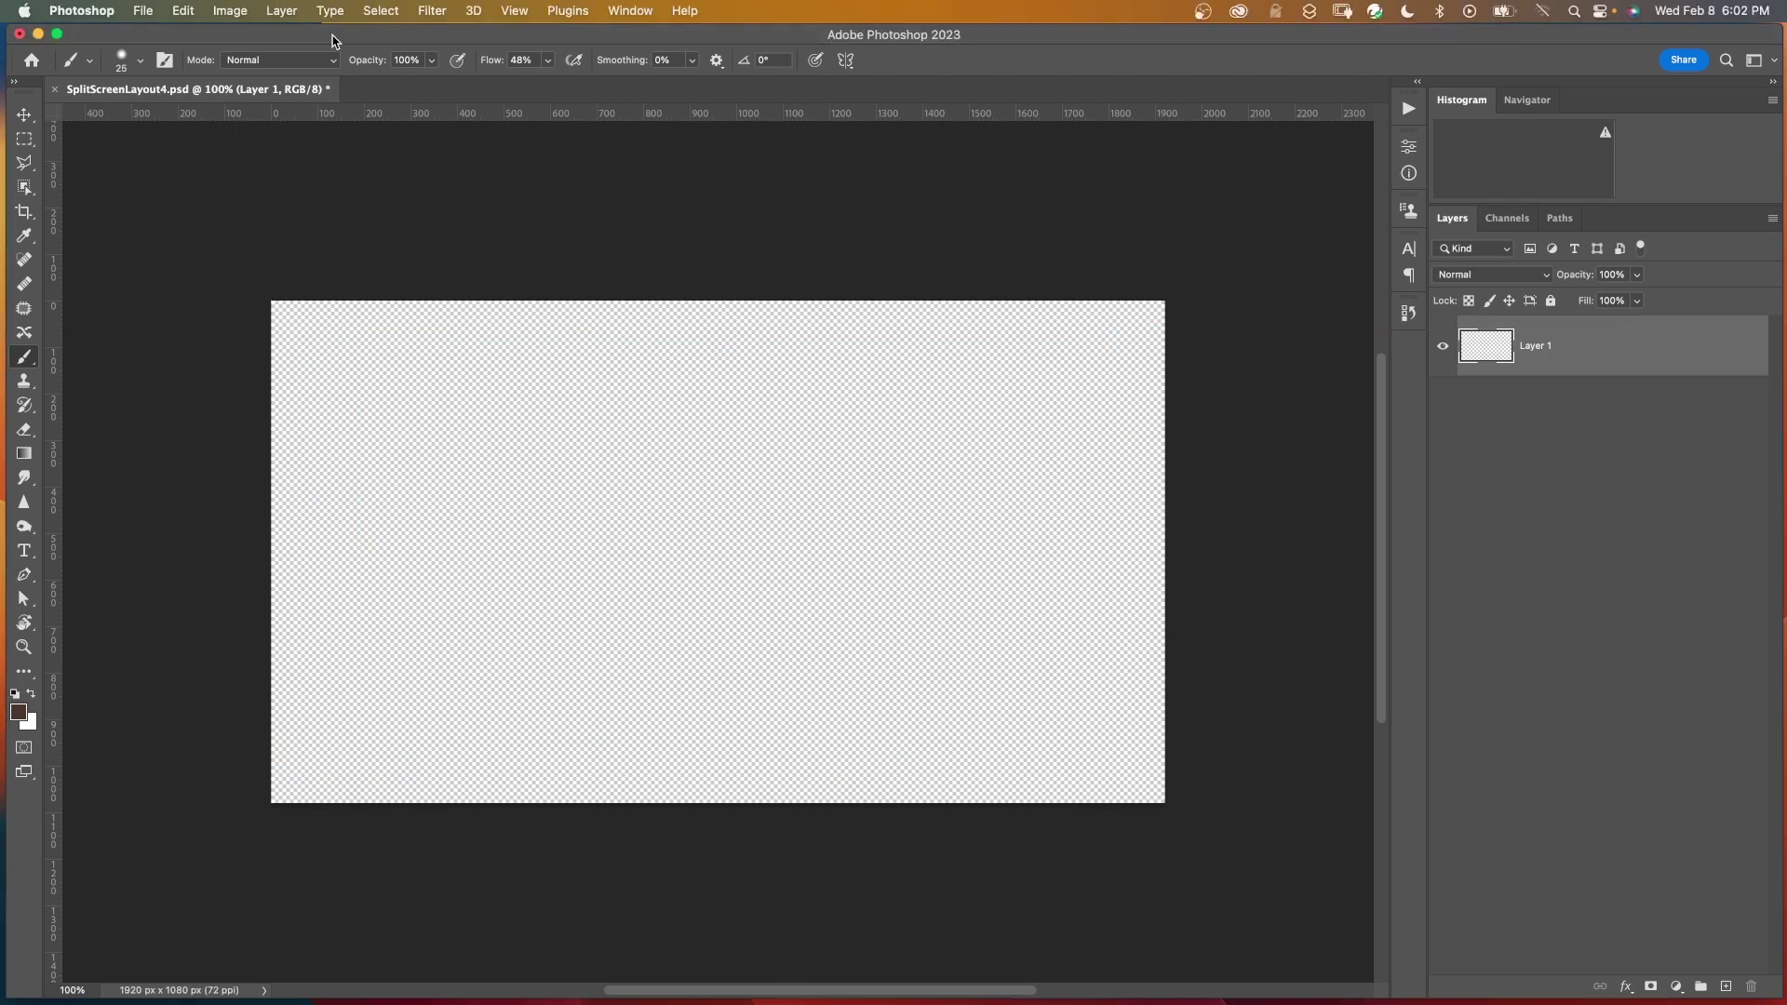
{"action": "left_click", "coordinate": [514, 10]}
{"action": "mouse_move", "coordinate": [707, 479]}
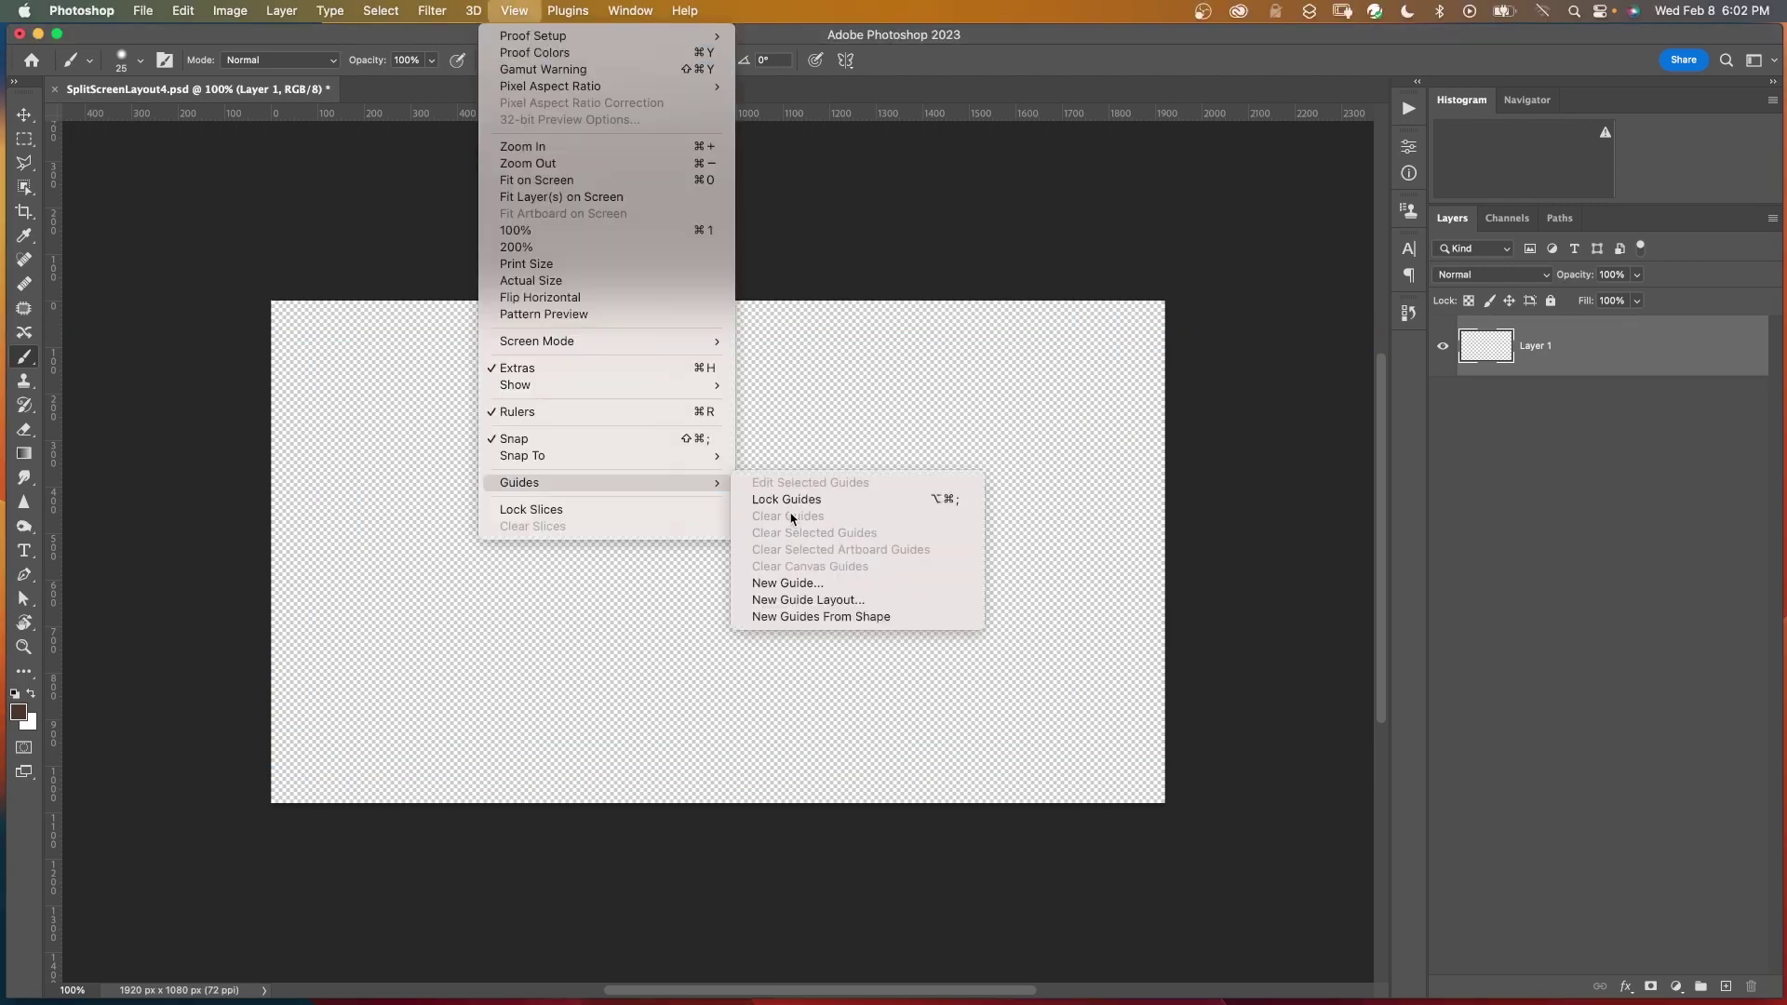
{"action": "left_click", "coordinate": [792, 600]}
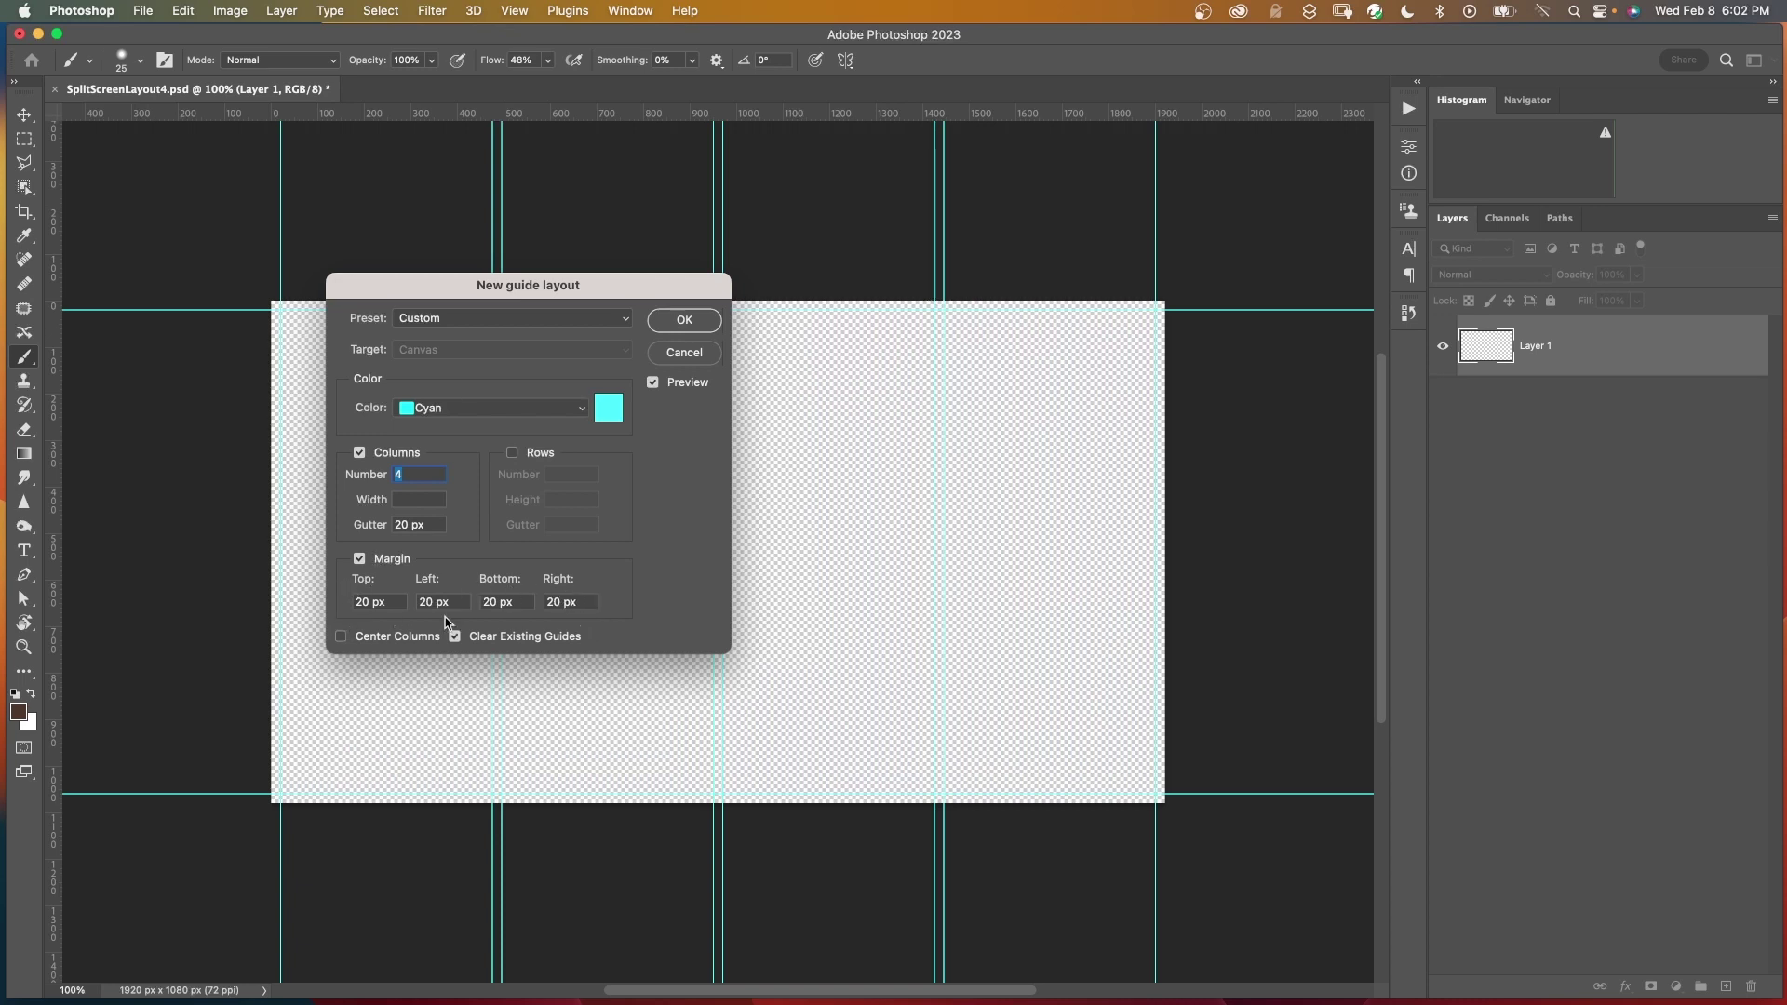
{"action": "left_click", "coordinate": [684, 320]}
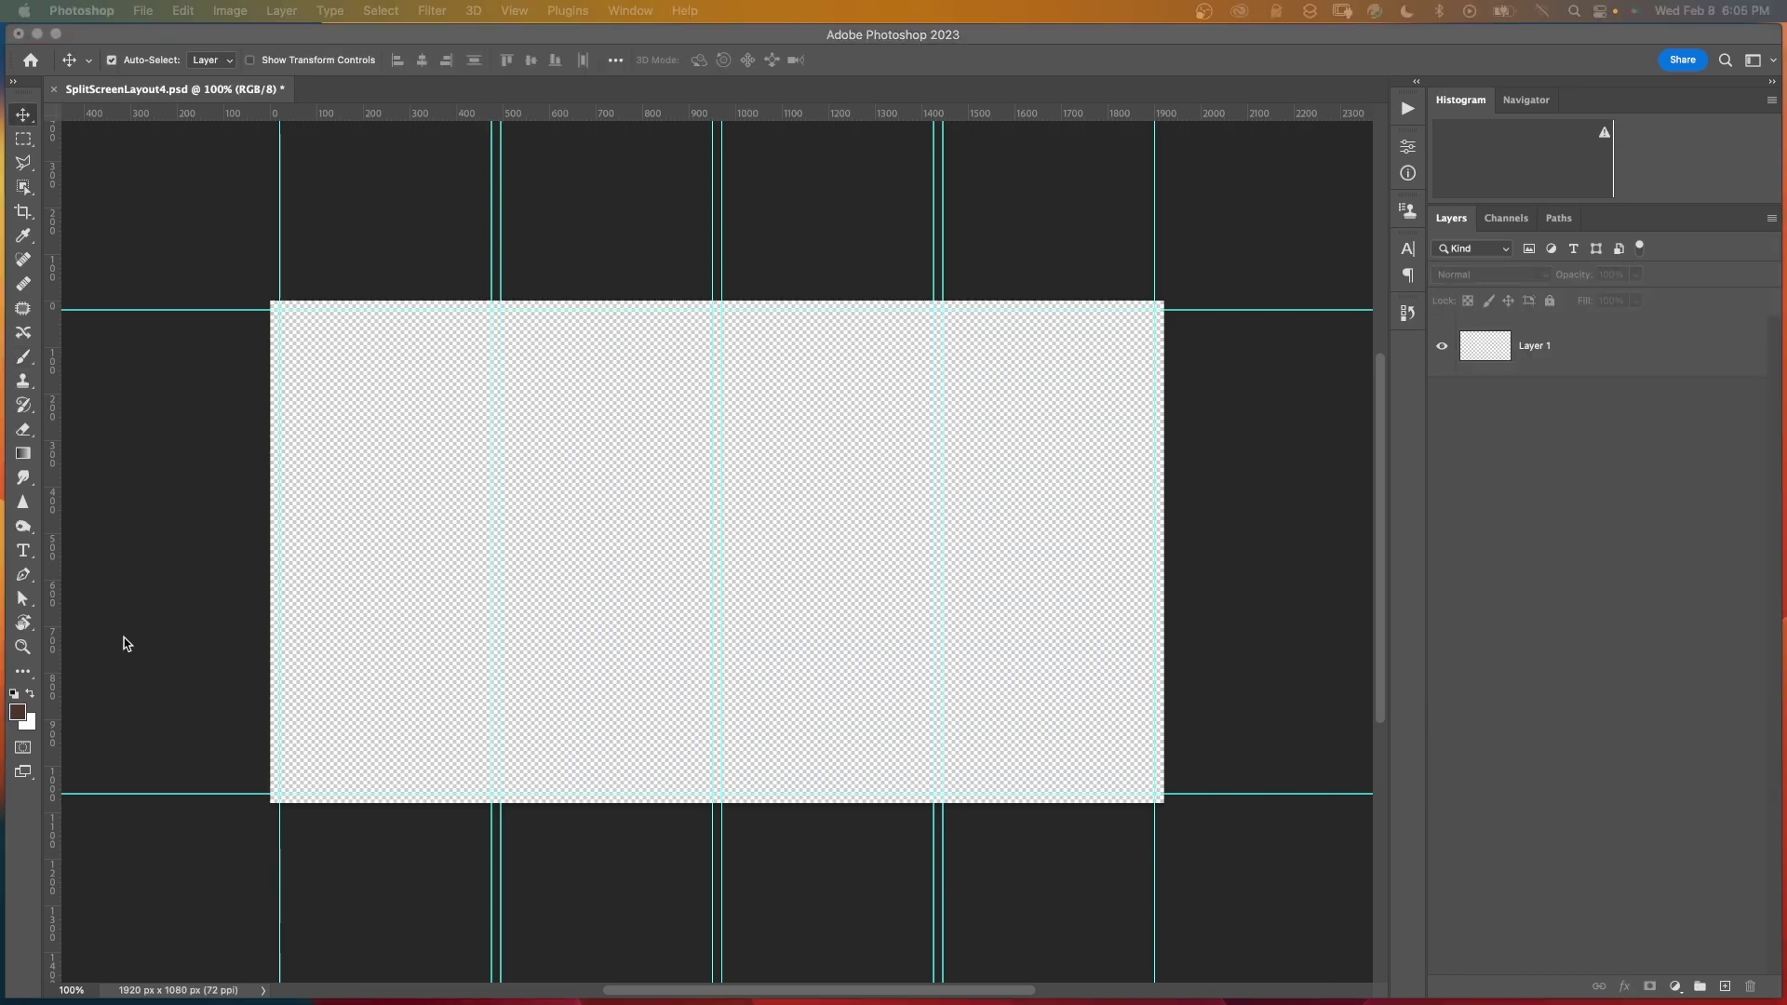
- Draw a white rectangle of about 455 by 1040 px filling the first guide column and save the file
{"action": "left_click", "coordinate": [23, 676]}
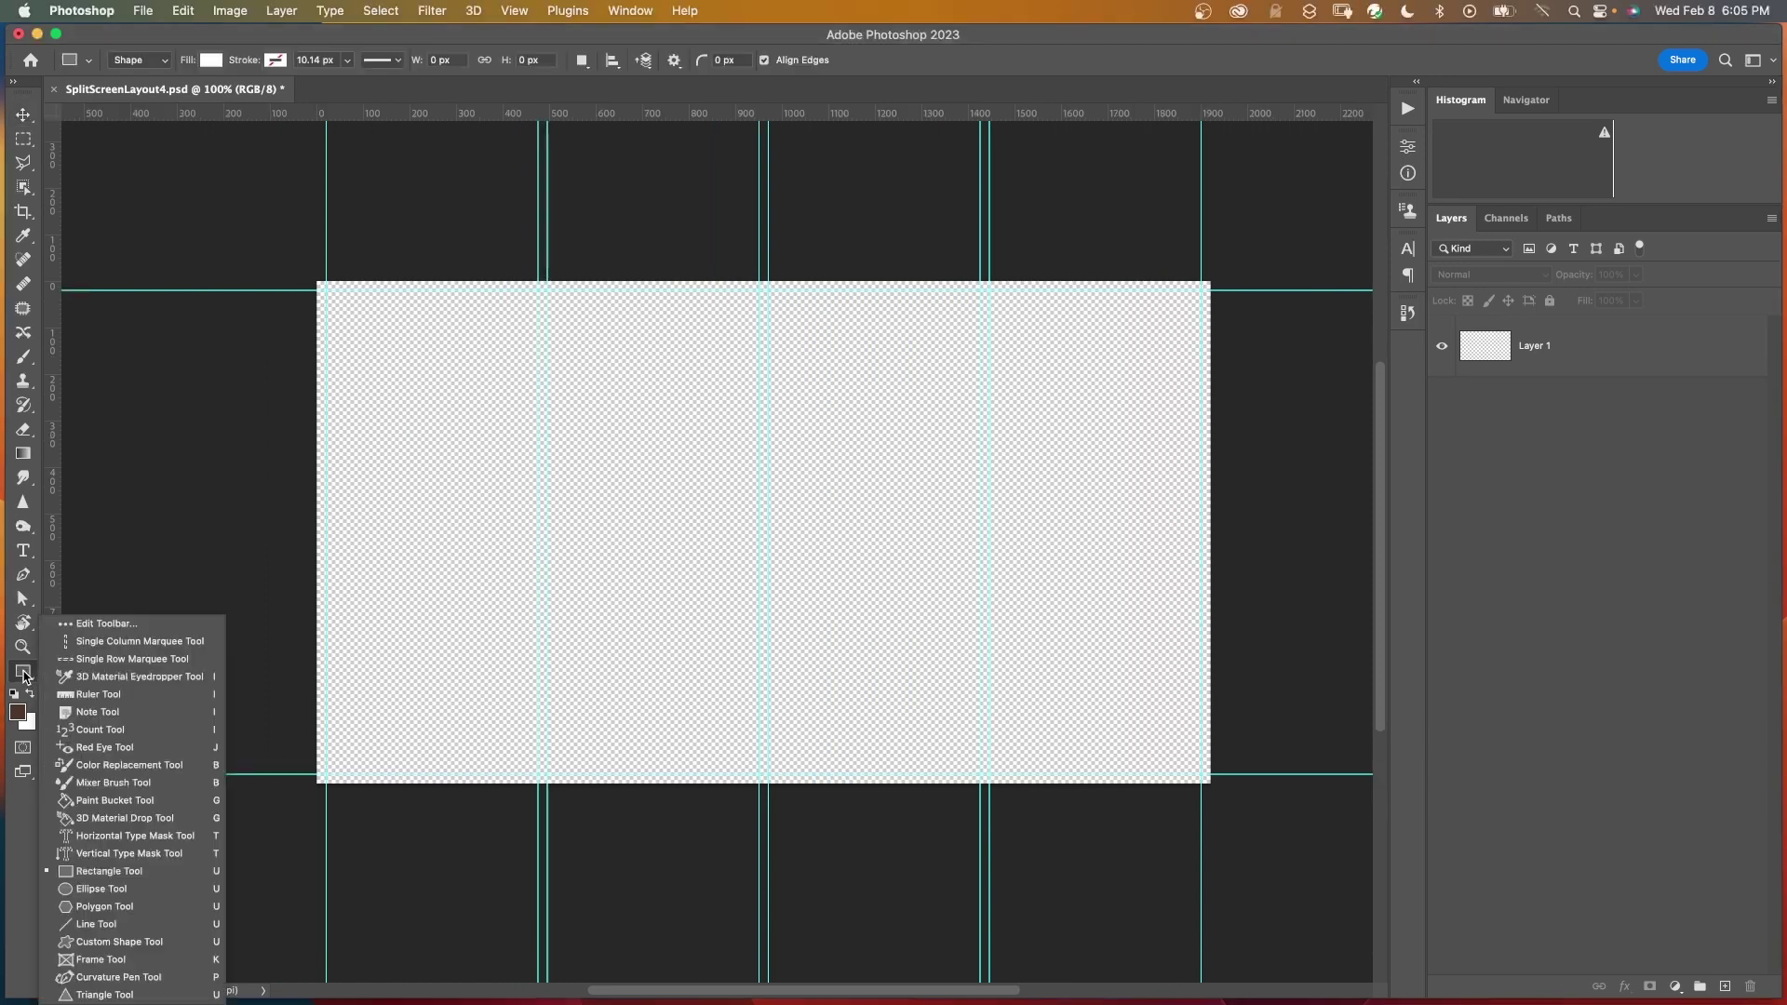
{"action": "left_click", "coordinate": [101, 875]}
{"action": "left_click", "coordinate": [100, 875]}
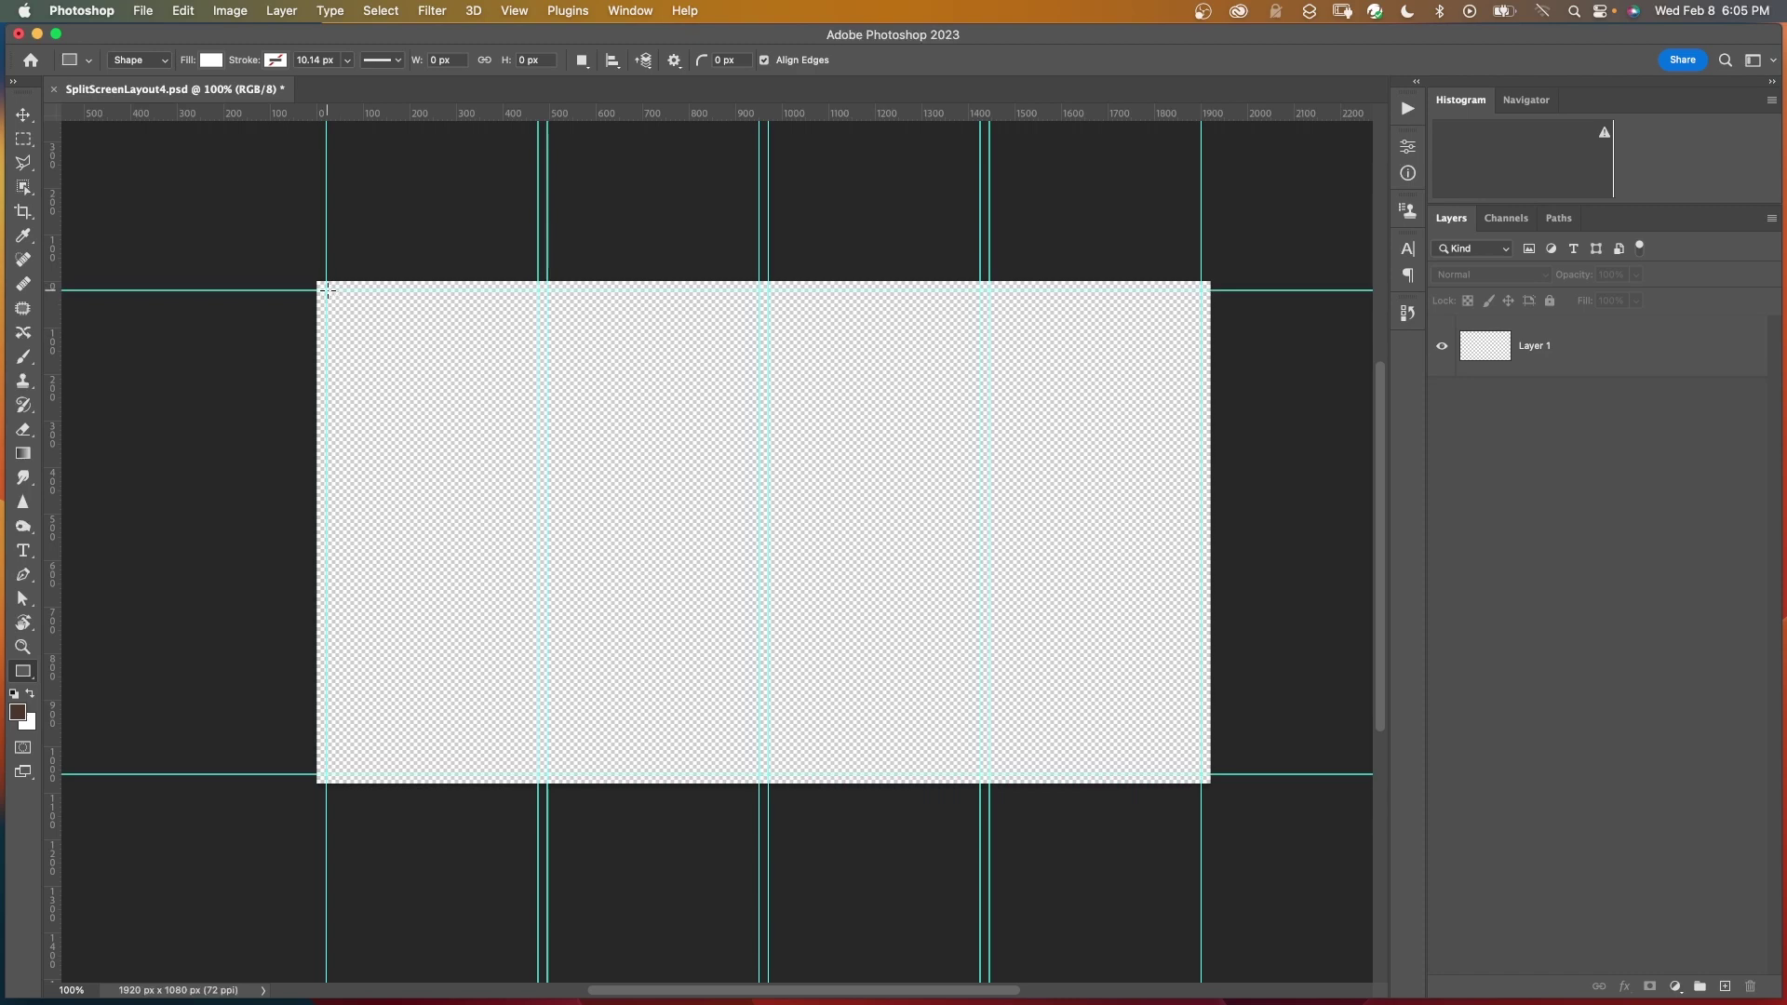
{"action": "left_click_drag", "start_coordinate": [326, 291], "coordinate": [535, 772]}
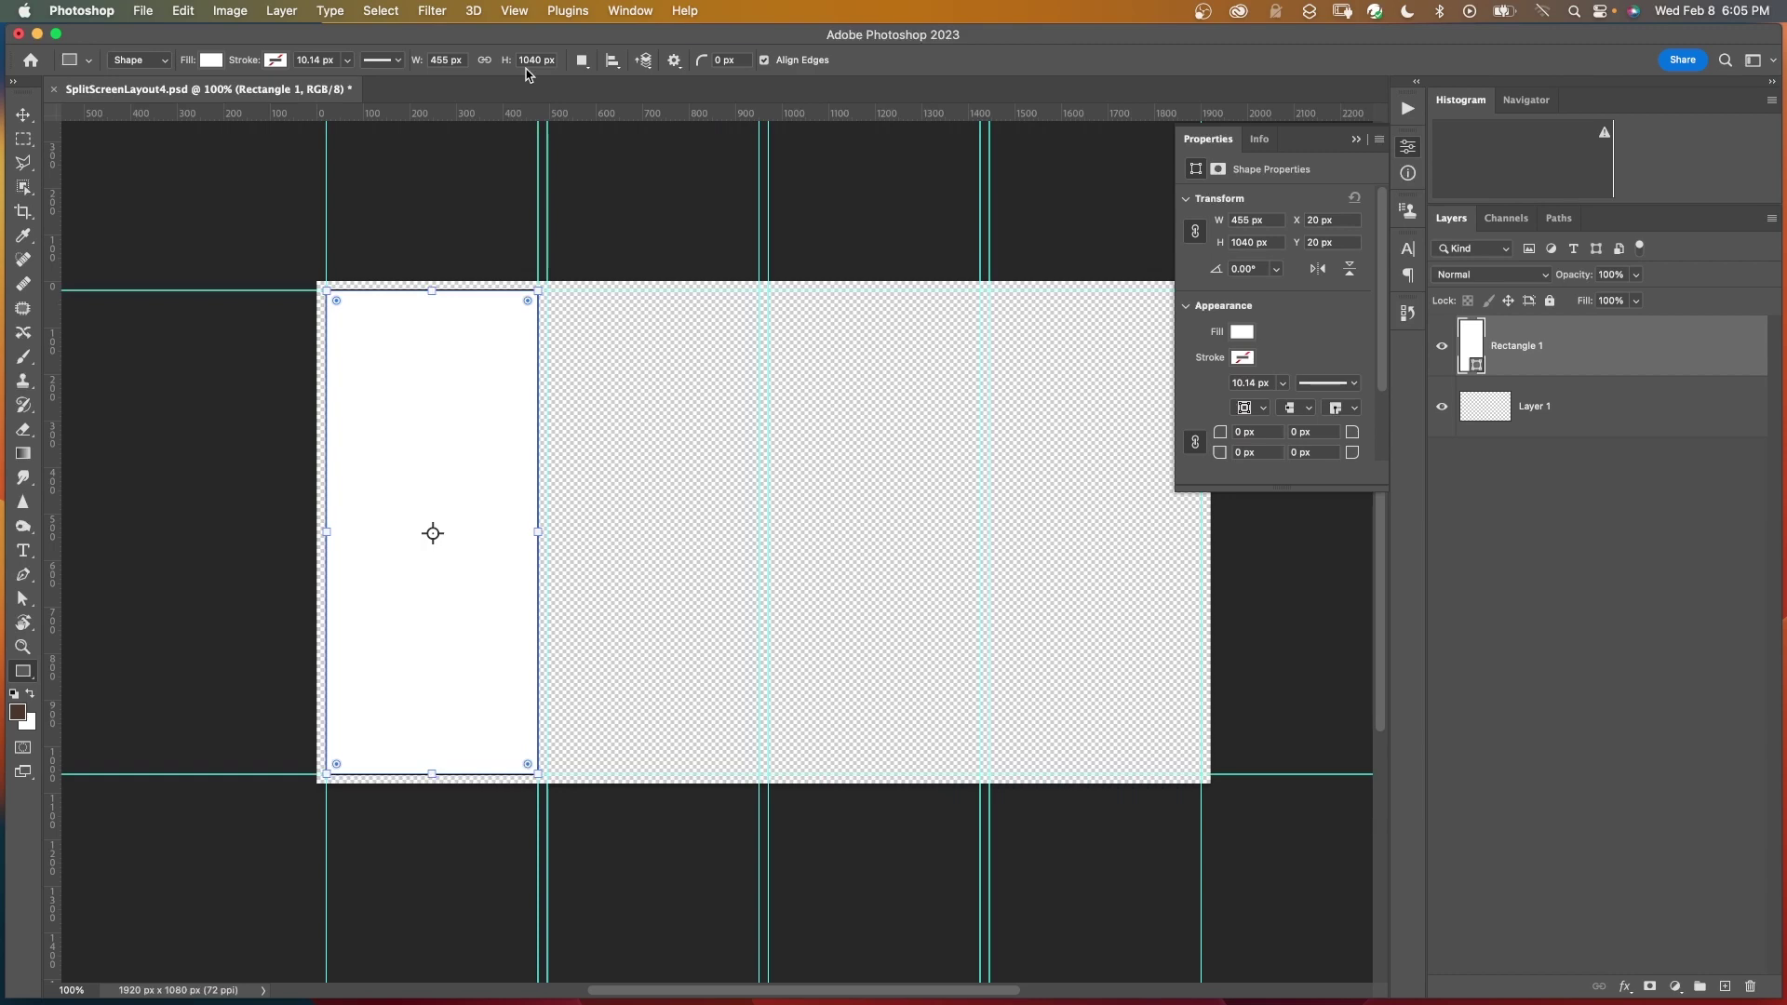
{"action": "left_click", "coordinate": [146, 11]}
{"action": "left_click", "coordinate": [163, 192]}
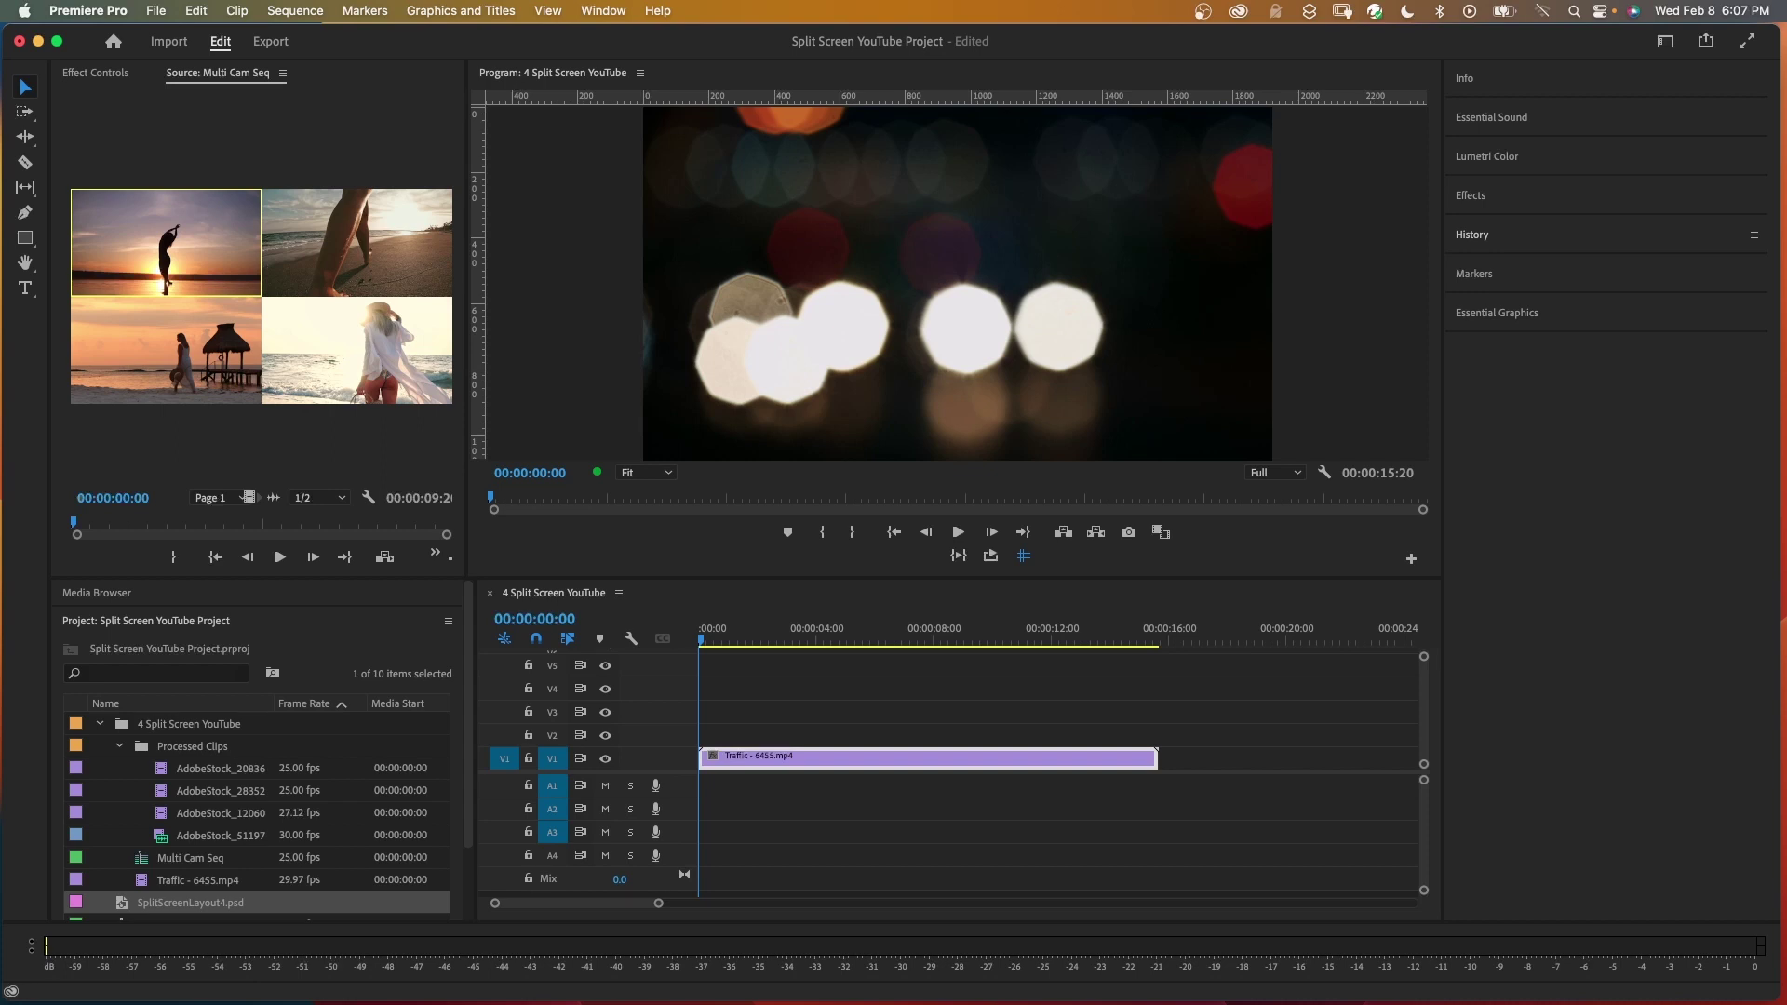
- Switch to Premiere Pro and set Multi Cam Seq's frame size to 455 horizontal by 1040 vertical
{"action": "left_click", "coordinate": [179, 858]}
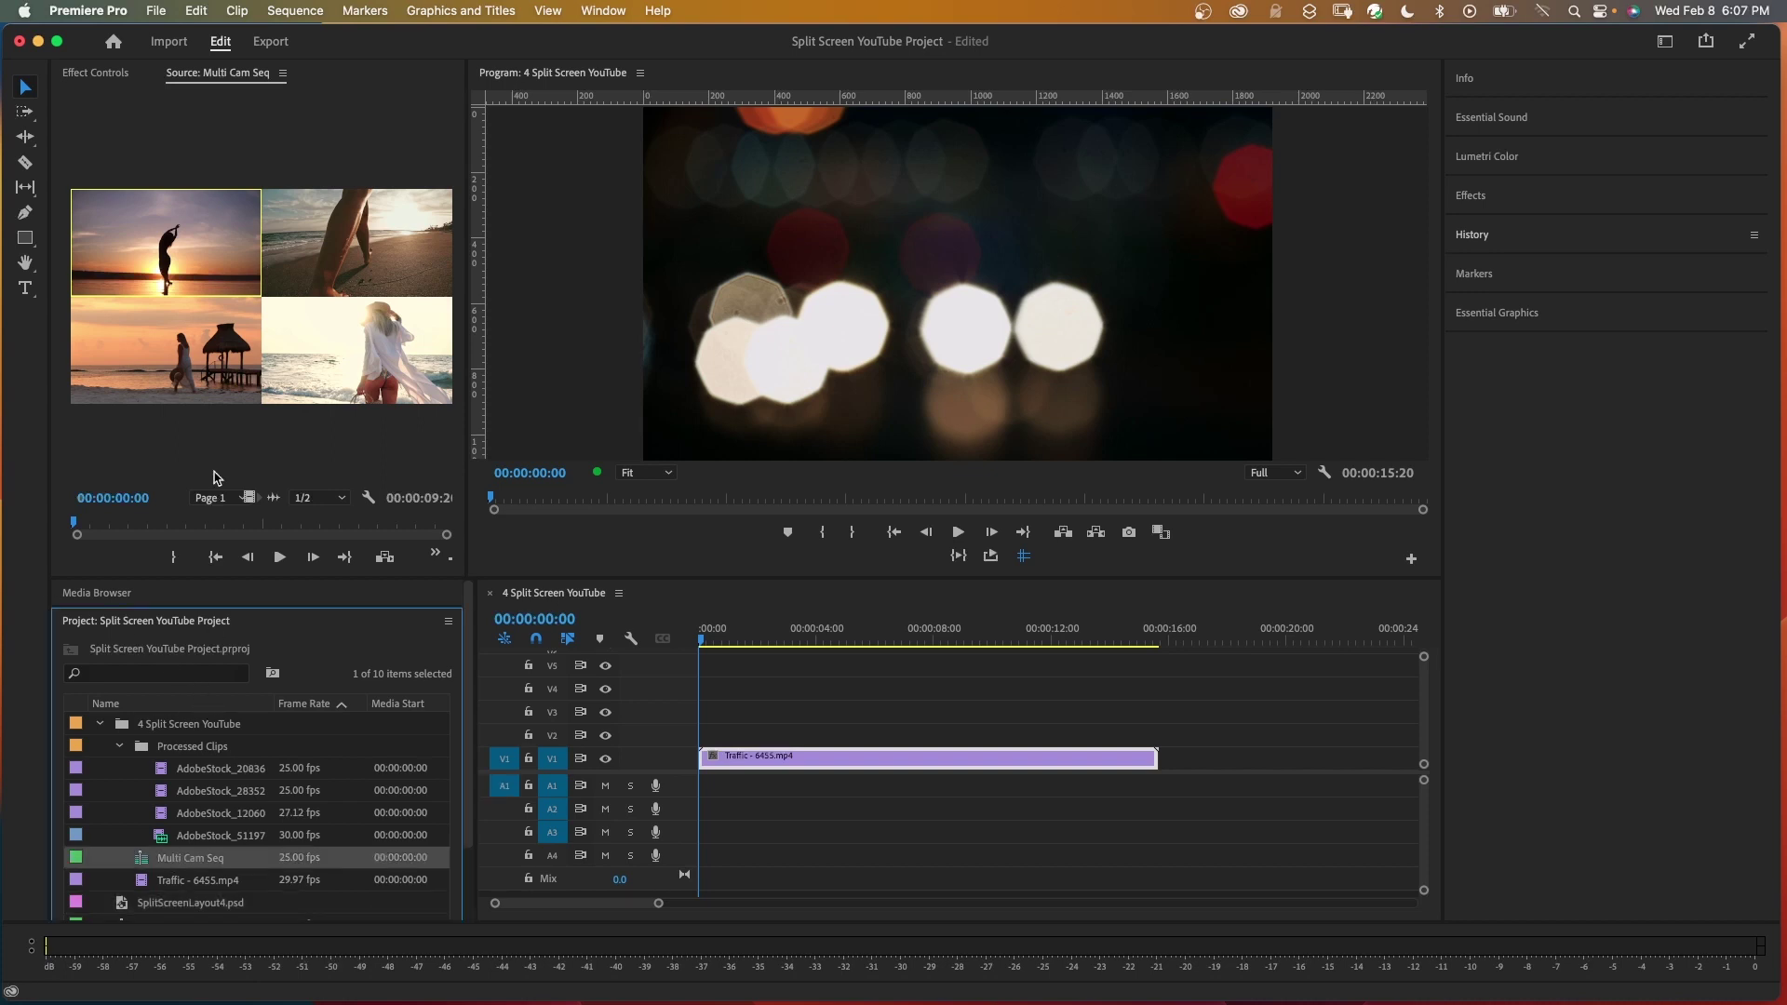
{"action": "left_click", "coordinate": [288, 10]}
{"action": "left_click", "coordinate": [288, 33]}
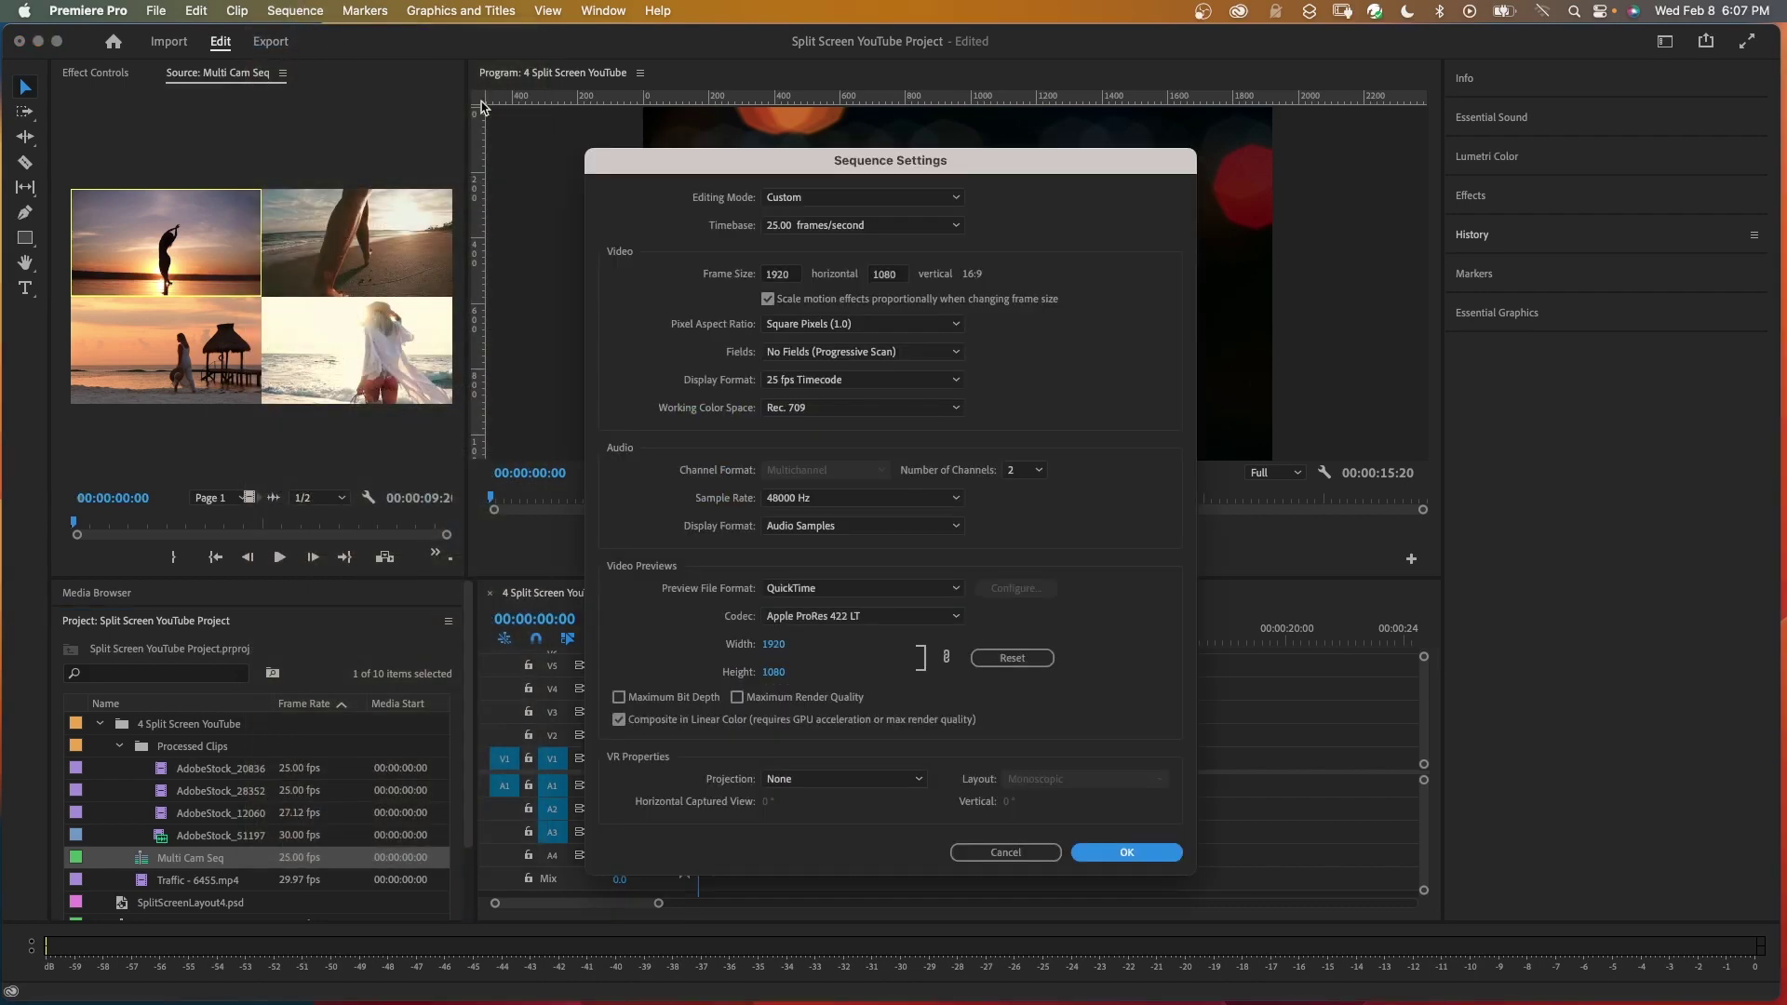
{"action": "left_click_drag", "start_coordinate": [733, 164], "coordinate": [457, 161]}
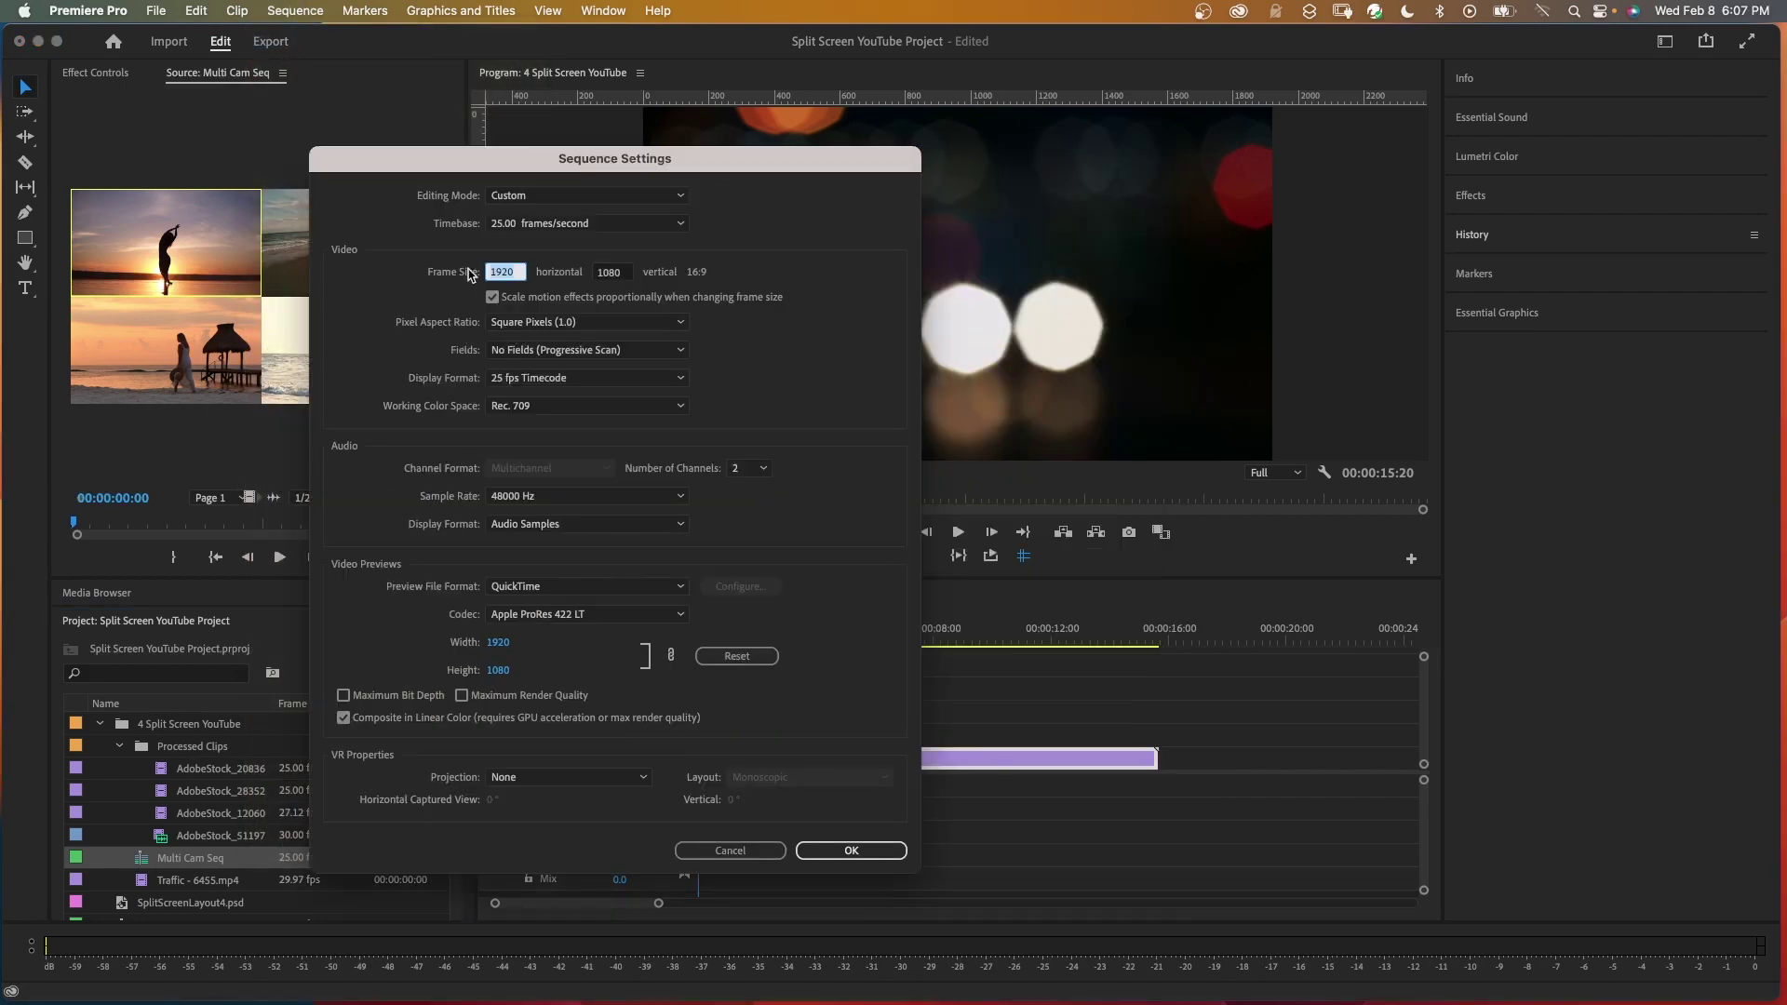
{"action": "type", "text": "455"}
{"action": "left_click", "coordinate": [626, 272]}
{"action": "type", "text": "1040"}
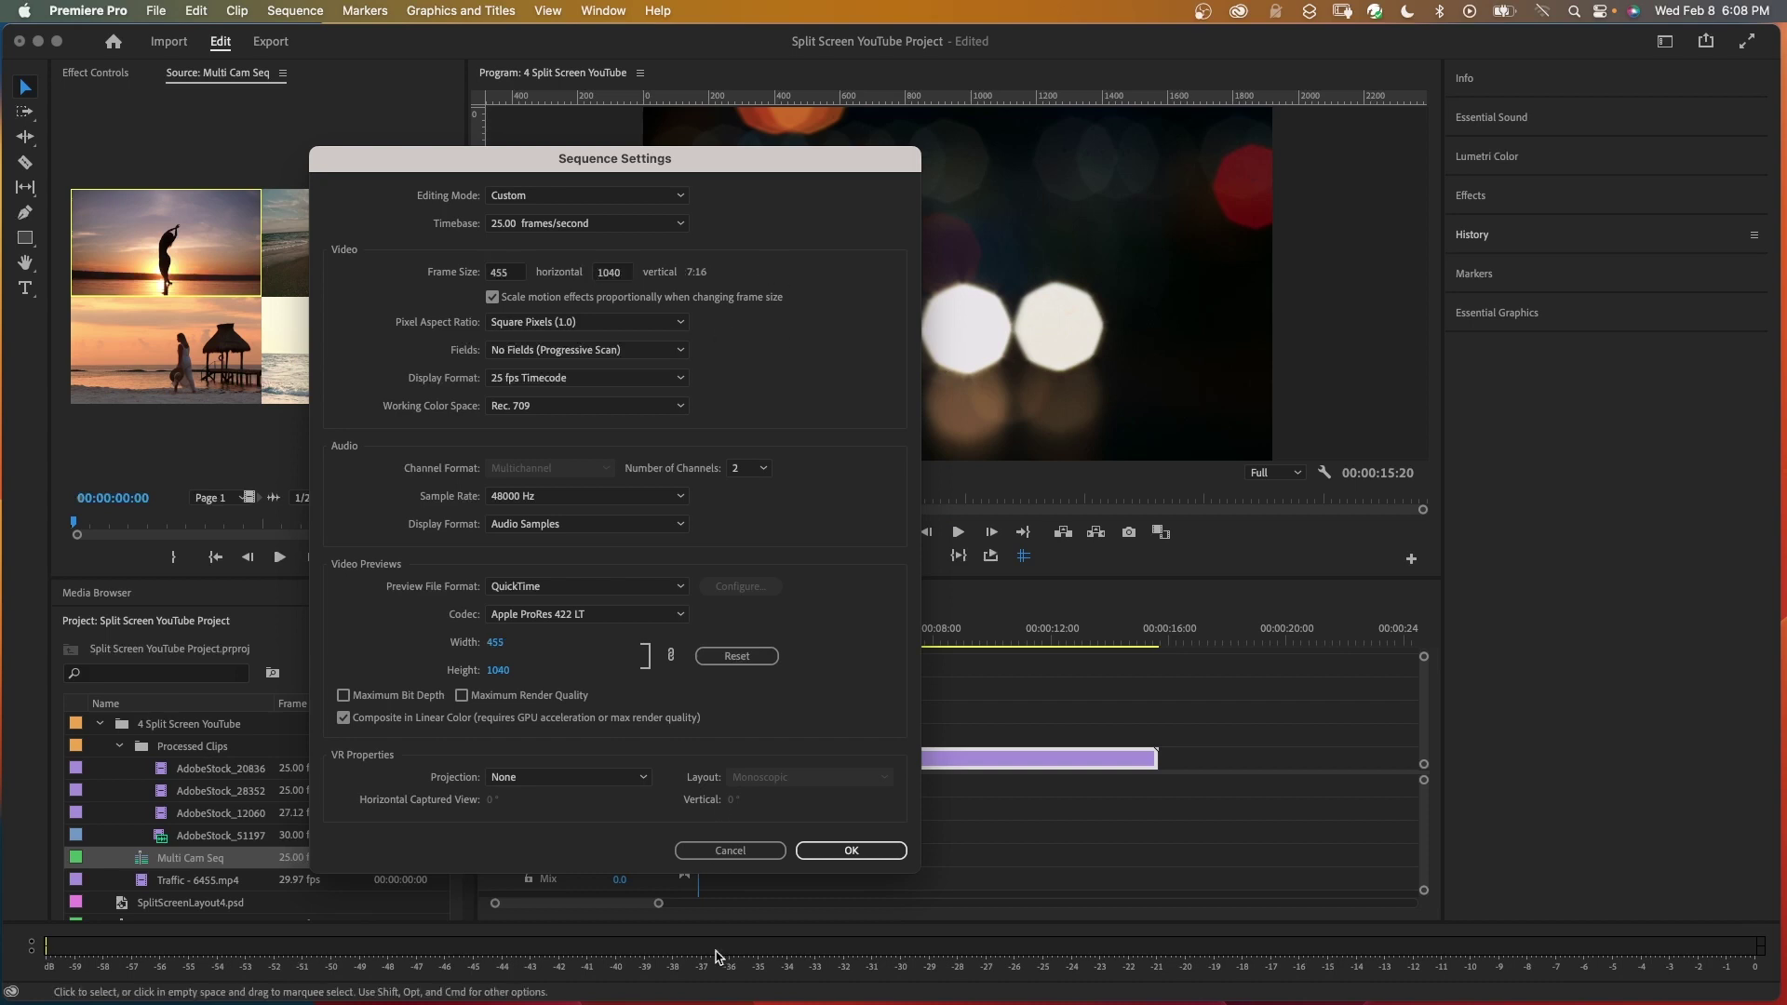
{"action": "left_click", "coordinate": [849, 849]}
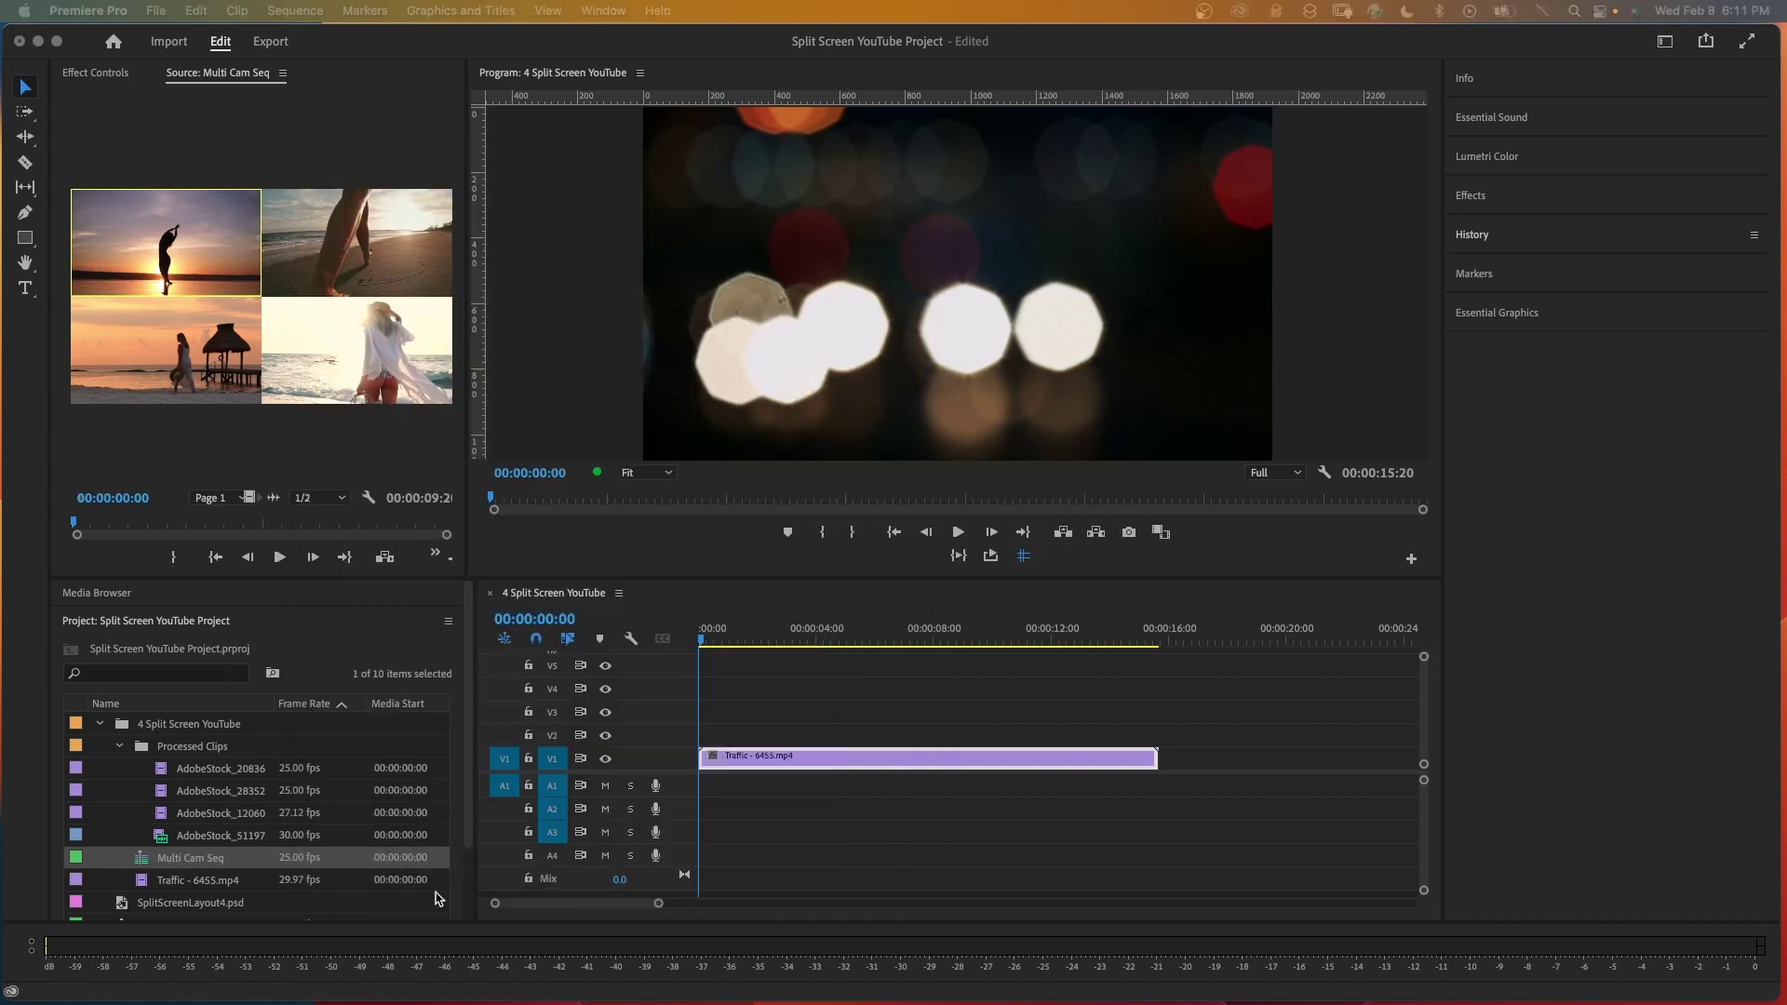
- Apply the Auto Reframe effect to all four stacked clips in Multi Cam Seq and check the effect on each clip
{"action": "double_click", "coordinate": [149, 858]}
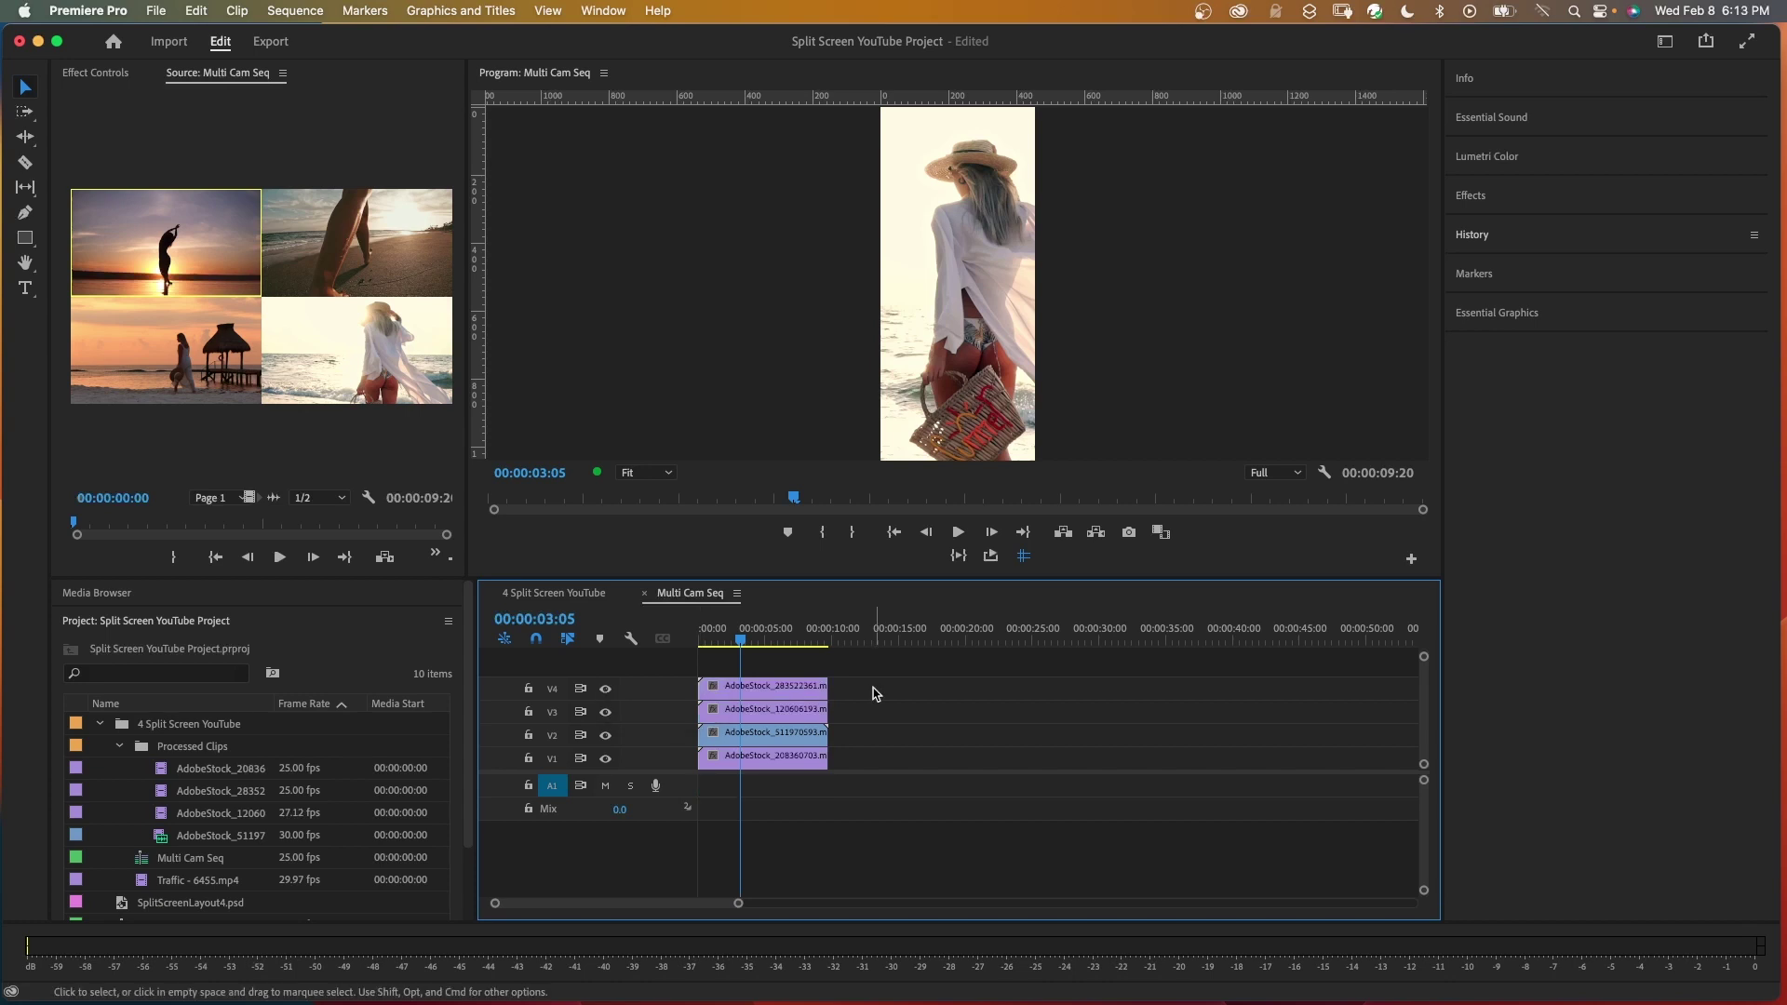
{"action": "left_click_drag", "start_coordinate": [795, 668], "coordinate": [849, 792]}
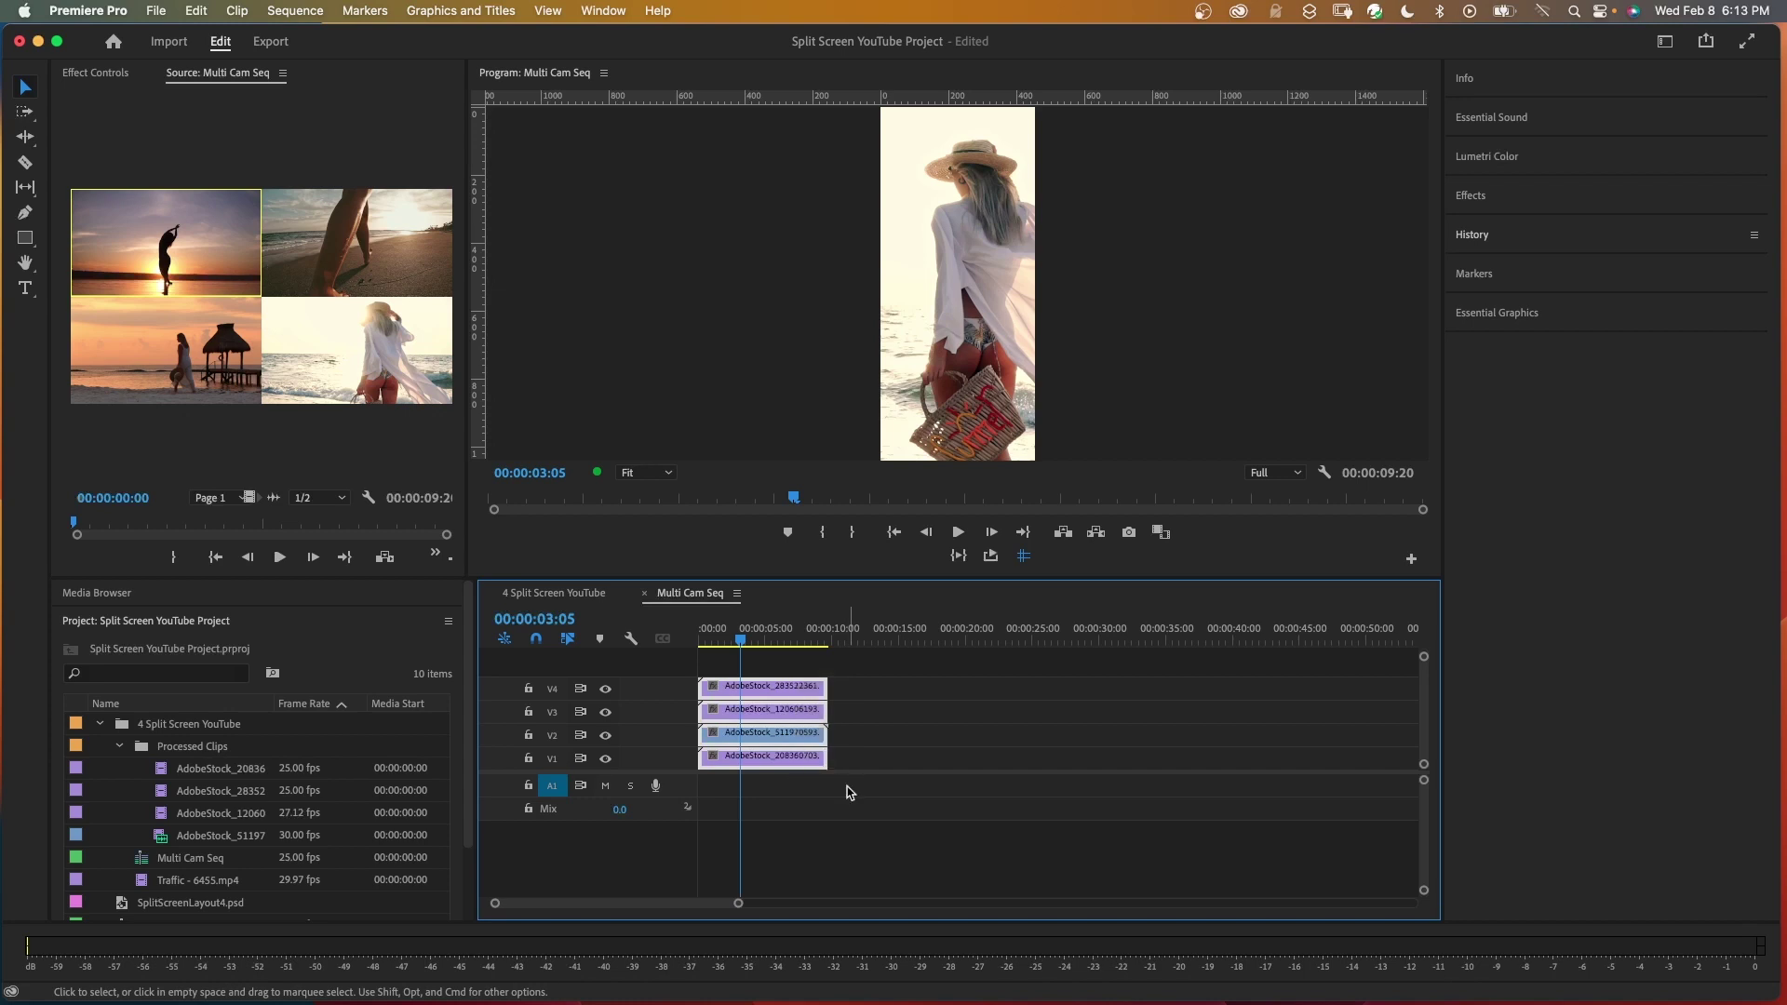
{"action": "left_click", "coordinate": [1566, 197]}
{"action": "left_click", "coordinate": [1547, 228]}
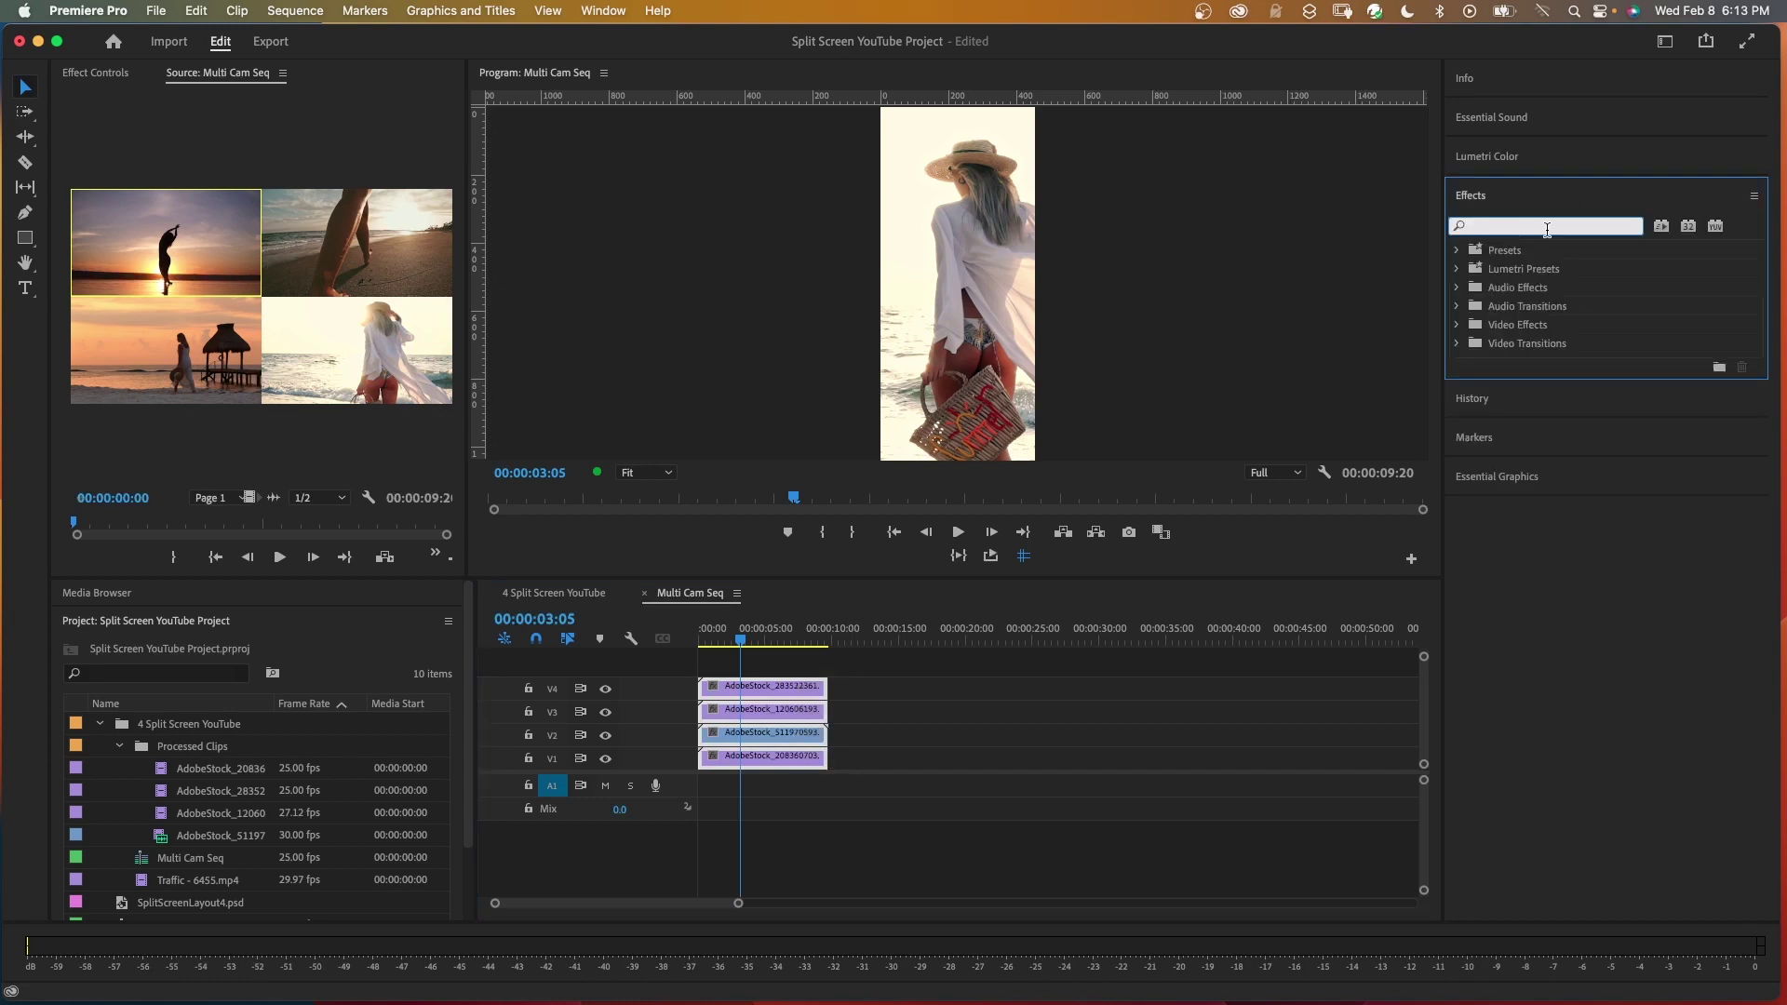
{"action": "type", "text": "auto"}
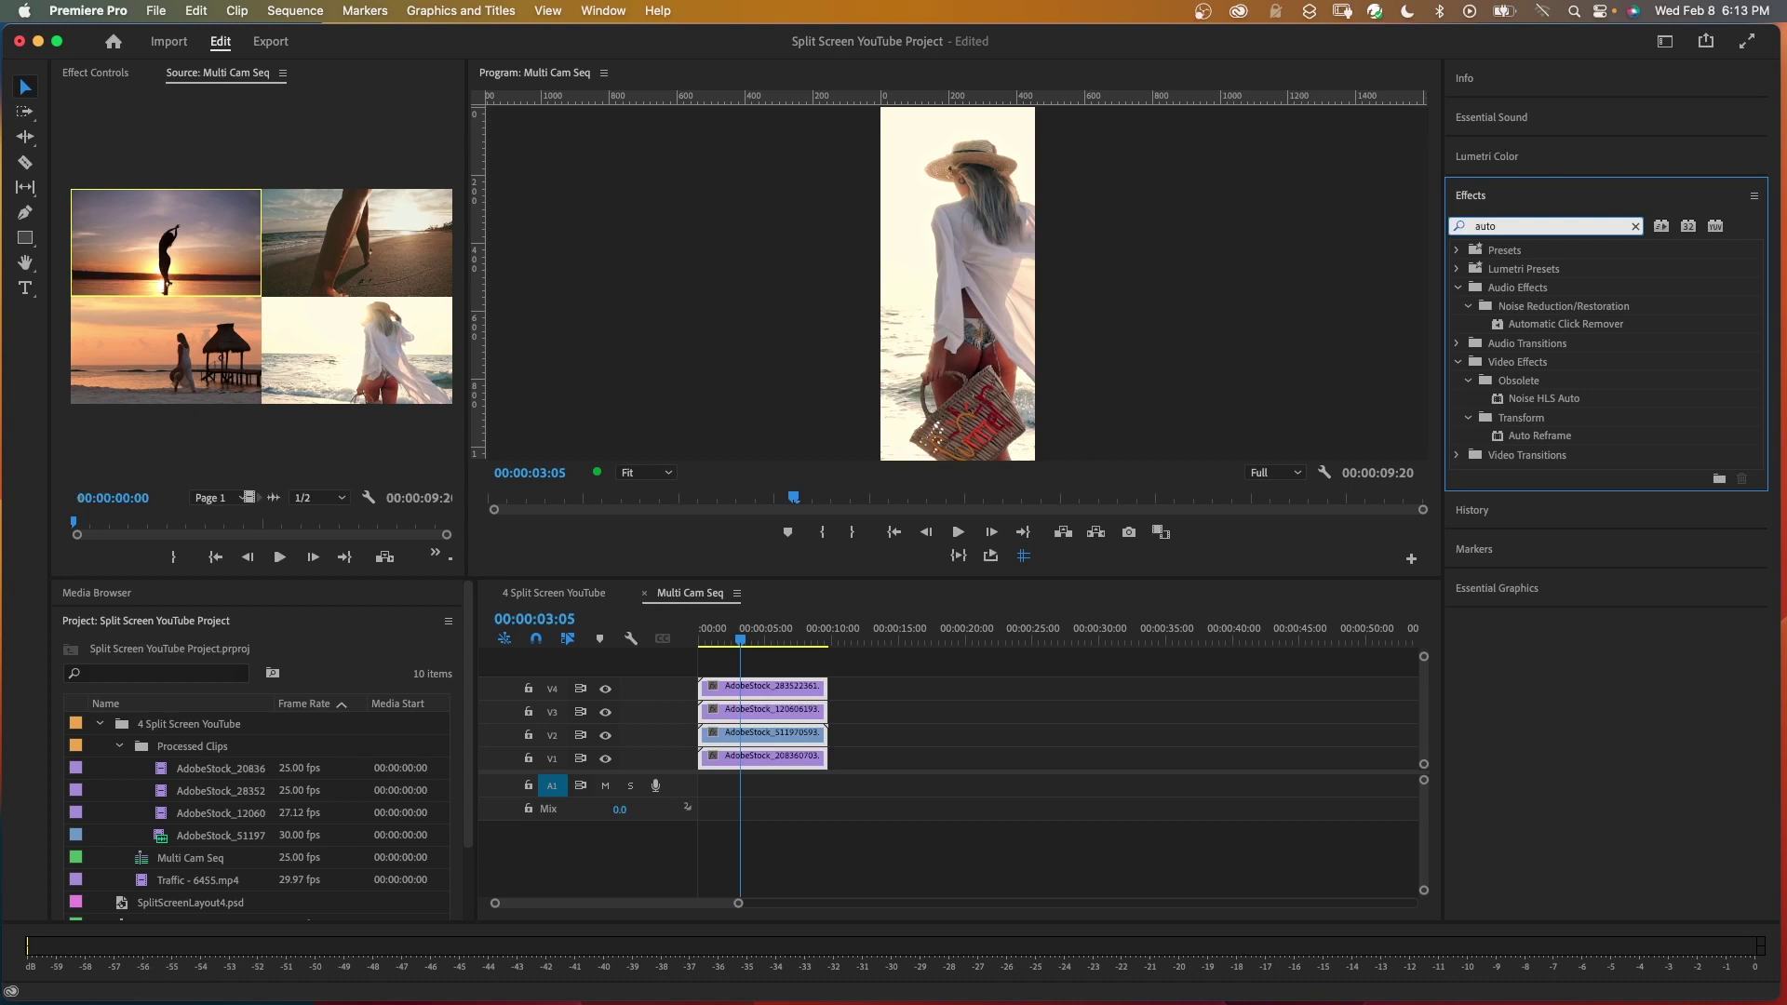
{"action": "left_click_drag", "start_coordinate": [1539, 435], "coordinate": [749, 709]}
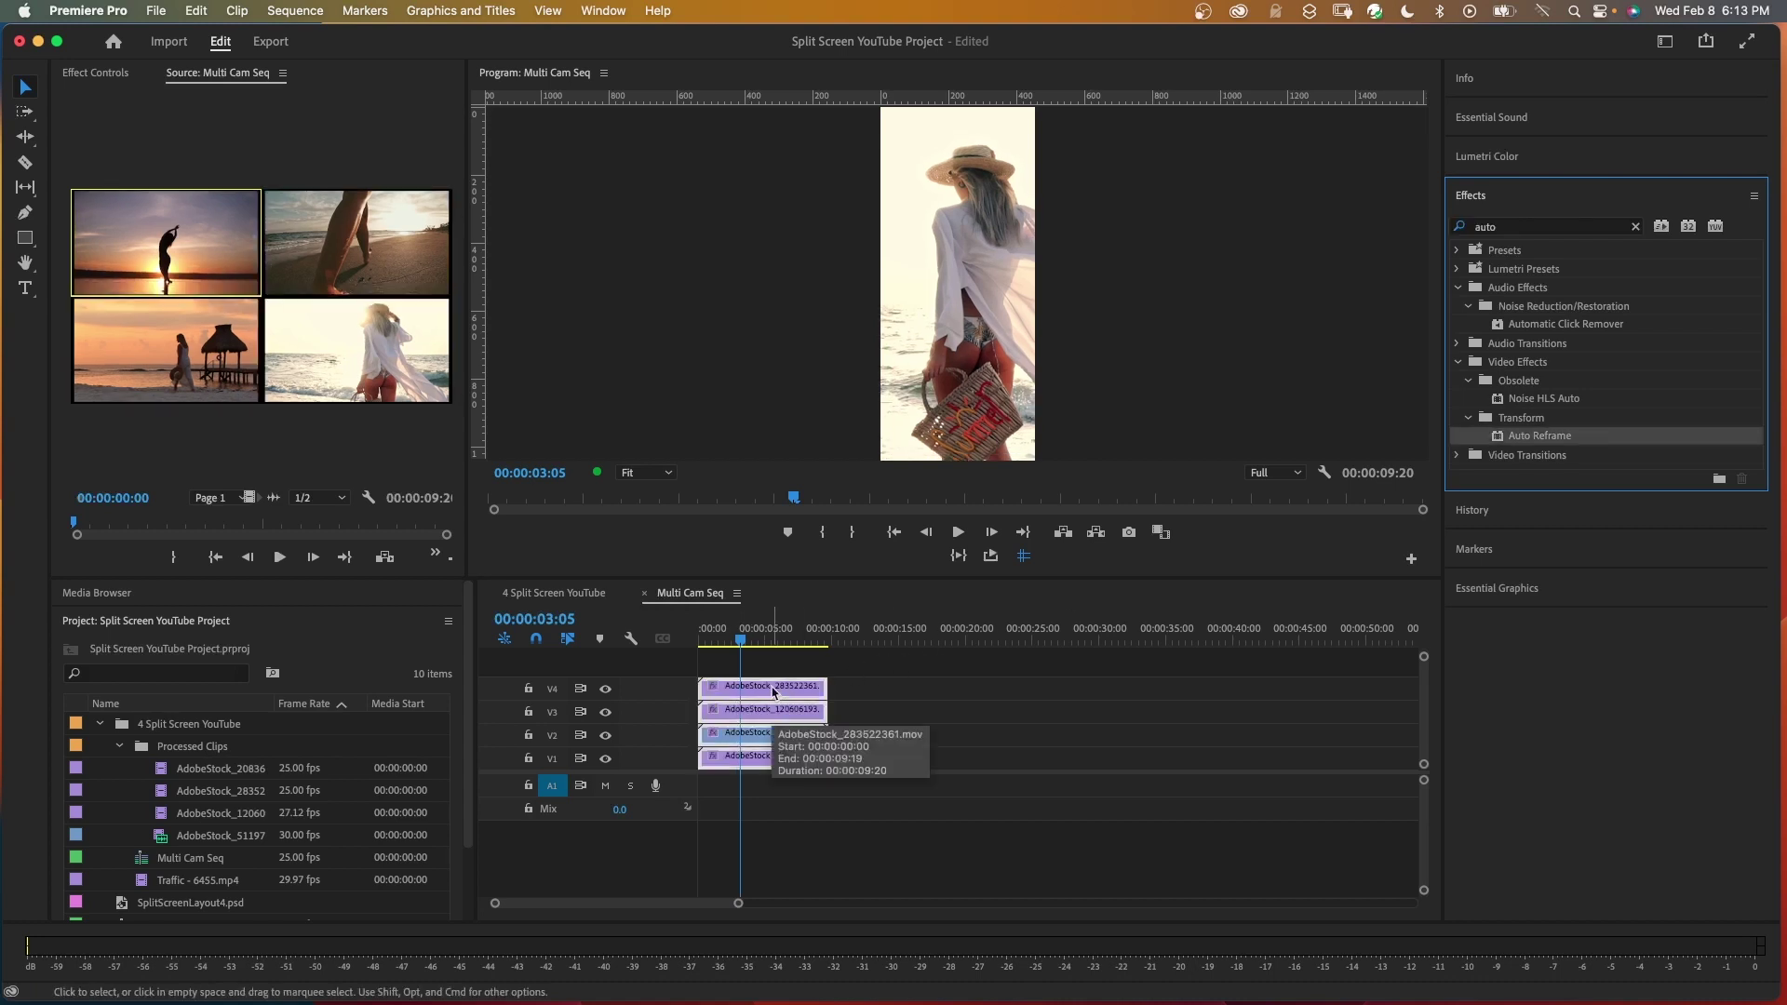
{"action": "left_click", "coordinate": [94, 72]}
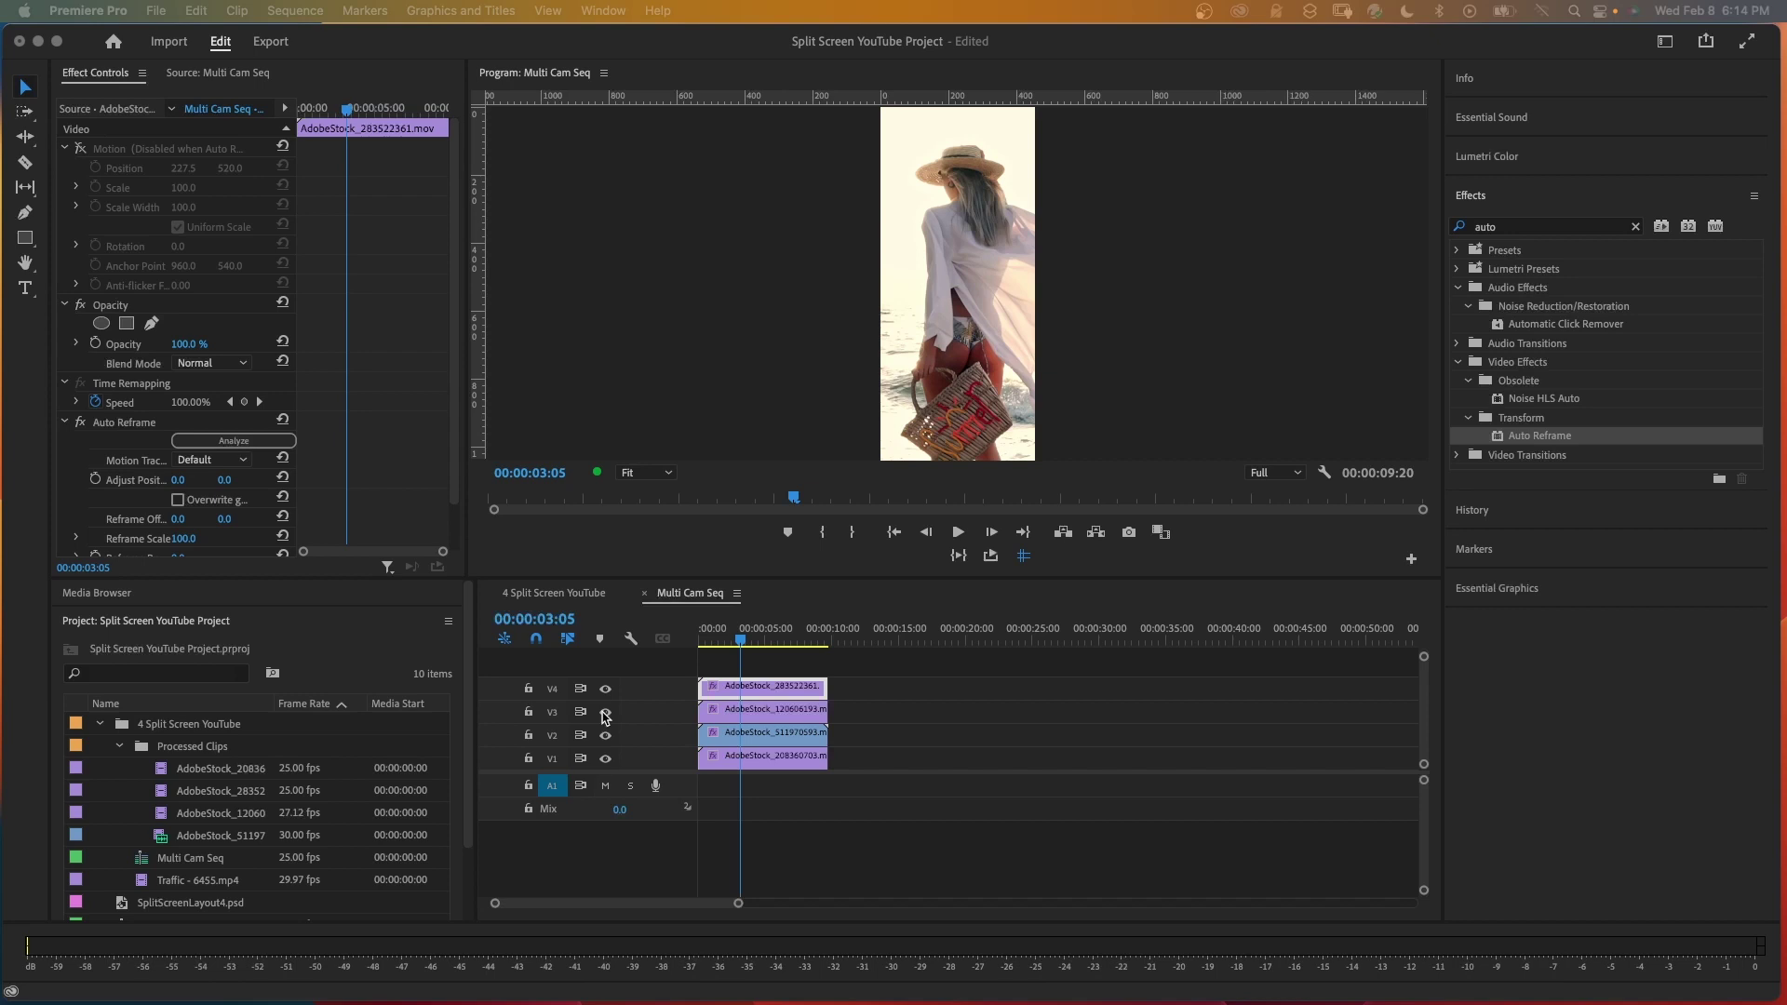
{"action": "left_click", "coordinate": [605, 714]}
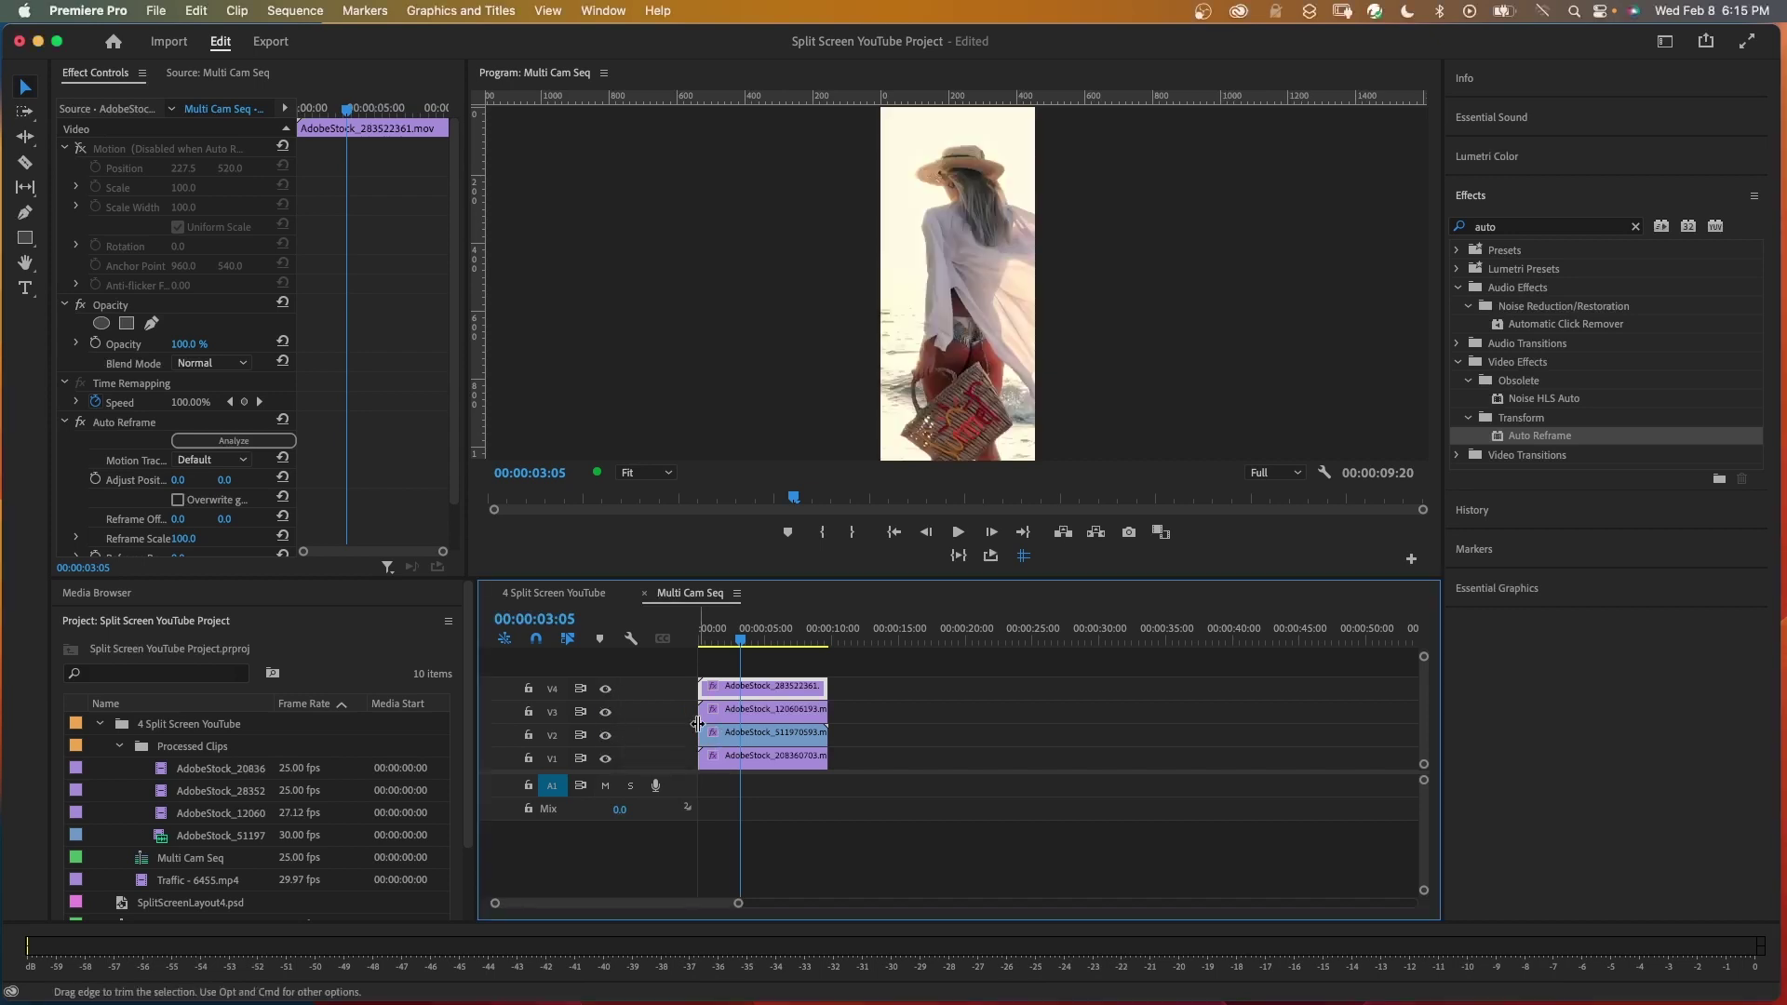
{"action": "left_click", "coordinate": [787, 712]}
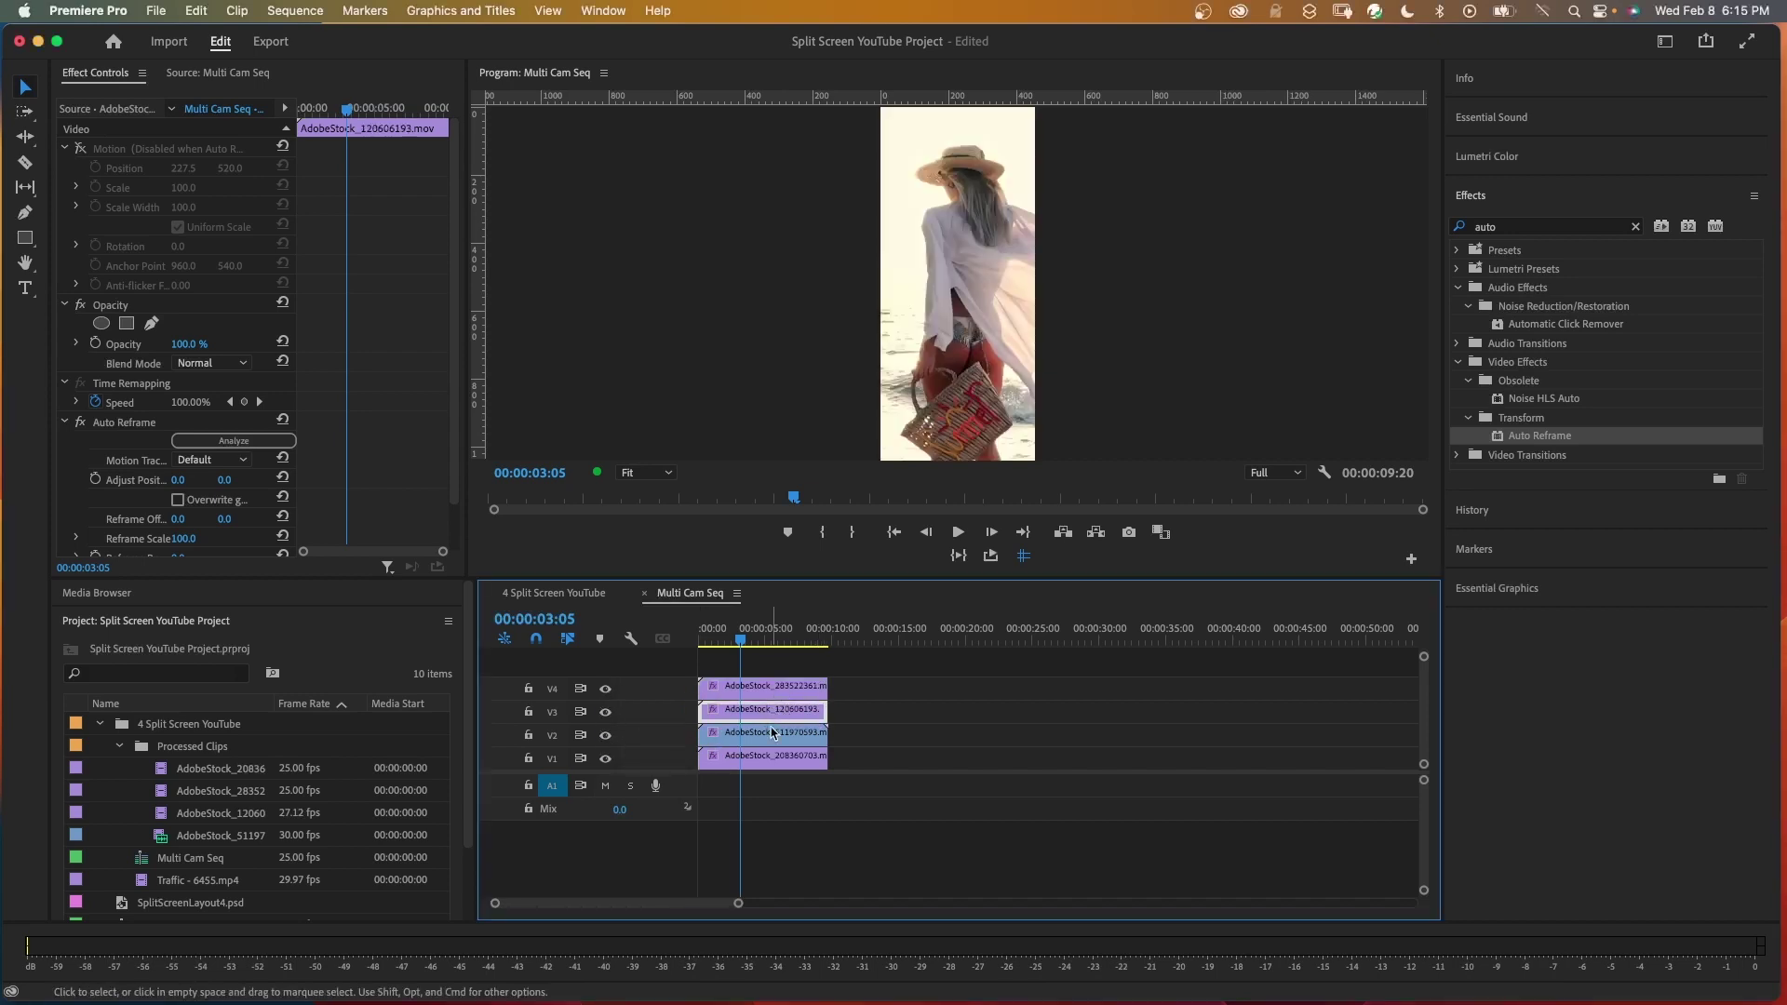
{"action": "left_click", "coordinate": [772, 732]}
{"action": "left_click", "coordinate": [768, 756]}
{"action": "left_click", "coordinate": [764, 740]}
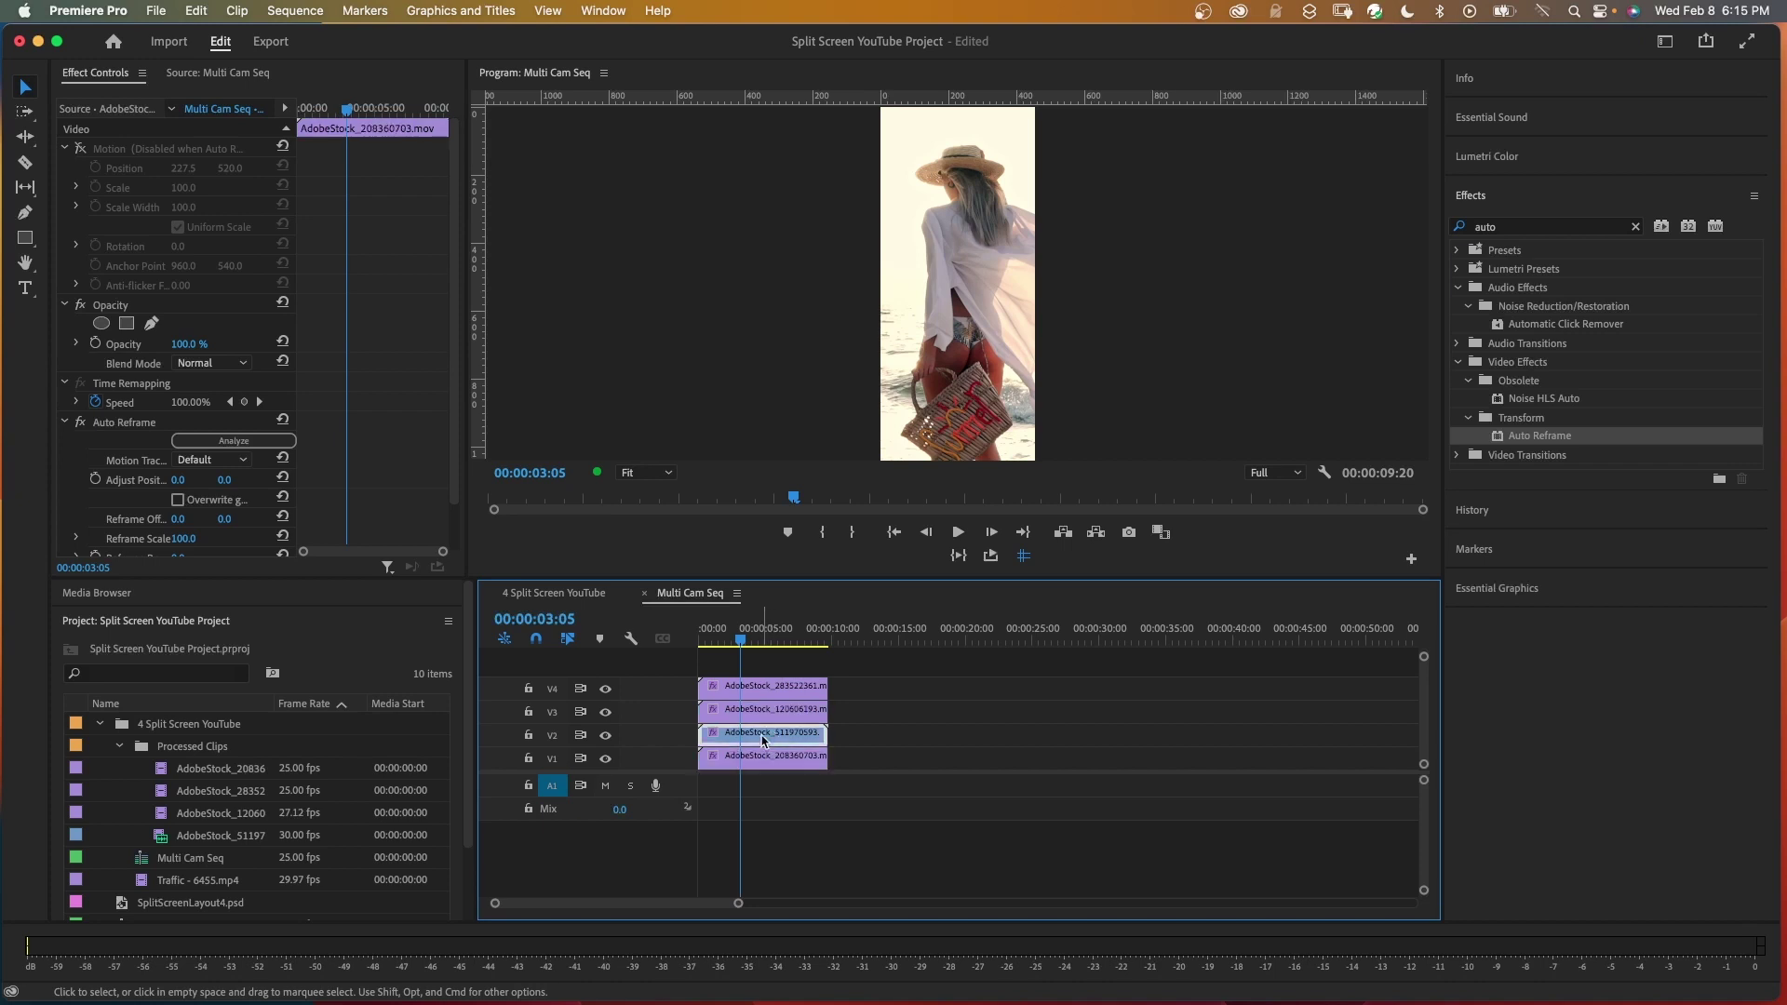
- Place Multi Cam Seq without its audio on V2 at the start of 4 Split Screen YouTube and trim the Traffic clip to its end
{"action": "left_click", "coordinate": [535, 594]}
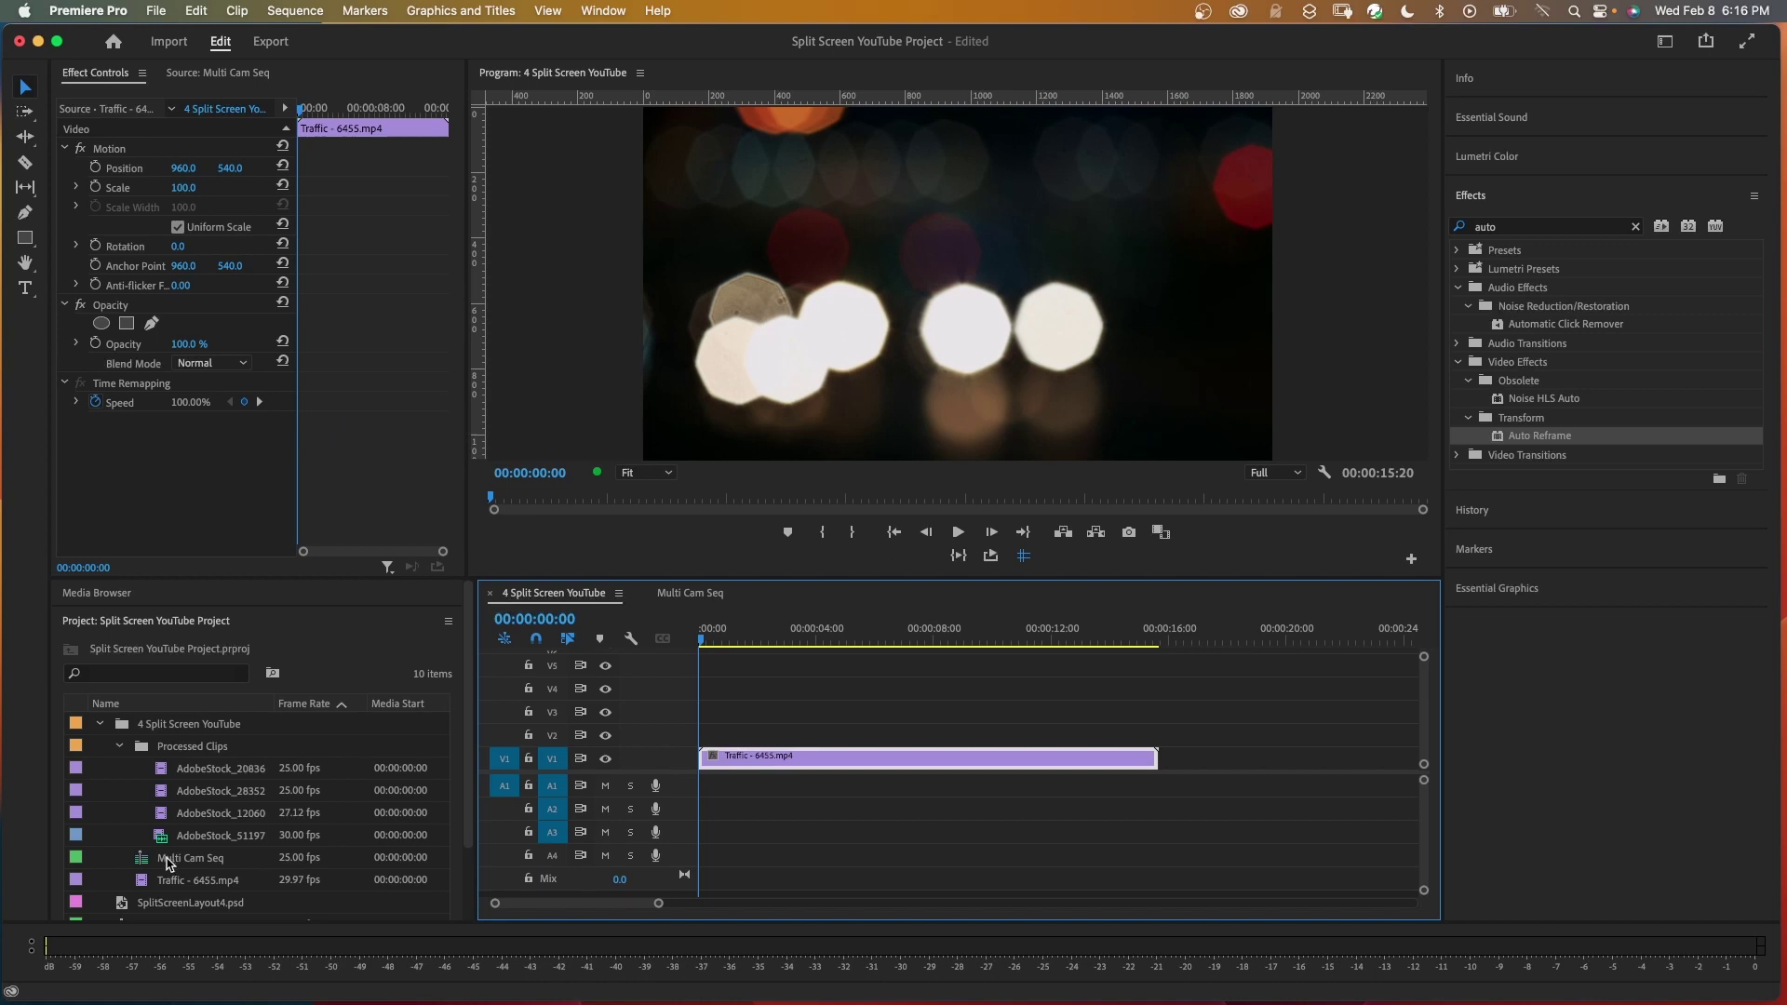
{"action": "left_click_drag", "start_coordinate": [168, 859], "coordinate": [708, 745]}
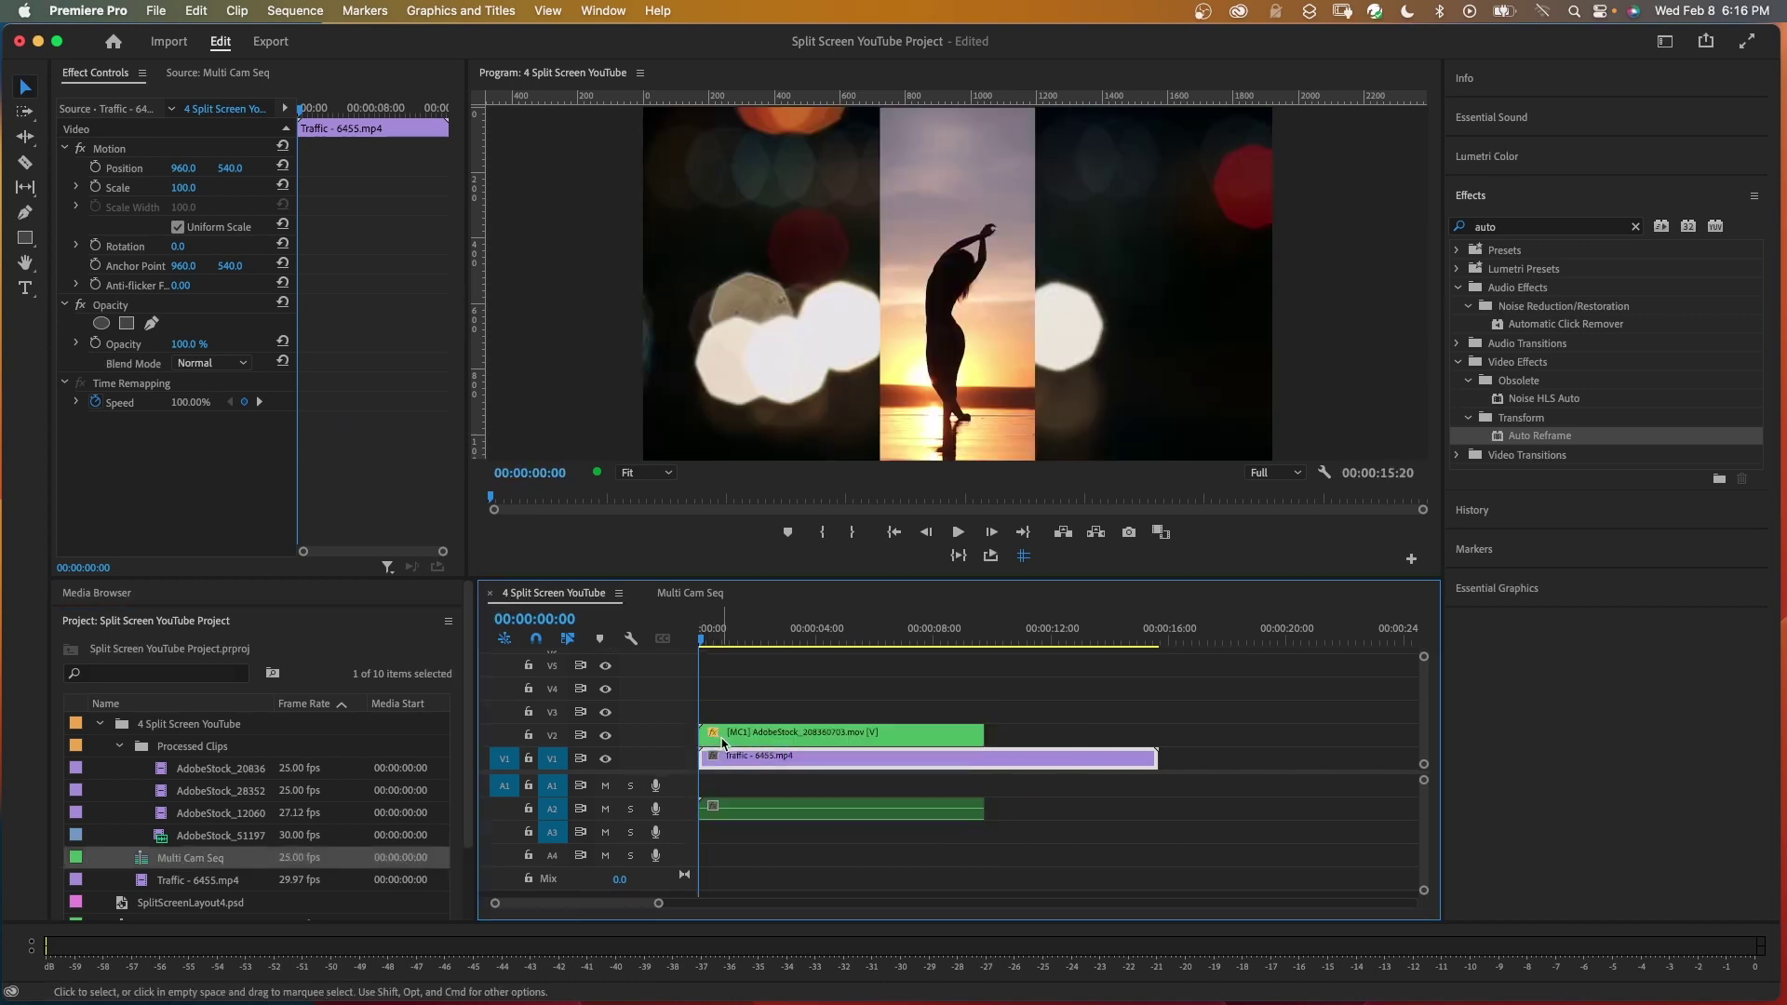
{"action": "left_click", "coordinate": [742, 809]}
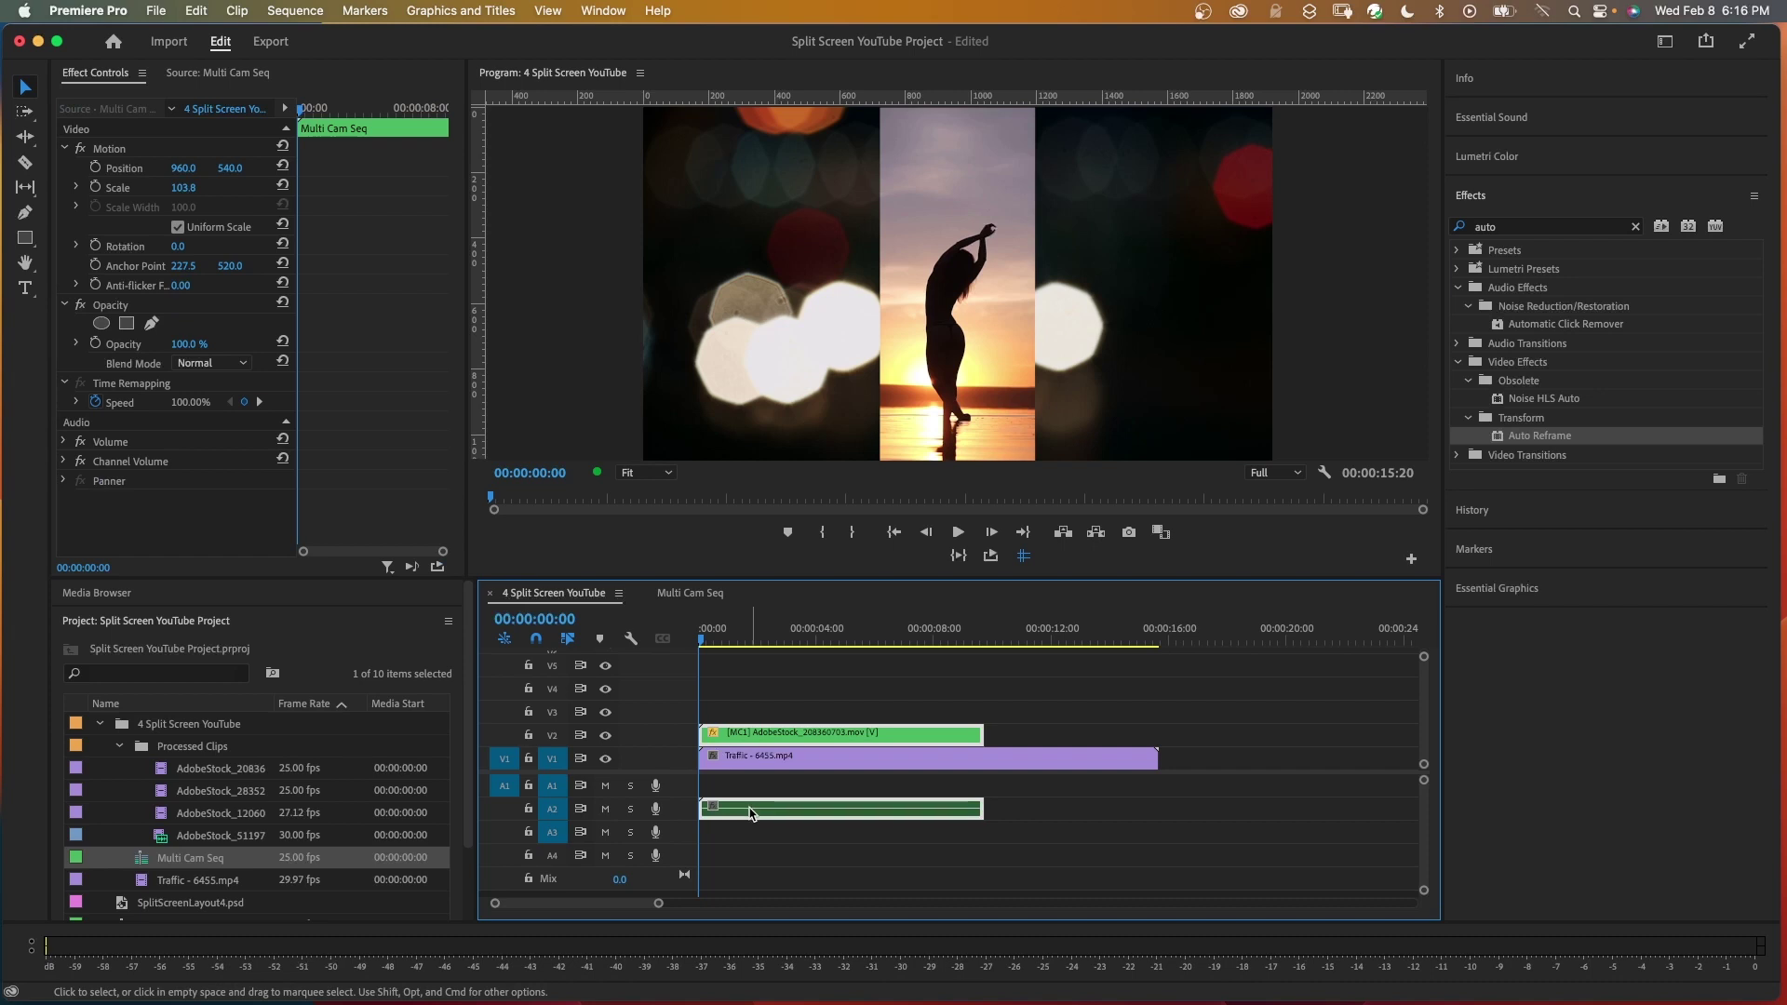
{"action": "right_click", "coordinate": [752, 812]}
{"action": "left_click", "coordinate": [748, 817]}
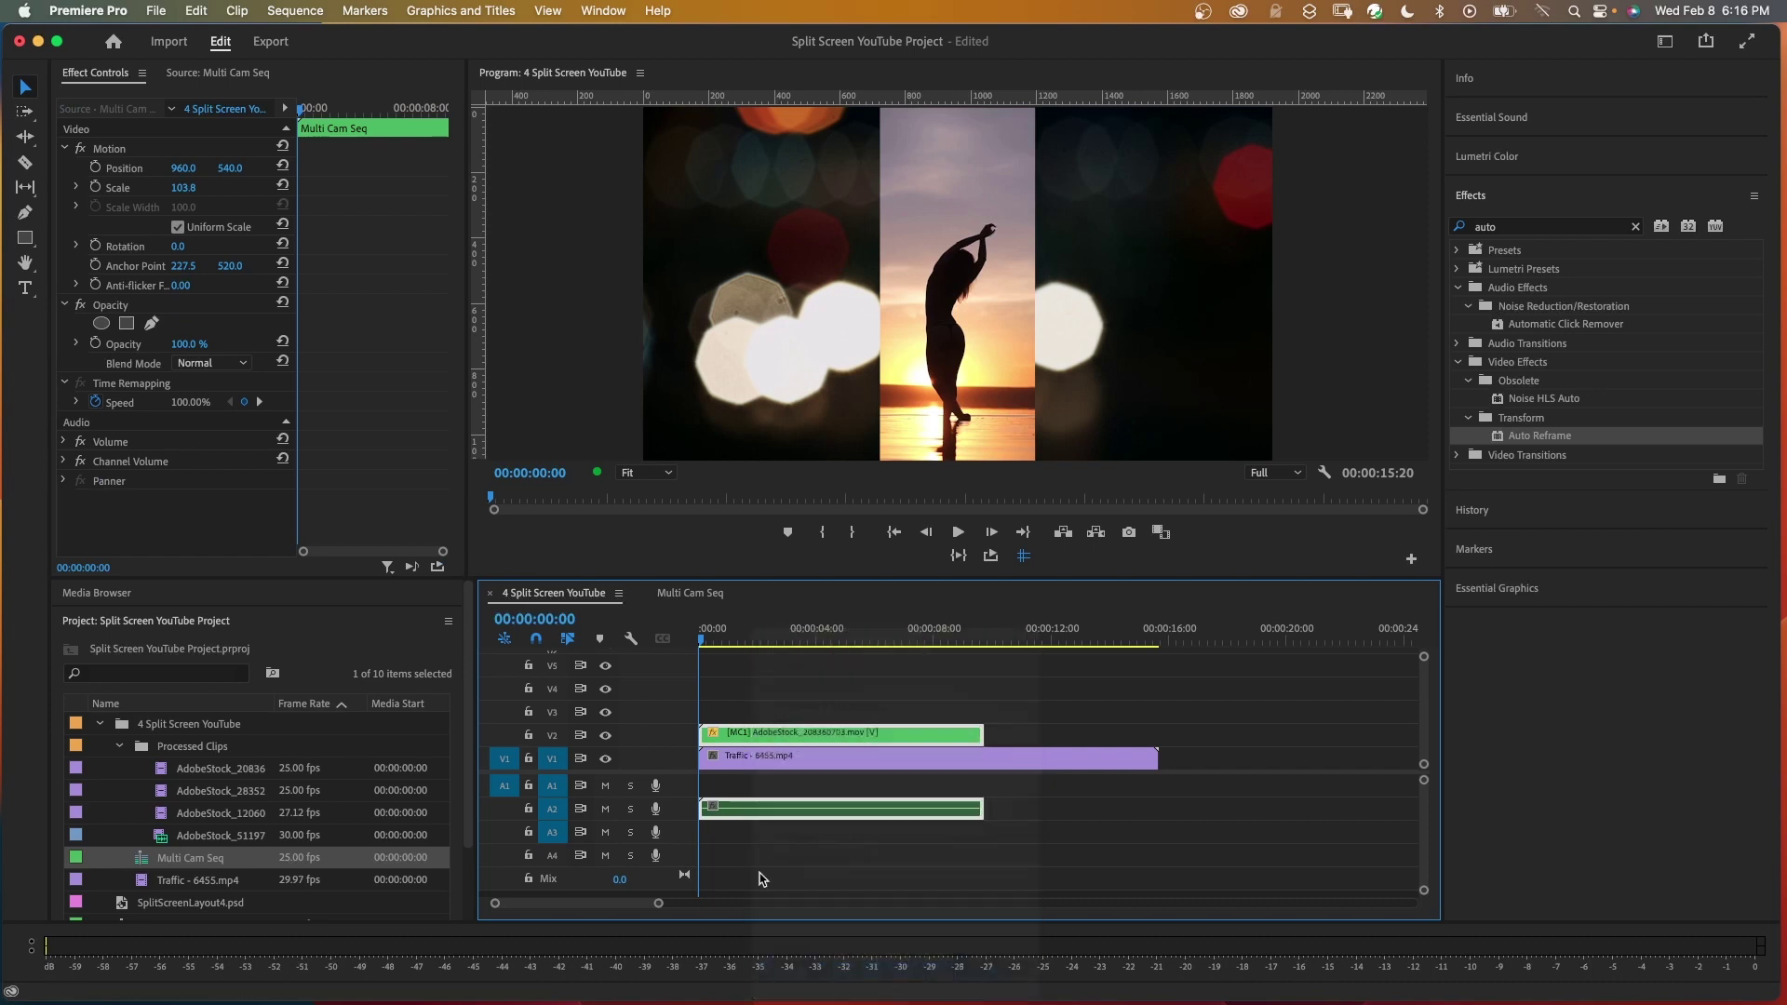
{"action": "left_click", "coordinate": [748, 816]}
{"action": "key", "text": "Delete"}
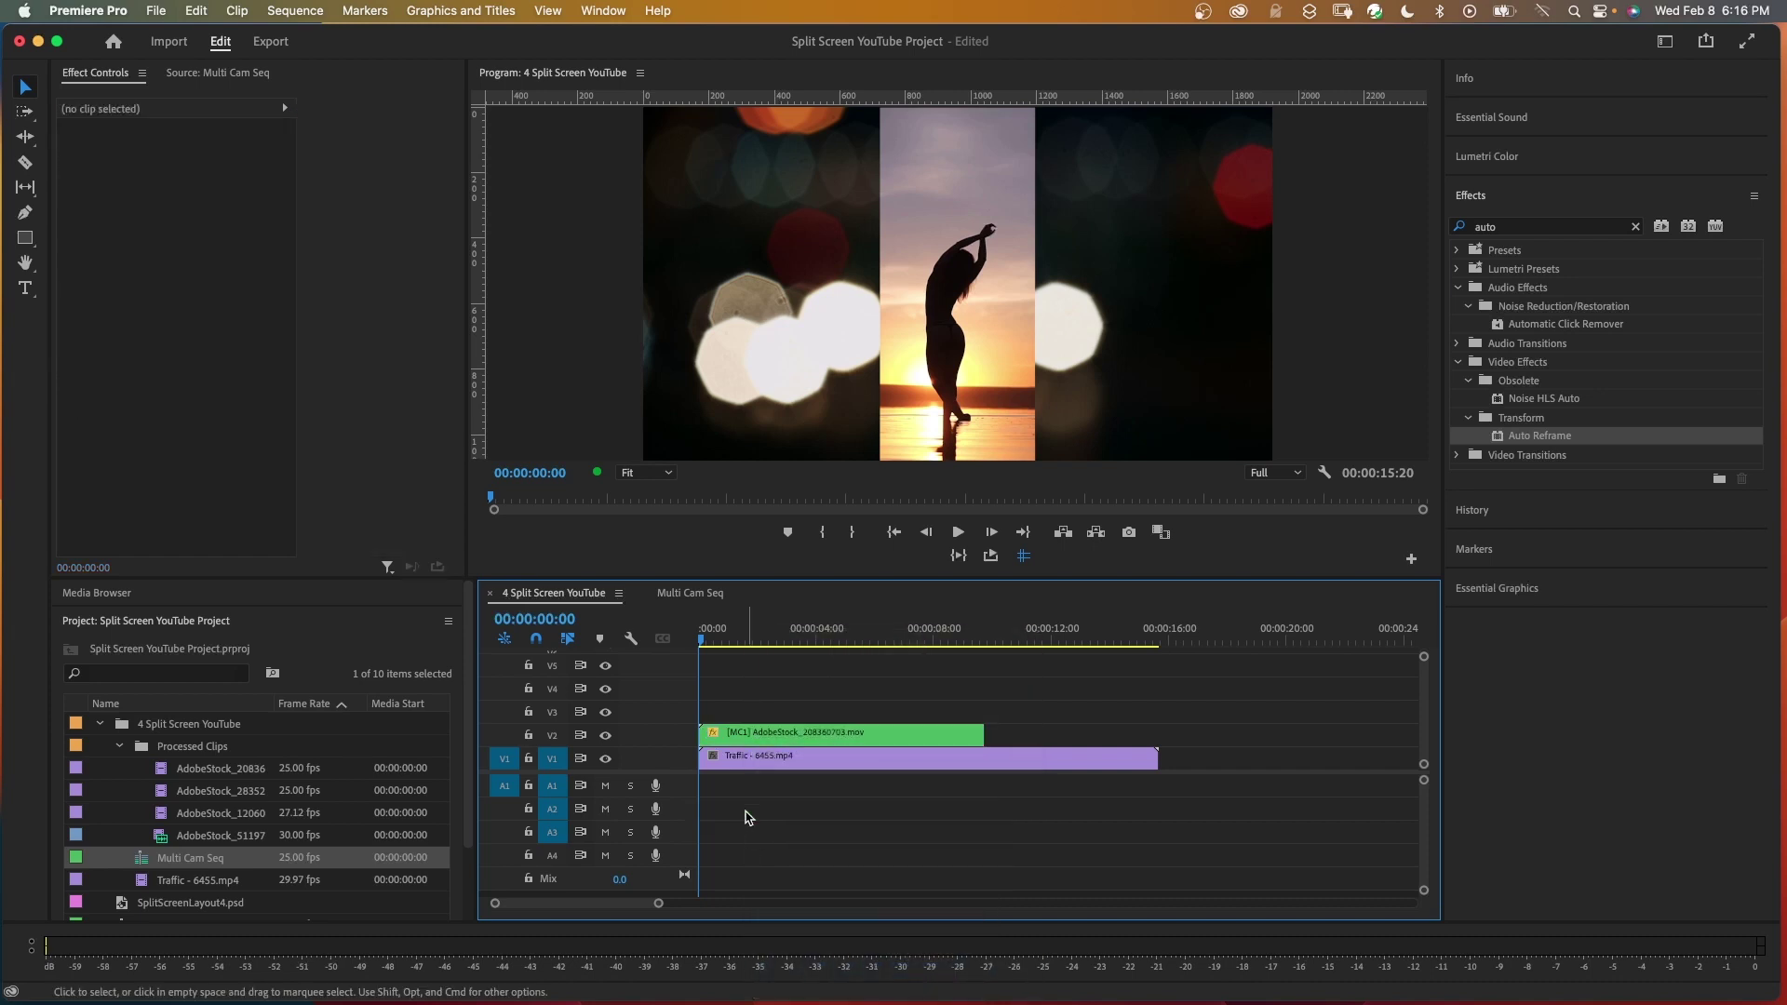
{"action": "left_click", "coordinate": [824, 738]}
{"action": "left_click_drag", "start_coordinate": [1154, 755], "coordinate": [984, 757]}
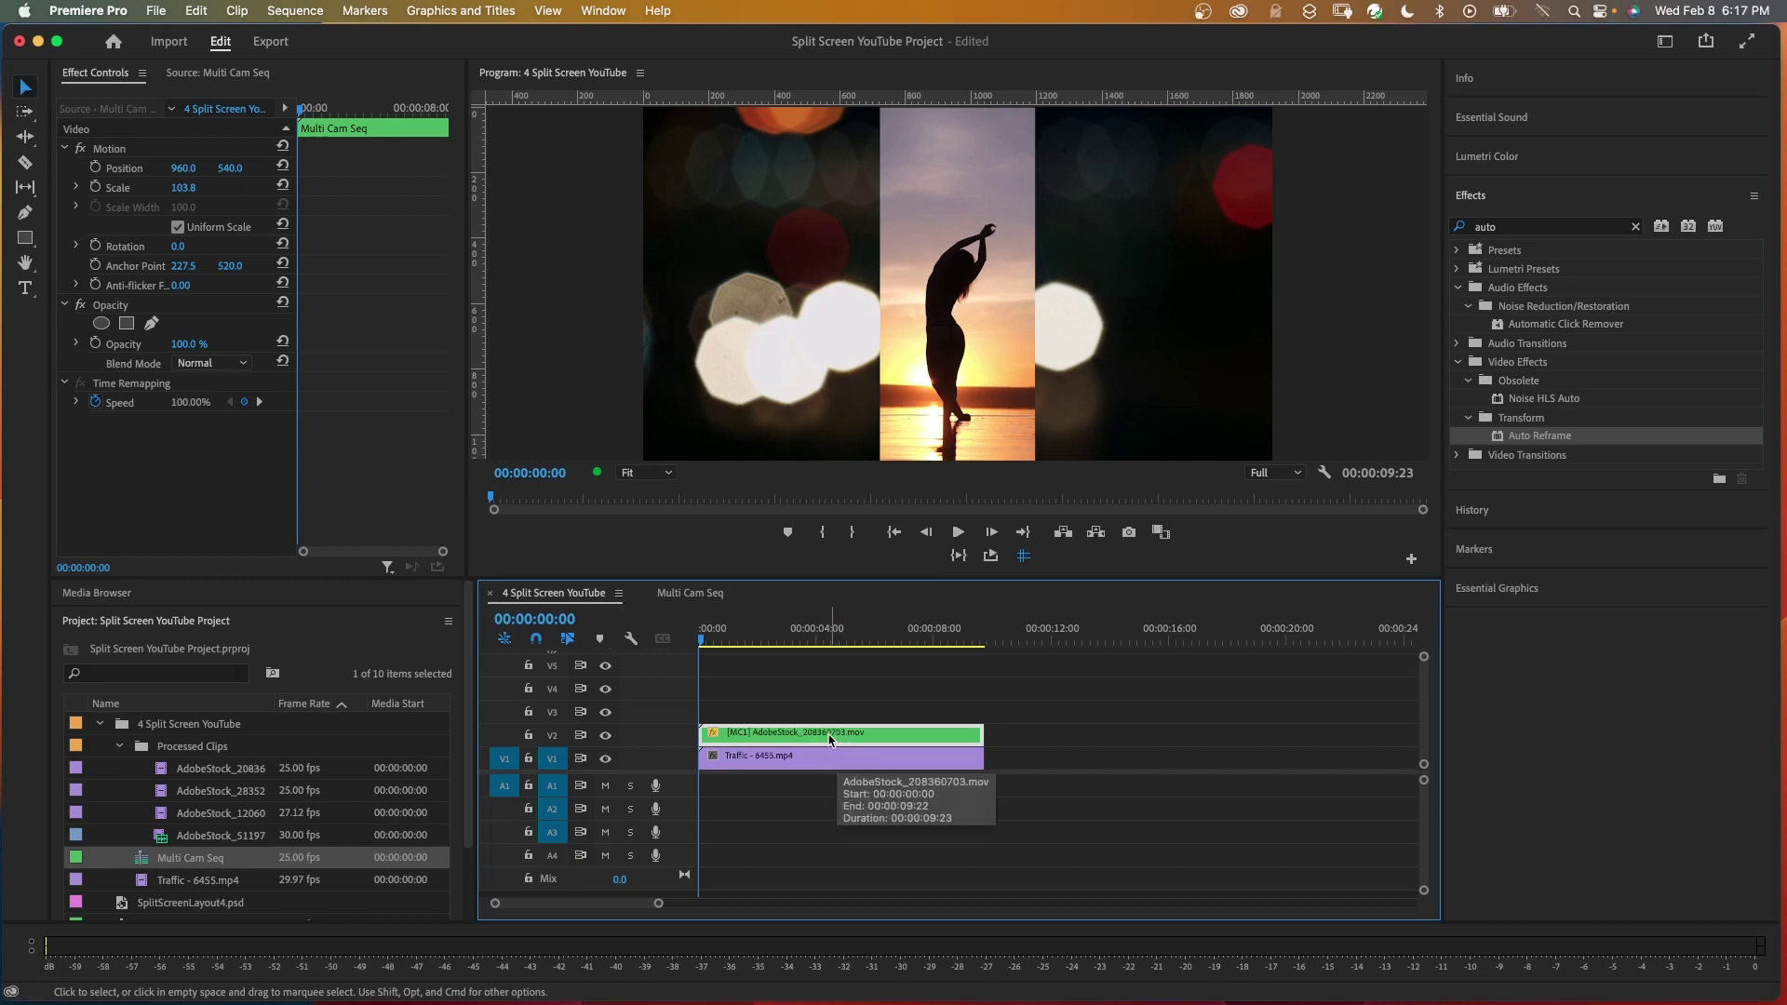
- Duplicate the multicam clip onto V3, V4 and V5, and place the V5 copy directly to the right of the centred one in the frame
{"action": "left_click_drag", "start_coordinate": [817, 740], "coordinate": [813, 709]}
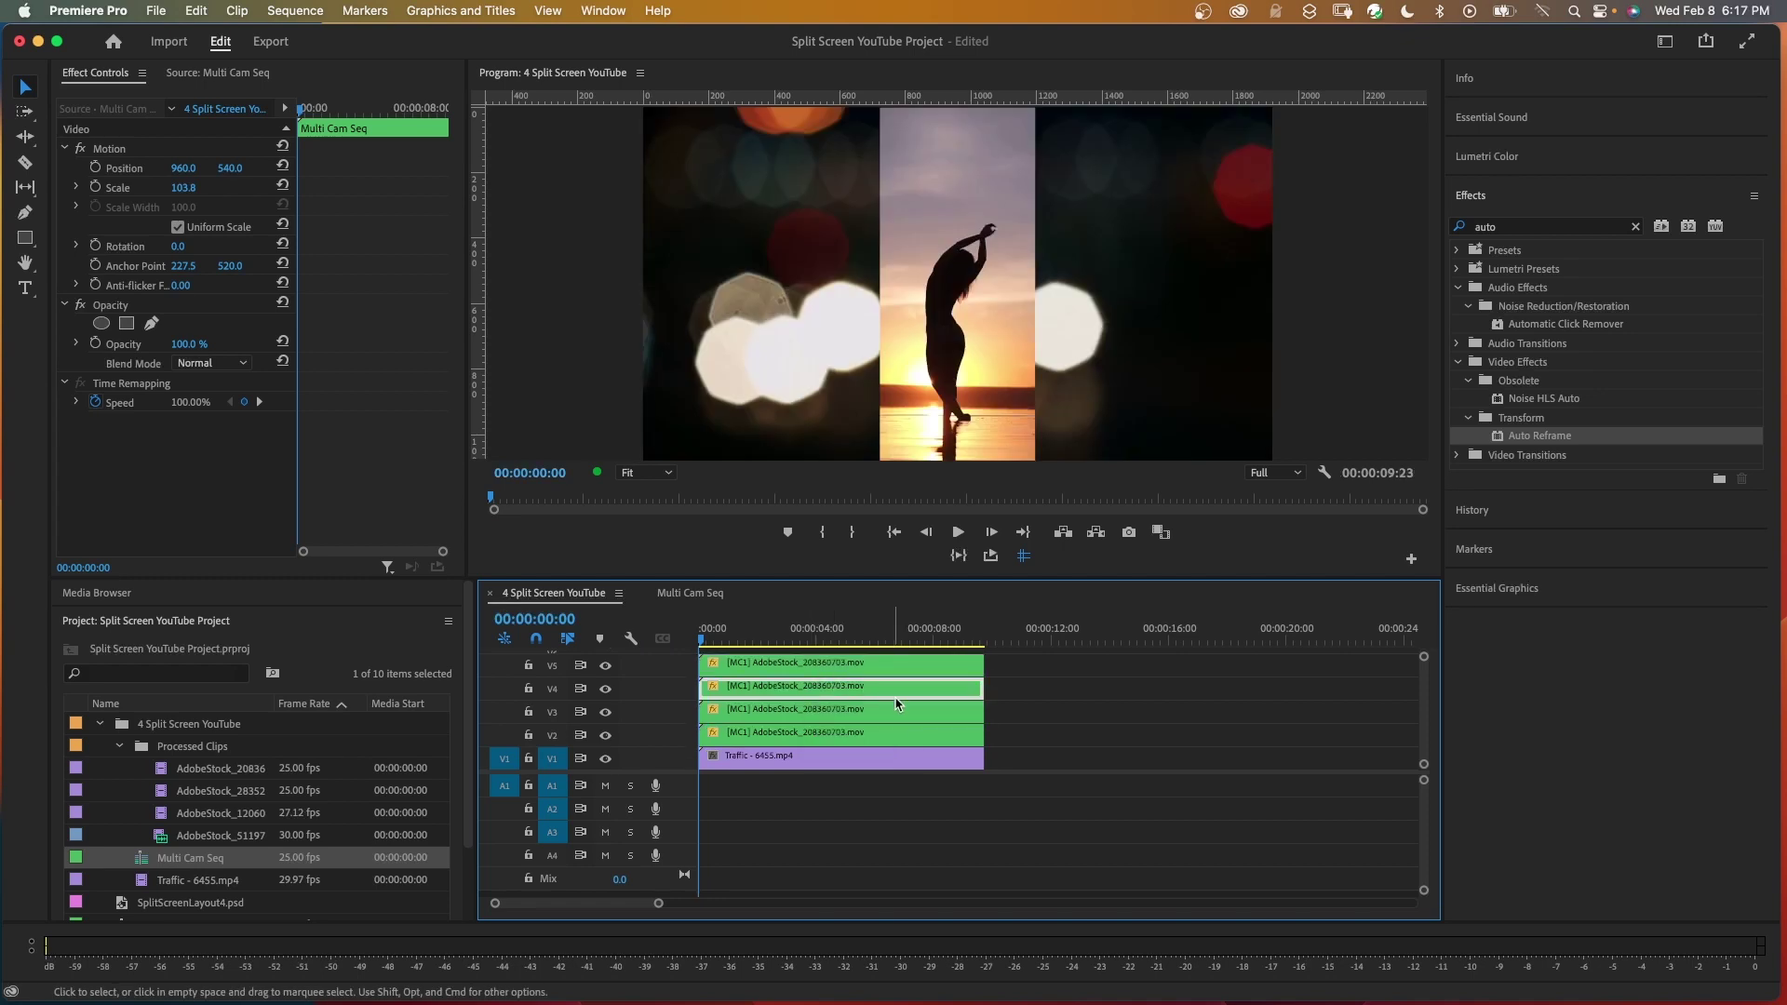
{"action": "left_click", "coordinate": [994, 368]}
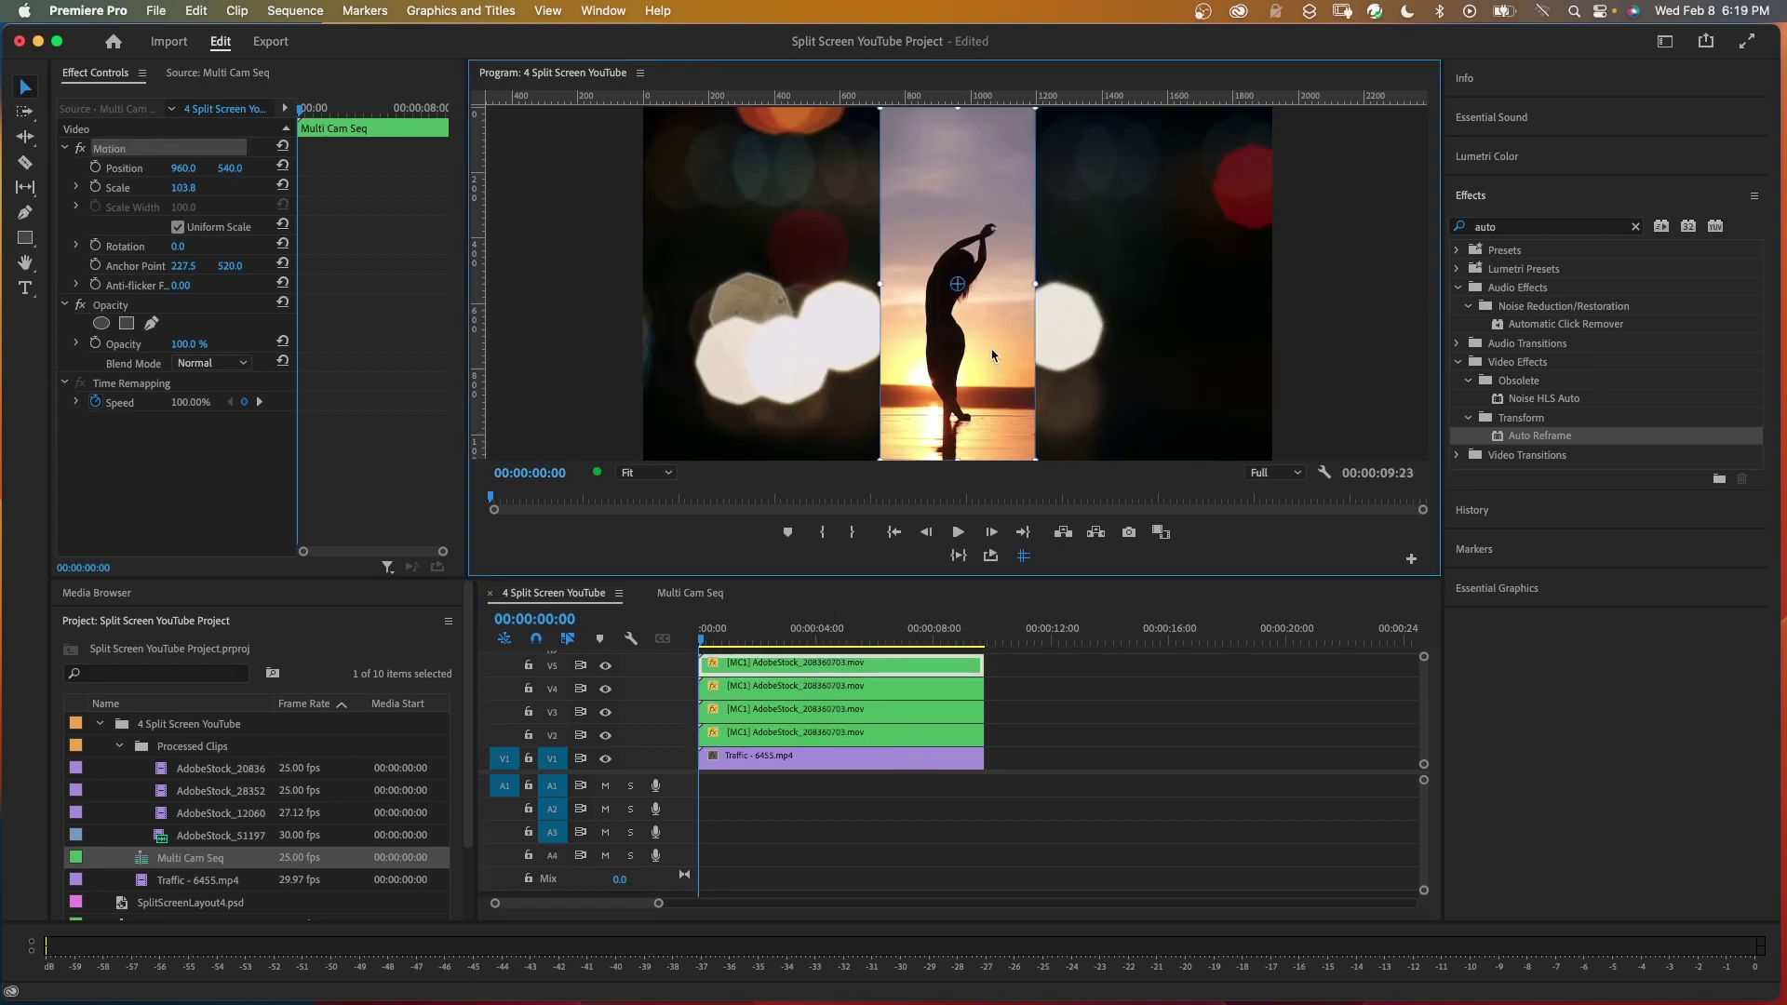
{"action": "left_click_drag", "start_coordinate": [994, 368], "coordinate": [1166, 357]}
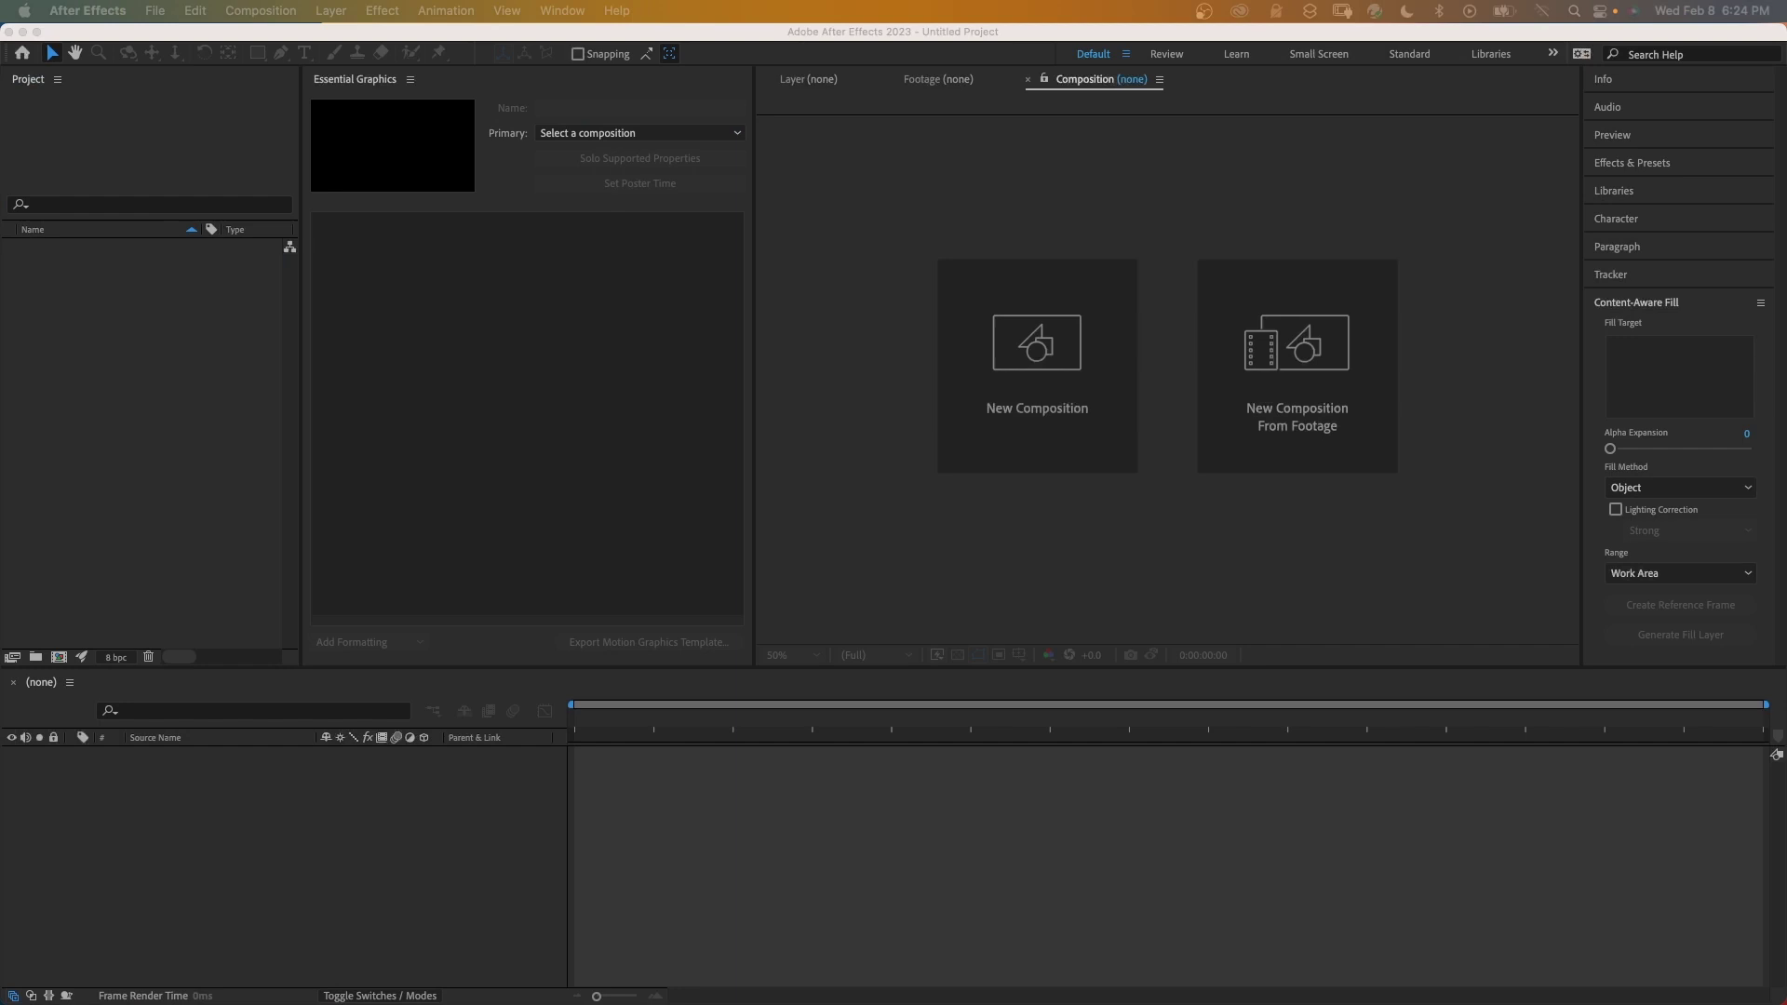
- In After Effects, import SplitScreenLayout4.psd as a composition with editable layer styles and open the composition
{"action": "left_click", "coordinate": [156, 11]}
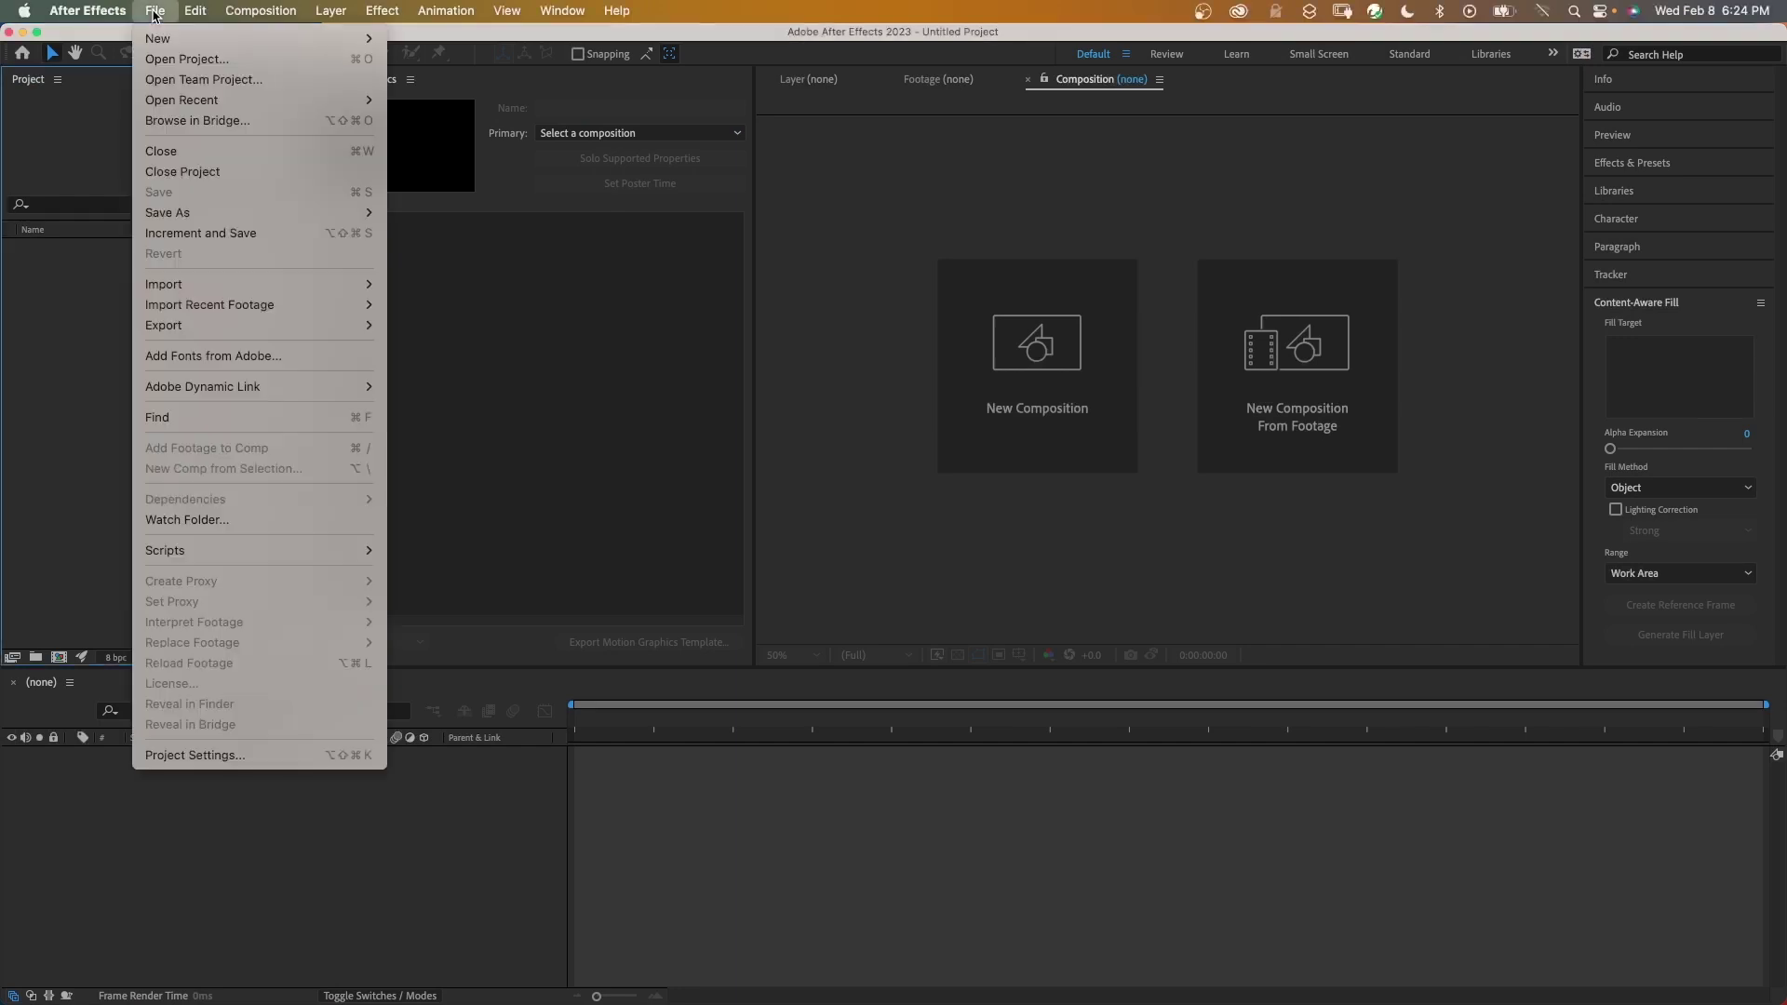
{"action": "left_click", "coordinate": [423, 286]}
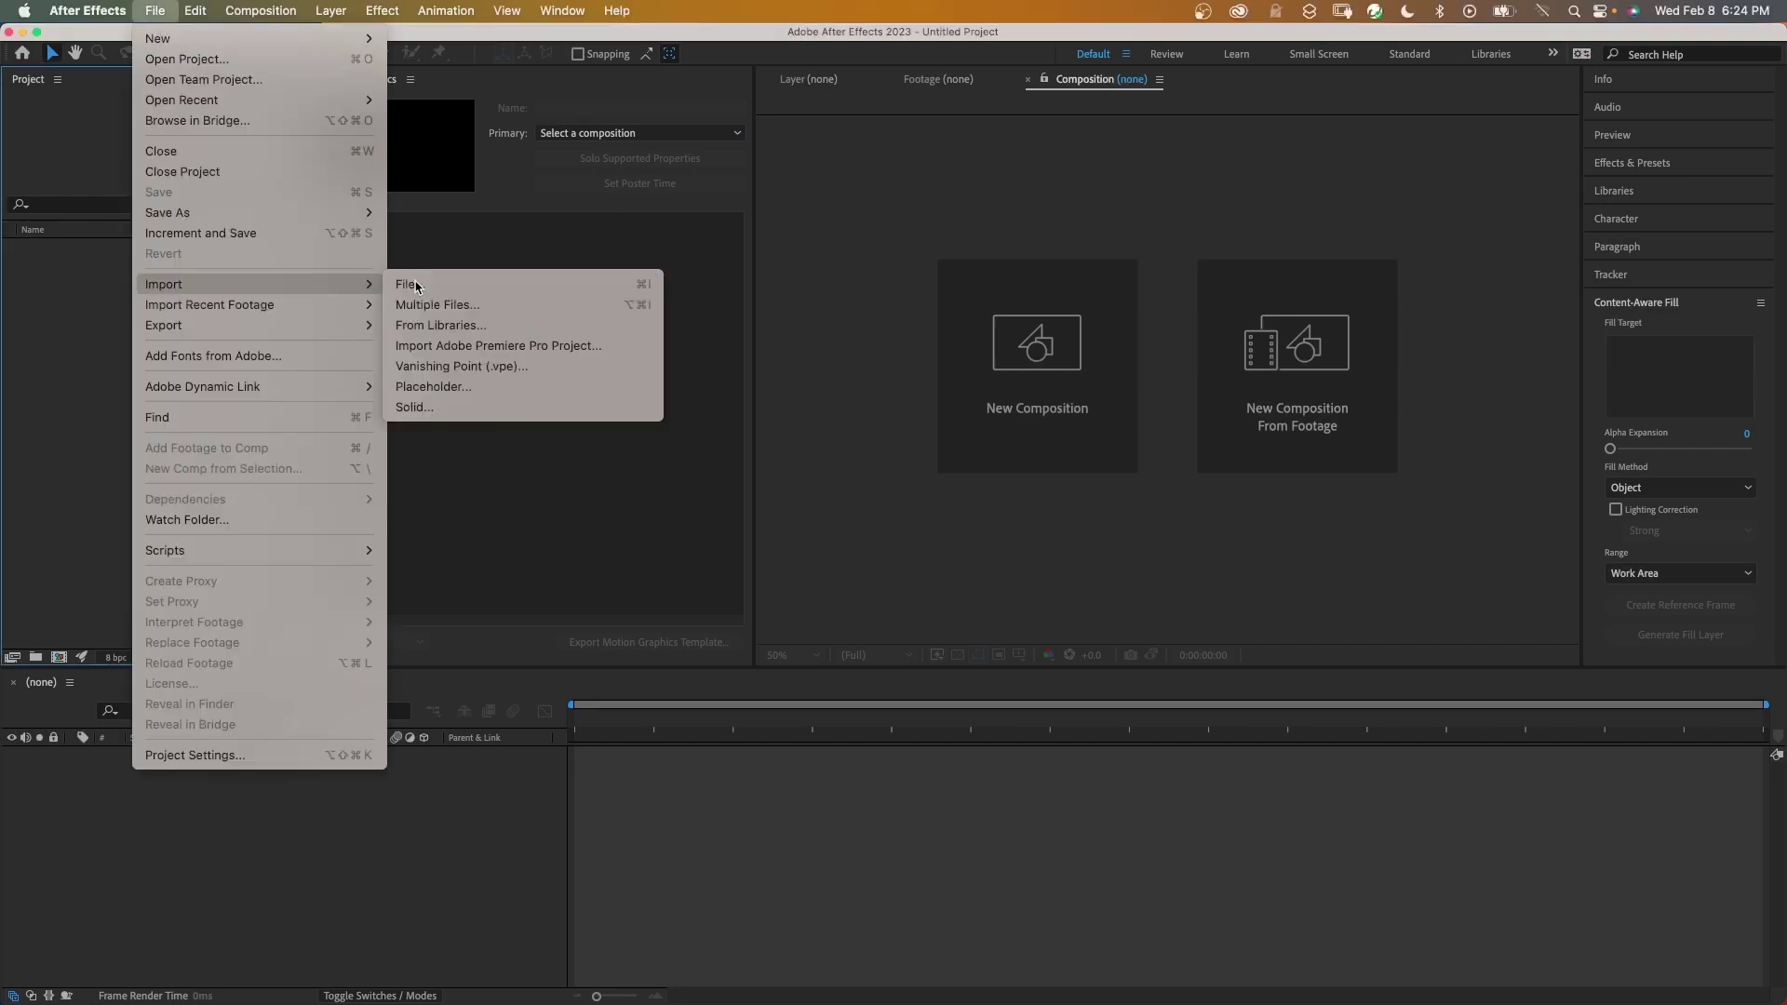
{"action": "left_click", "coordinate": [767, 200]}
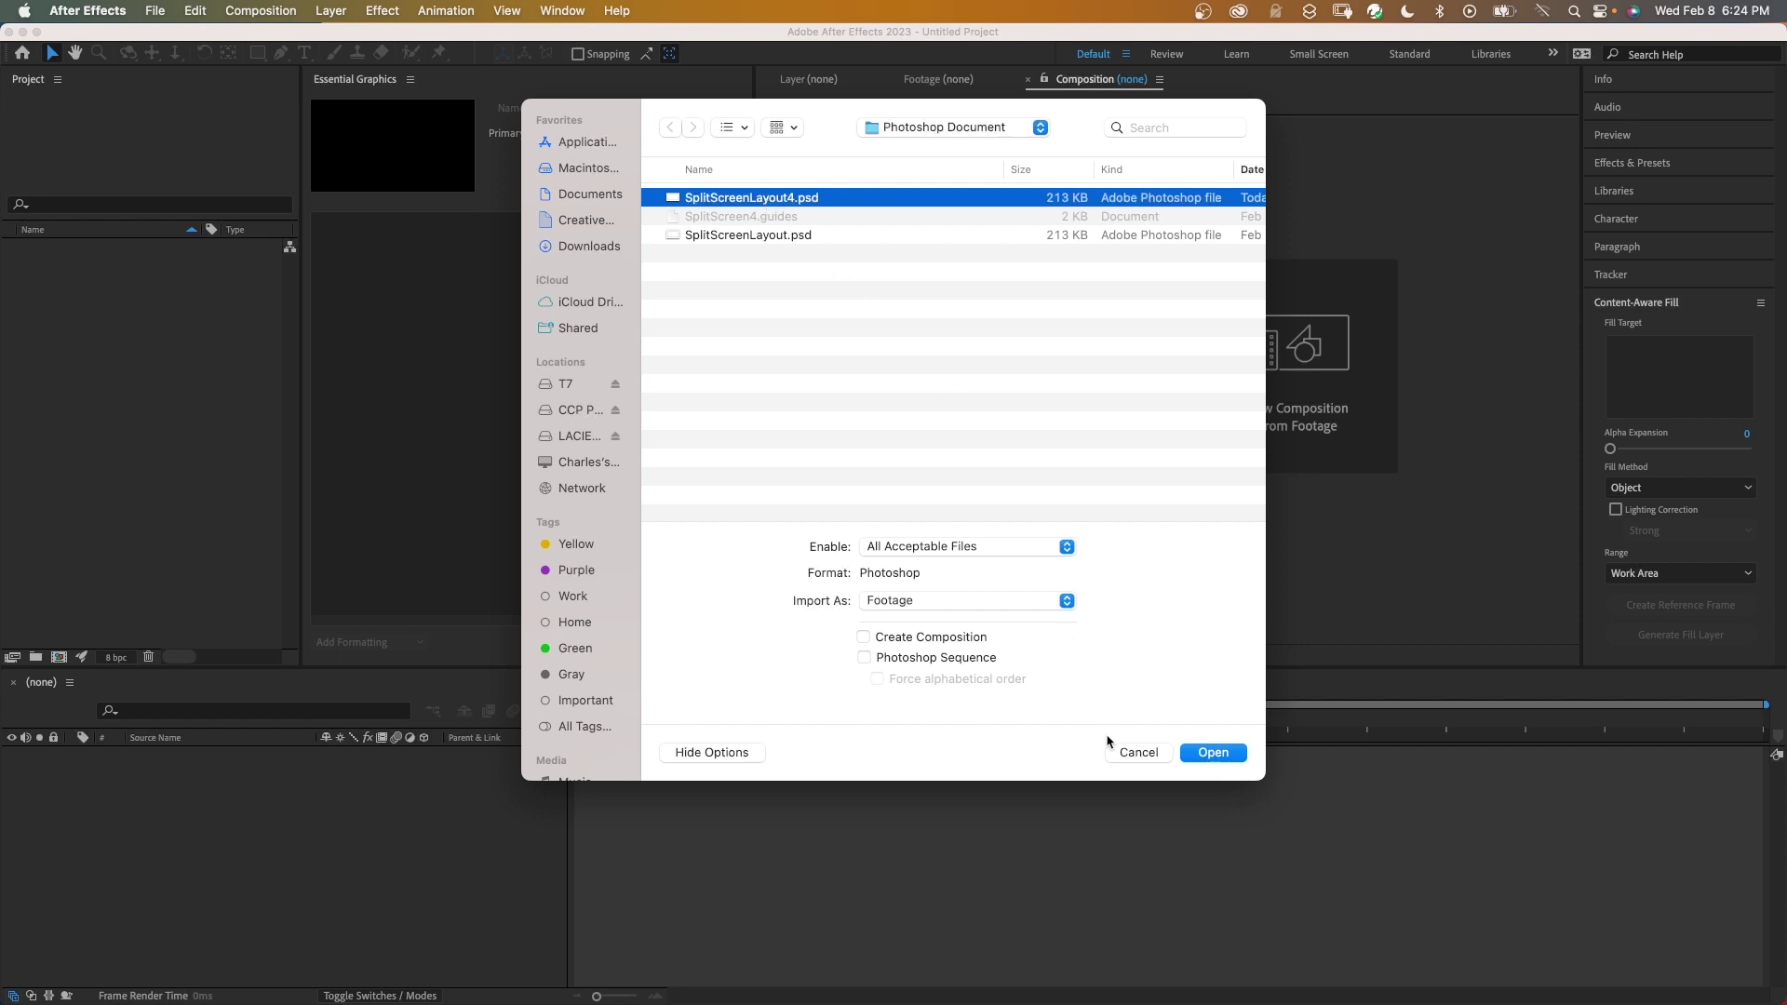
{"action": "left_click", "coordinate": [1189, 750]}
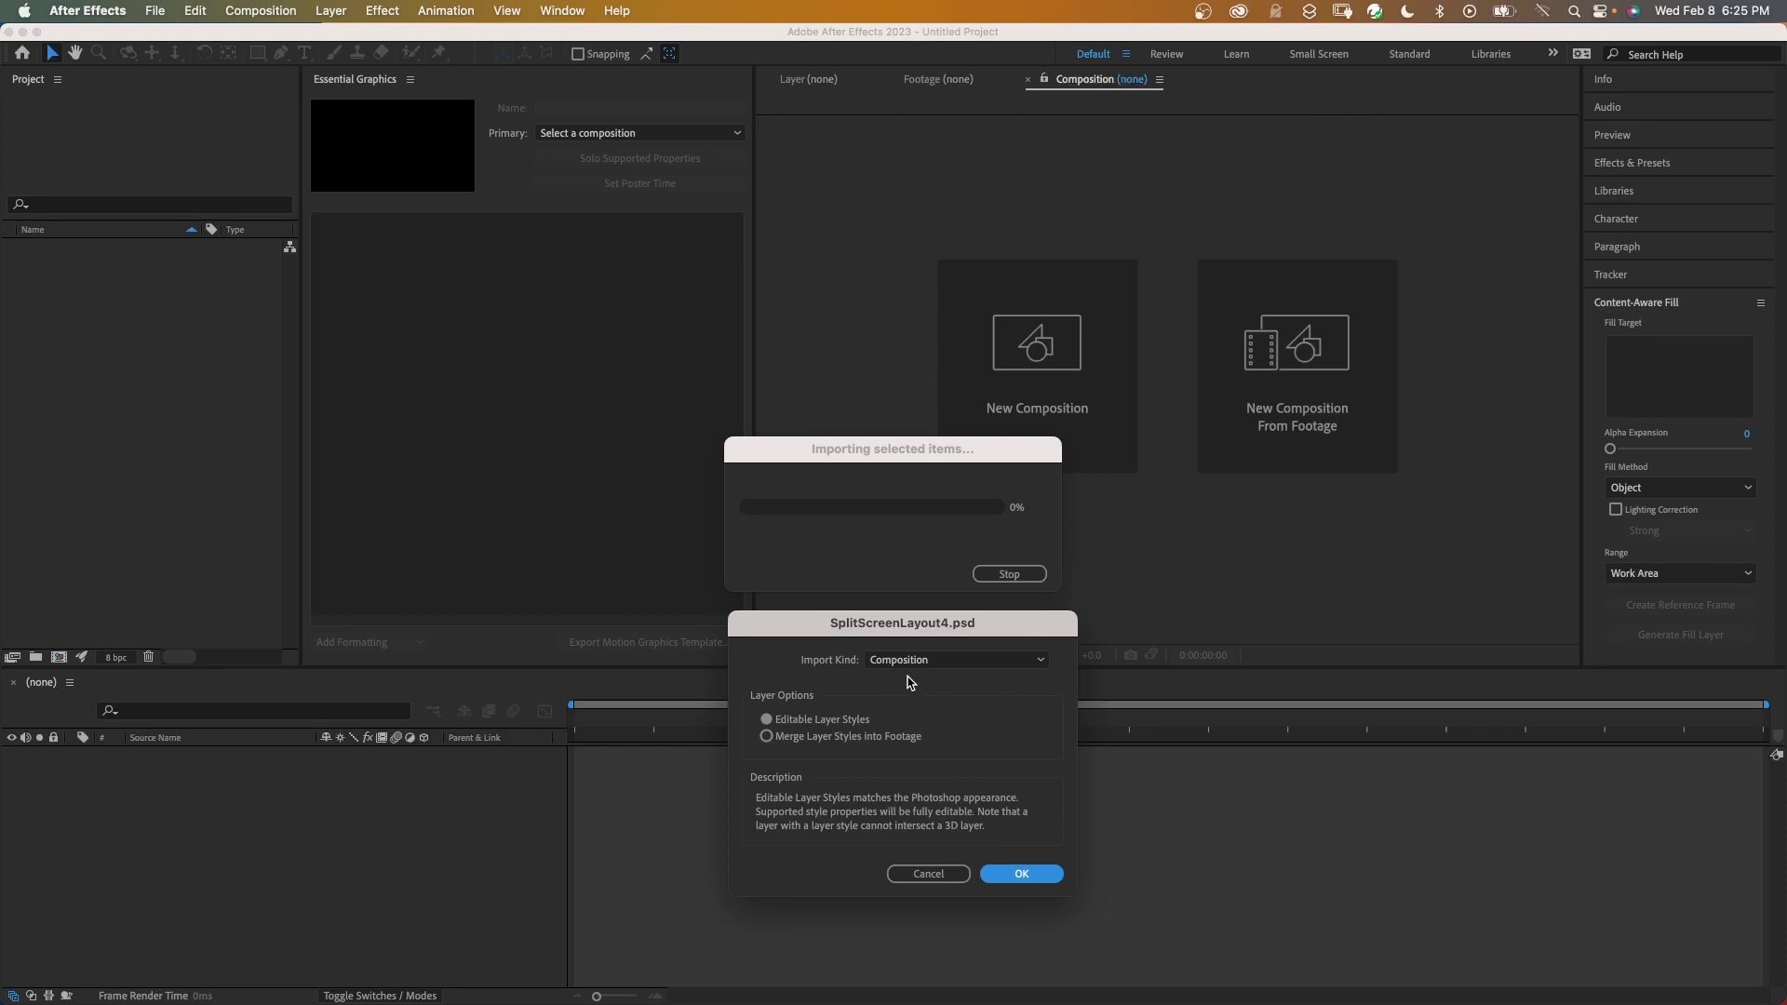
{"action": "left_click", "coordinate": [1021, 873]}
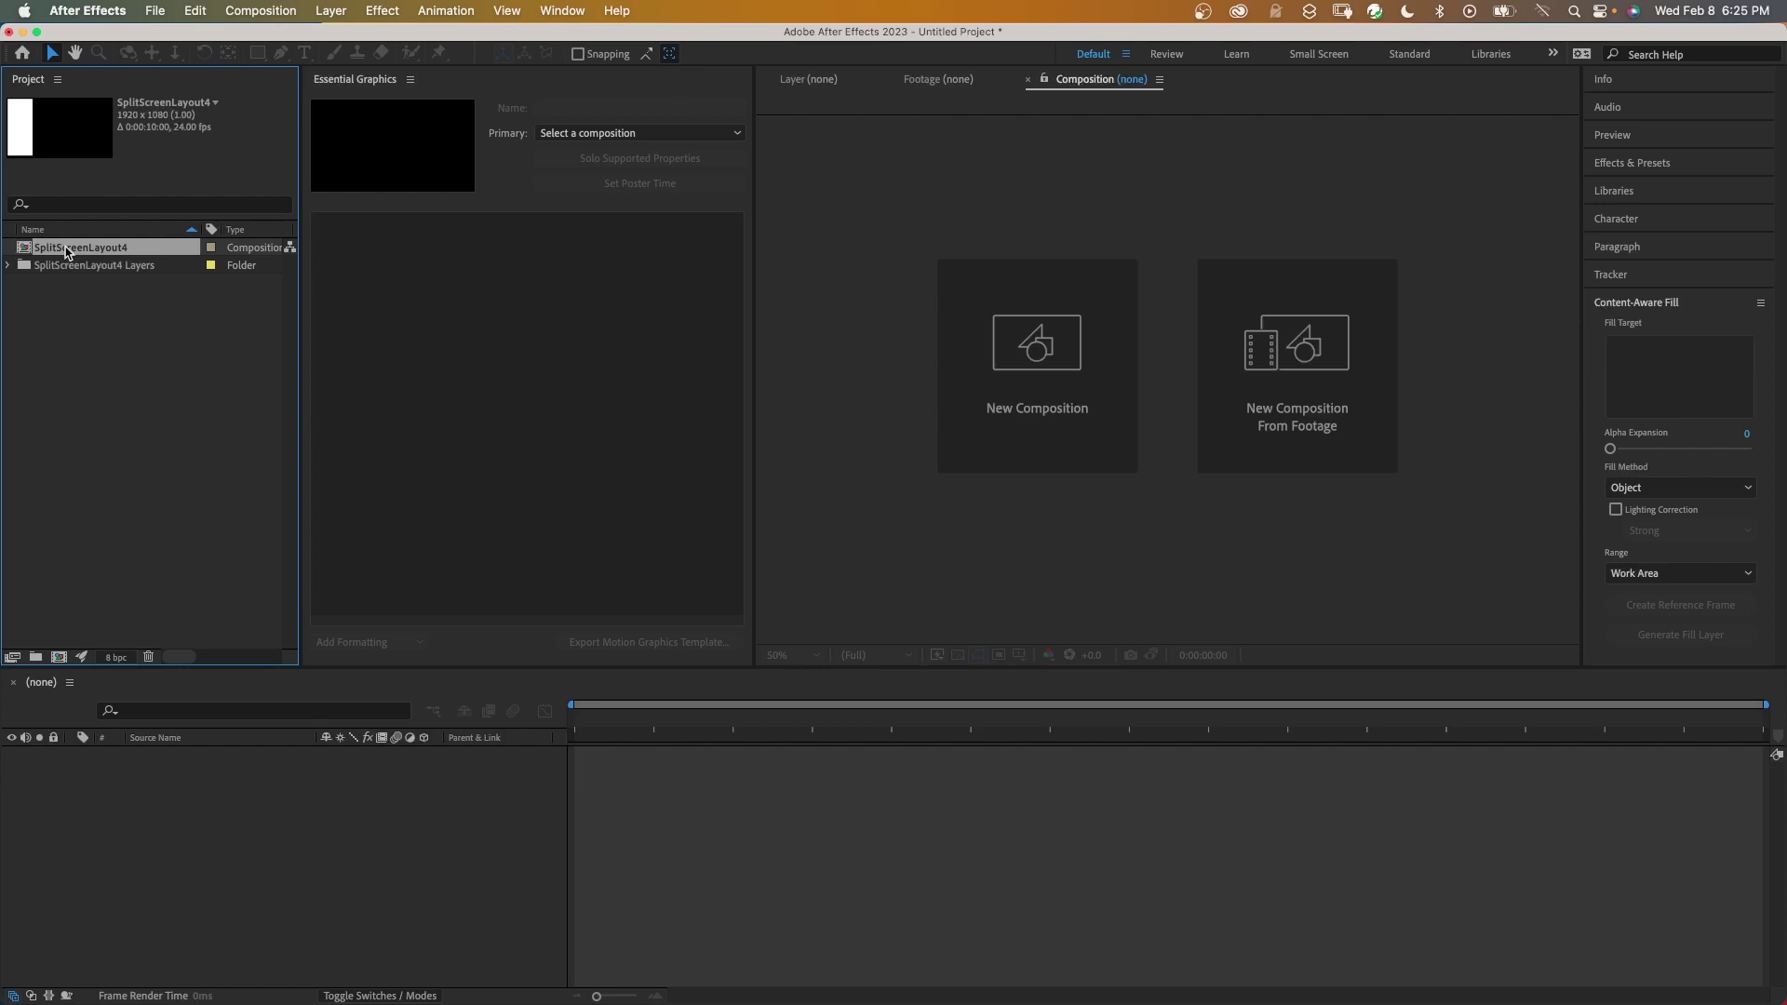
{"action": "double_click", "coordinate": [66, 249]}
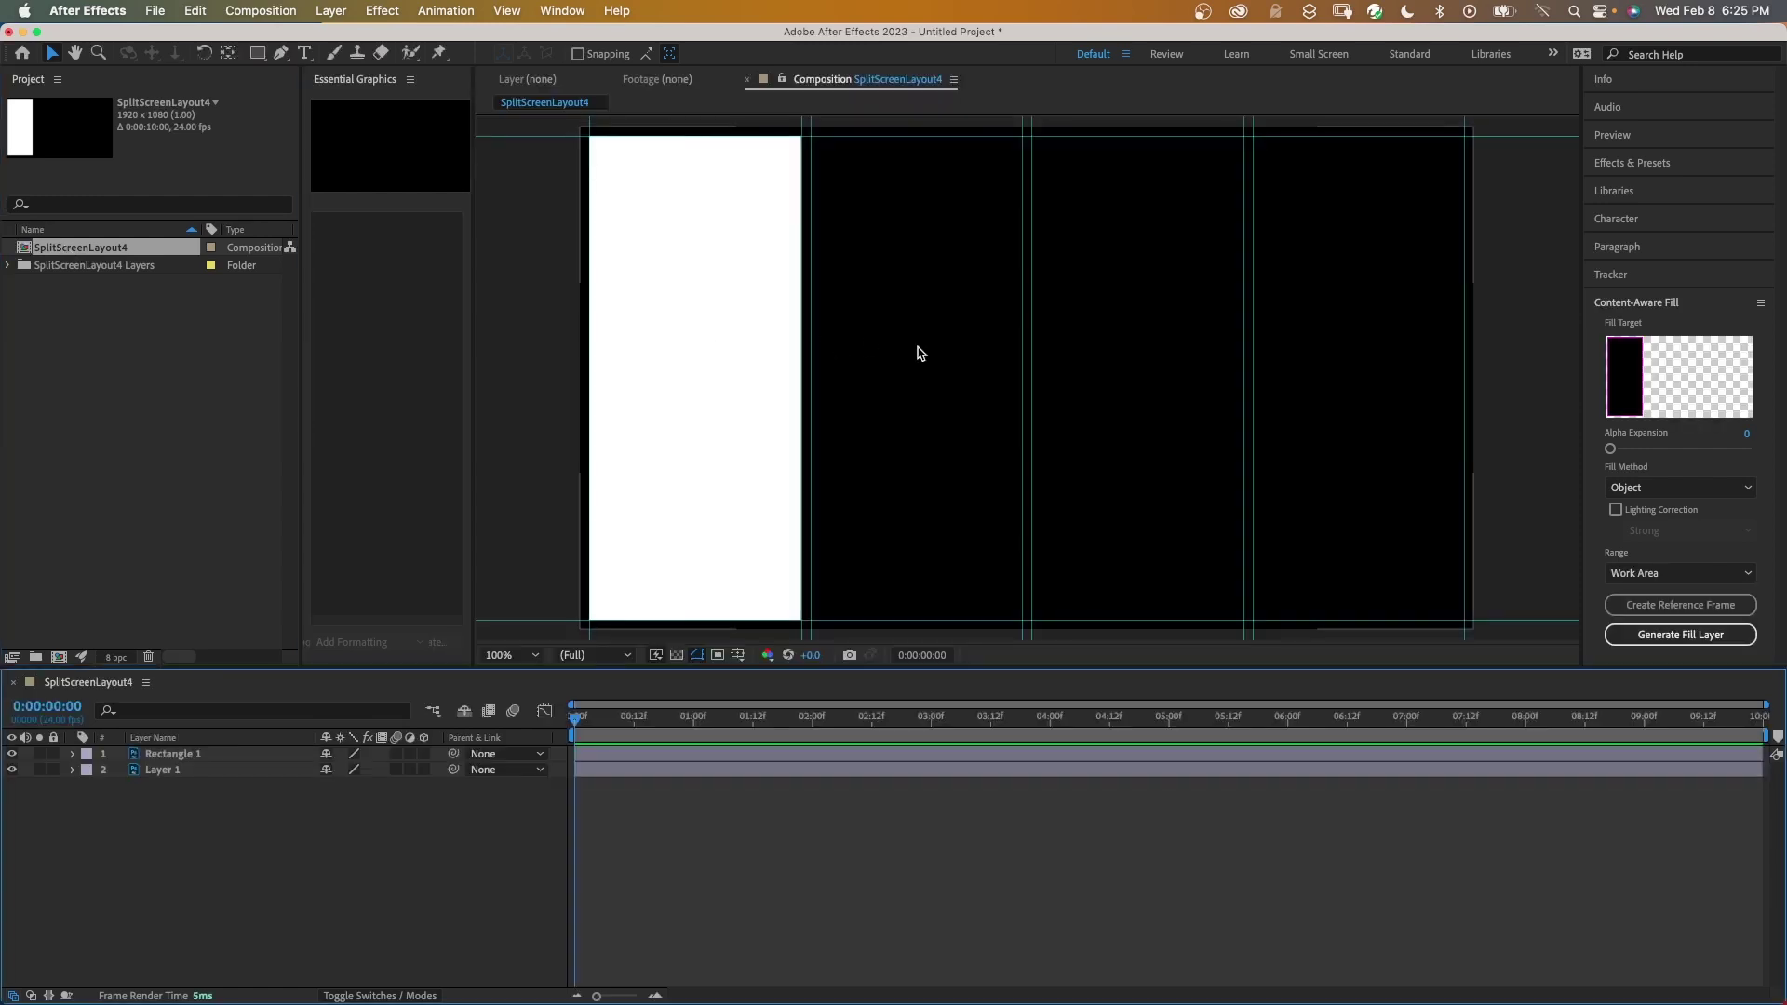
- Export the composition's guides as SplitScreen4.guides to the Photoshop Document folder
{"action": "left_click", "coordinate": [505, 11]}
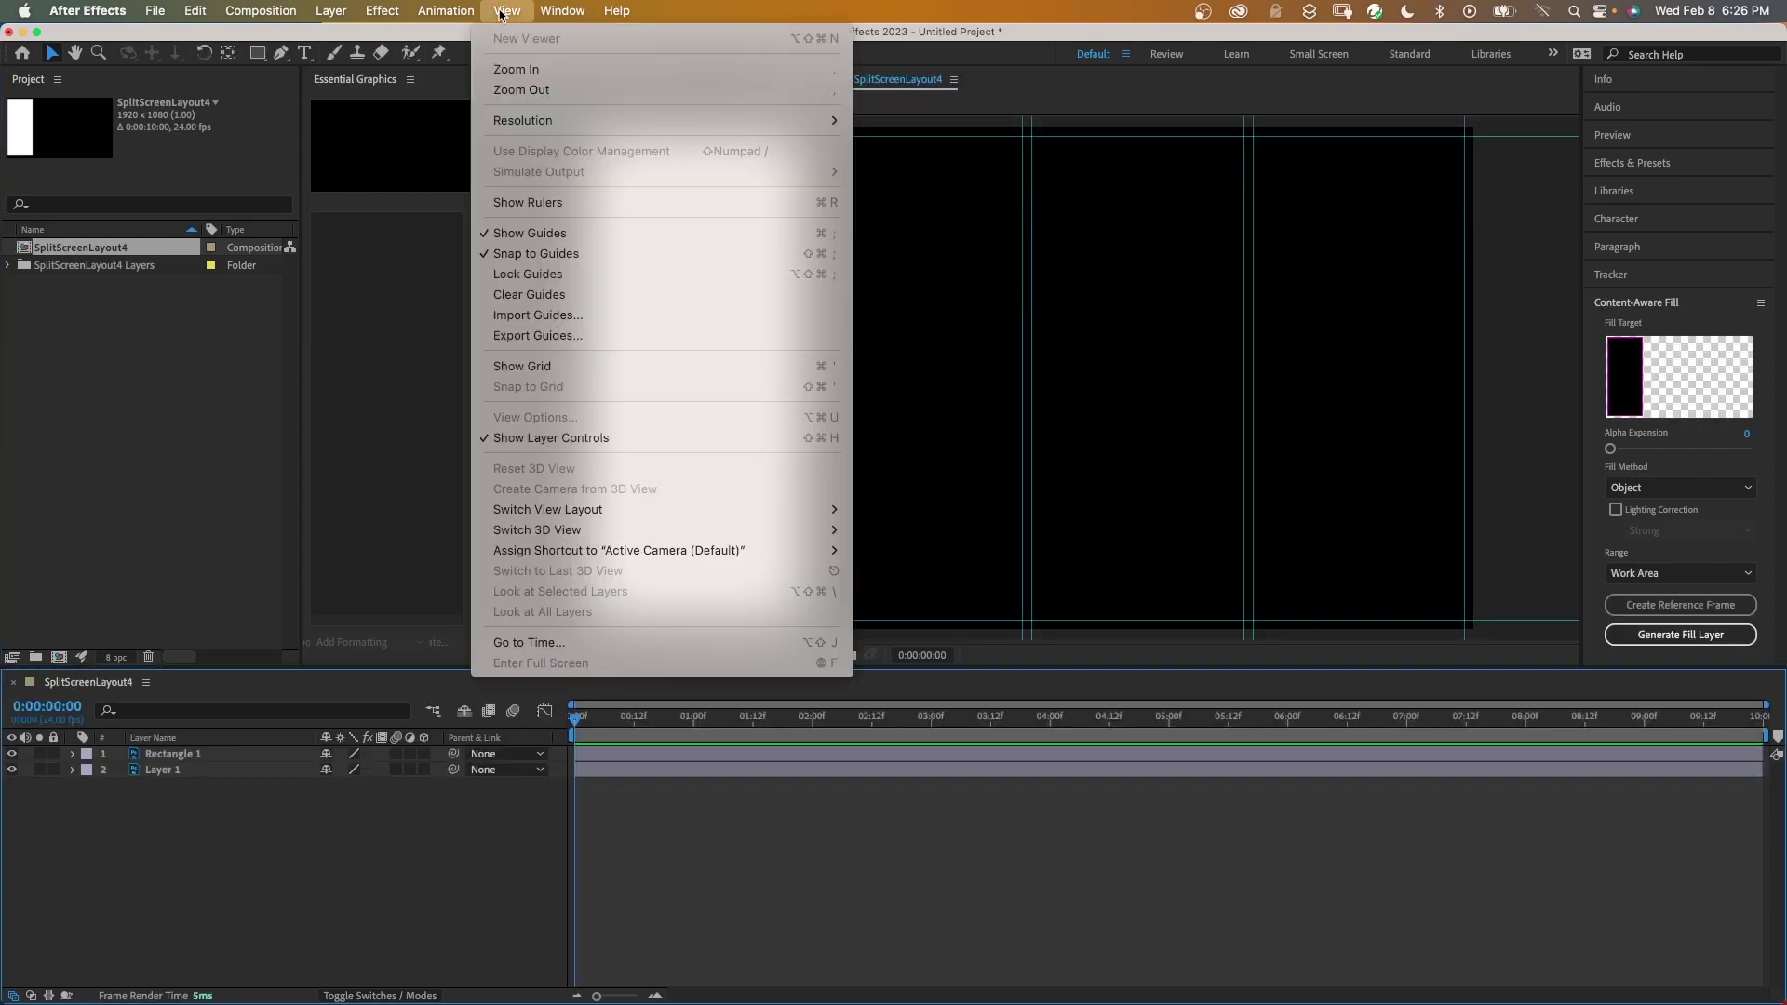
{"action": "left_click", "coordinate": [578, 337]}
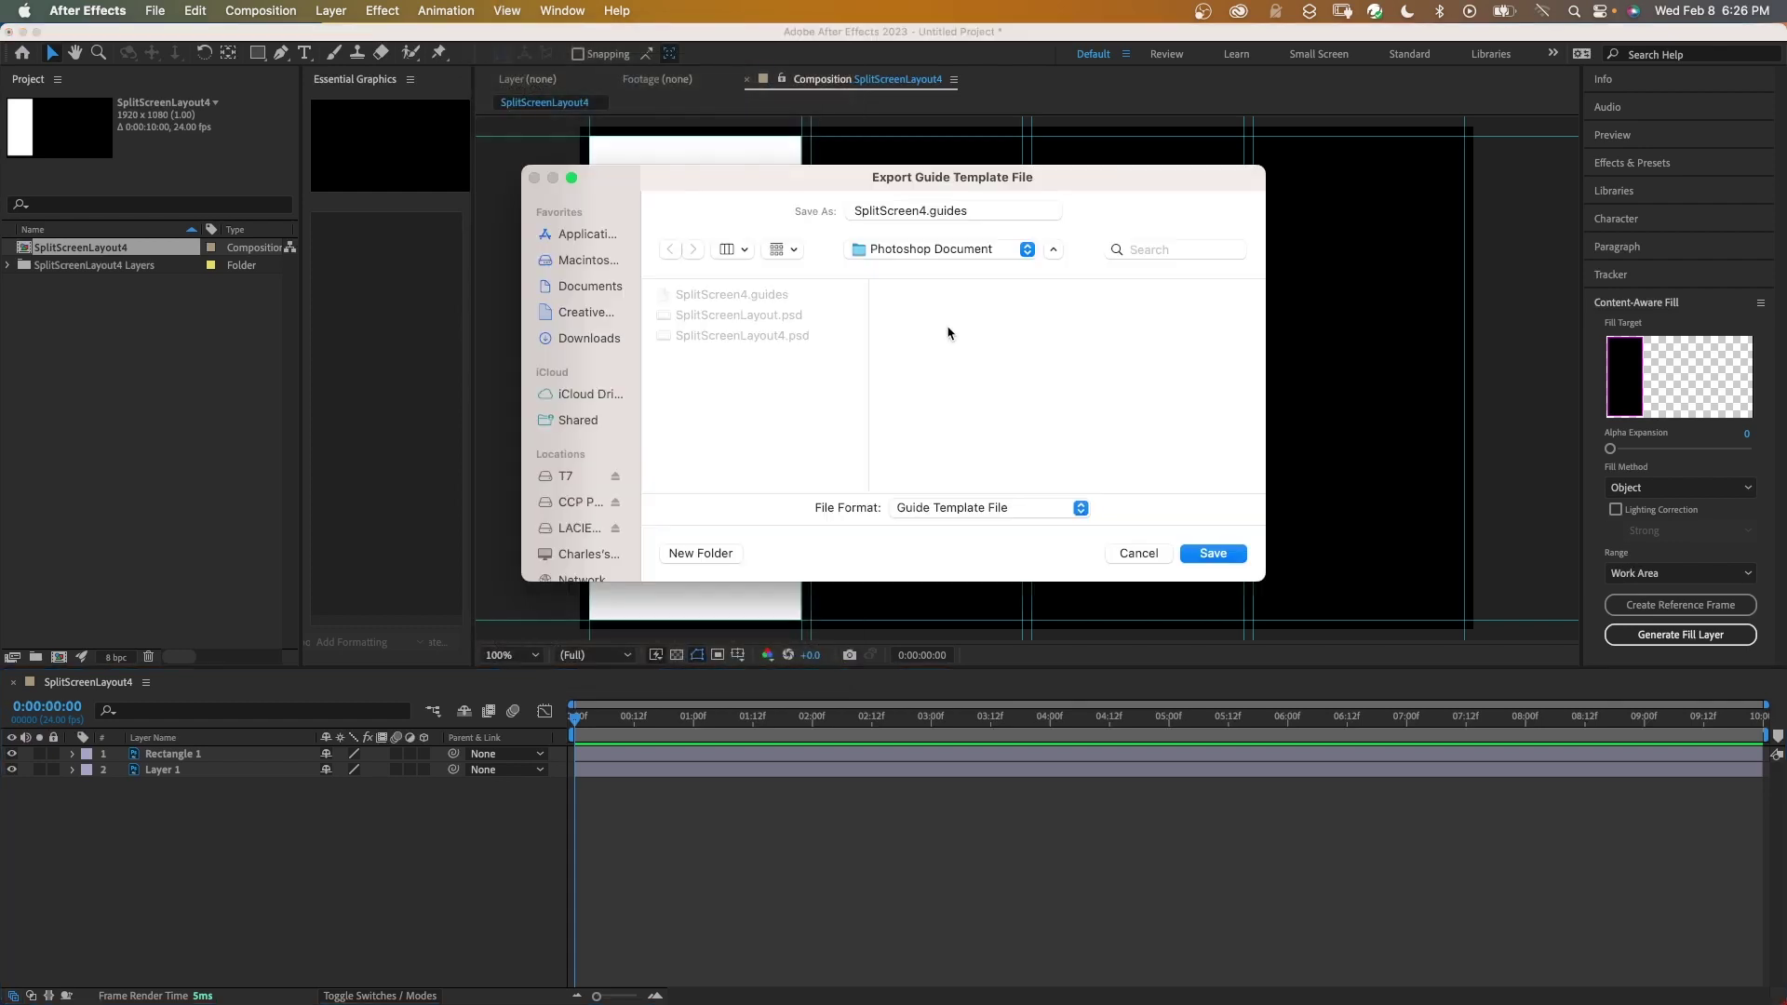
{"action": "left_click", "coordinate": [1208, 554]}
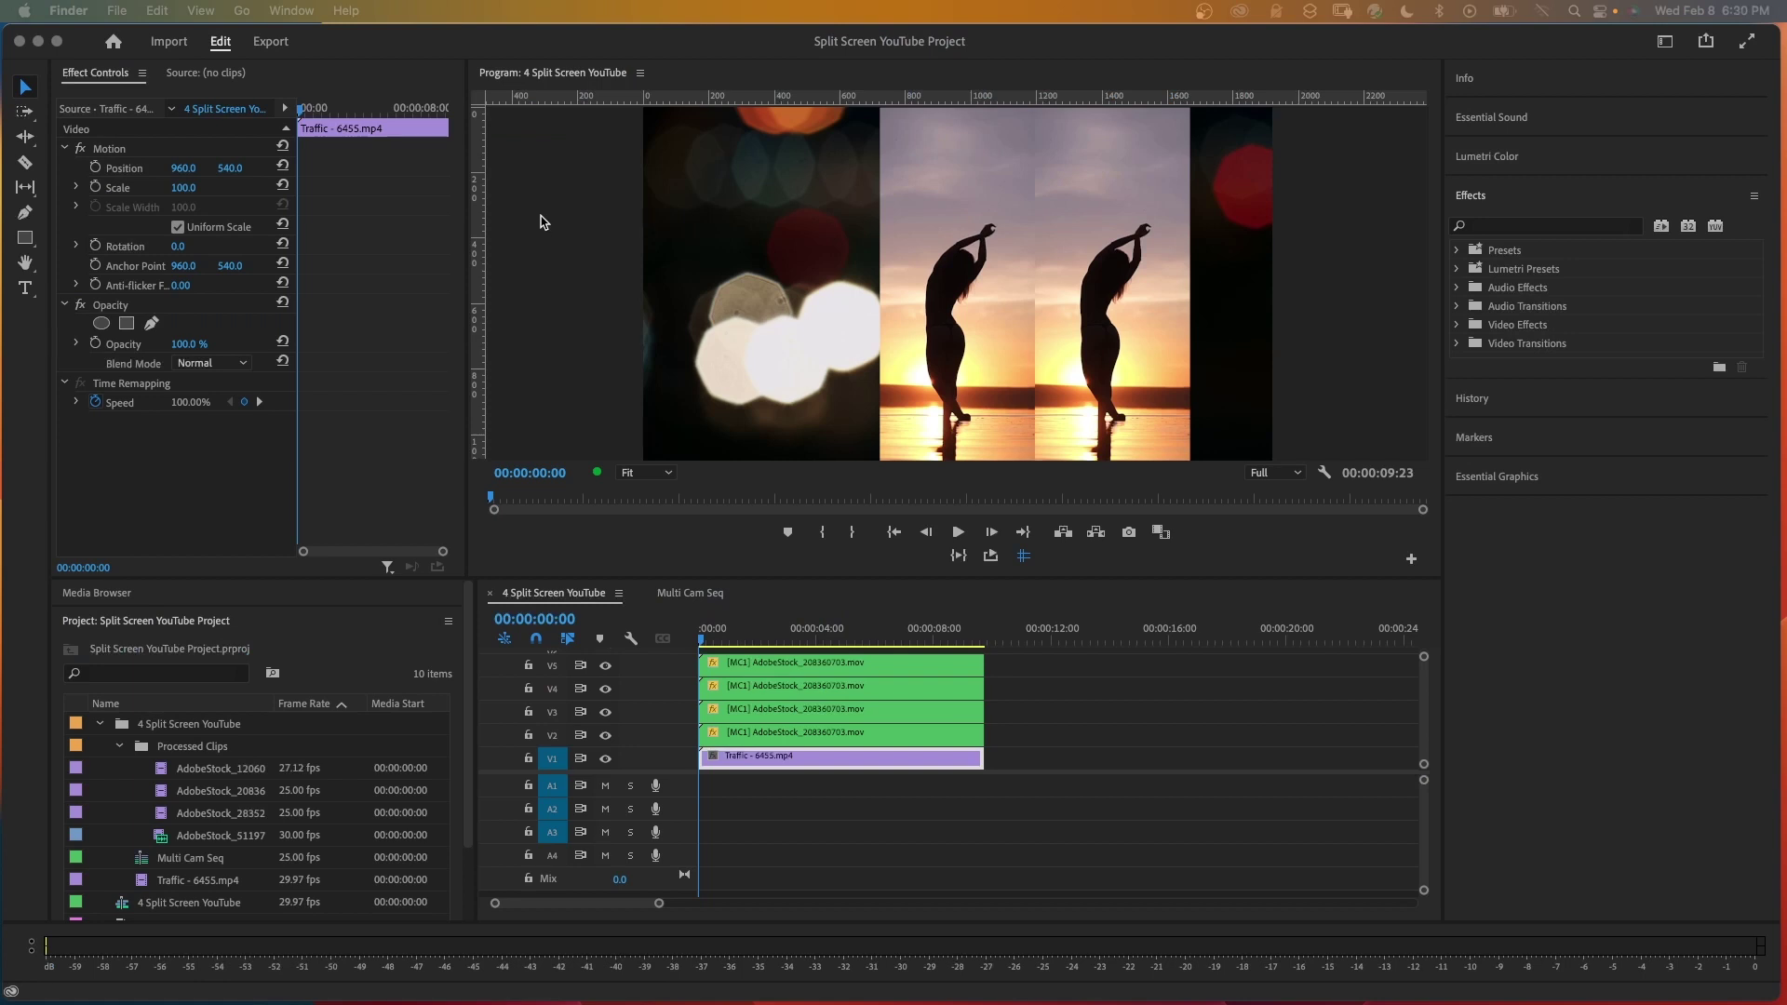
- Switch to Premiere Pro and import SplitScreen4.guides into the guide templates
{"action": "left_click", "coordinate": [545, 221]}
{"action": "left_click", "coordinate": [547, 13]}
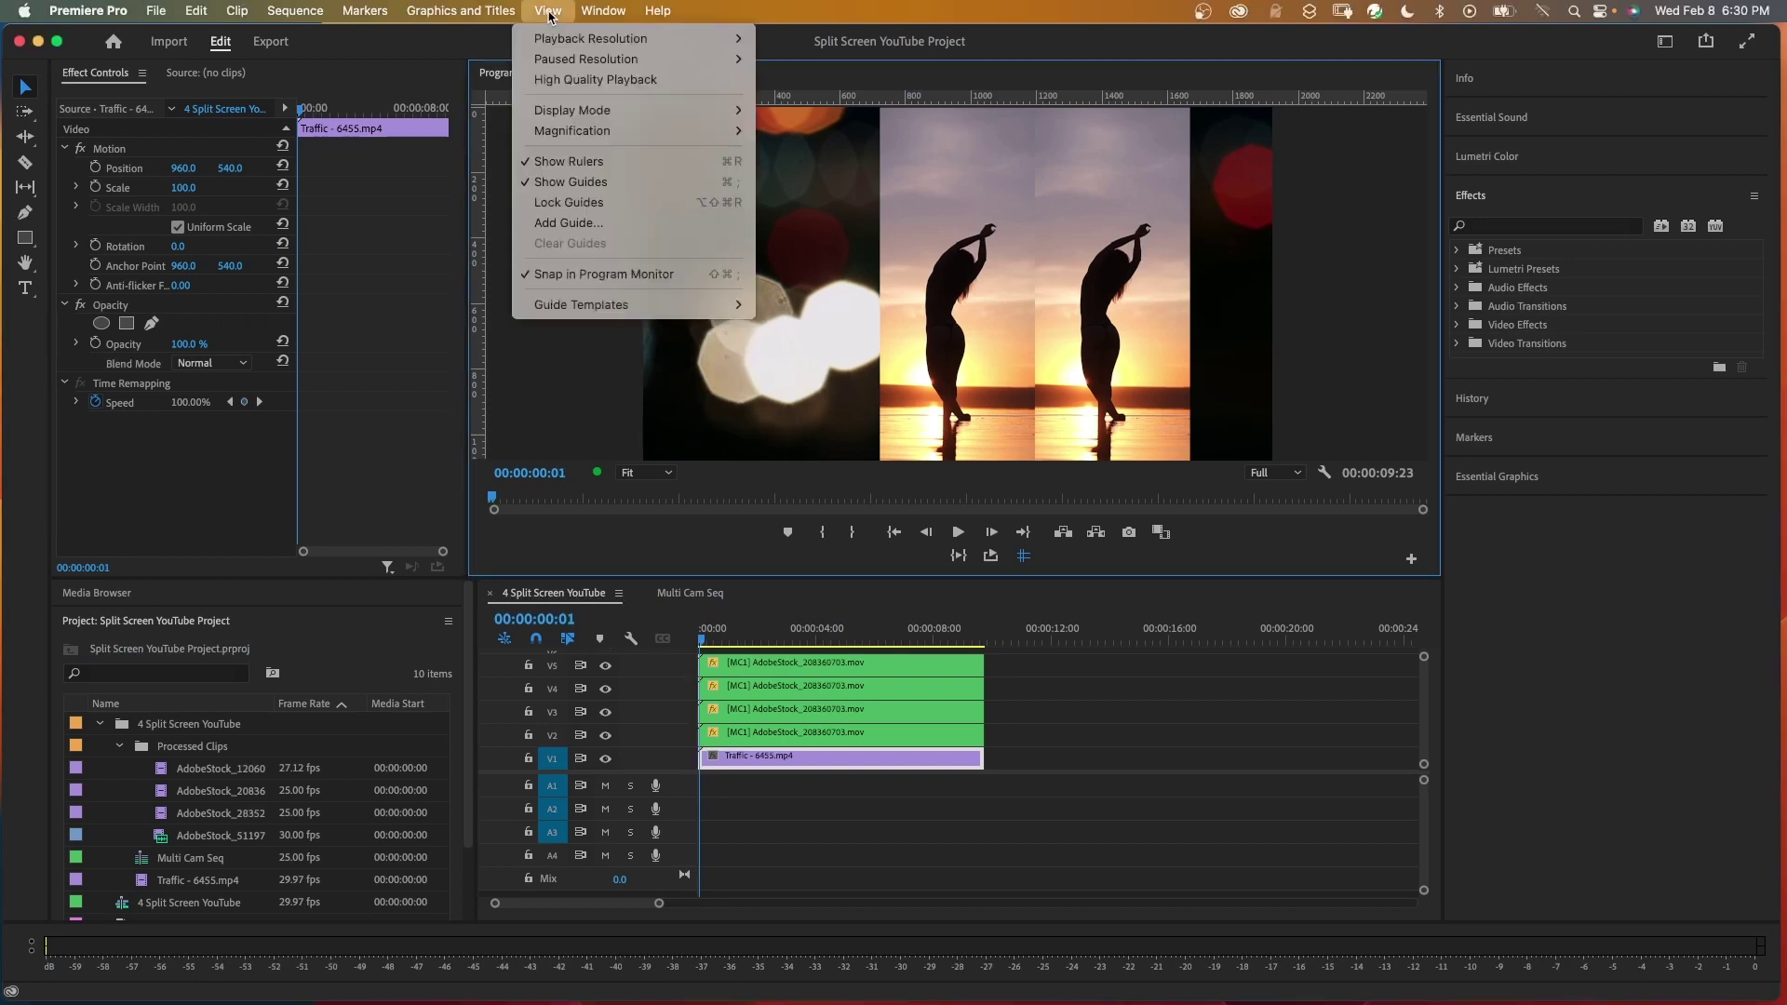
{"action": "mouse_move", "coordinate": [565, 308]}
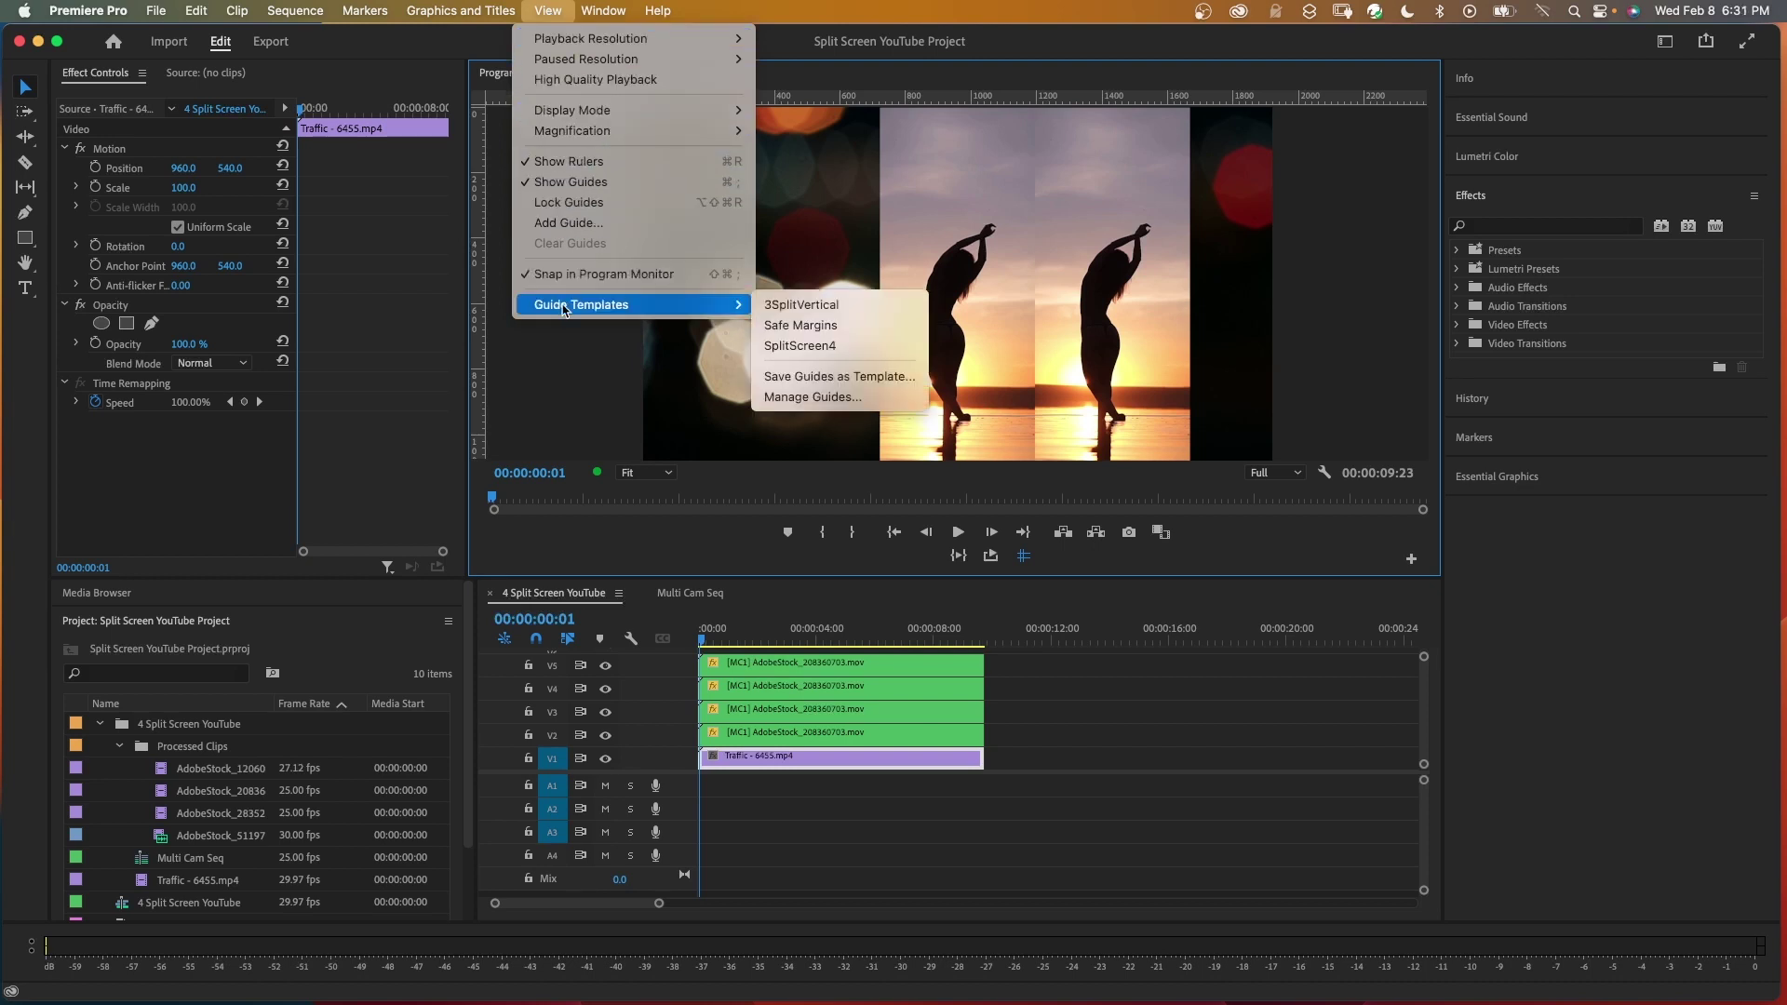
{"action": "left_click", "coordinate": [783, 397]}
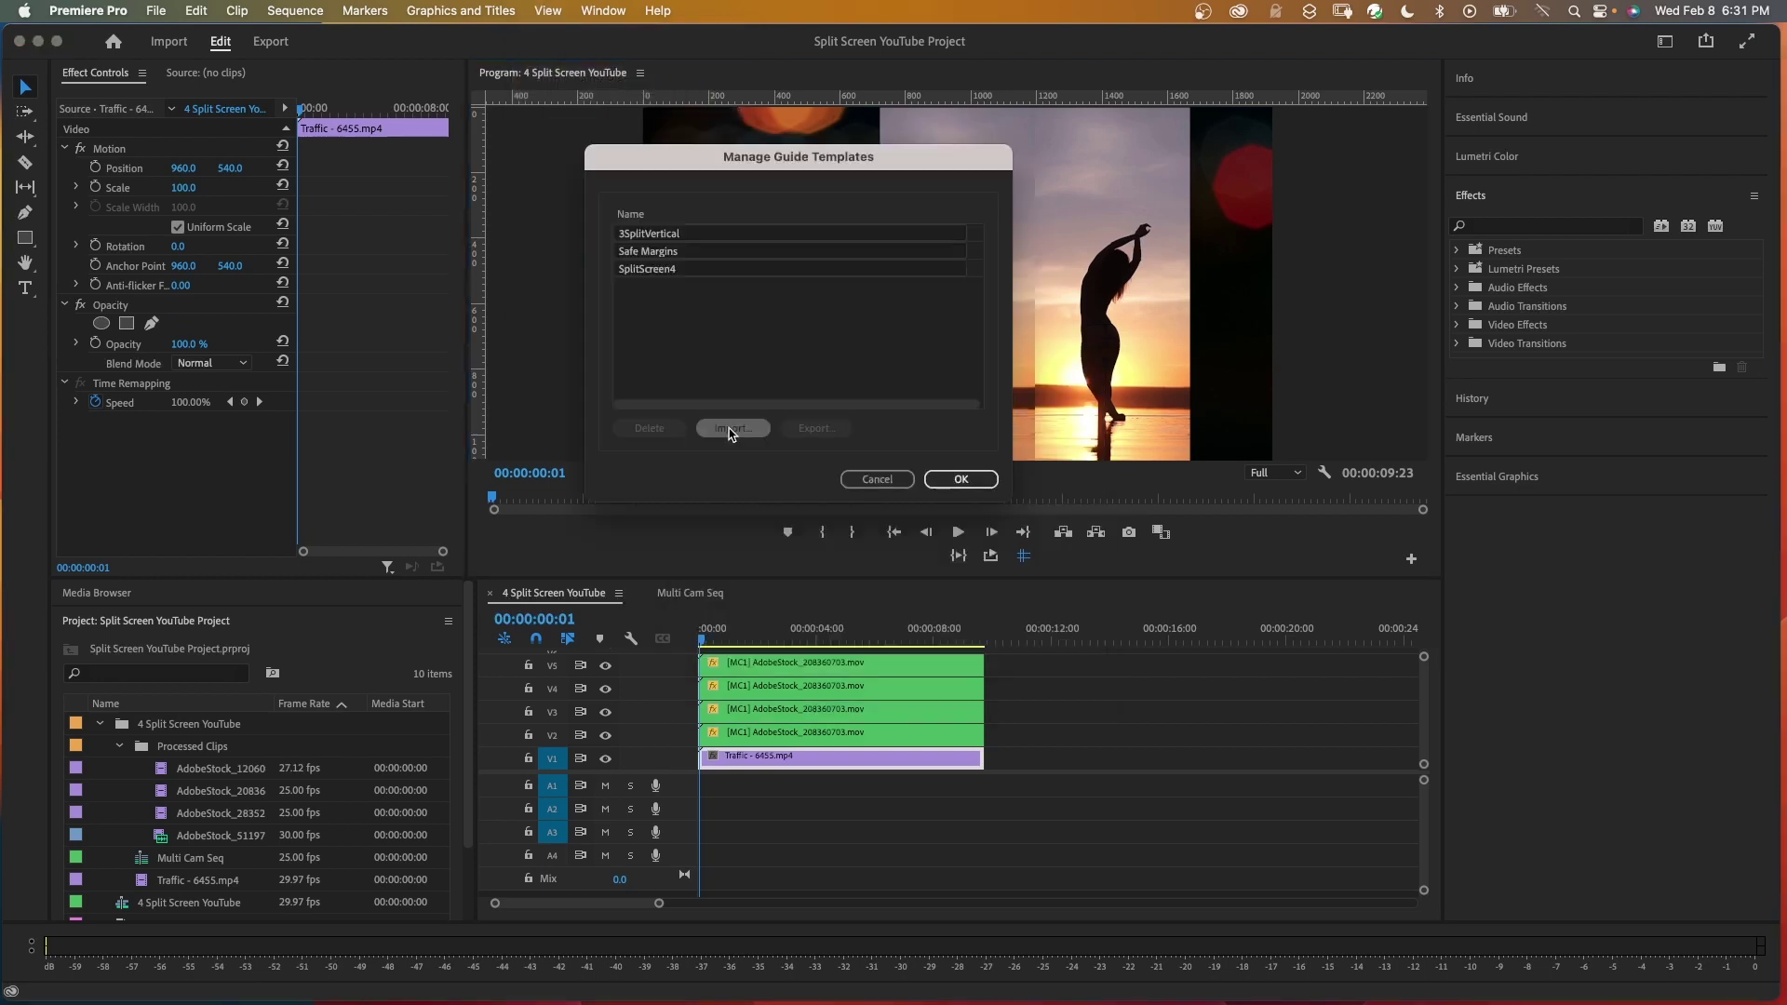
{"action": "left_click", "coordinate": [738, 426]}
{"action": "left_click", "coordinate": [842, 305]}
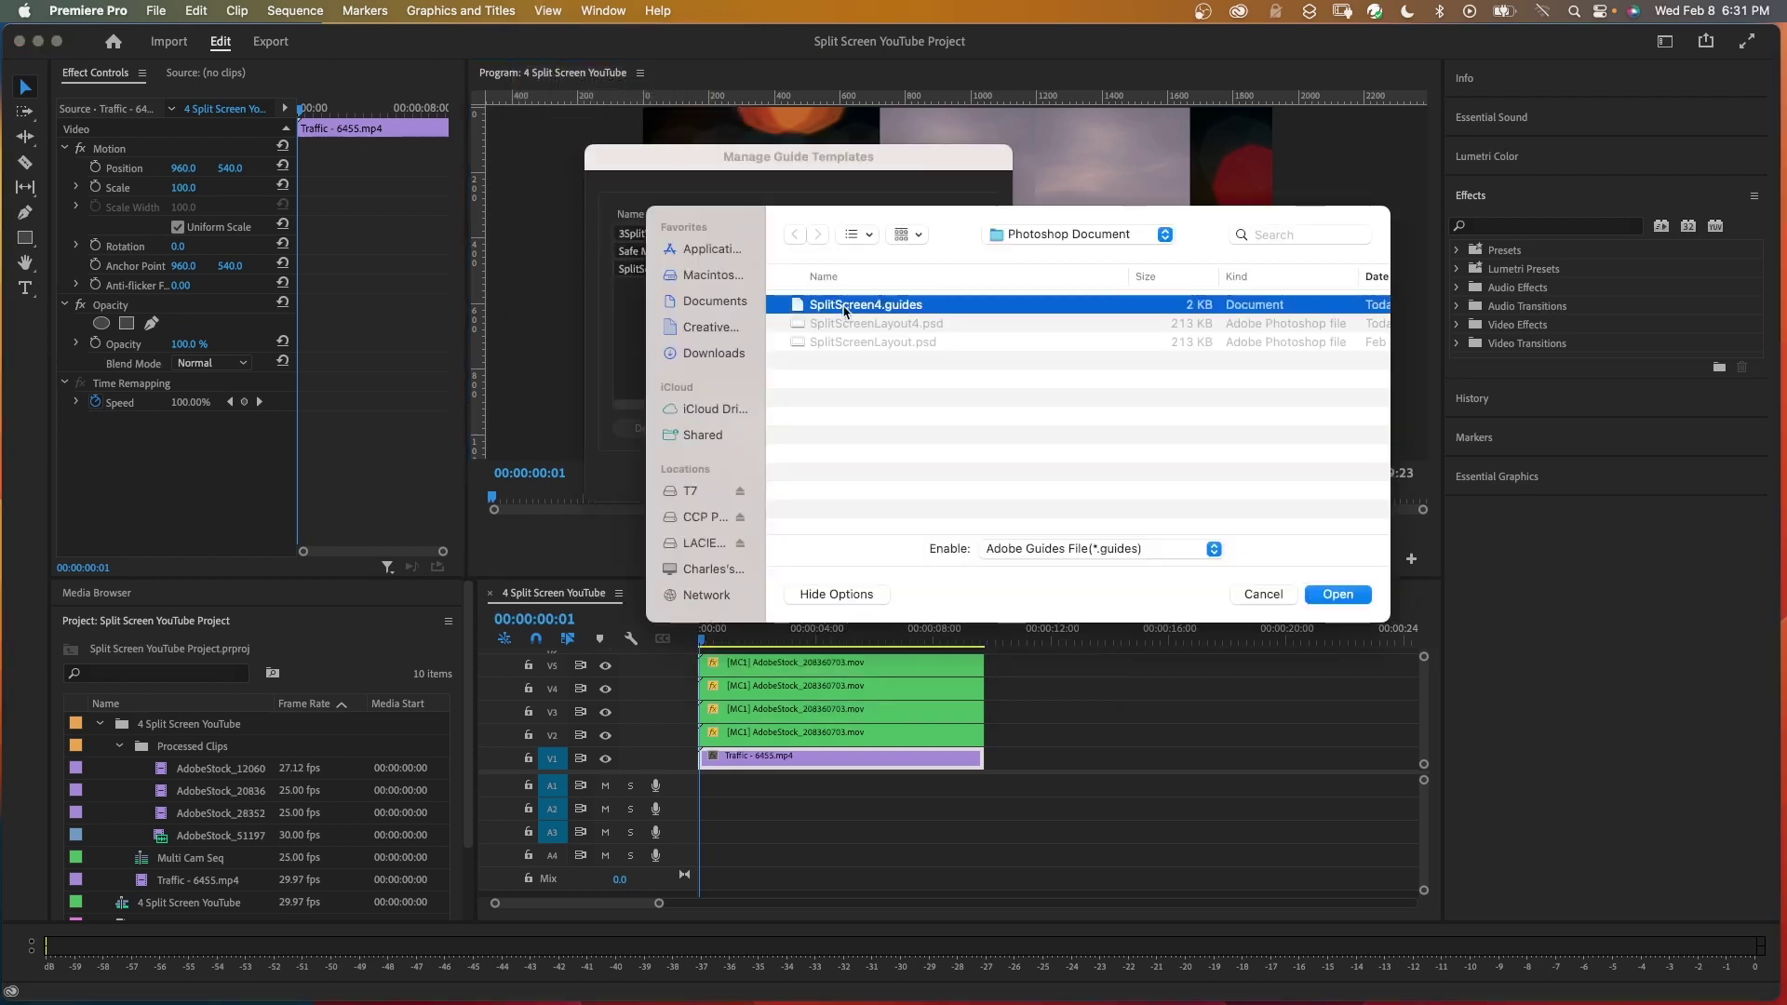
{"action": "left_click", "coordinate": [1325, 592]}
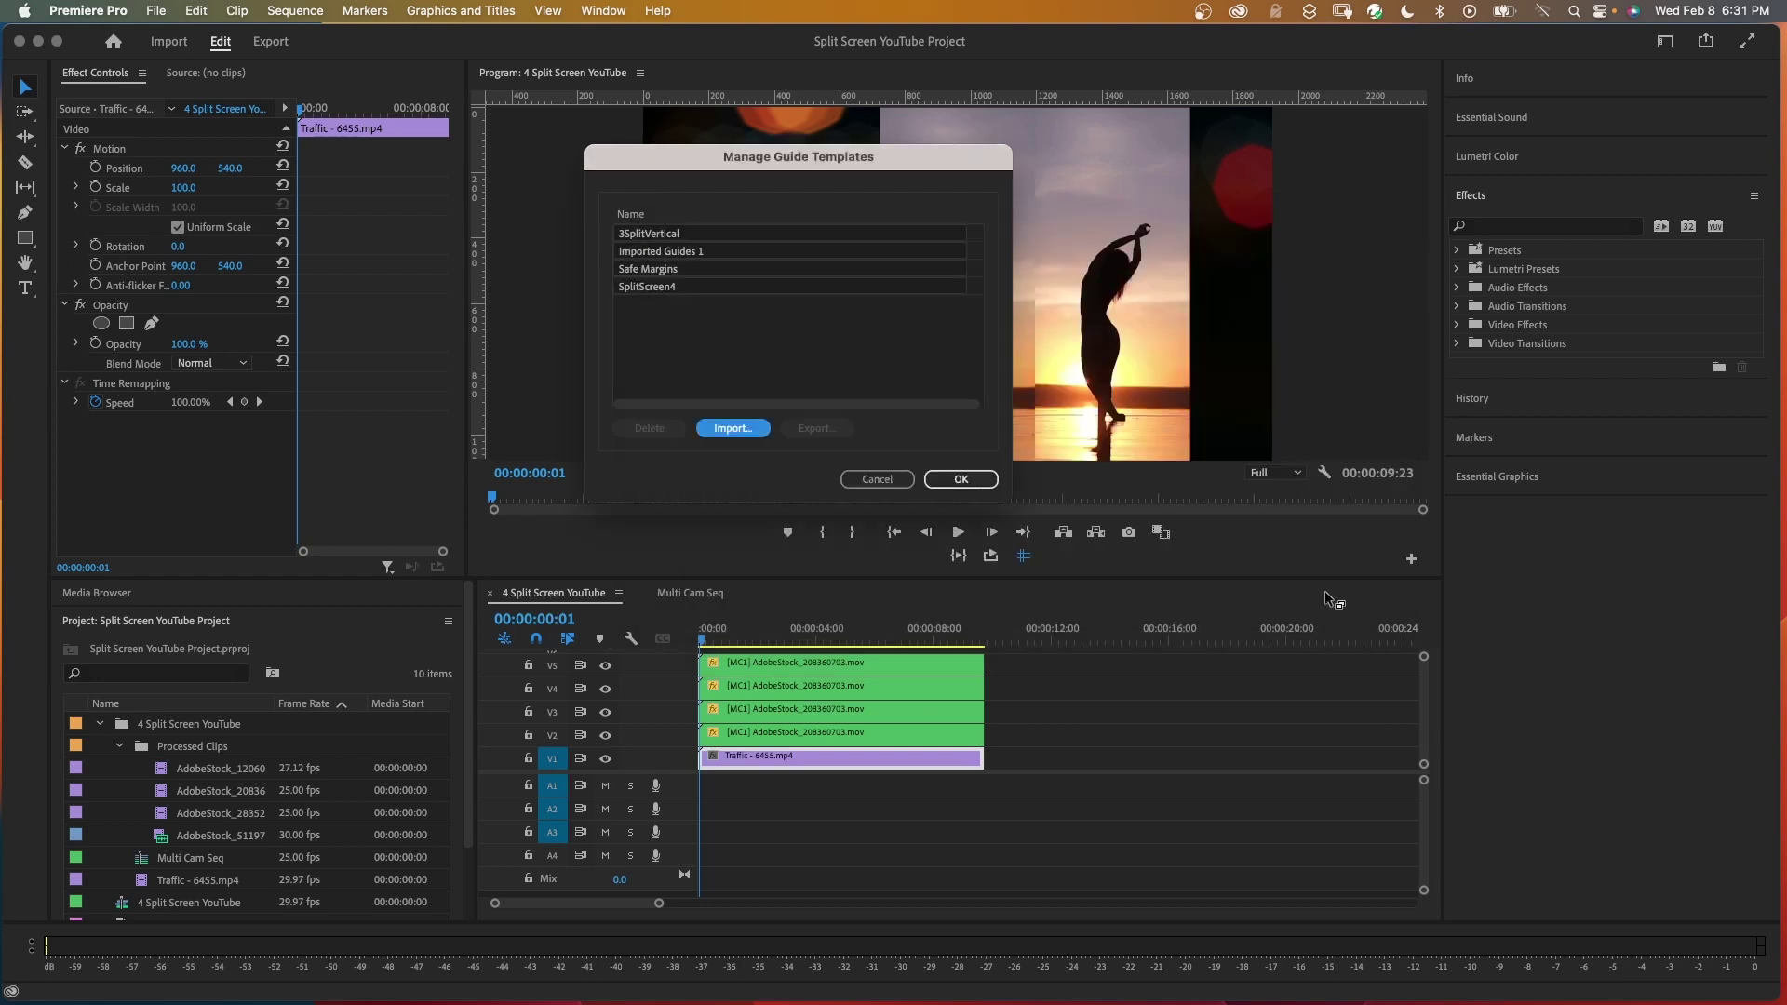
{"action": "left_click", "coordinate": [961, 478]}
- Apply the SplitScreen4 guide template to the program view
{"action": "left_click", "coordinate": [548, 11]}
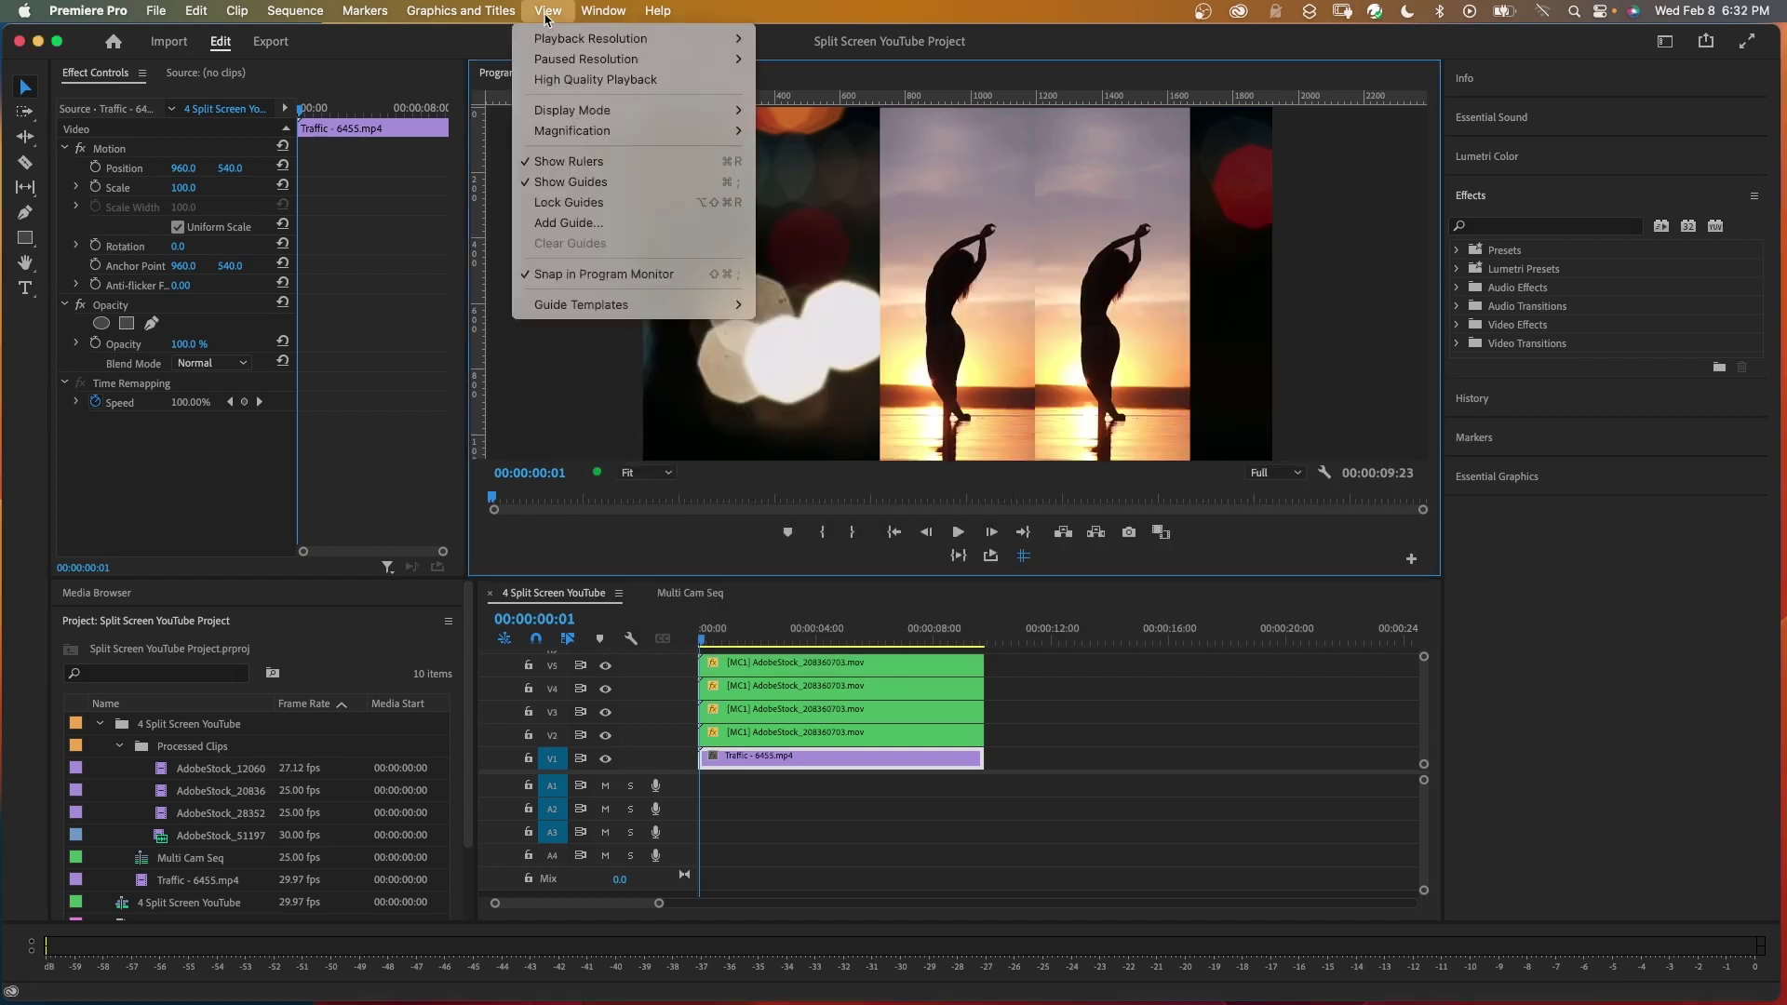
{"action": "mouse_move", "coordinate": [688, 305]}
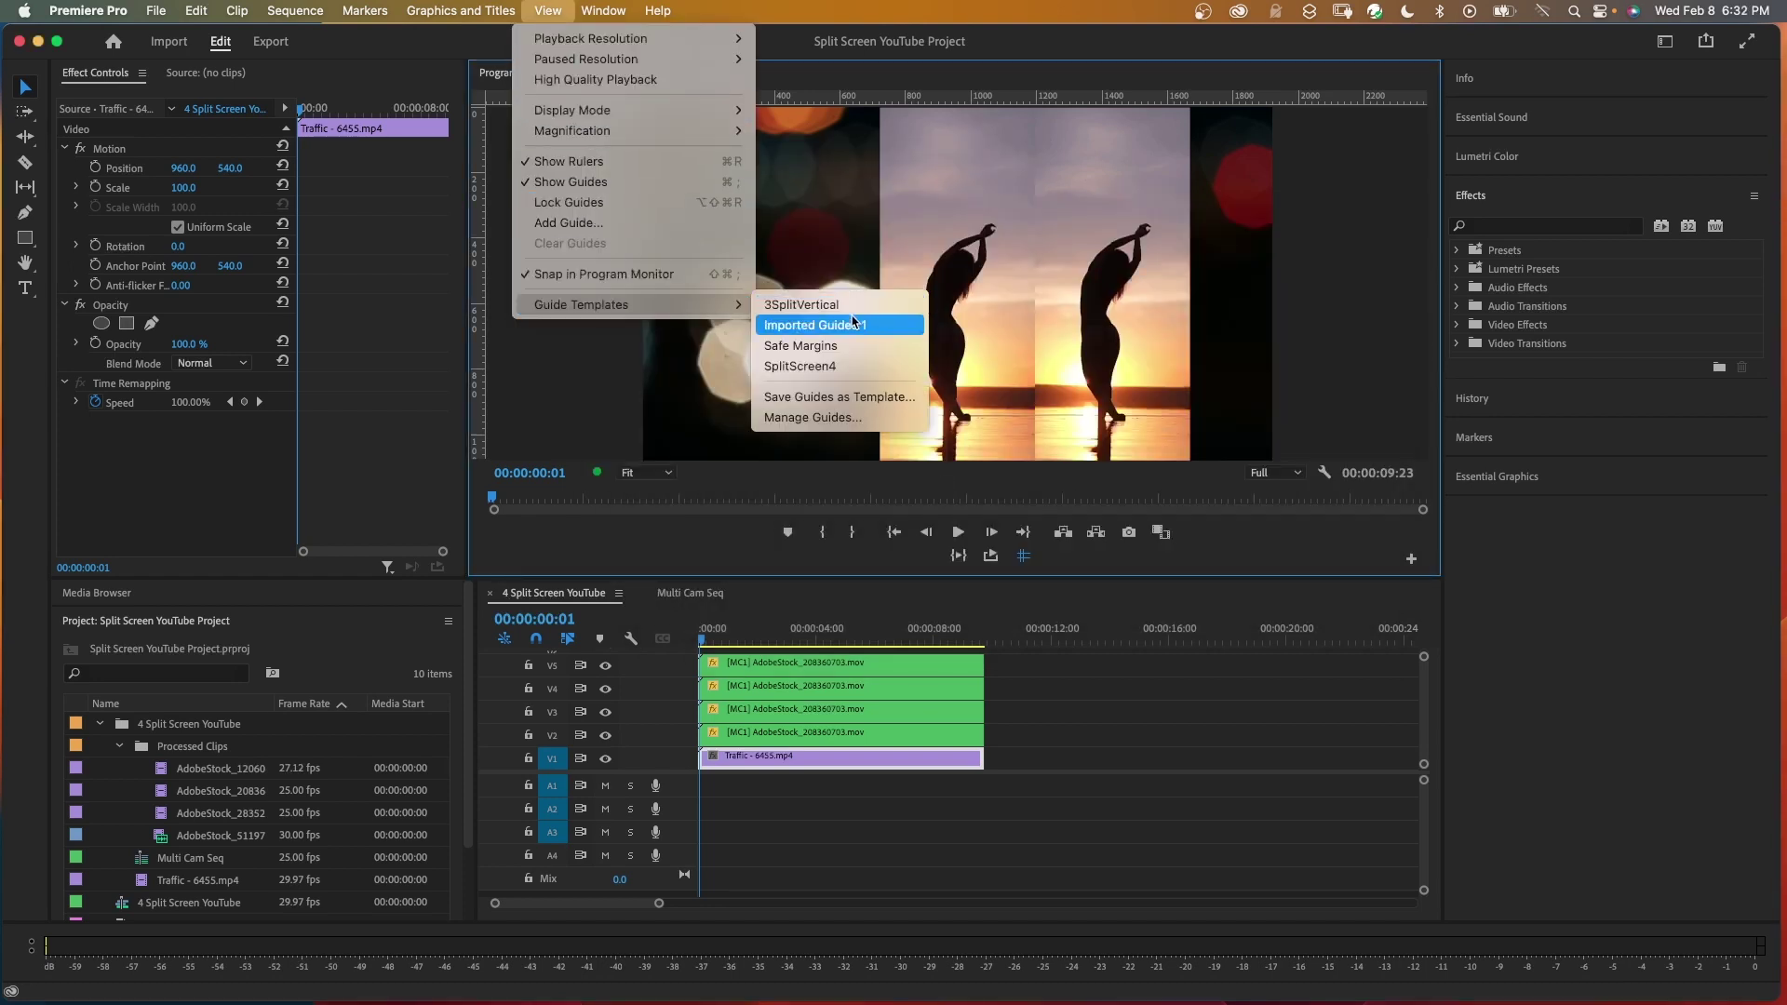
{"action": "left_click", "coordinate": [827, 369]}
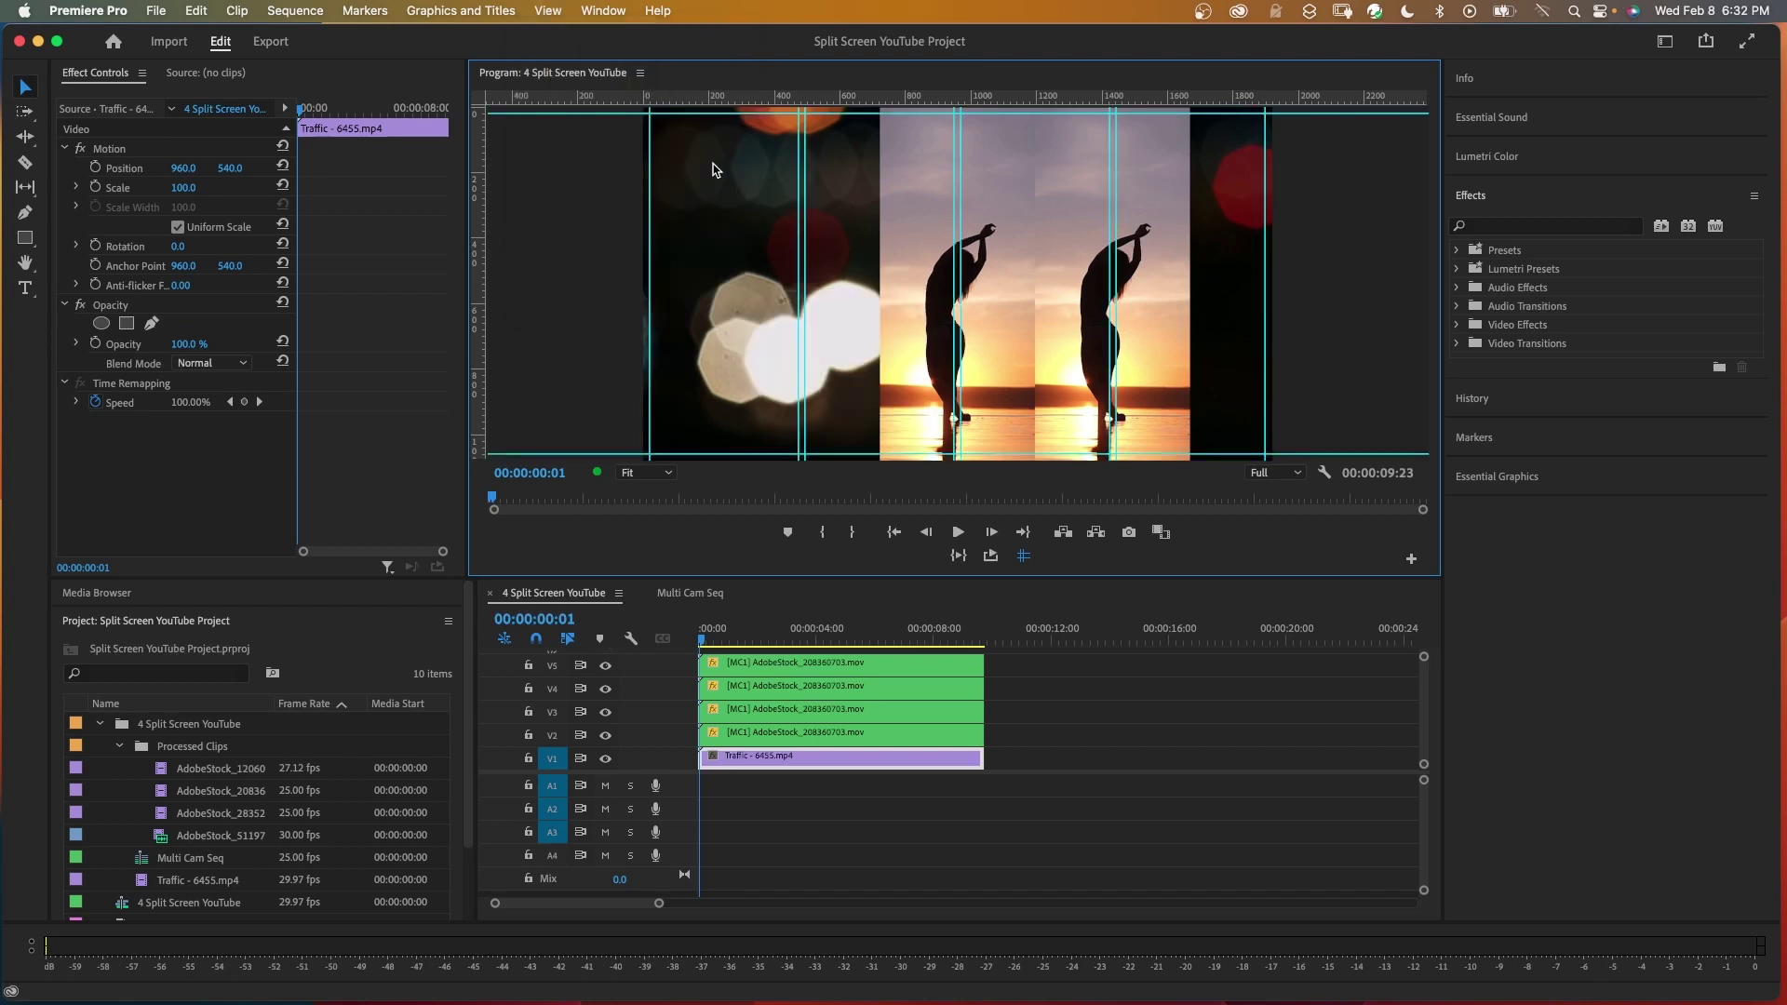
- Snap the multi-camera clips side by side into the four guide columns of the program view, and hide the guides
{"action": "left_click", "coordinate": [547, 10]}
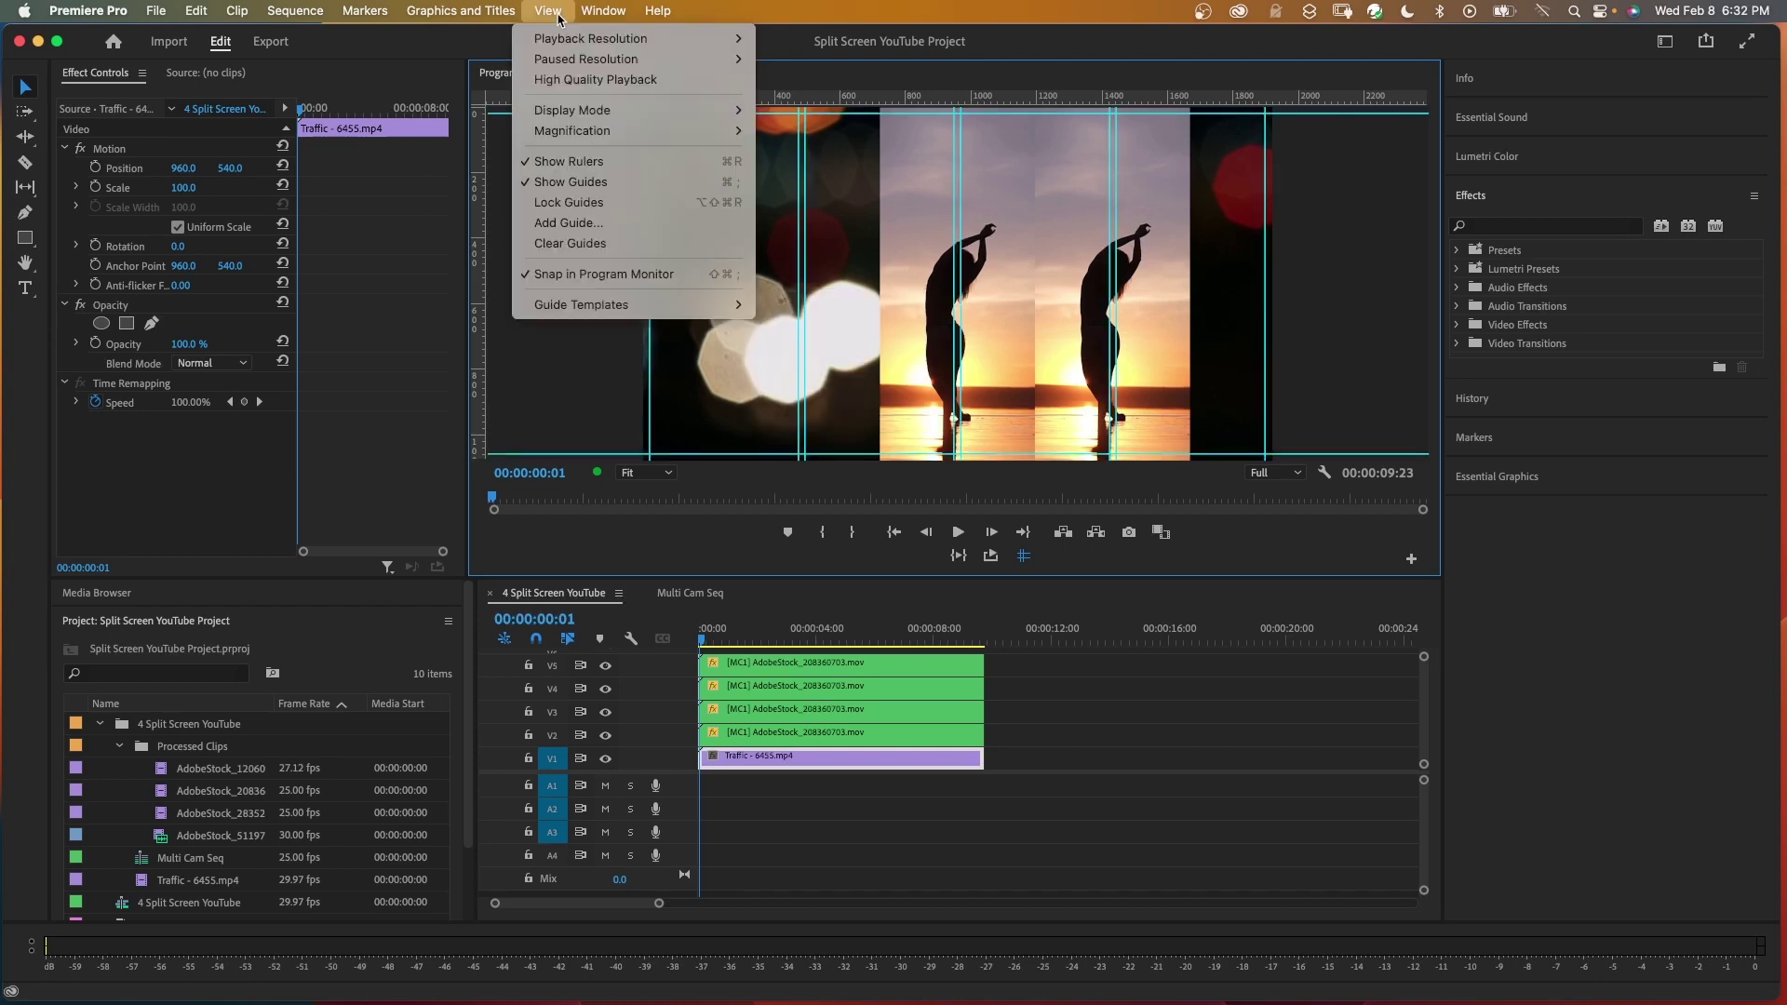
{"action": "left_click", "coordinate": [588, 275]}
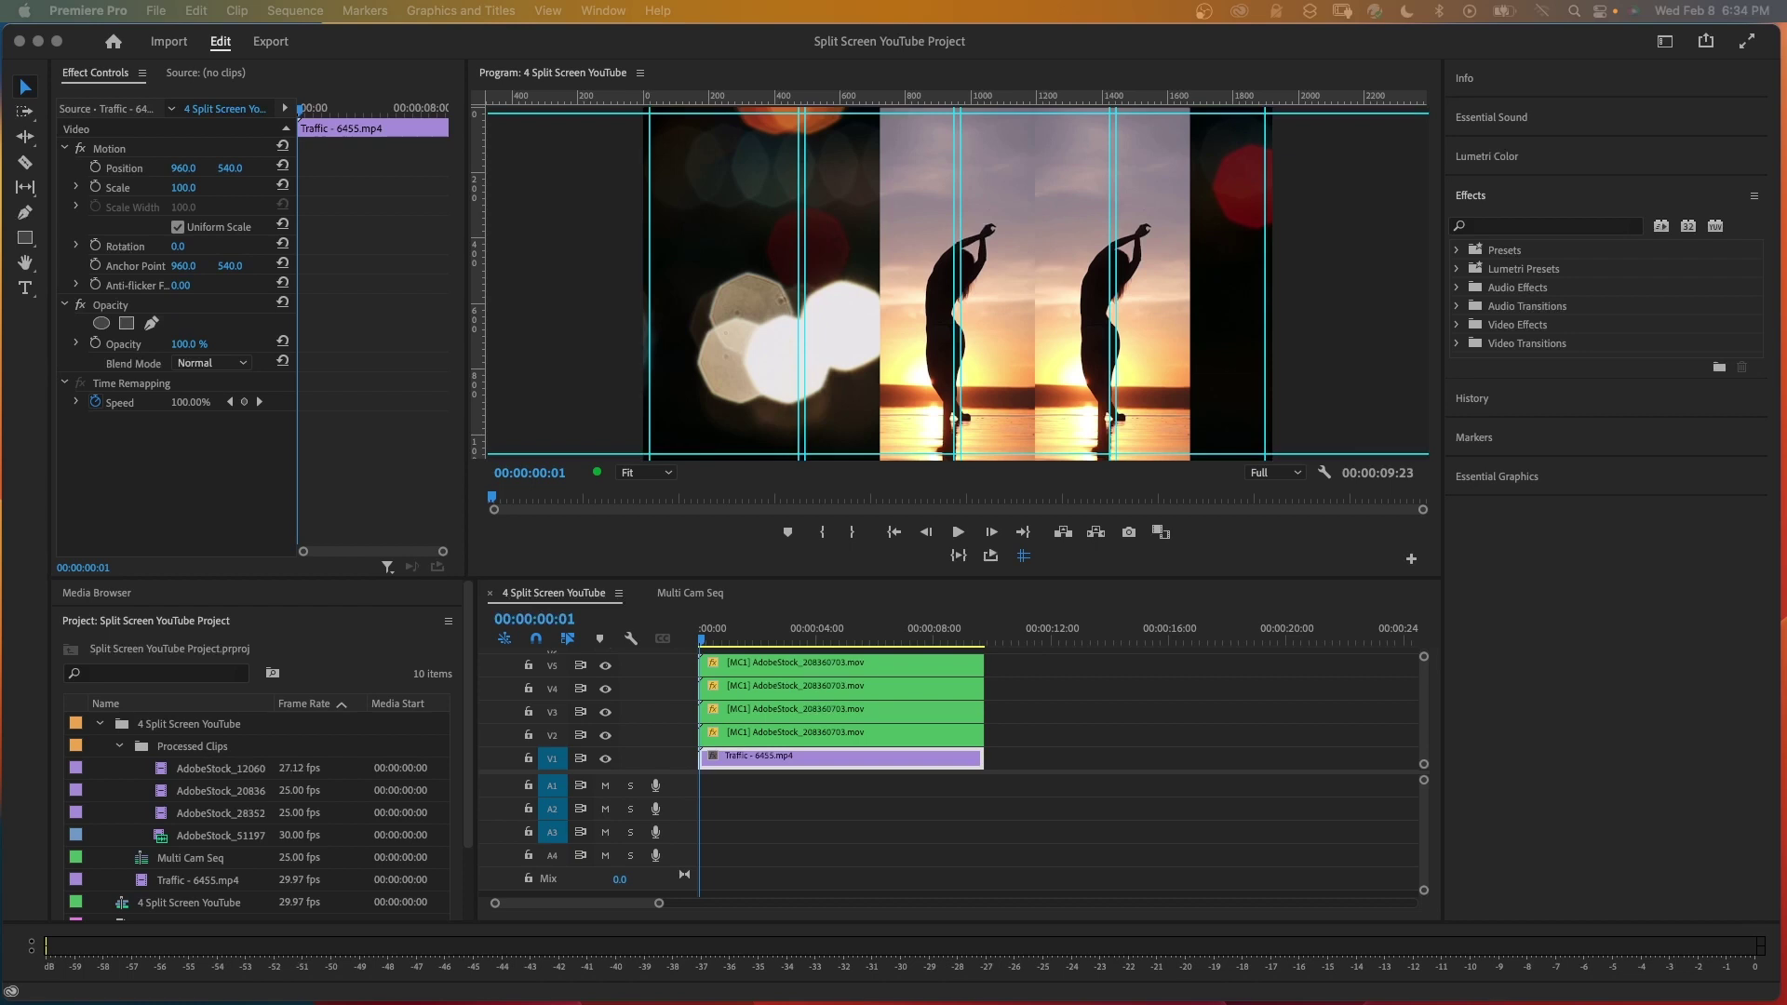
{"action": "left_click", "coordinate": [548, 11]}
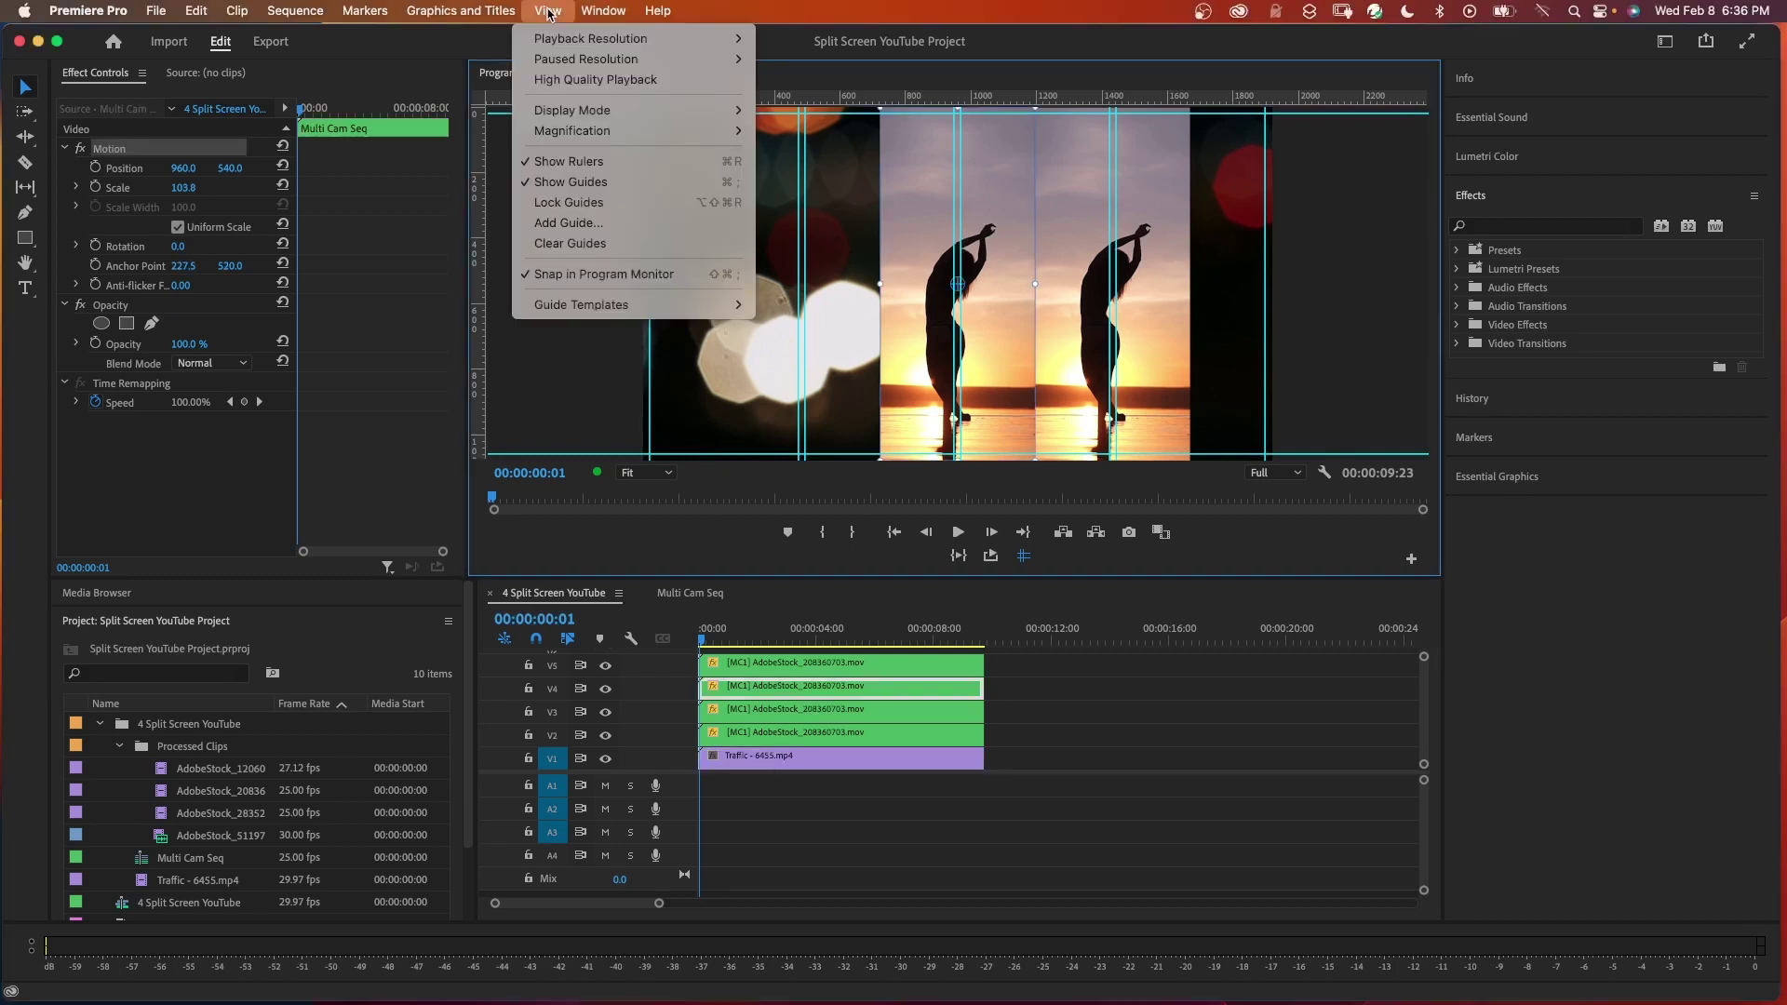
{"action": "left_click", "coordinate": [542, 370]}
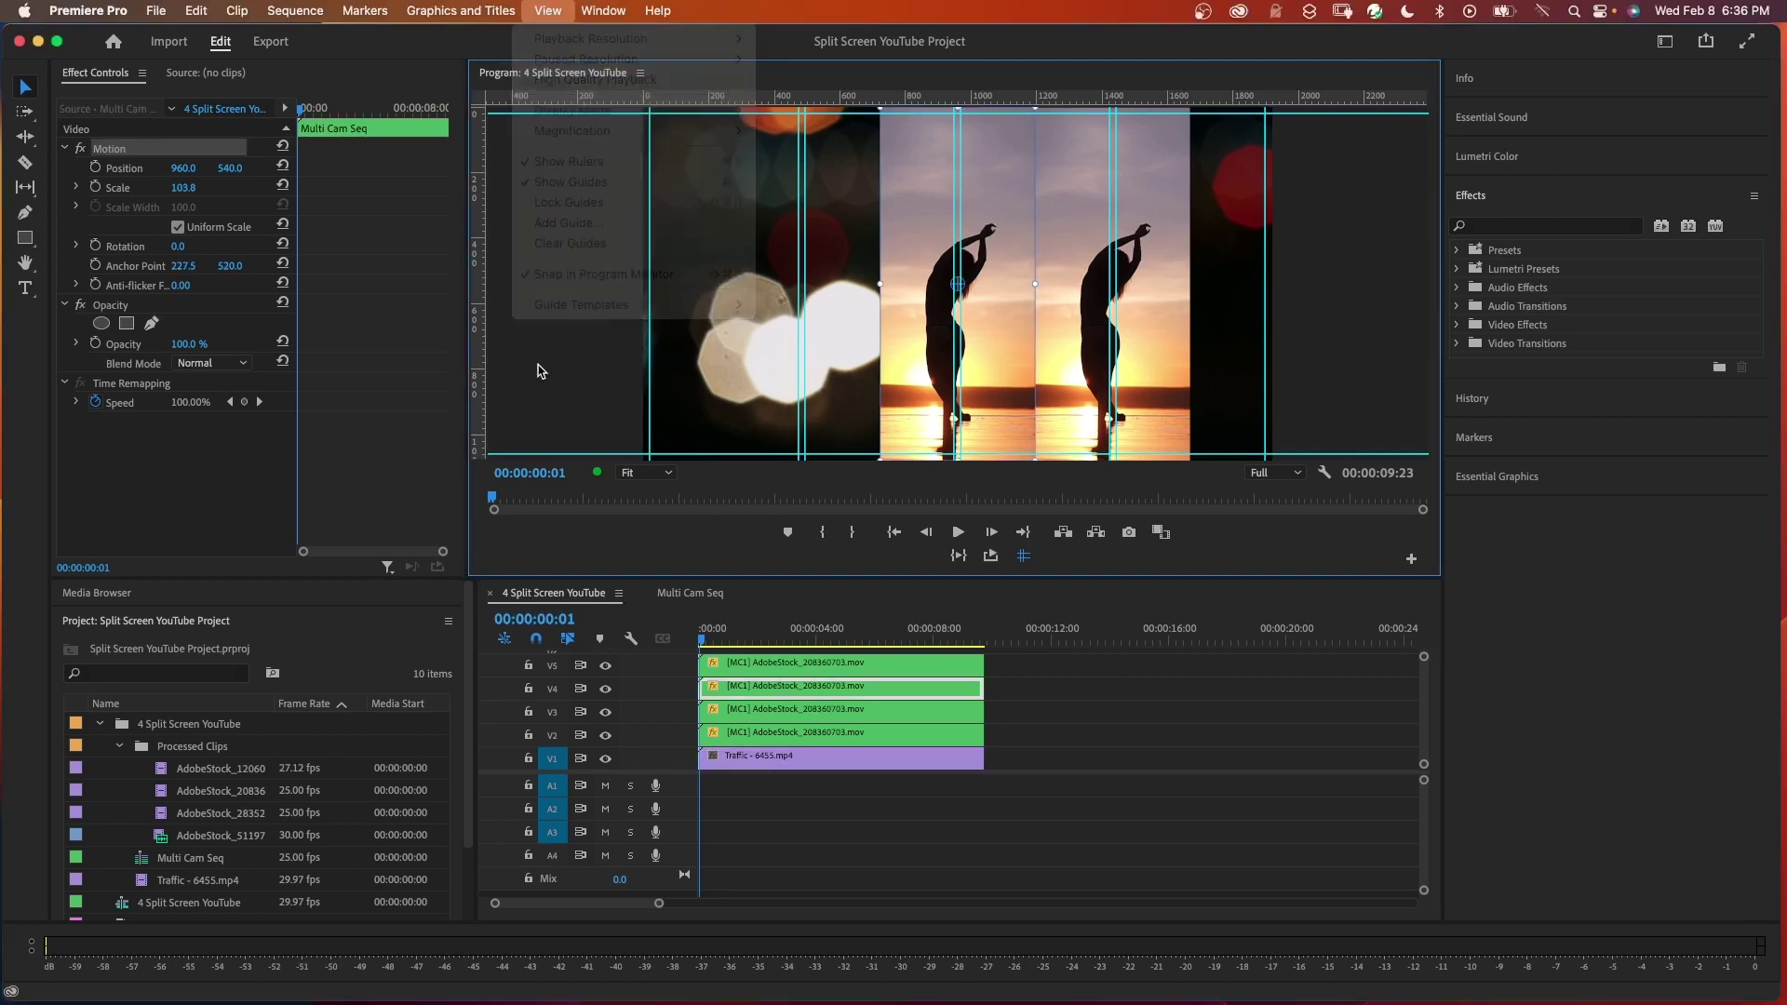
{"action": "left_click_drag", "start_coordinate": [898, 305], "coordinate": [667, 306]}
{"action": "left_click_drag", "start_coordinate": [954, 321], "coordinate": [875, 321]}
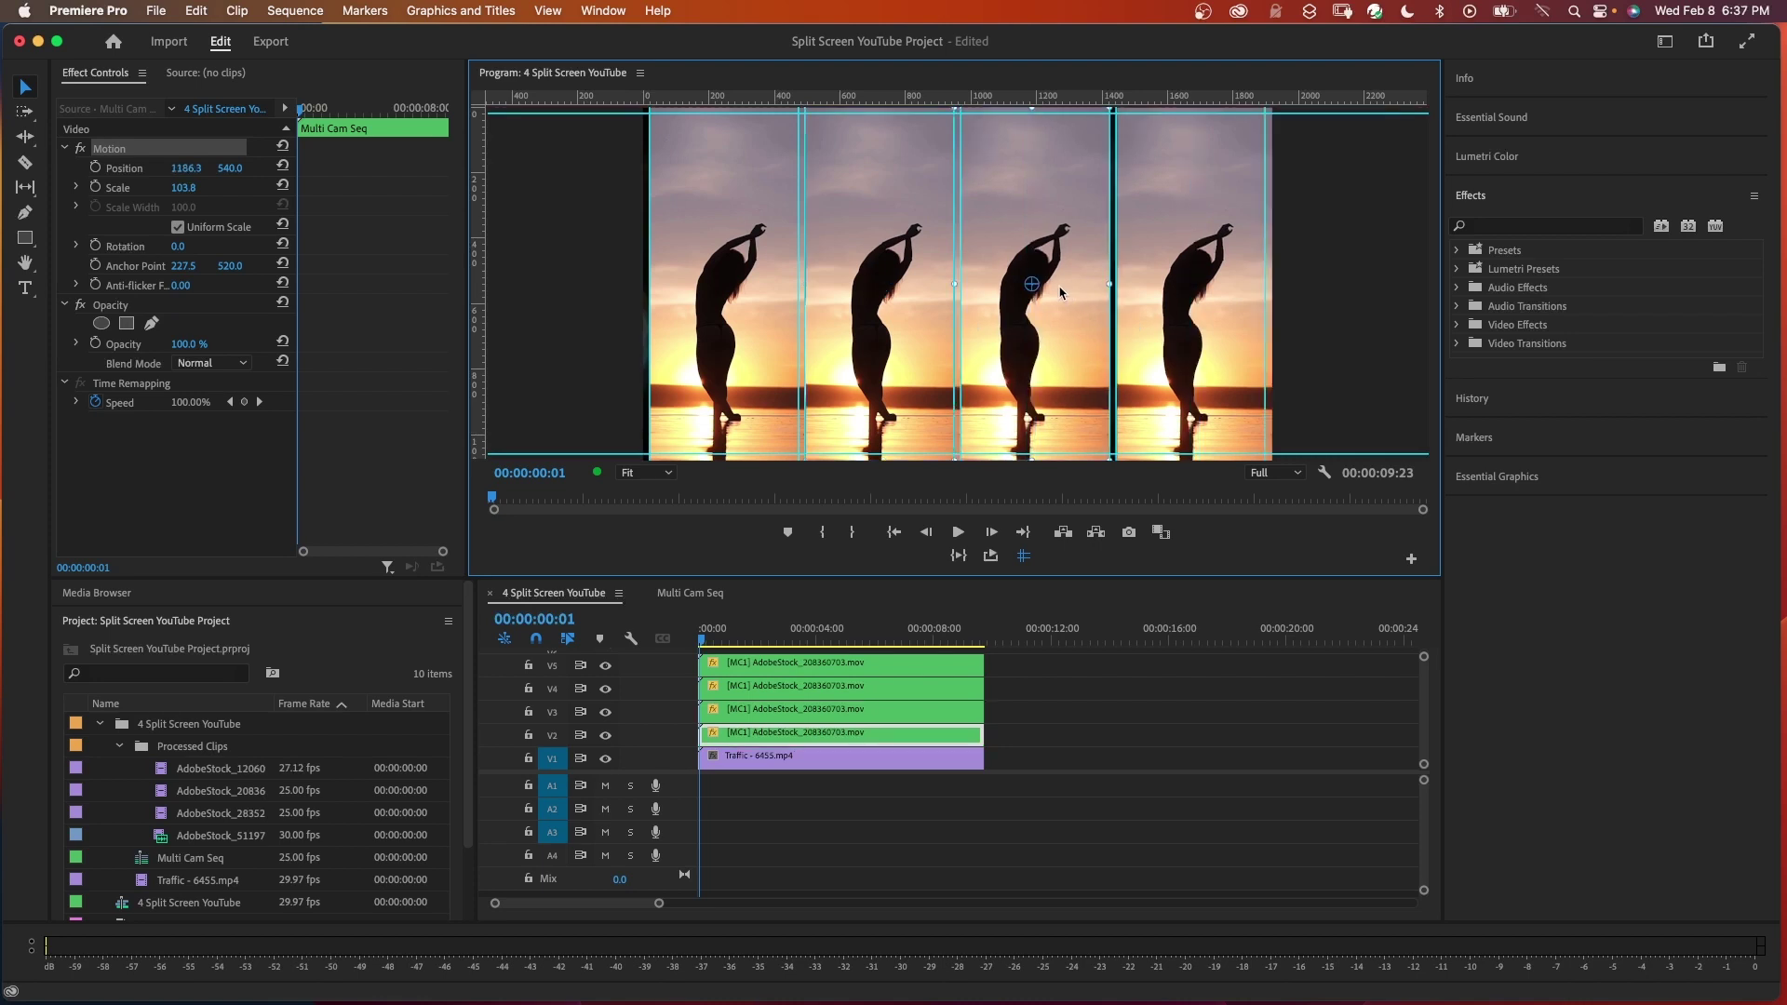
{"action": "left_click", "coordinate": [548, 11]}
{"action": "left_click", "coordinate": [566, 184]}
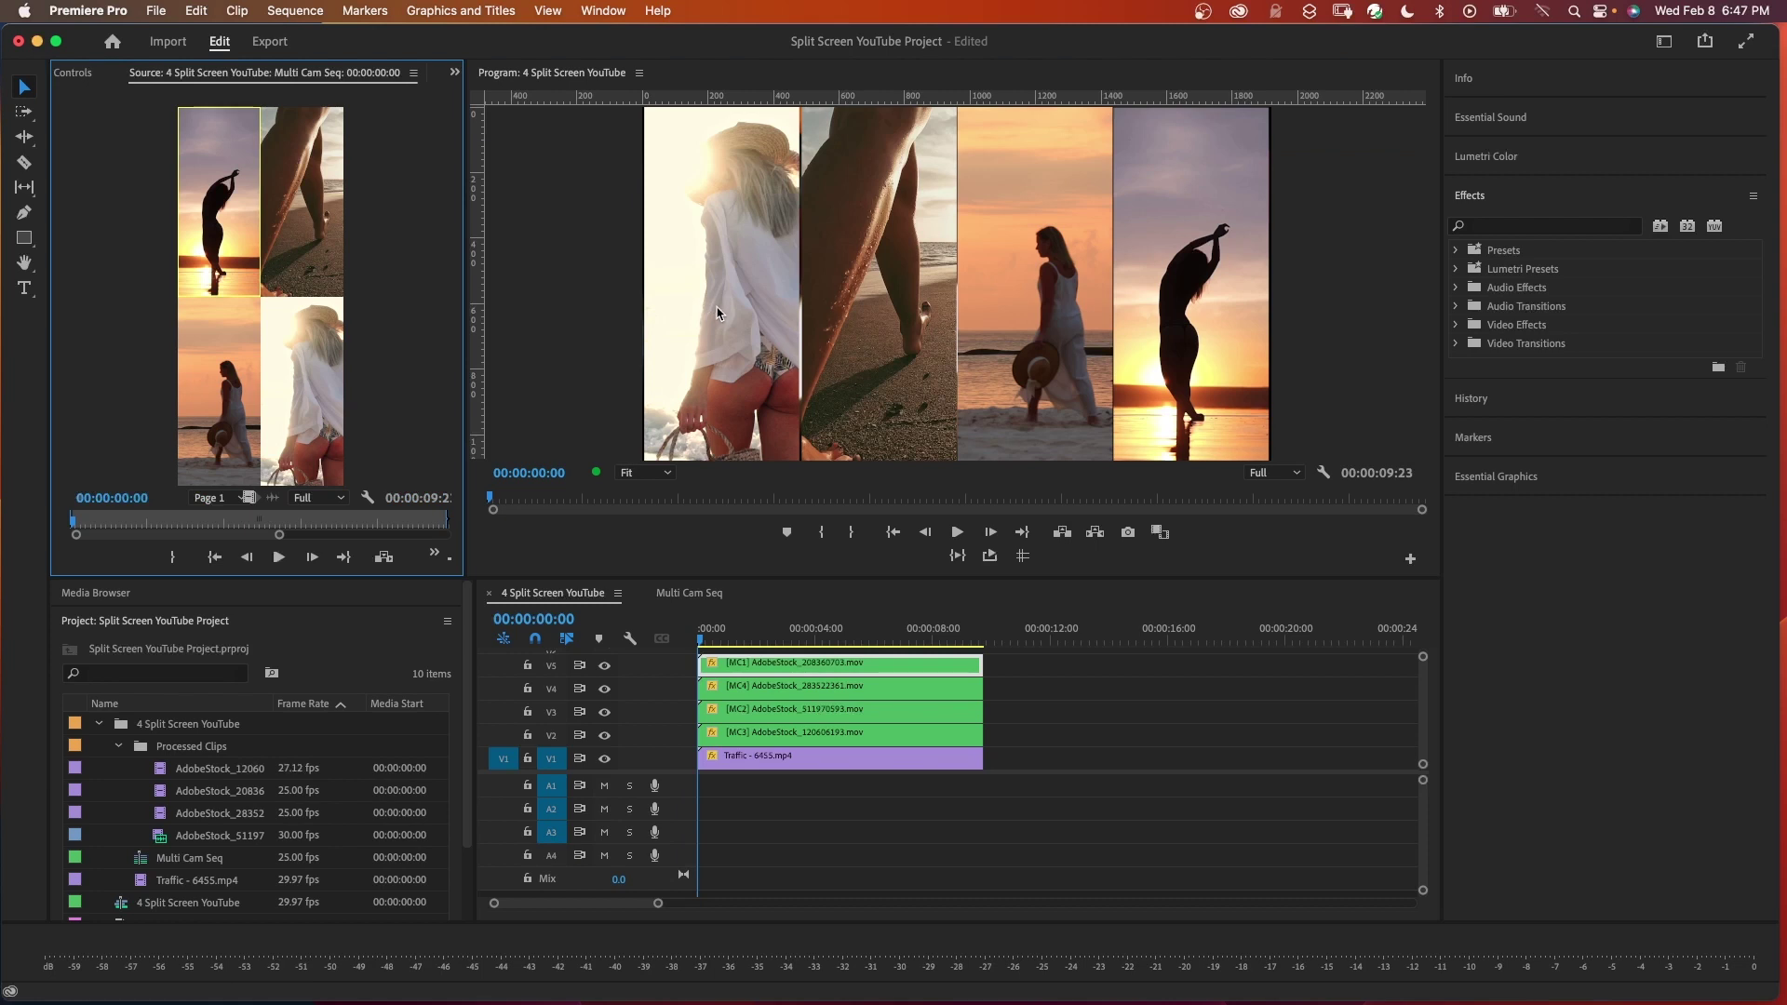
- Open the multi-camera options for the clip on V4, and choose Camera 2 for the clip on V3
{"action": "left_click", "coordinate": [718, 293]}
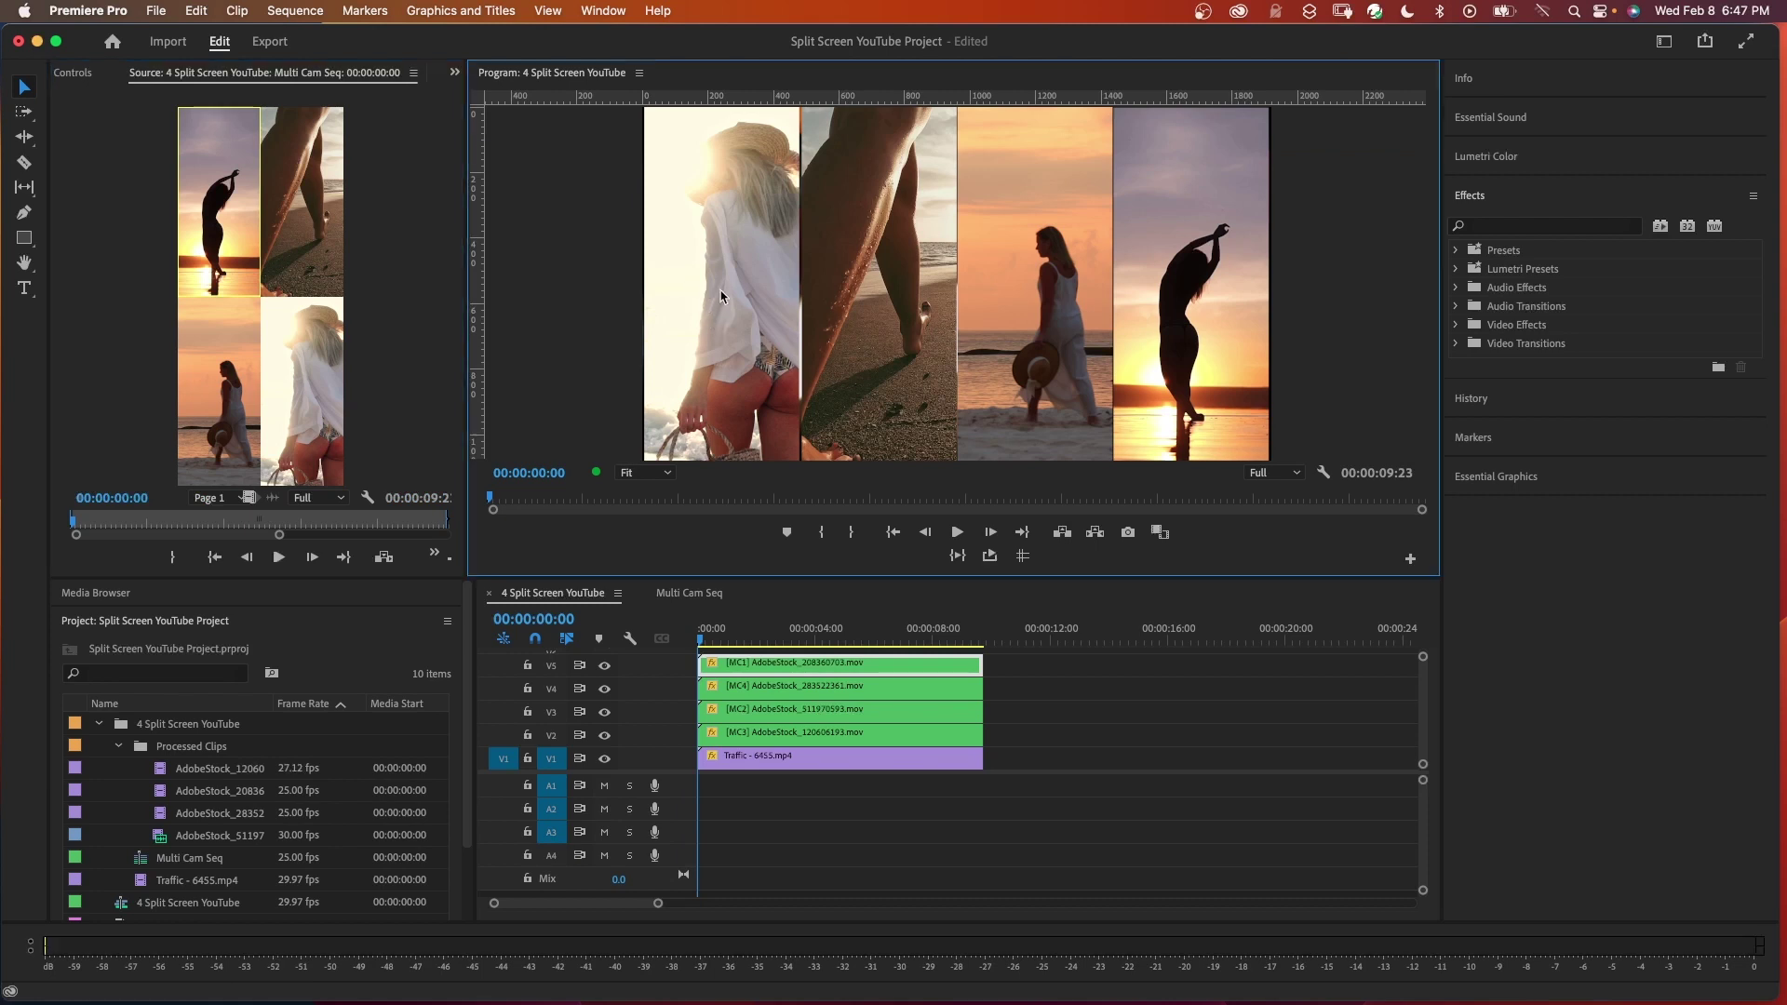
{"action": "right_click", "coordinate": [867, 694]}
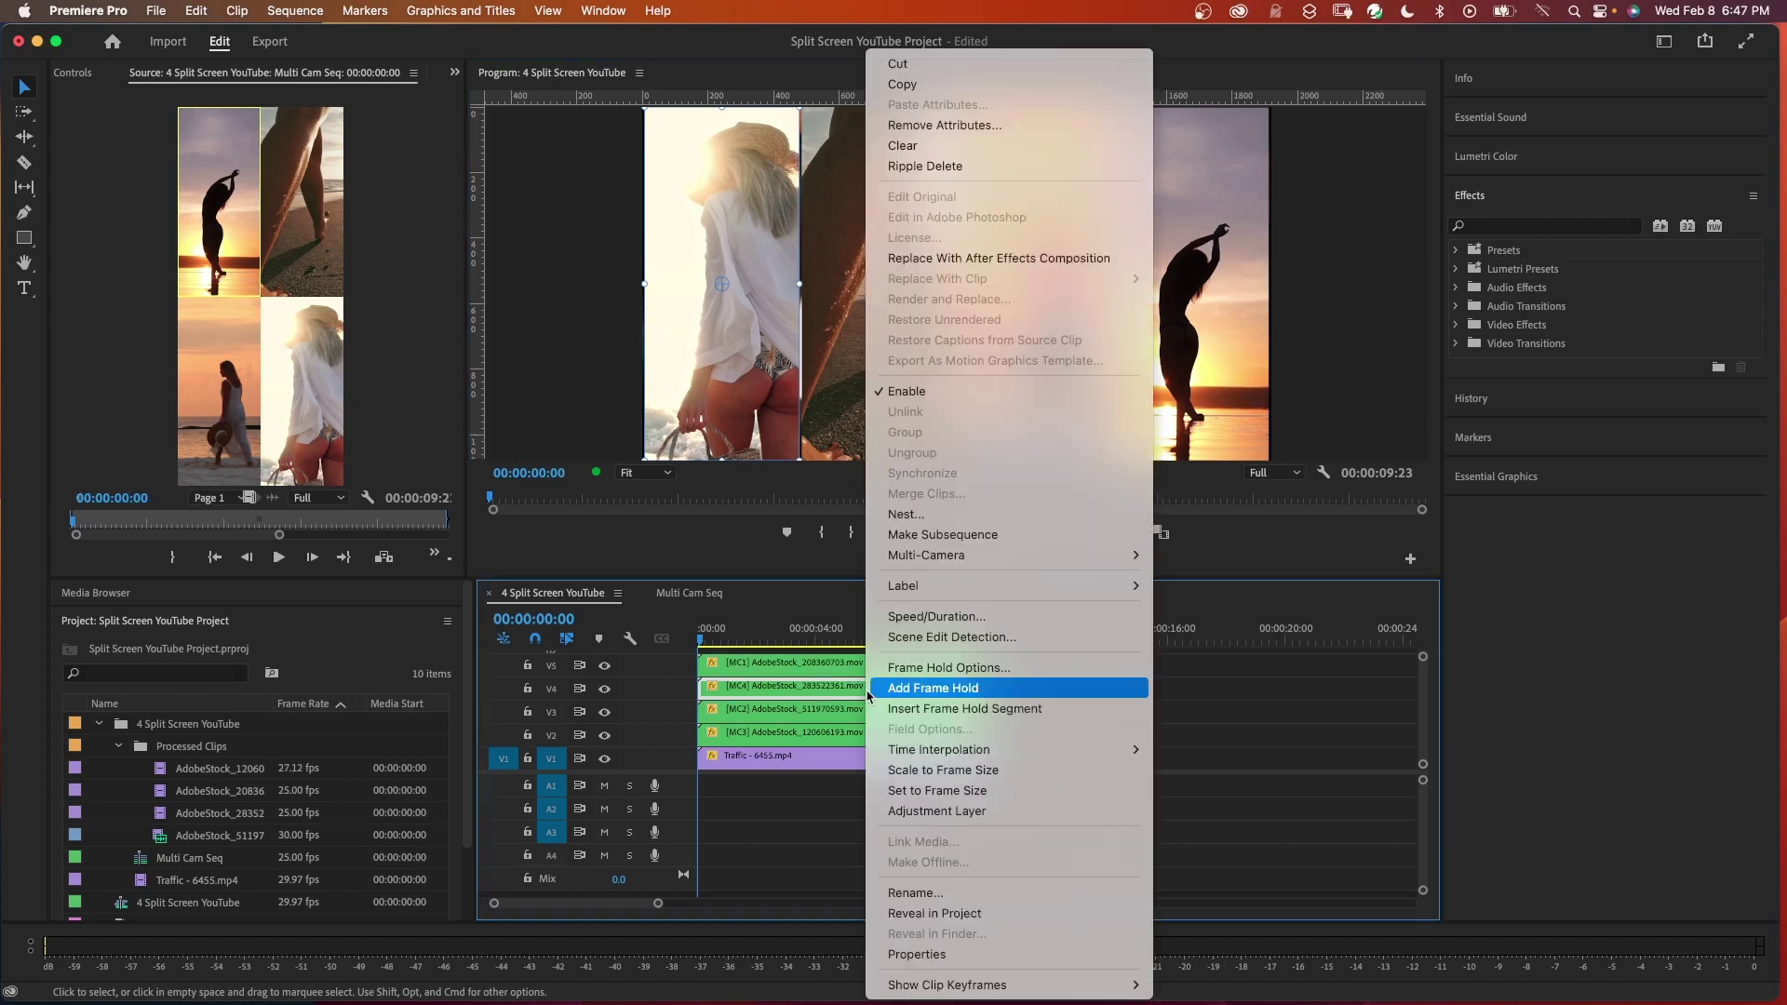
{"action": "mouse_move", "coordinate": [912, 555]}
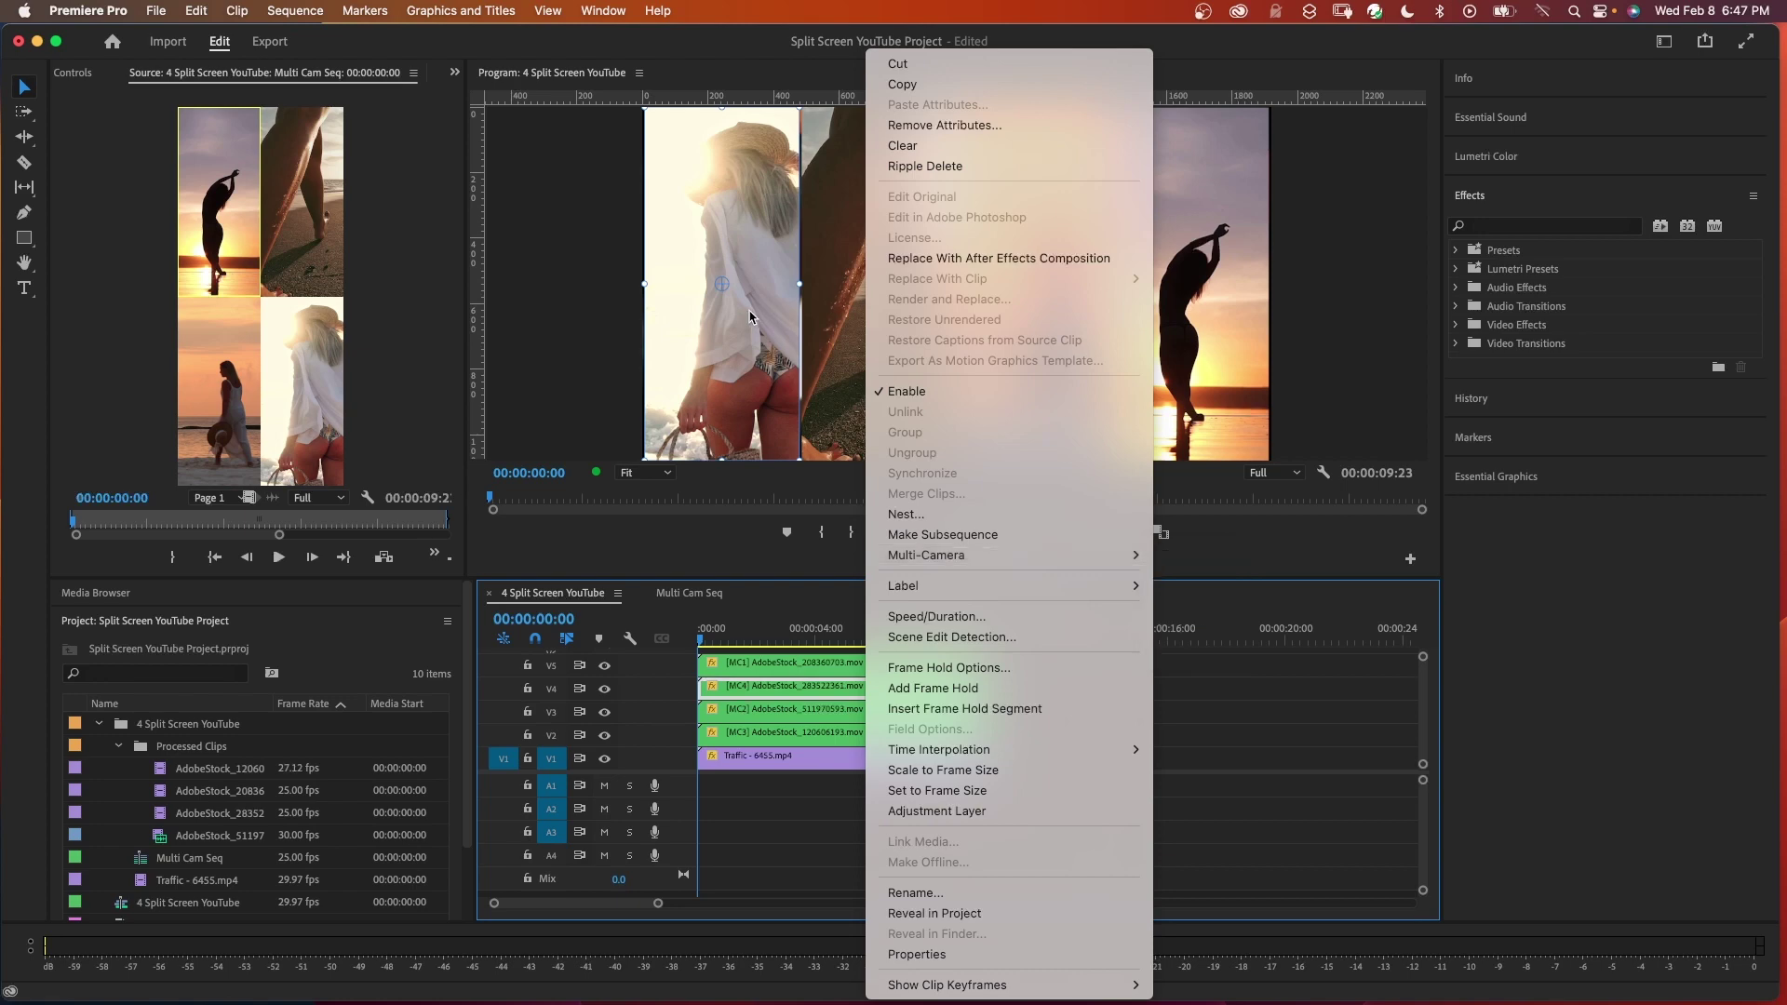
{"action": "right_click", "coordinate": [822, 717]}
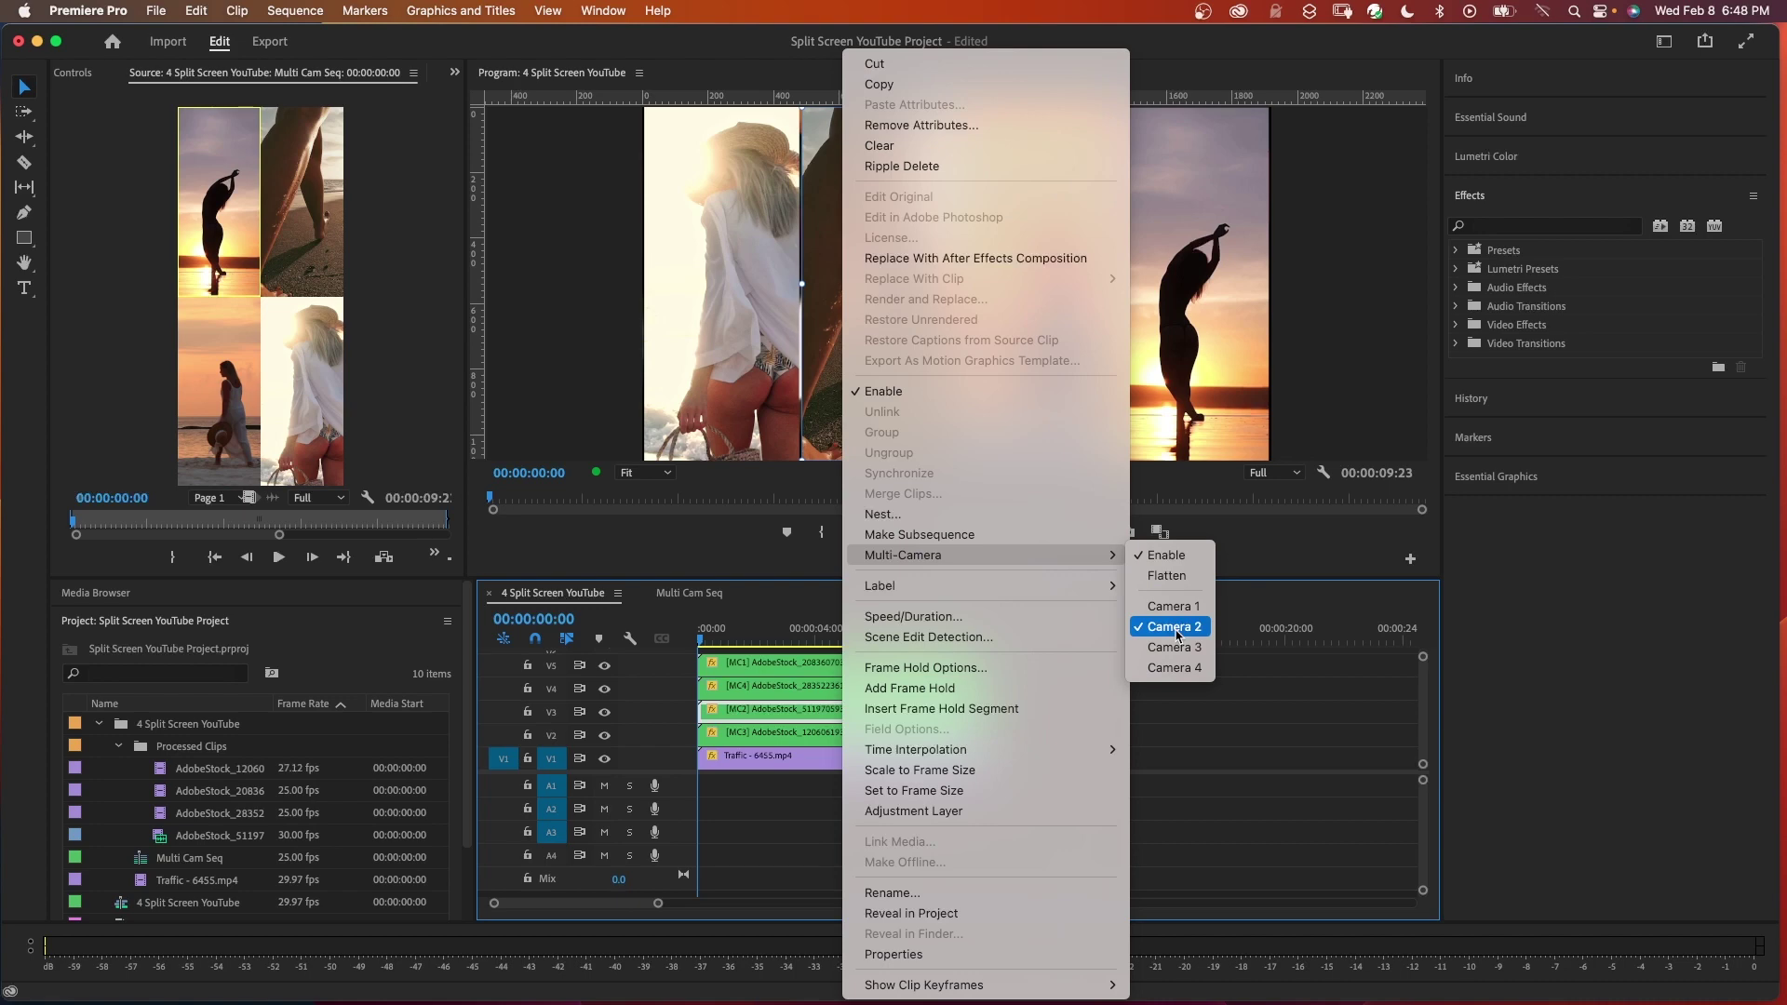
{"action": "left_click", "coordinate": [1178, 636]}
- Play the four-column split-screen sequence and replay it from near its beginning
{"action": "key", "text": "space"}
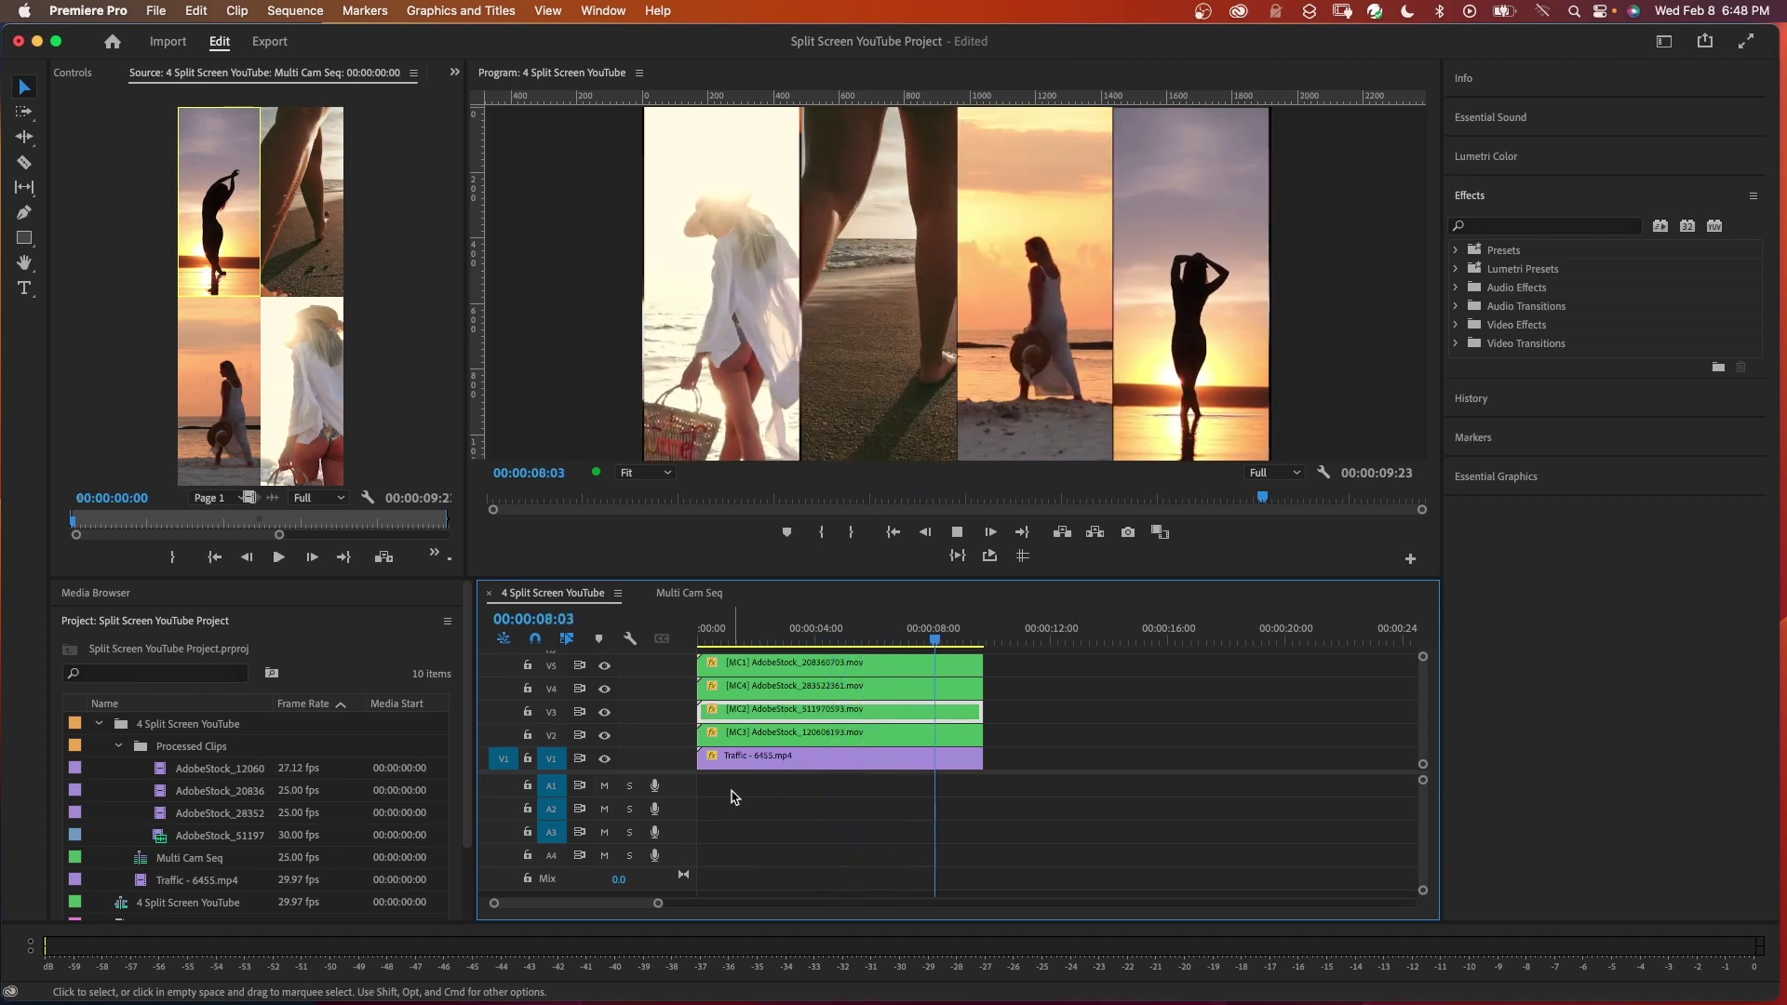
{"action": "left_click", "coordinate": [720, 642]}
{"action": "key", "text": "space"}
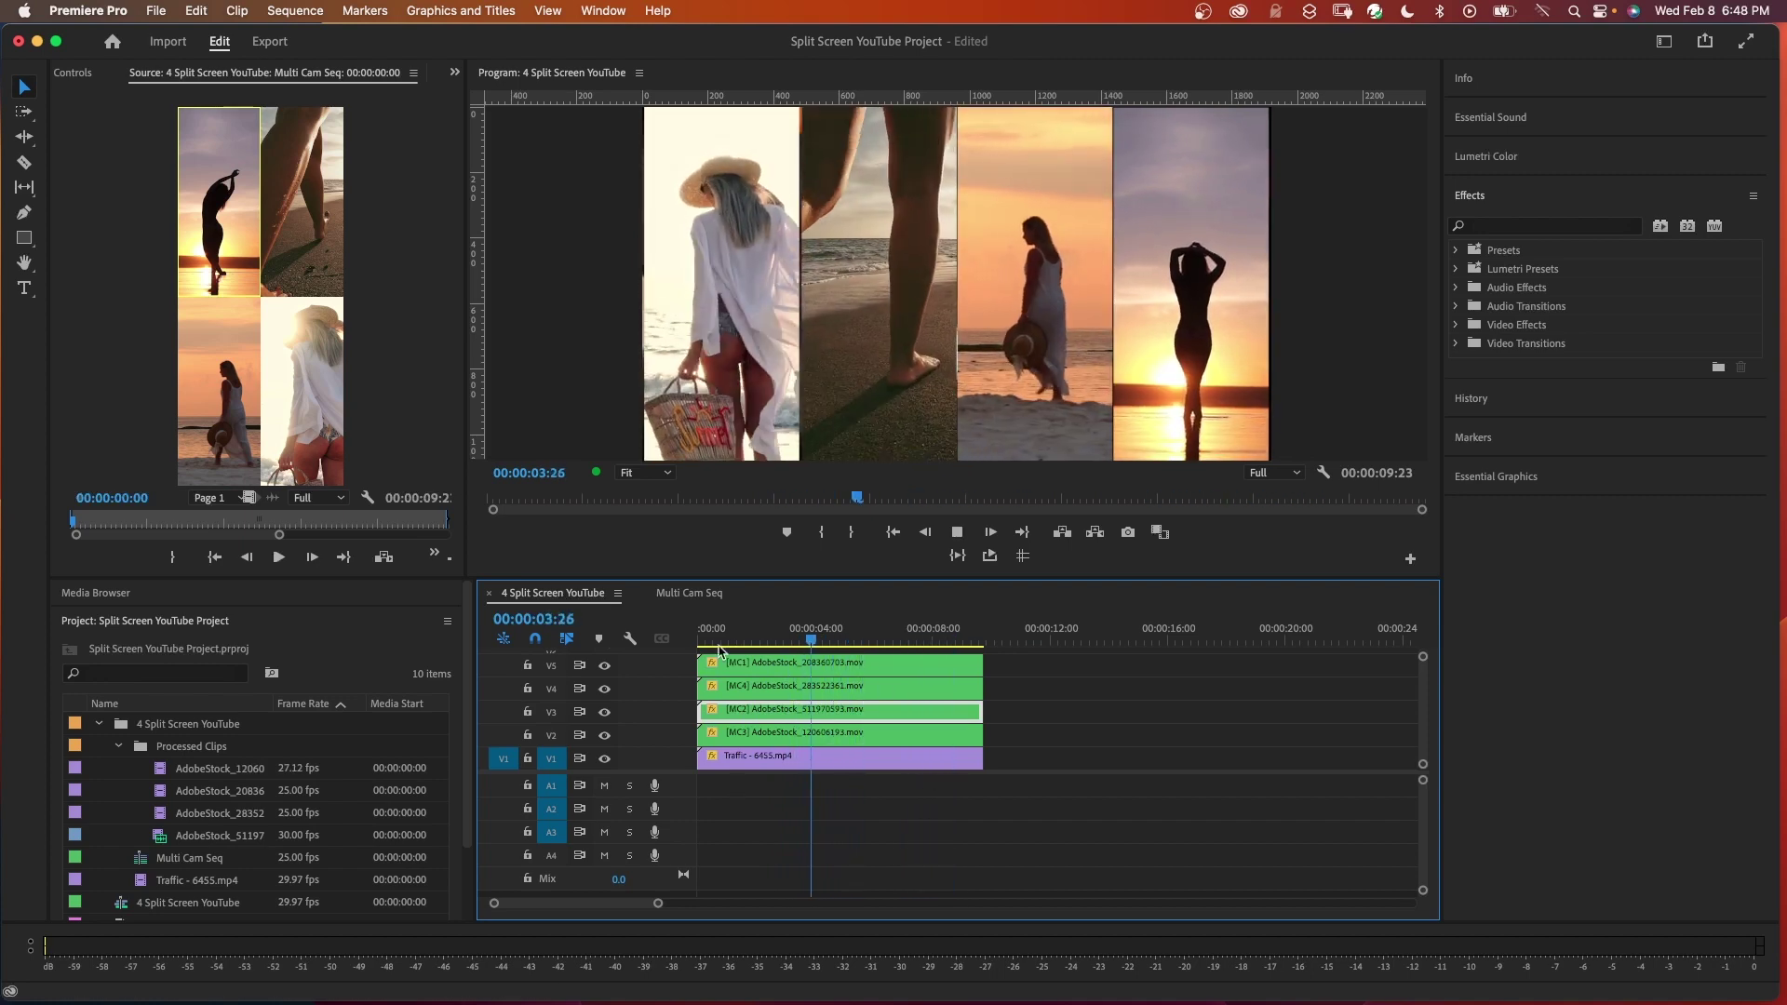